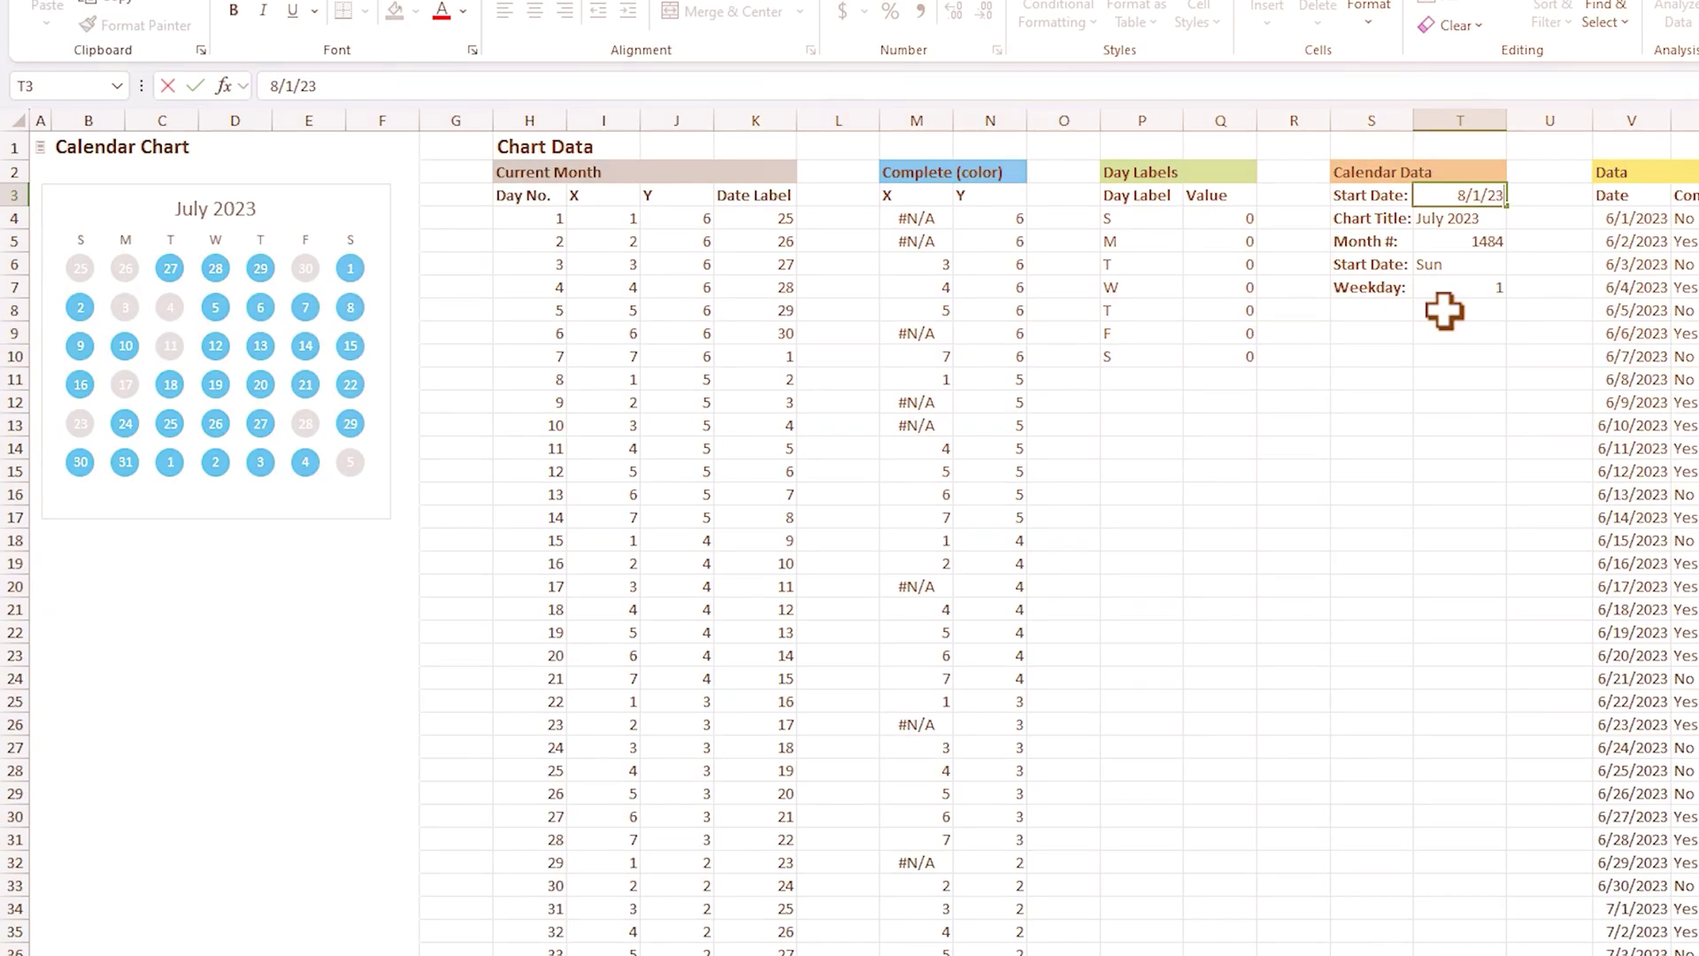
- Enter 8/1/23 as the start date in T3 and inspect T4's TEXT title formula
{"action": "key", "text": "Return"}
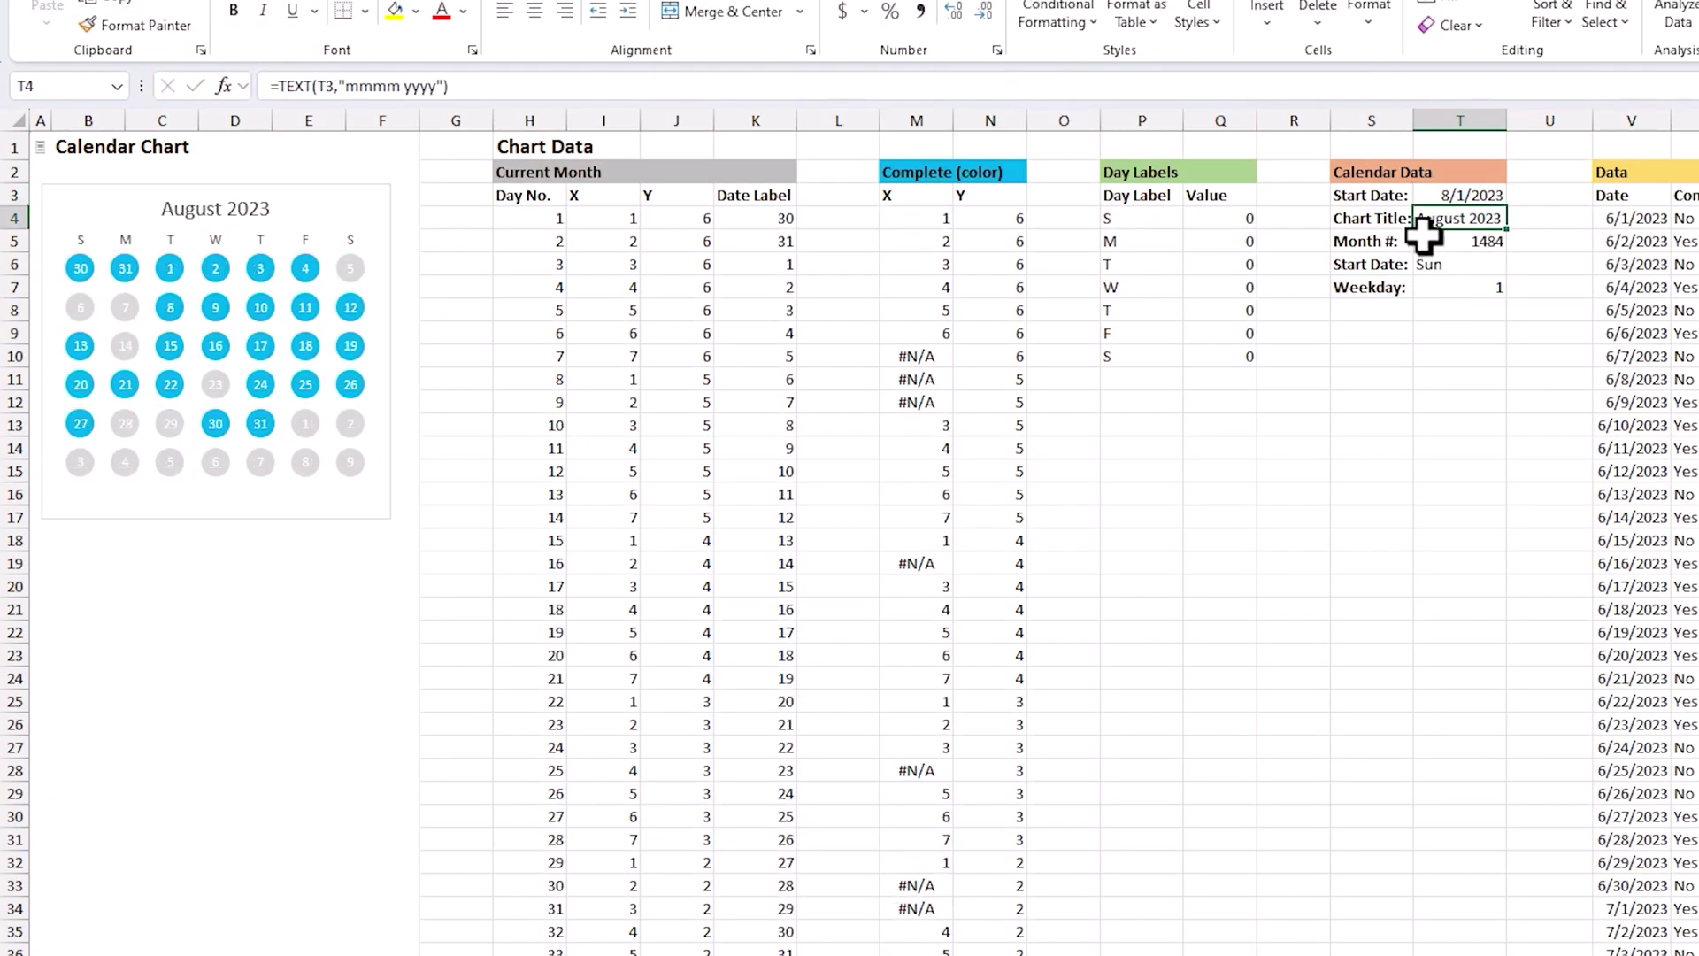
{"action": "key", "text": "F2"}
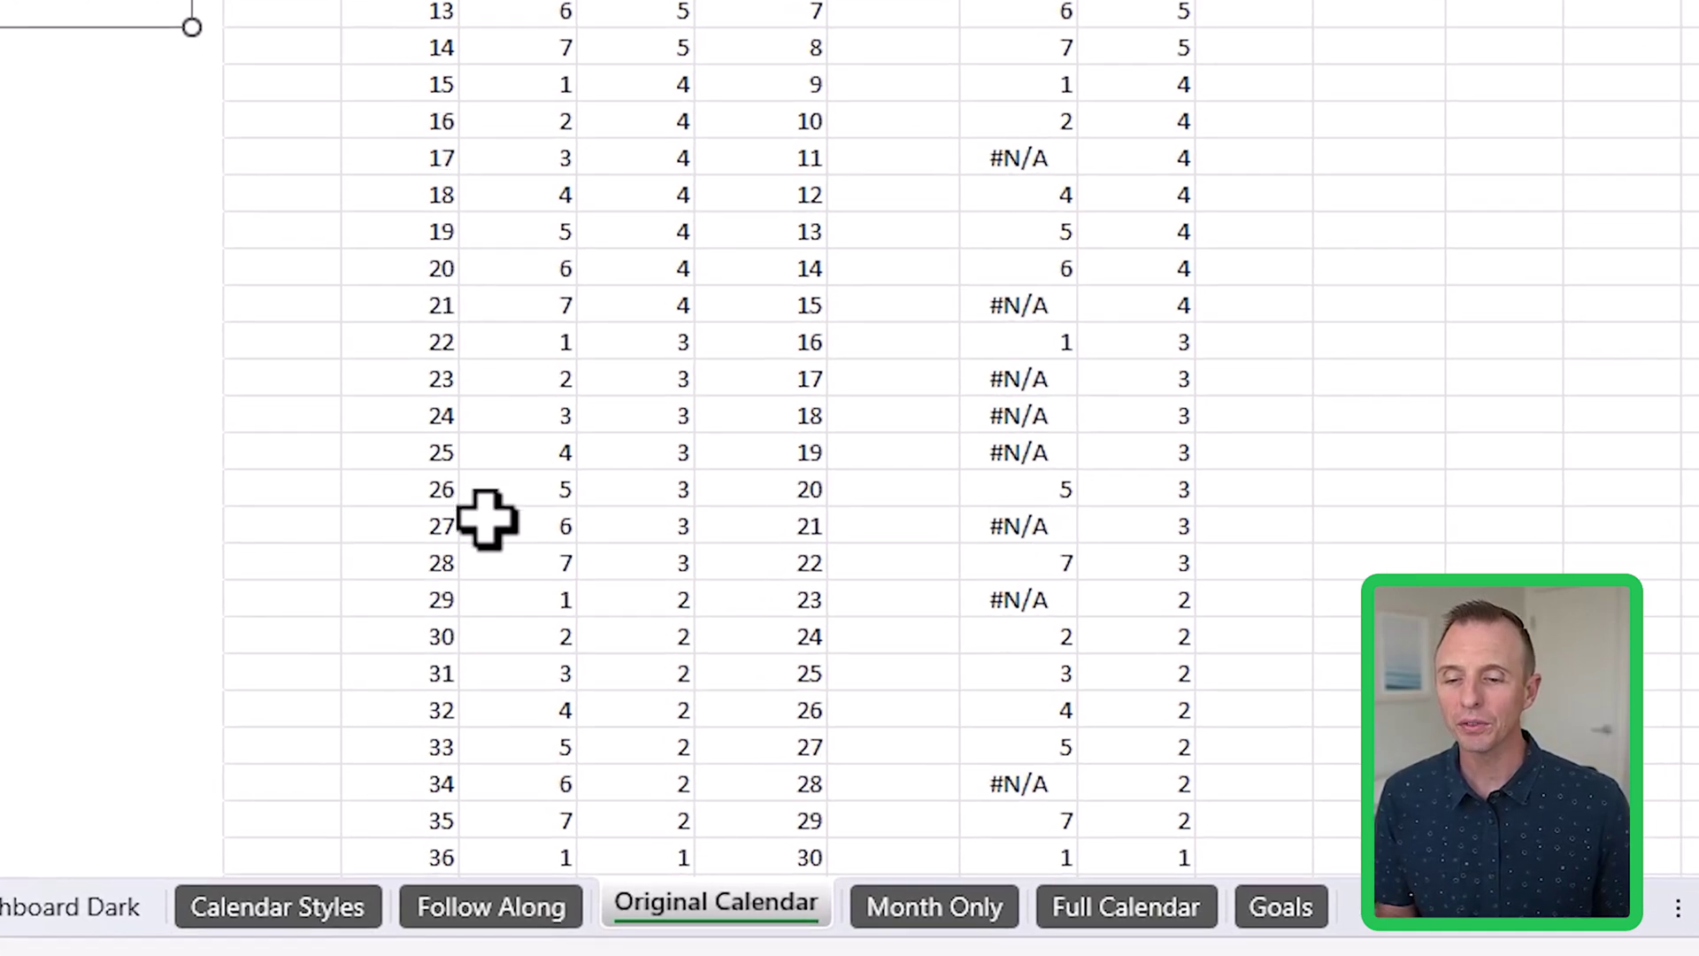
- On the Follow Along sheet, select the Current Month X and Y columns I3:J45
{"action": "left_click", "coordinate": [498, 909]}
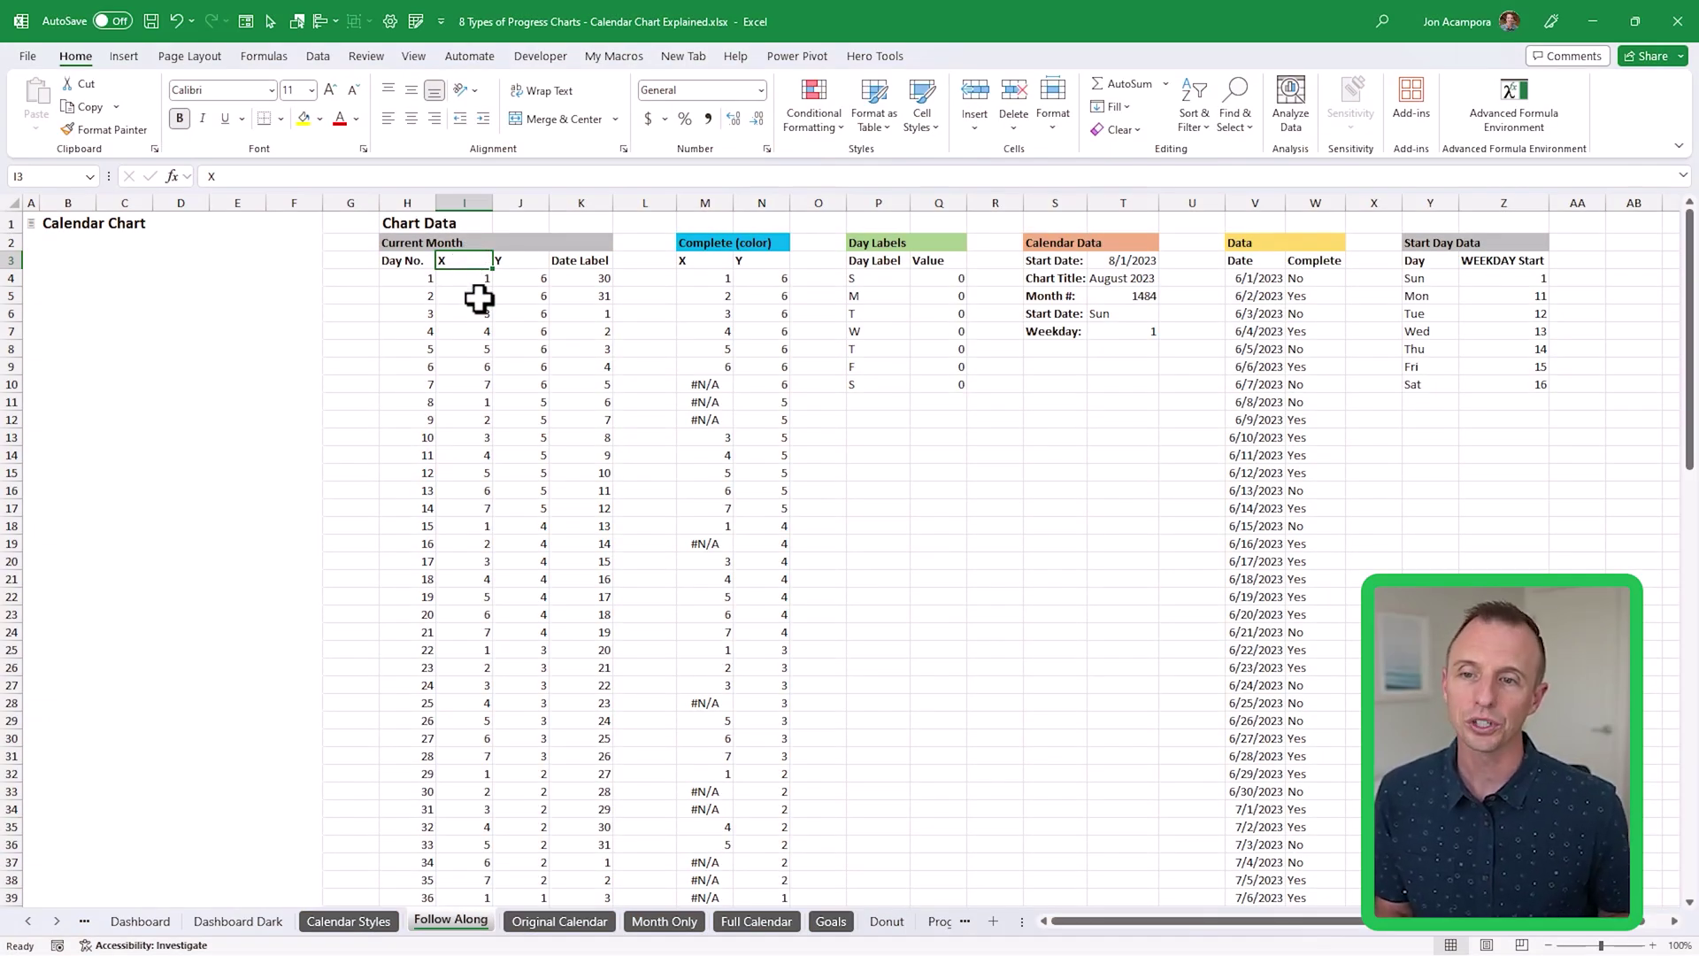
{"action": "key", "text": "ctrl+shift+Down"}
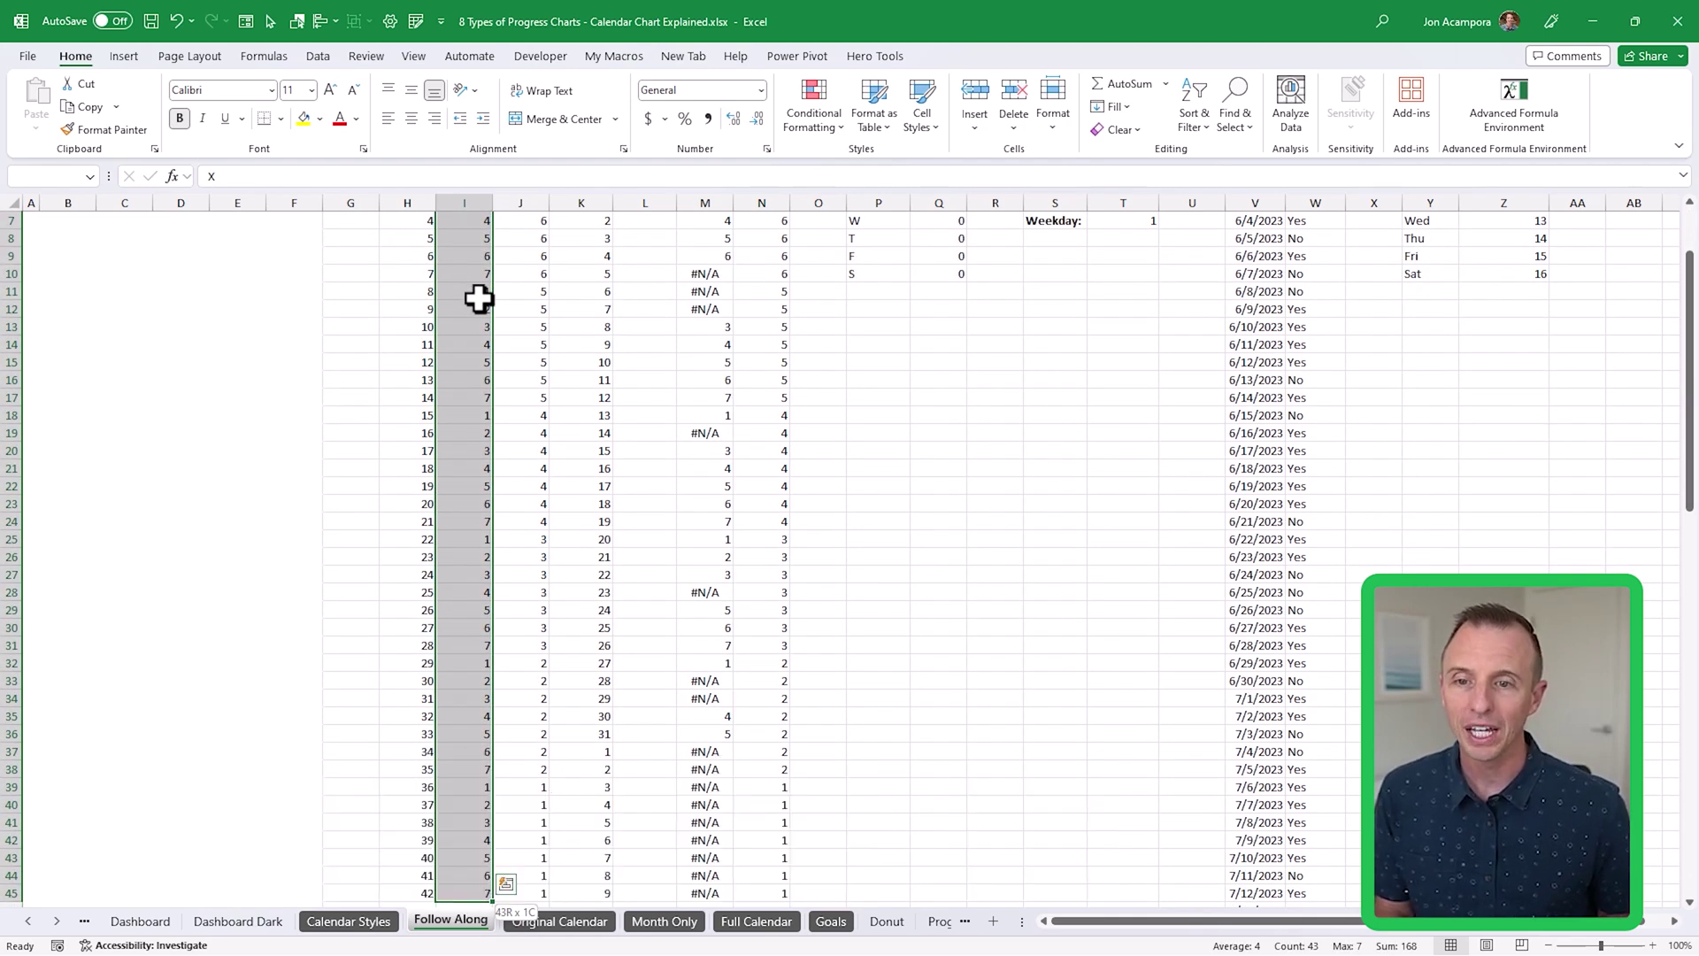
{"action": "key", "text": "shift+Right"}
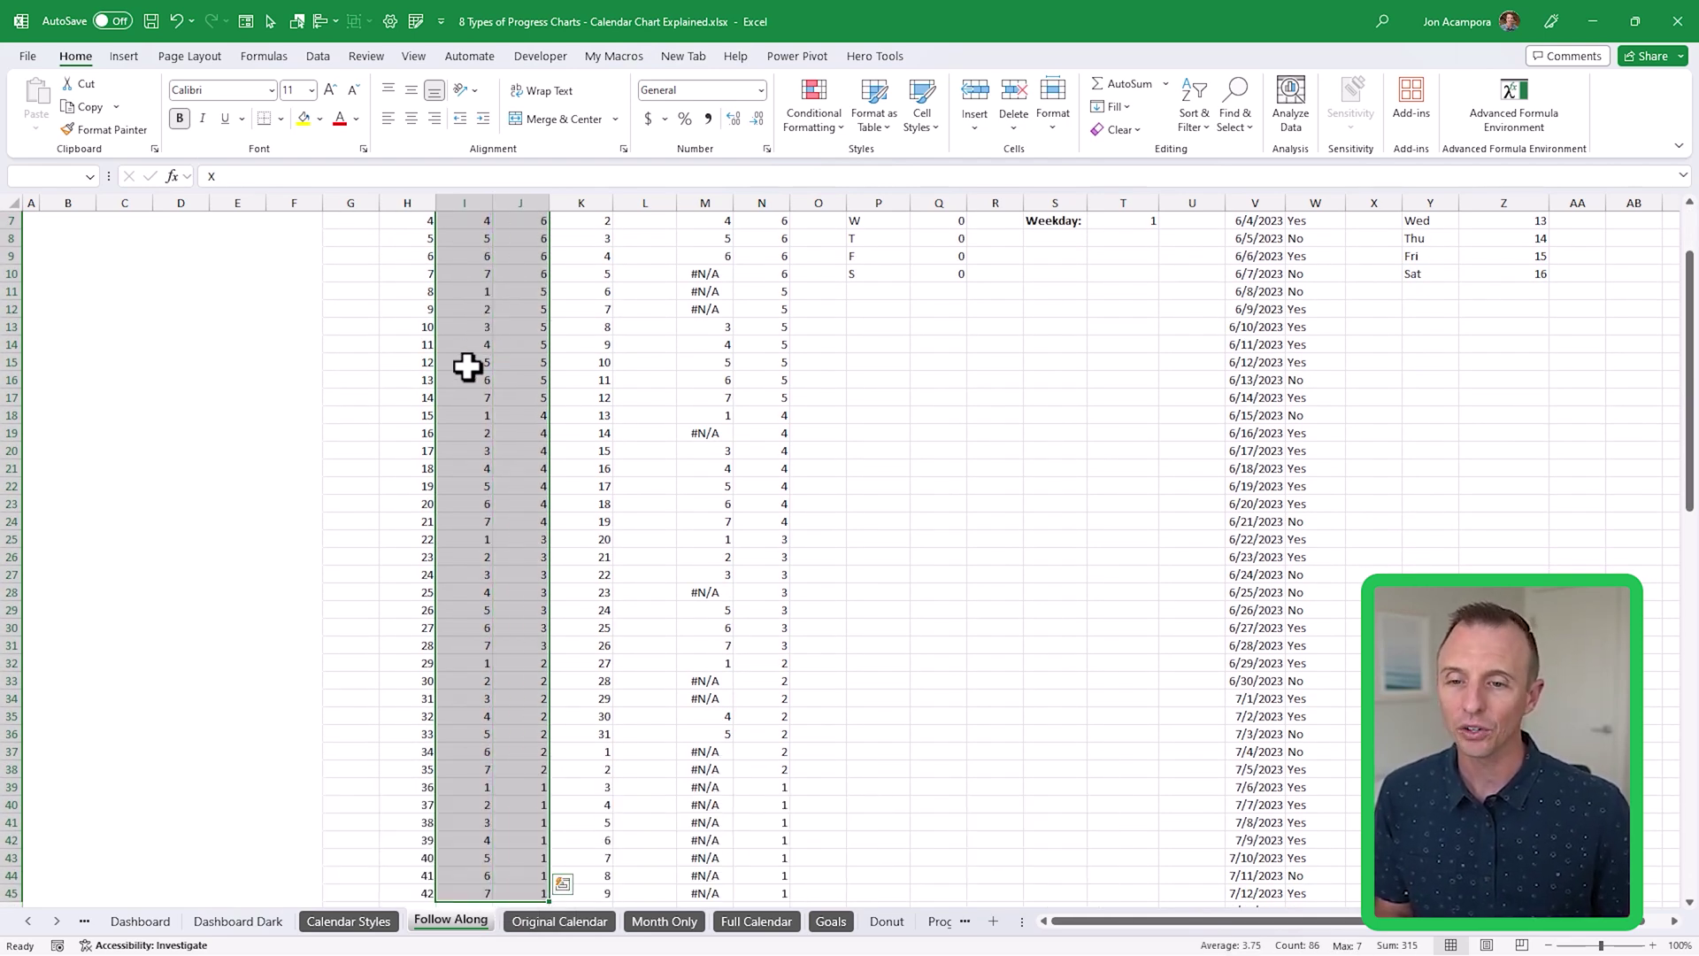
{"action": "scroll", "coordinate": [470, 378], "scroll_direction": "up", "scroll_amount": 2}
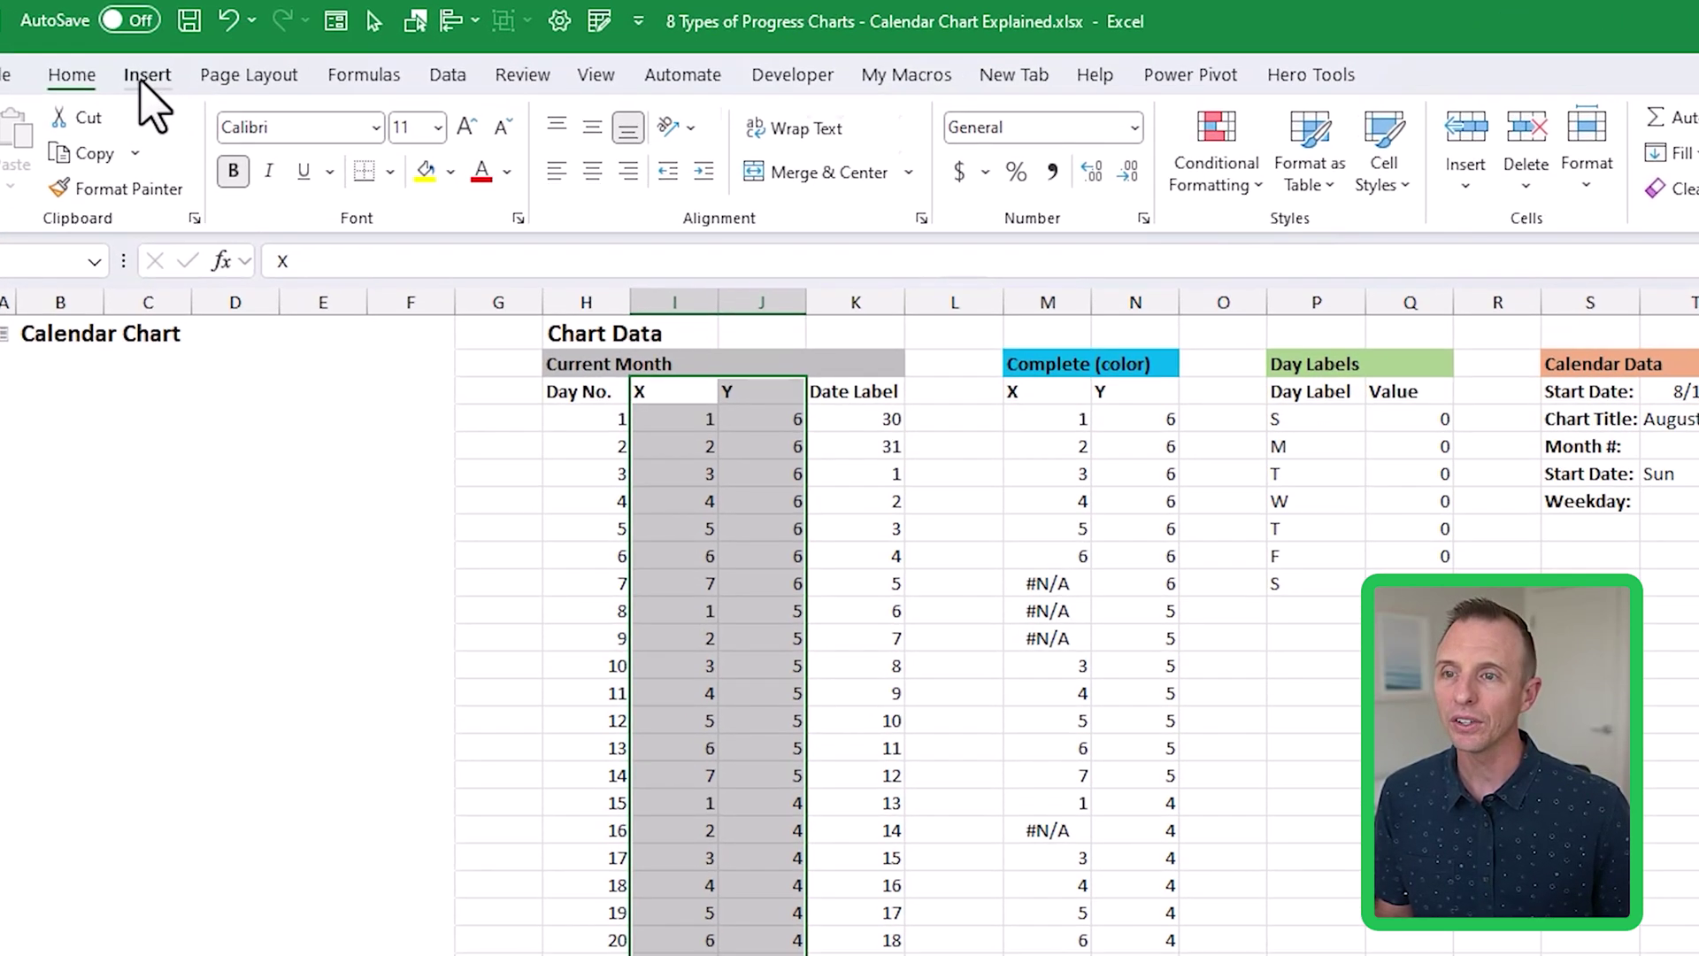
- Insert a plain scatter chart of the X/Y data and place it, narrowed, under Calendar Chart
{"action": "left_click", "coordinate": [124, 56]}
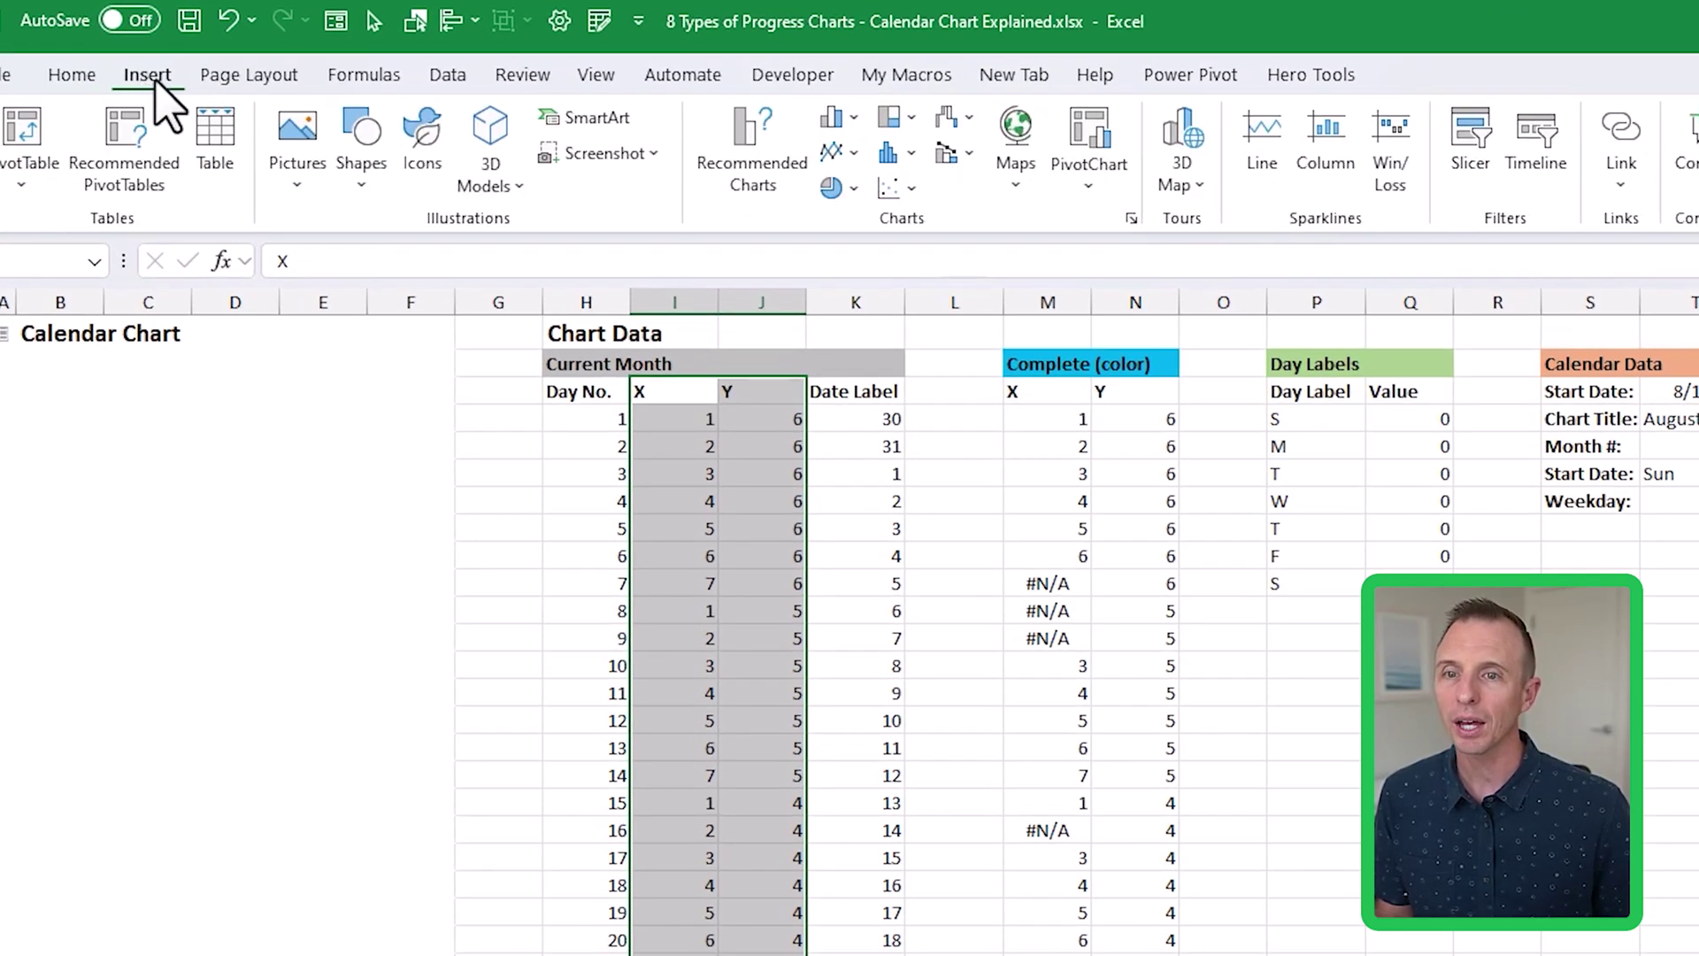
{"action": "left_click", "coordinate": [895, 188]}
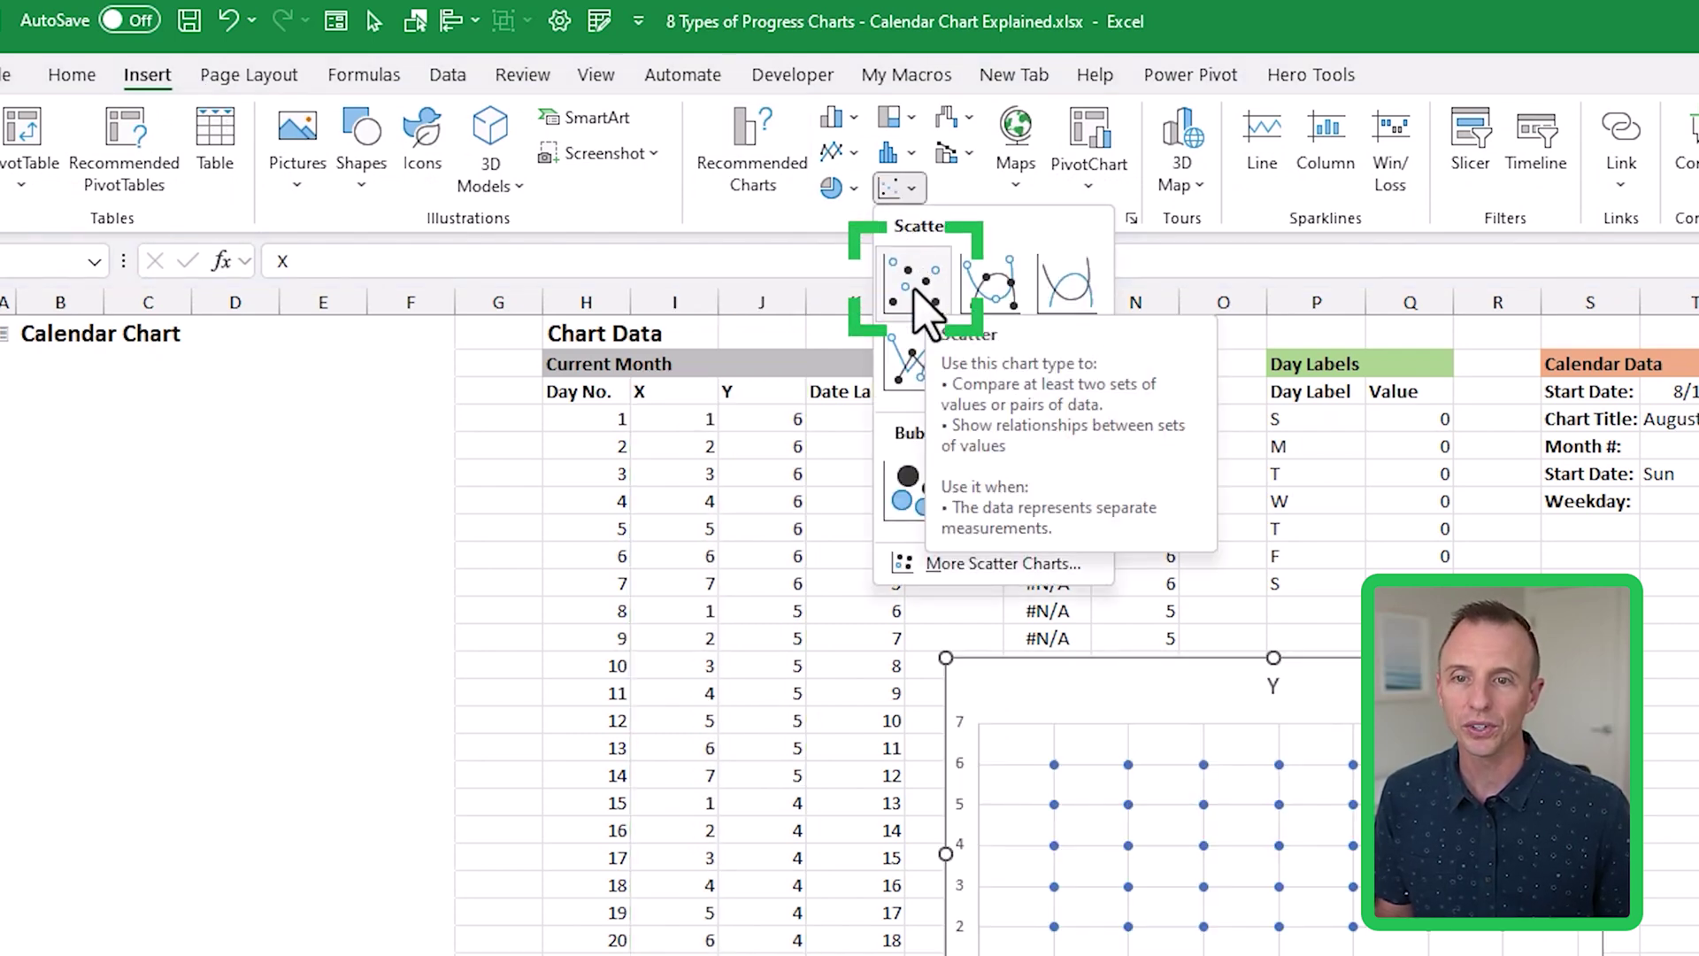
{"action": "left_click", "coordinate": [916, 294]}
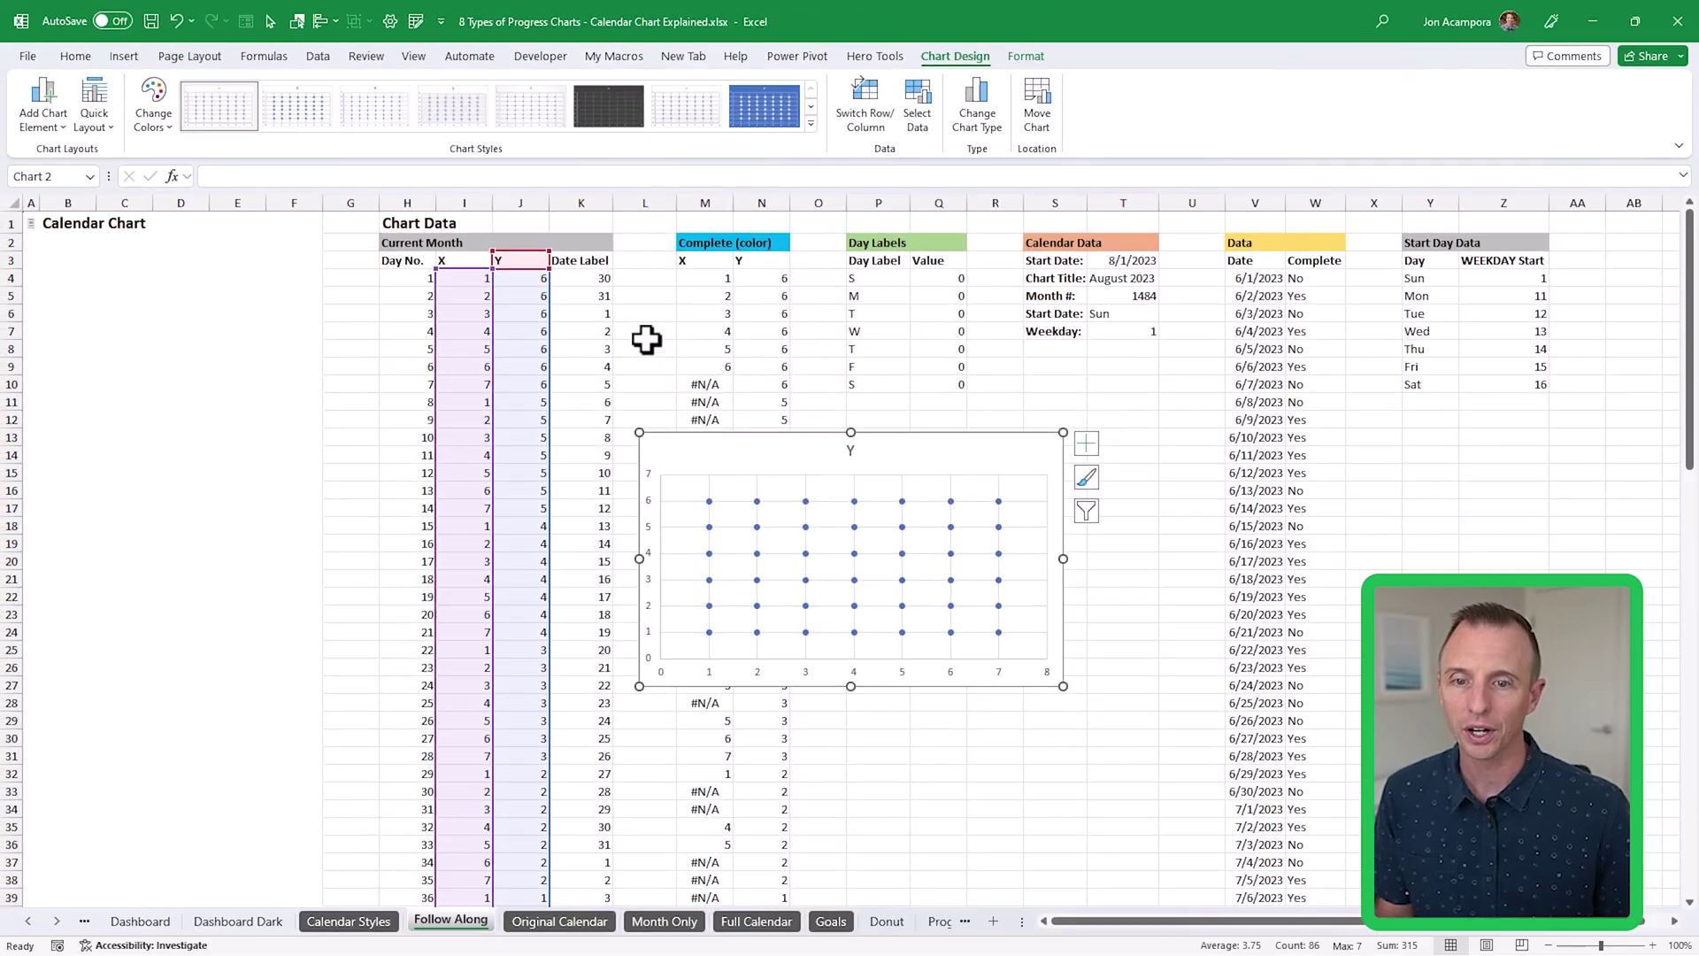
{"action": "left_click_drag", "start_coordinate": [719, 437], "coordinate": [113, 255]}
{"action": "left_click_drag", "start_coordinate": [454, 509], "coordinate": [299, 506]}
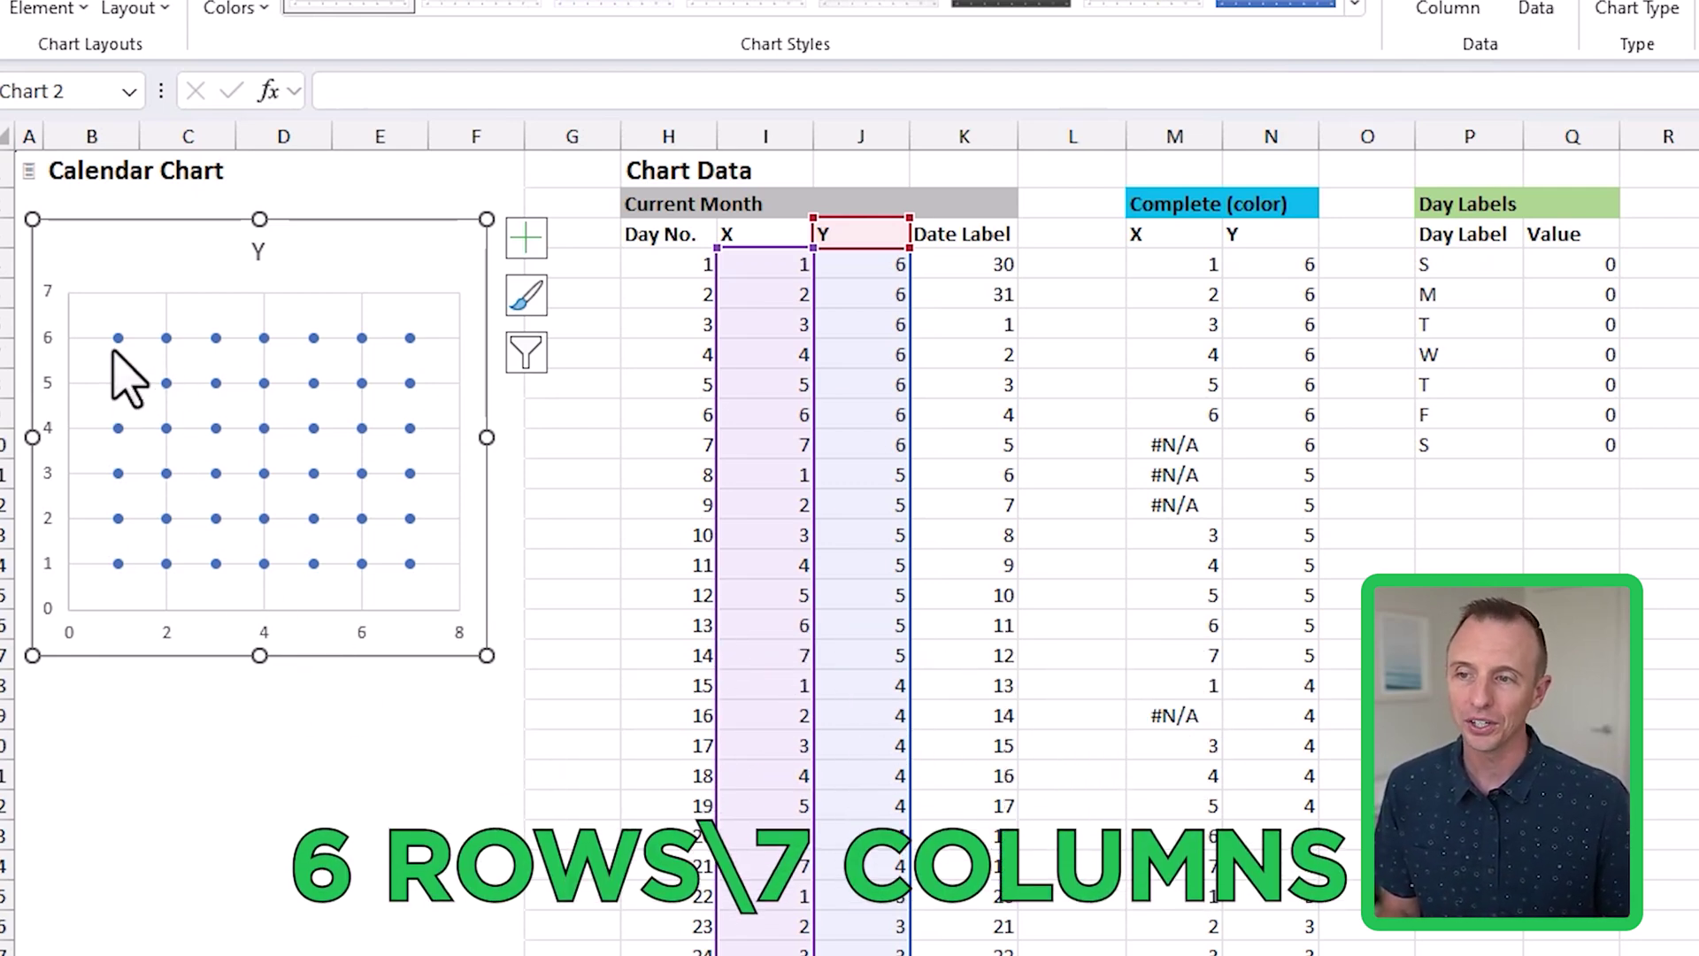
{"action": "mouse_move", "coordinate": [126, 480]}
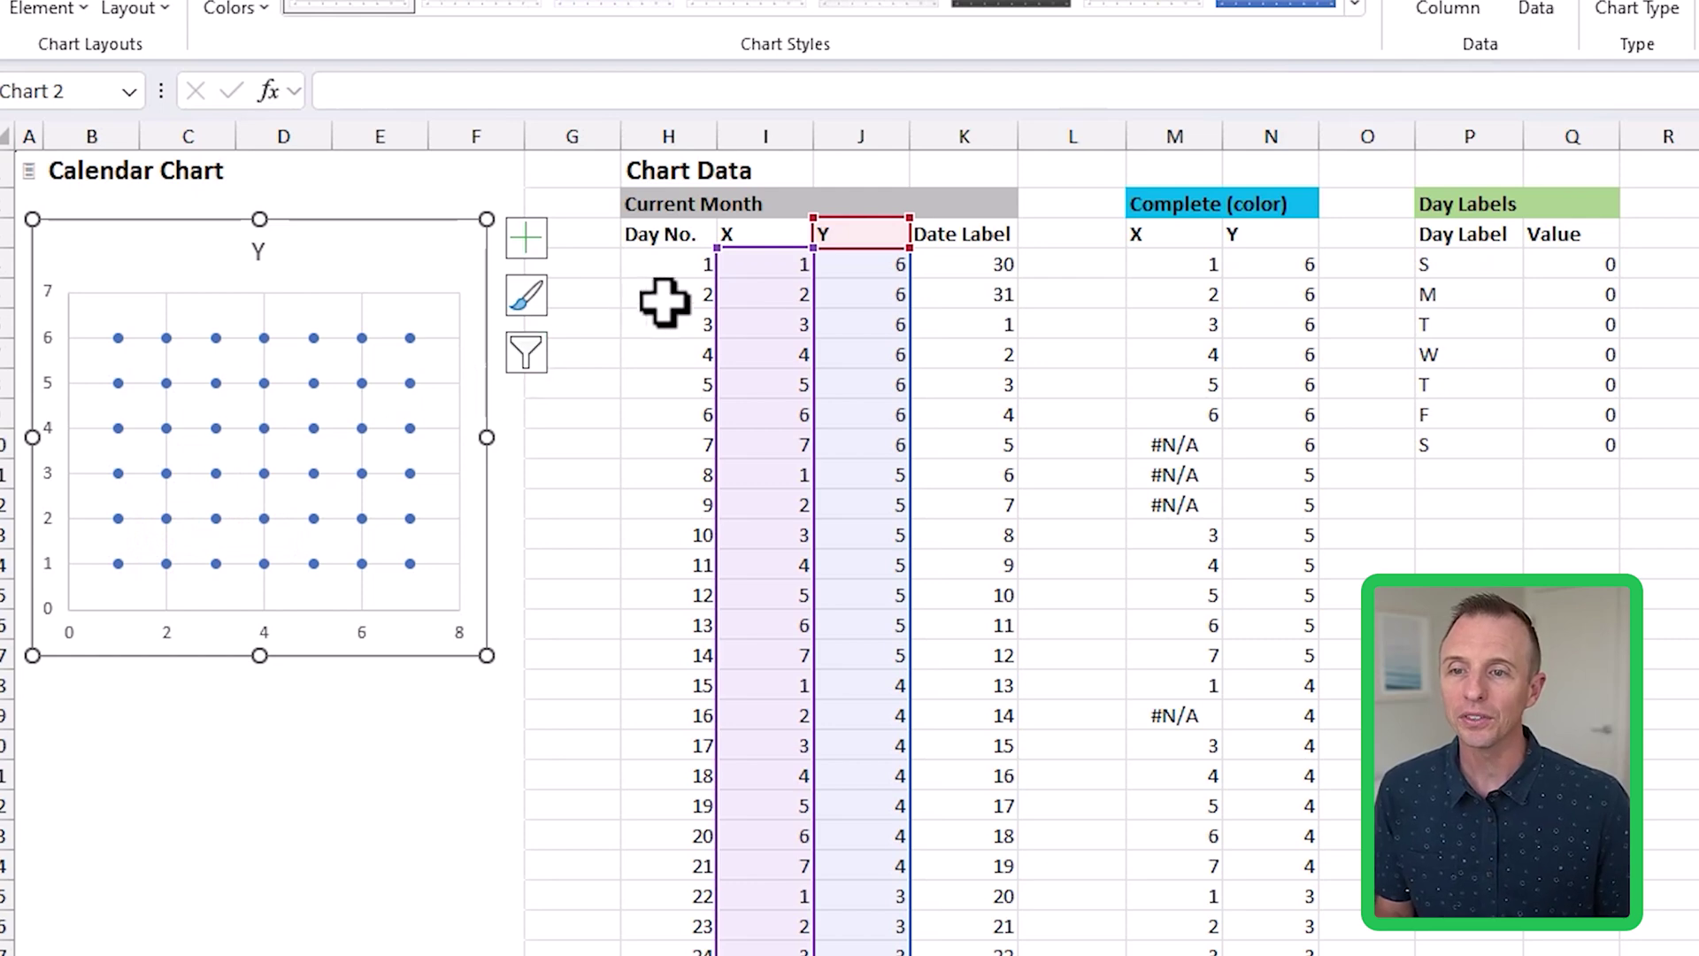
{"action": "left_click", "coordinate": [773, 259]}
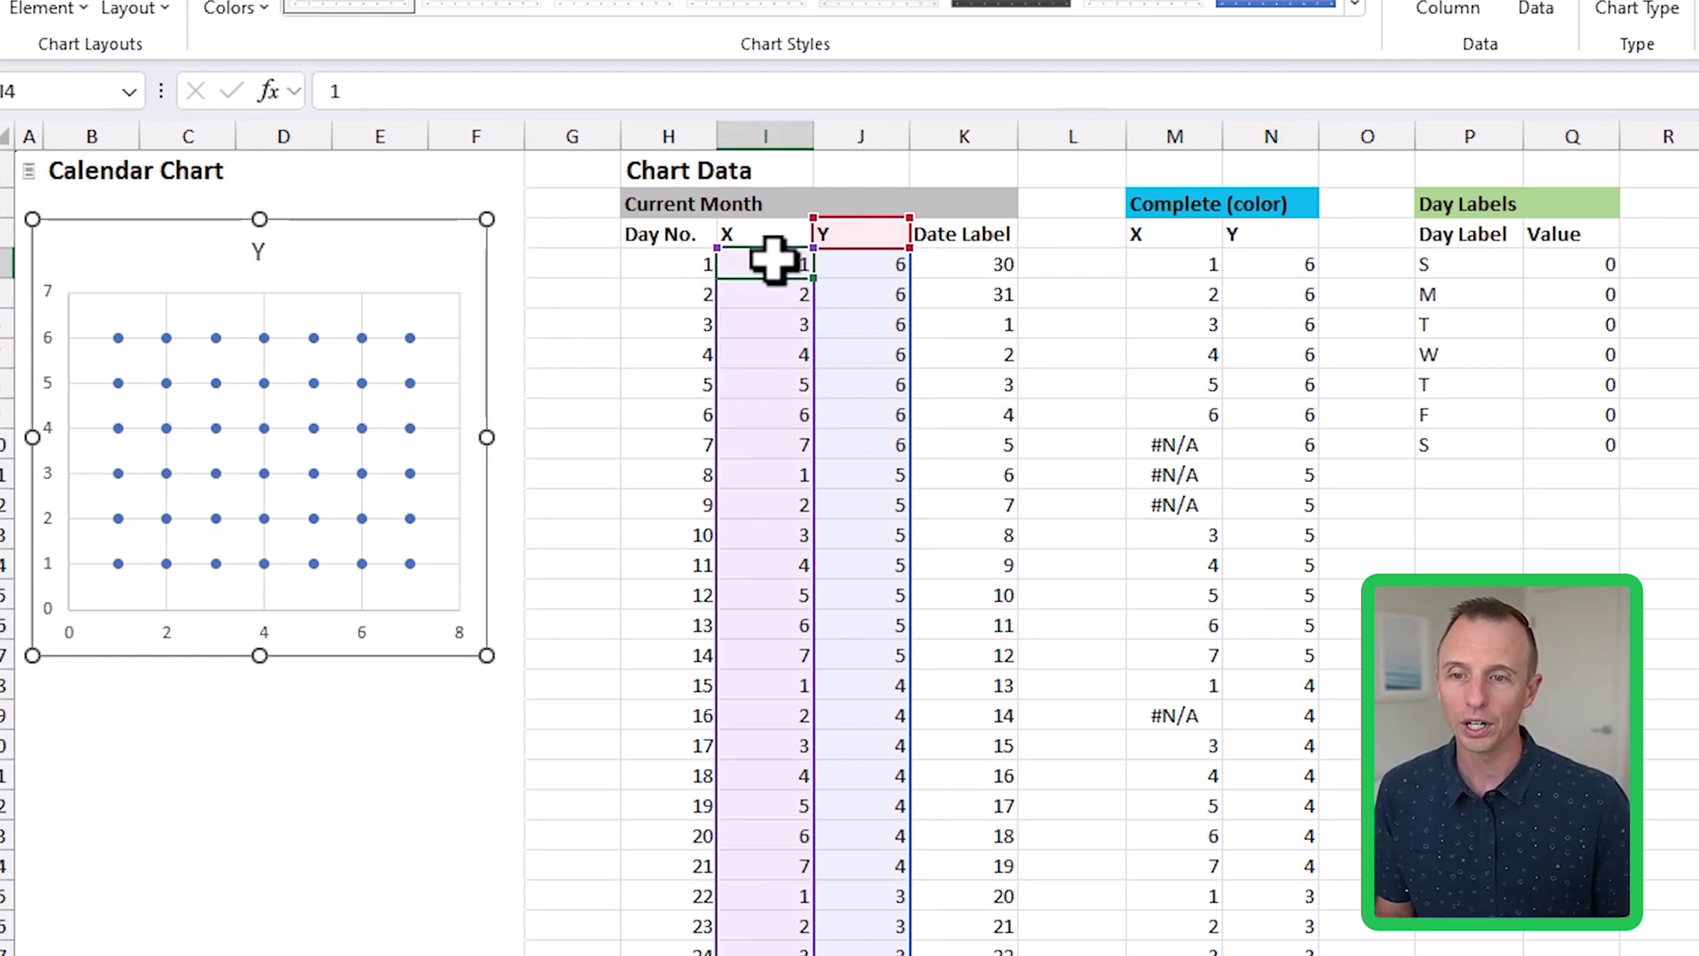
{"action": "left_click_drag", "start_coordinate": [772, 259], "coordinate": [782, 437]}
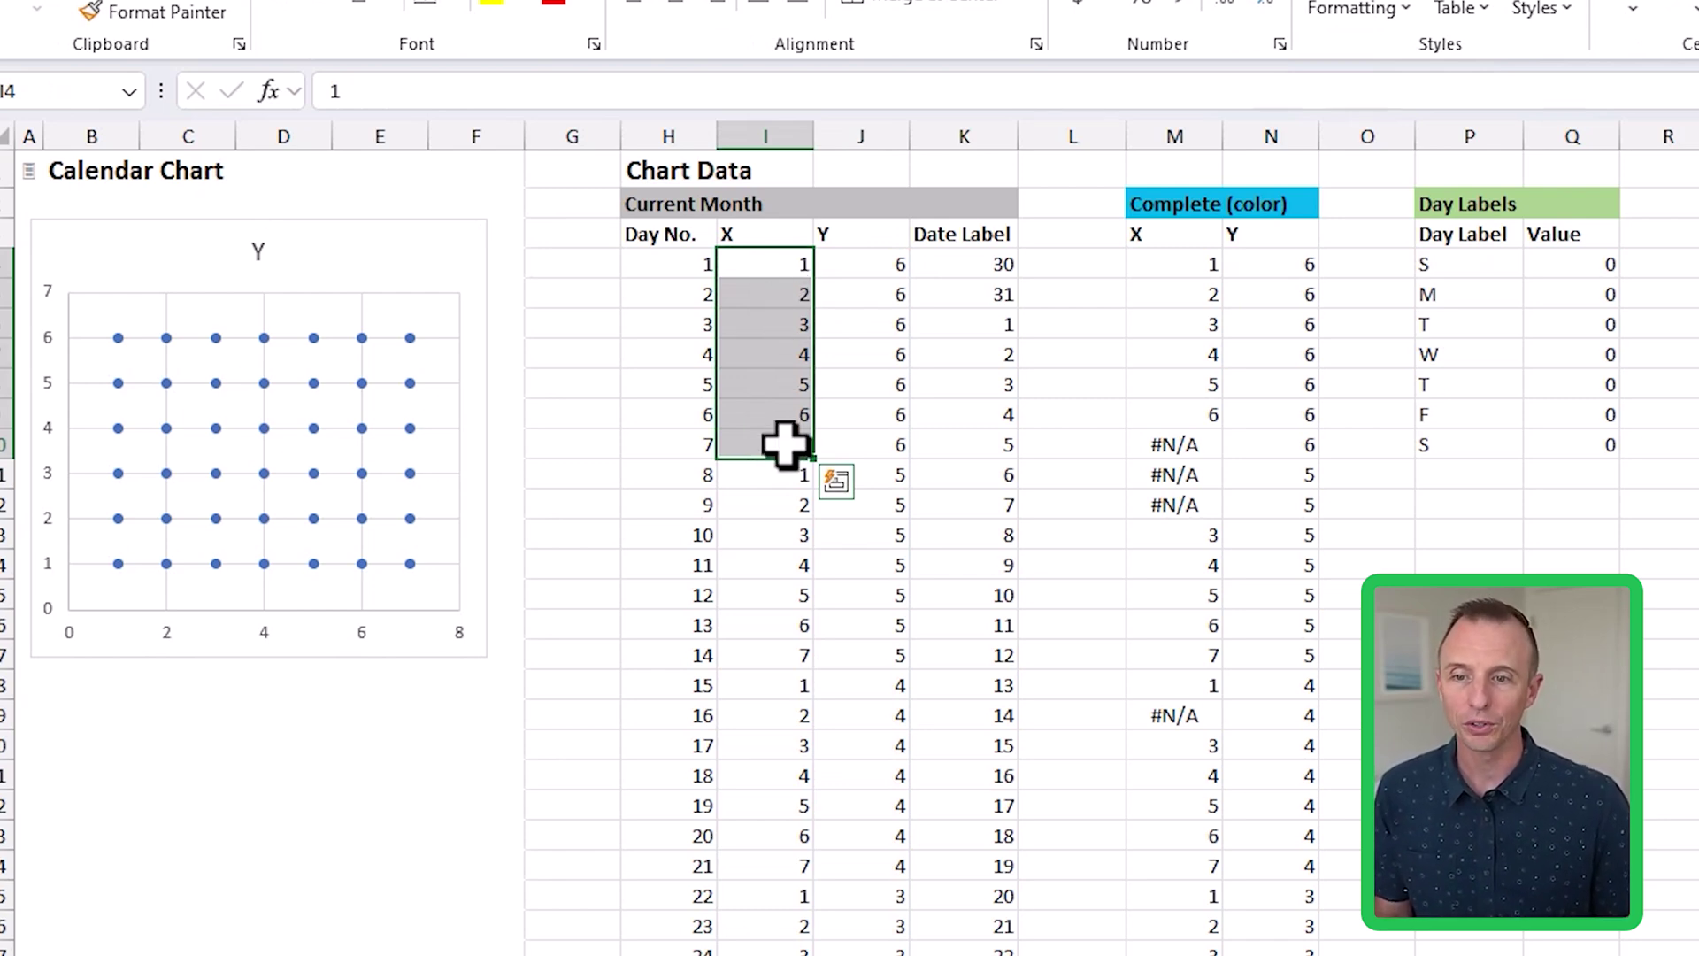
{"action": "left_click_drag", "start_coordinate": [785, 469], "coordinate": [780, 644]}
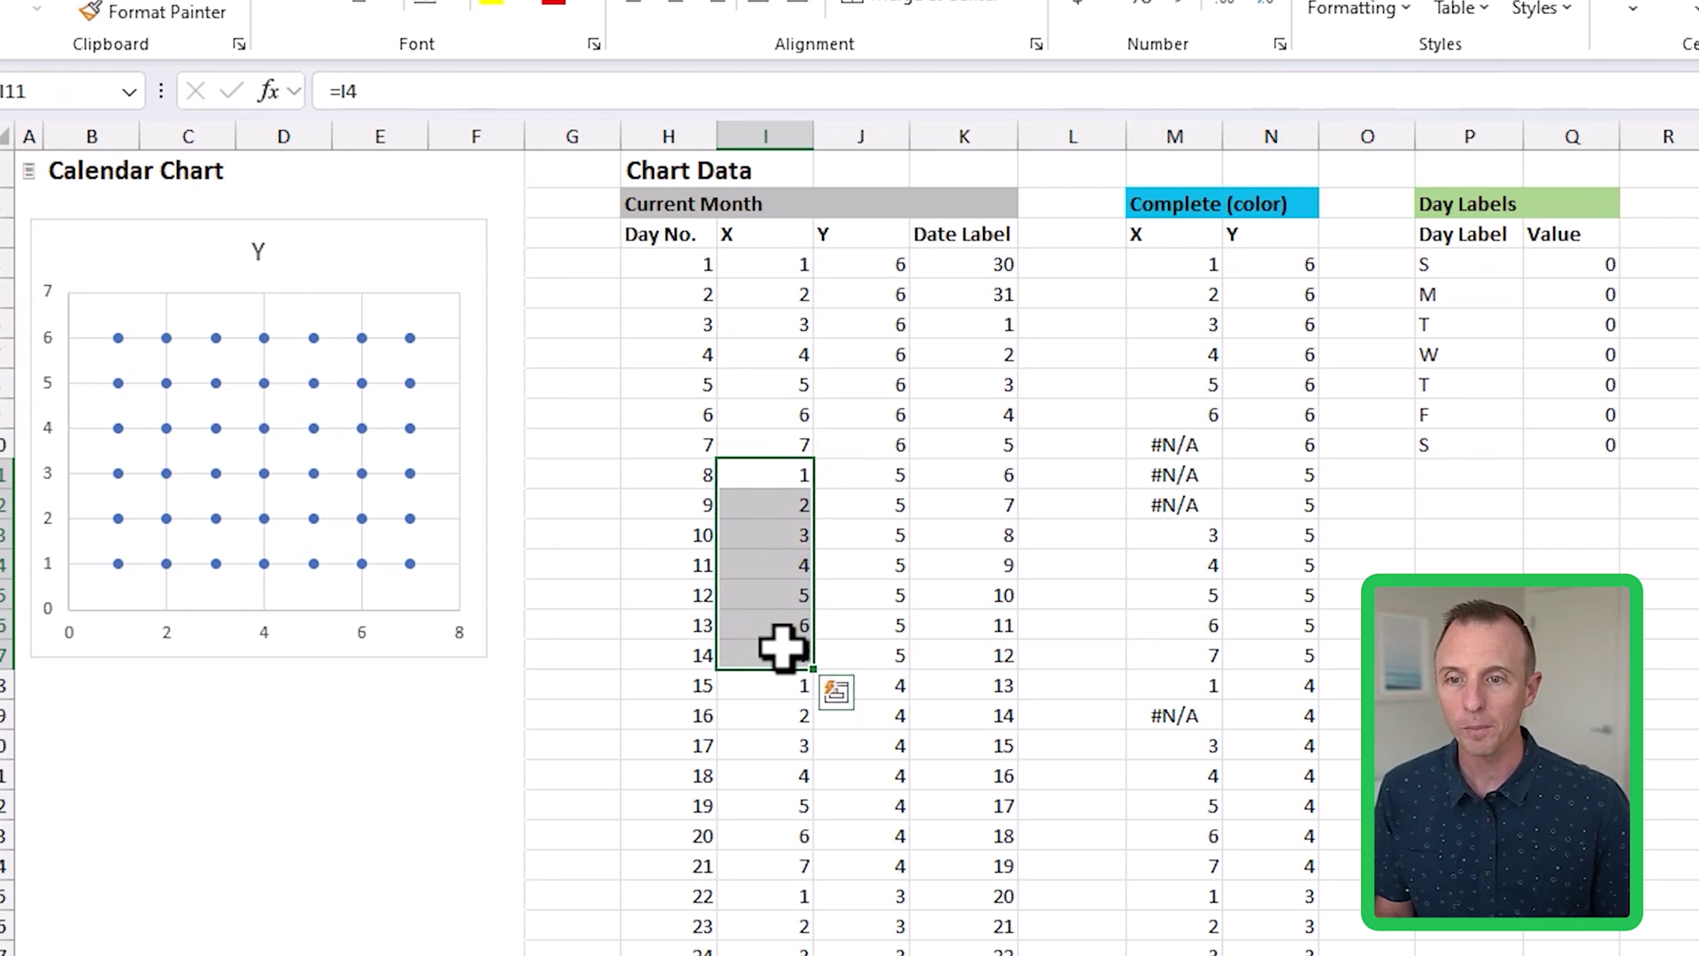
{"action": "left_click_drag", "start_coordinate": [869, 257], "coordinate": [857, 433]}
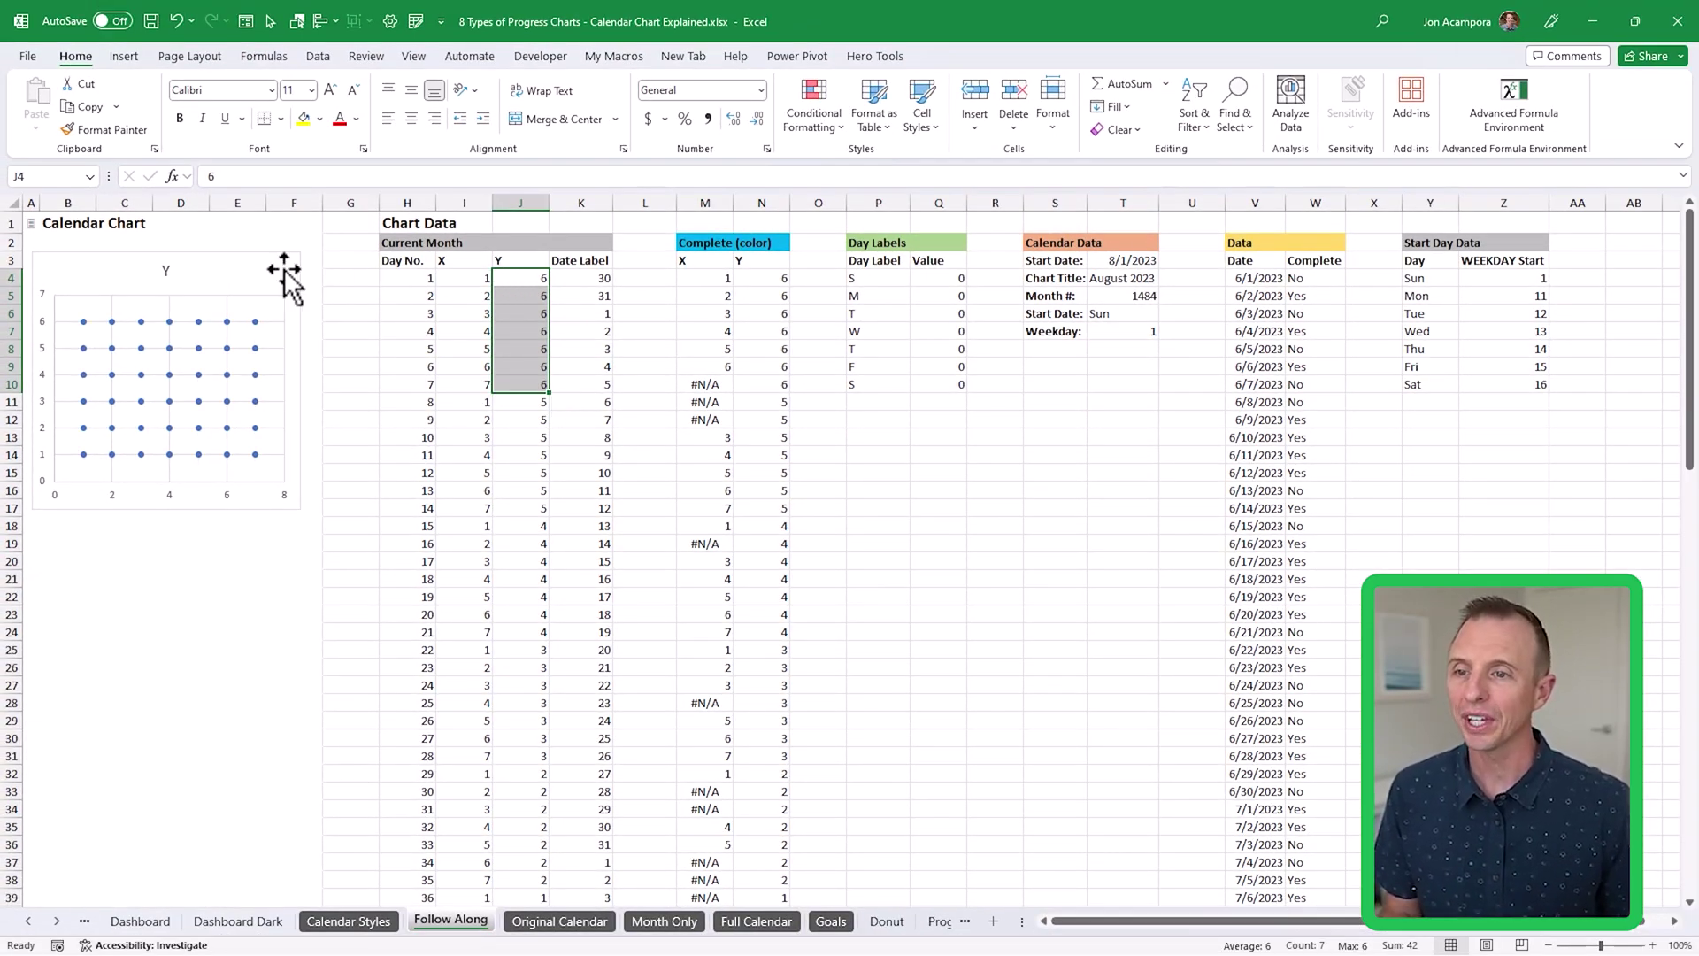
- Set the chart series name to header cell H2 so it reads Current Month
{"action": "left_click", "coordinate": [241, 257]}
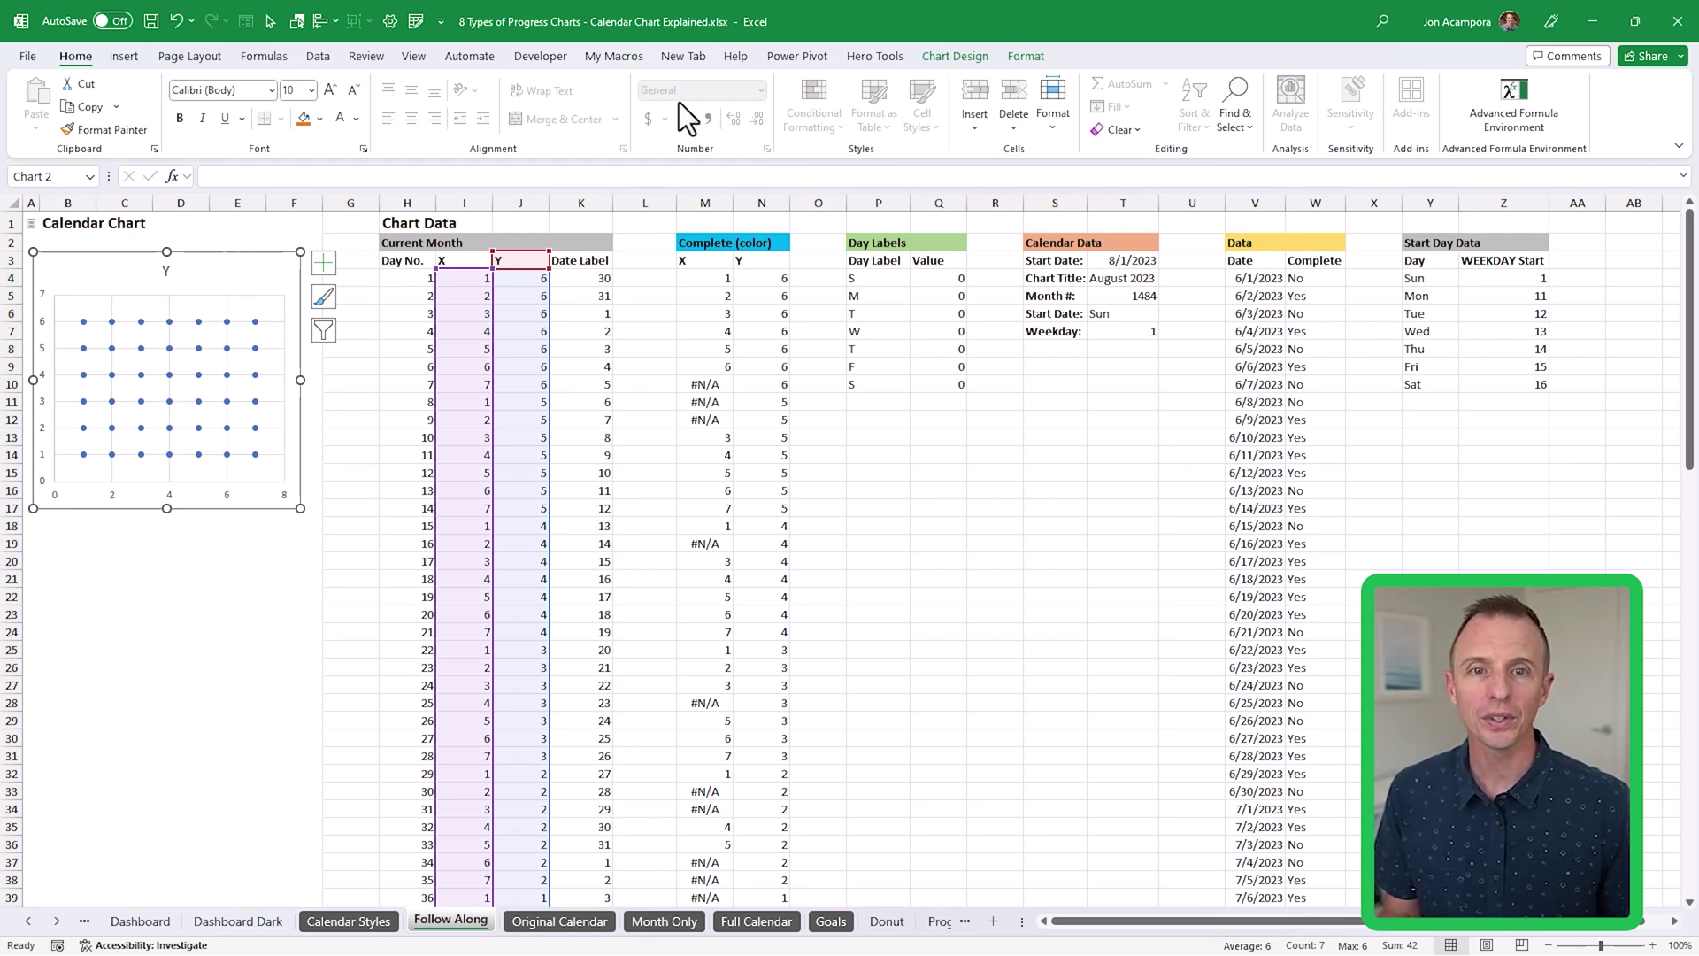
{"action": "left_click", "coordinate": [938, 57]}
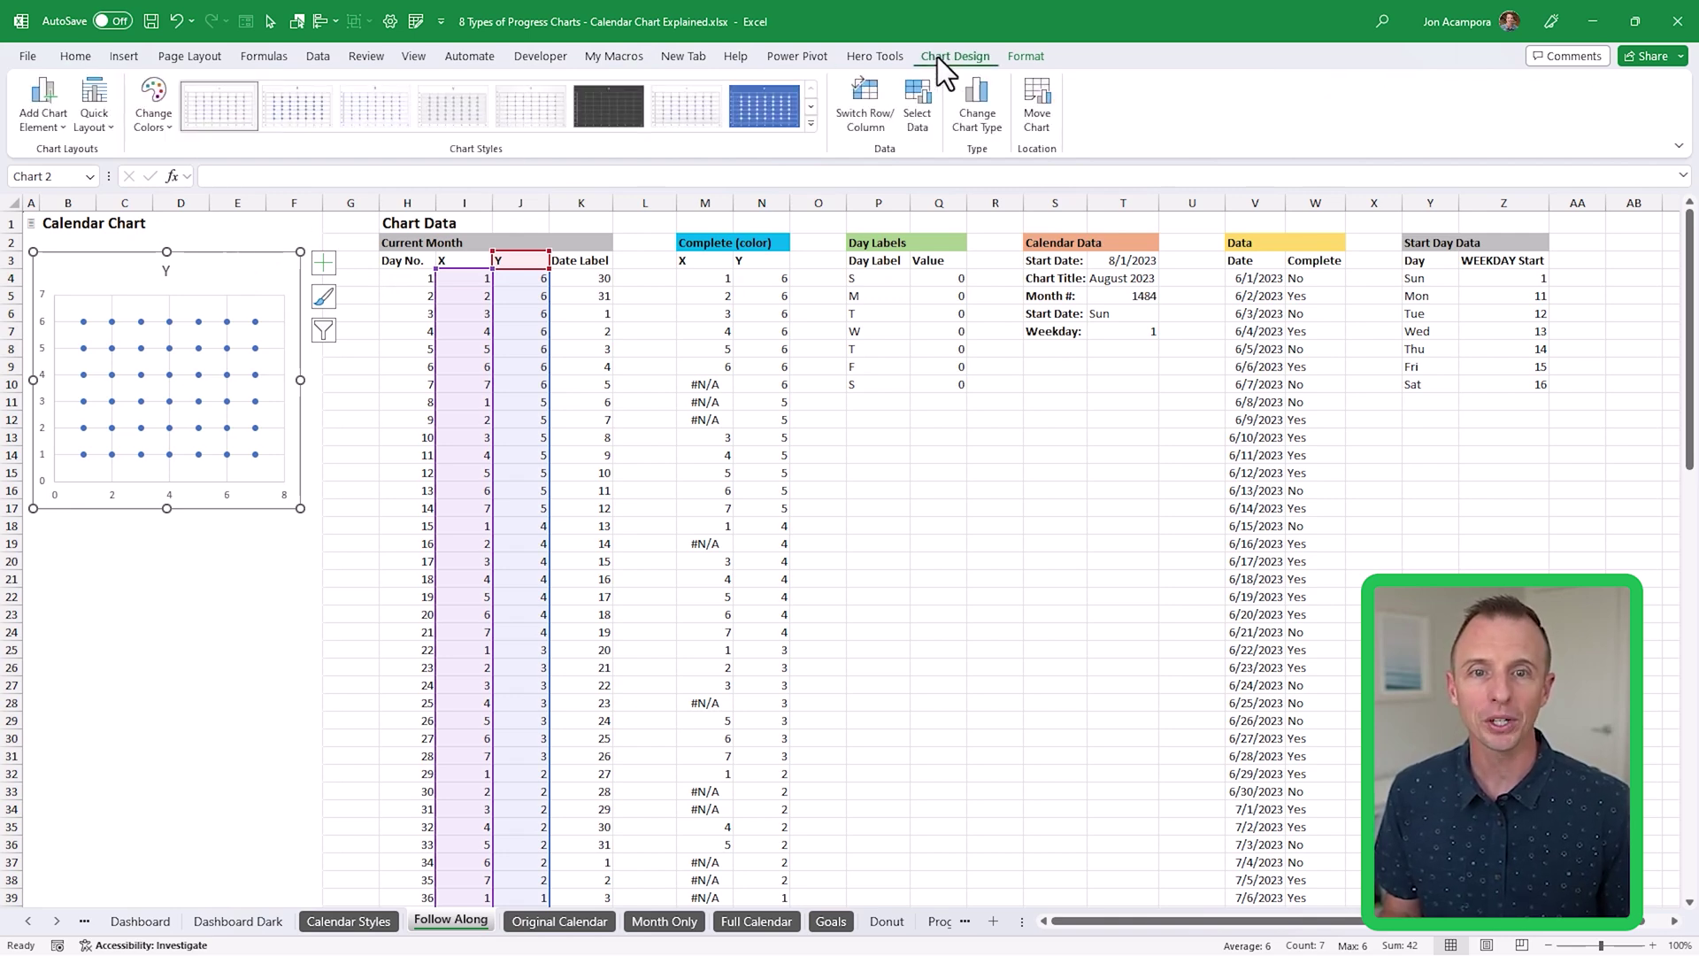
{"action": "left_click", "coordinate": [917, 106]}
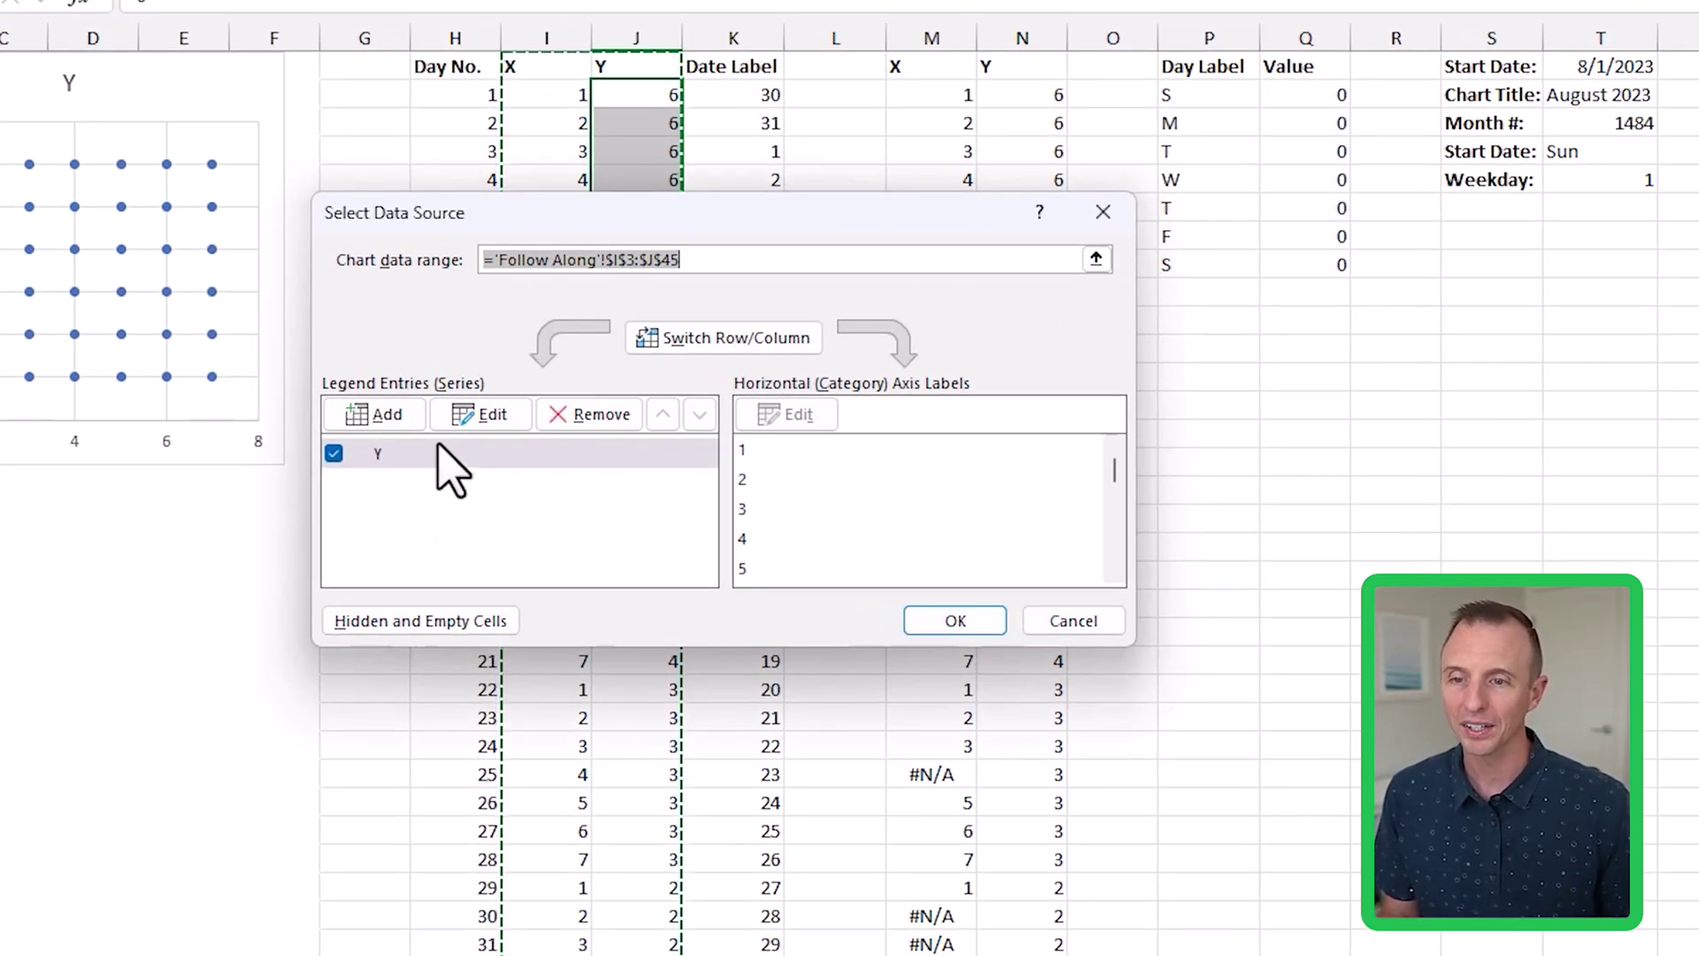
{"action": "left_click", "coordinate": [478, 416]}
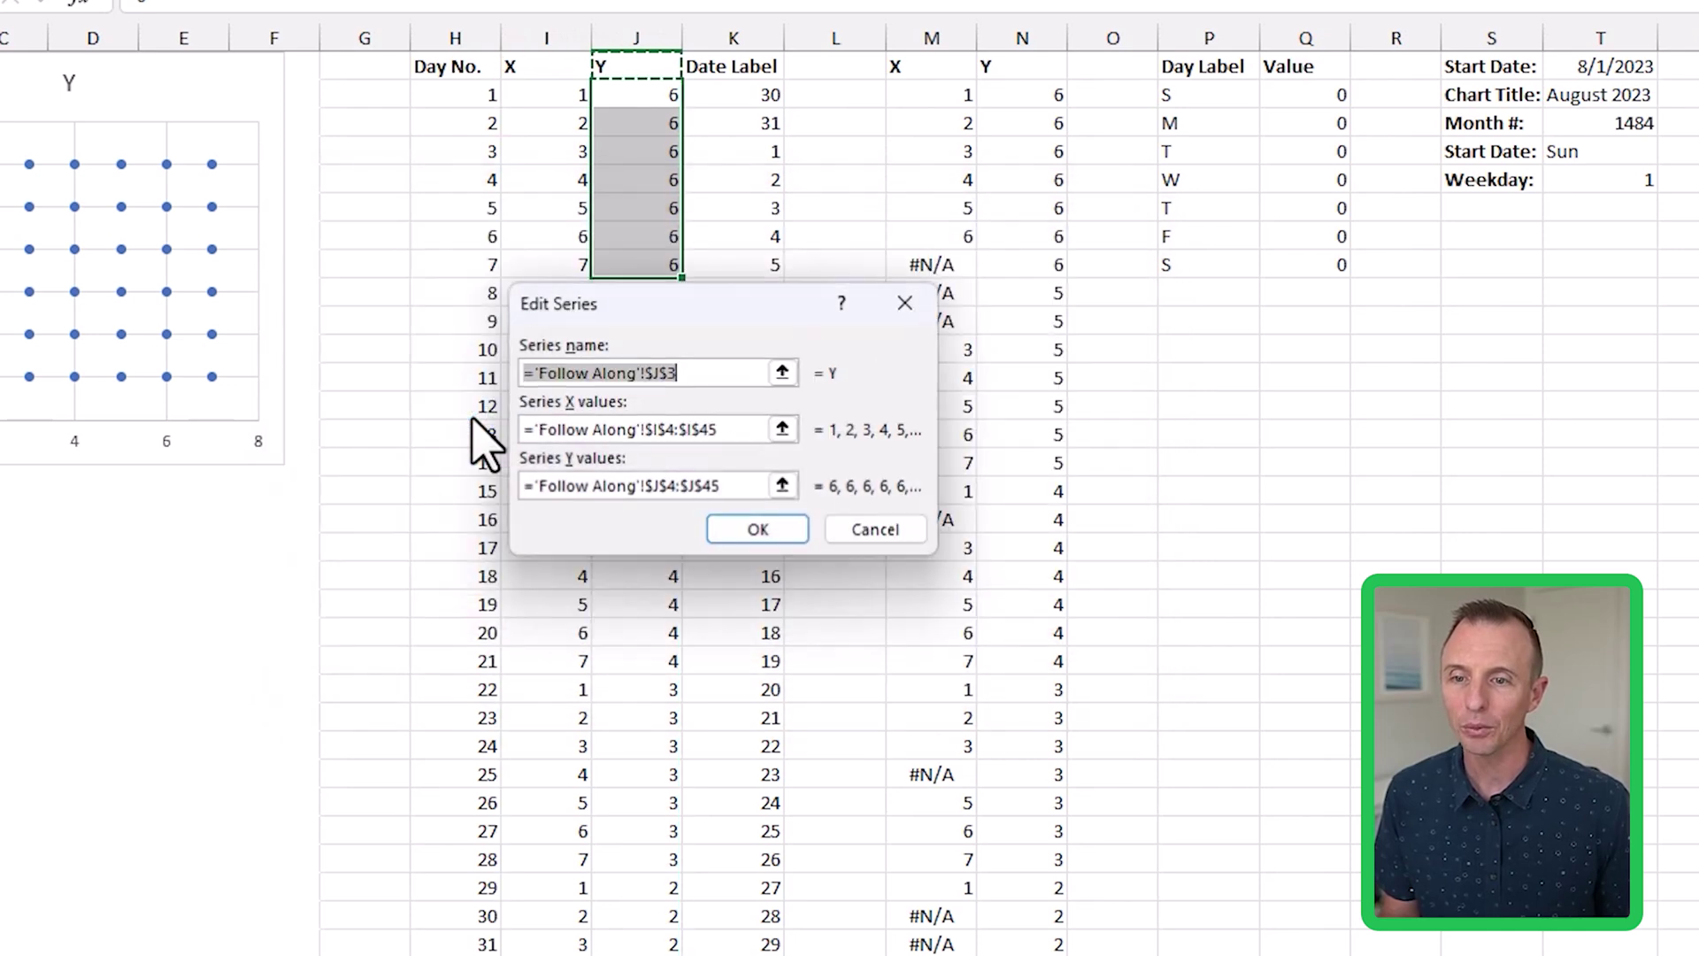
{"action": "left_click", "coordinate": [783, 372]}
{"action": "scroll", "coordinate": [535, 209], "scroll_direction": "up", "scroll_amount": 1}
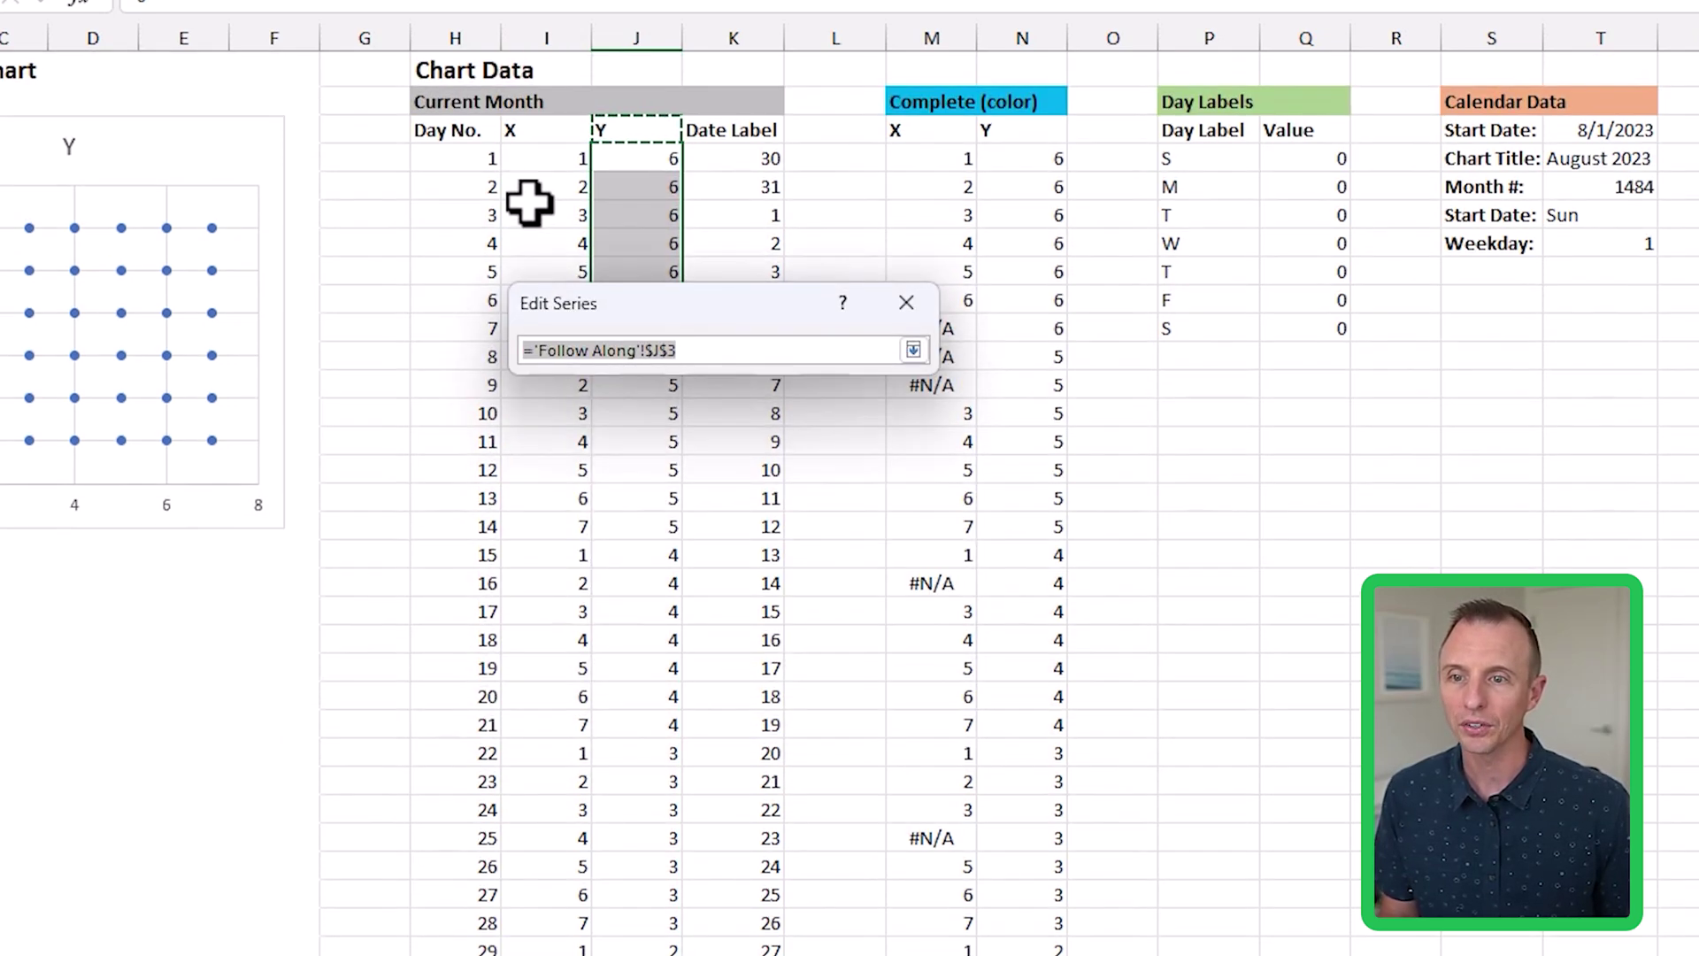
{"action": "left_click", "coordinate": [435, 103]}
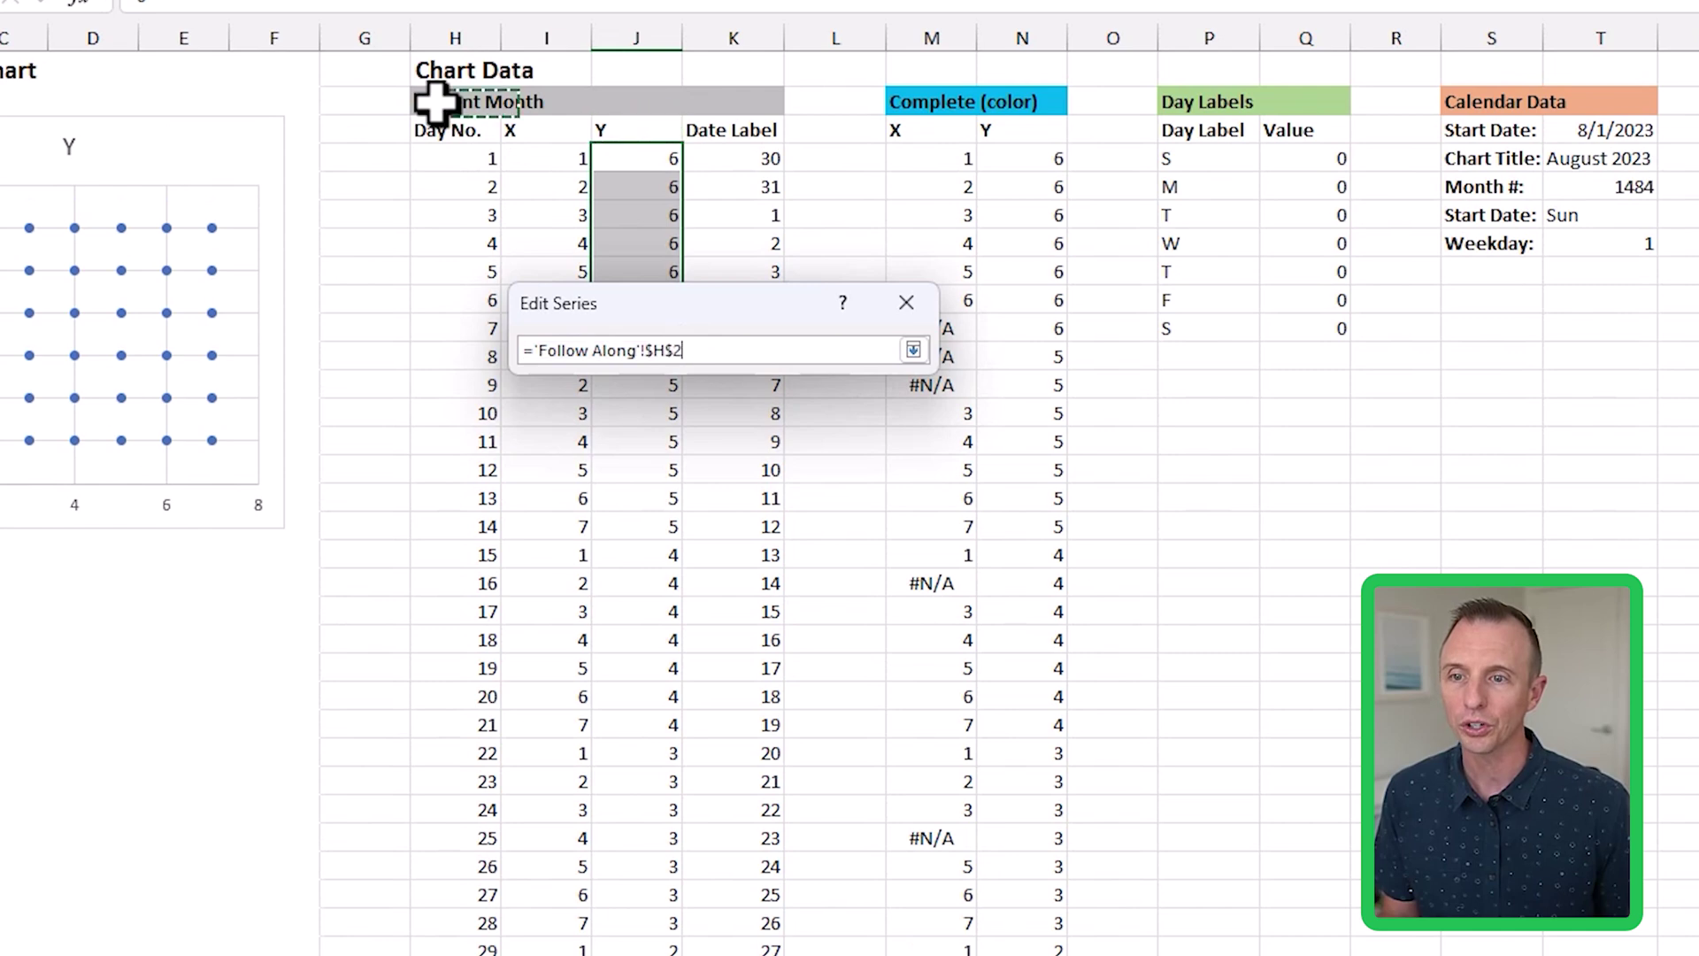
{"action": "left_click", "coordinate": [913, 351]}
{"action": "left_click", "coordinate": [770, 532]}
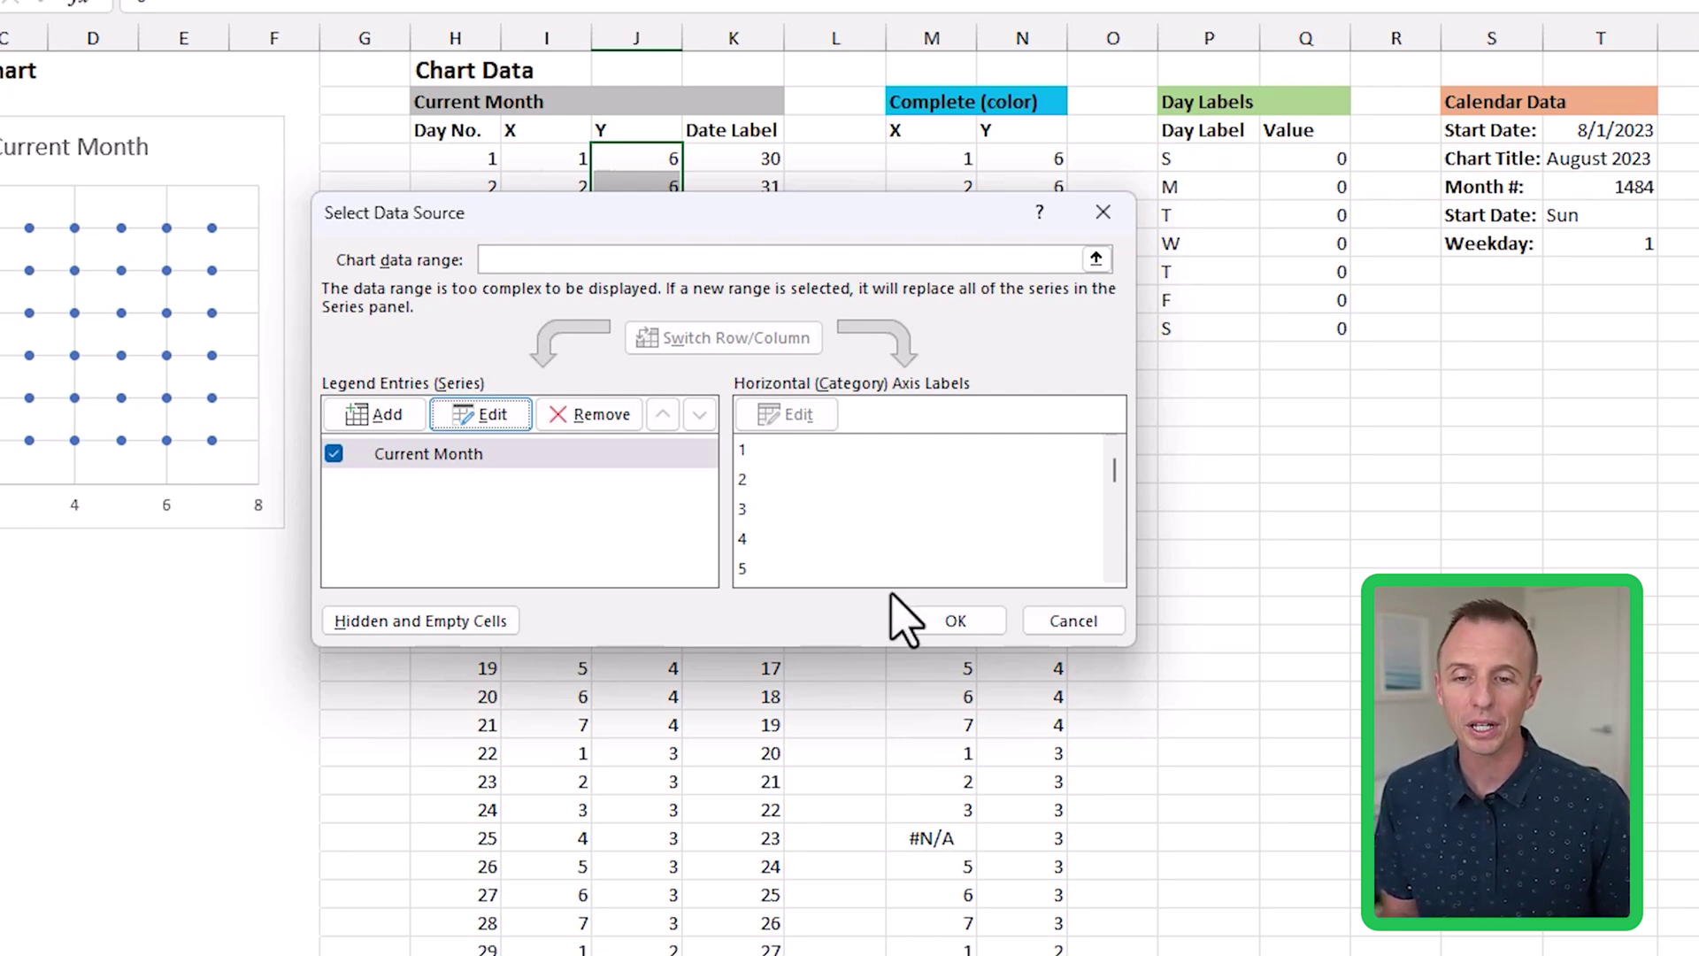
{"action": "left_click", "coordinate": [956, 622]}
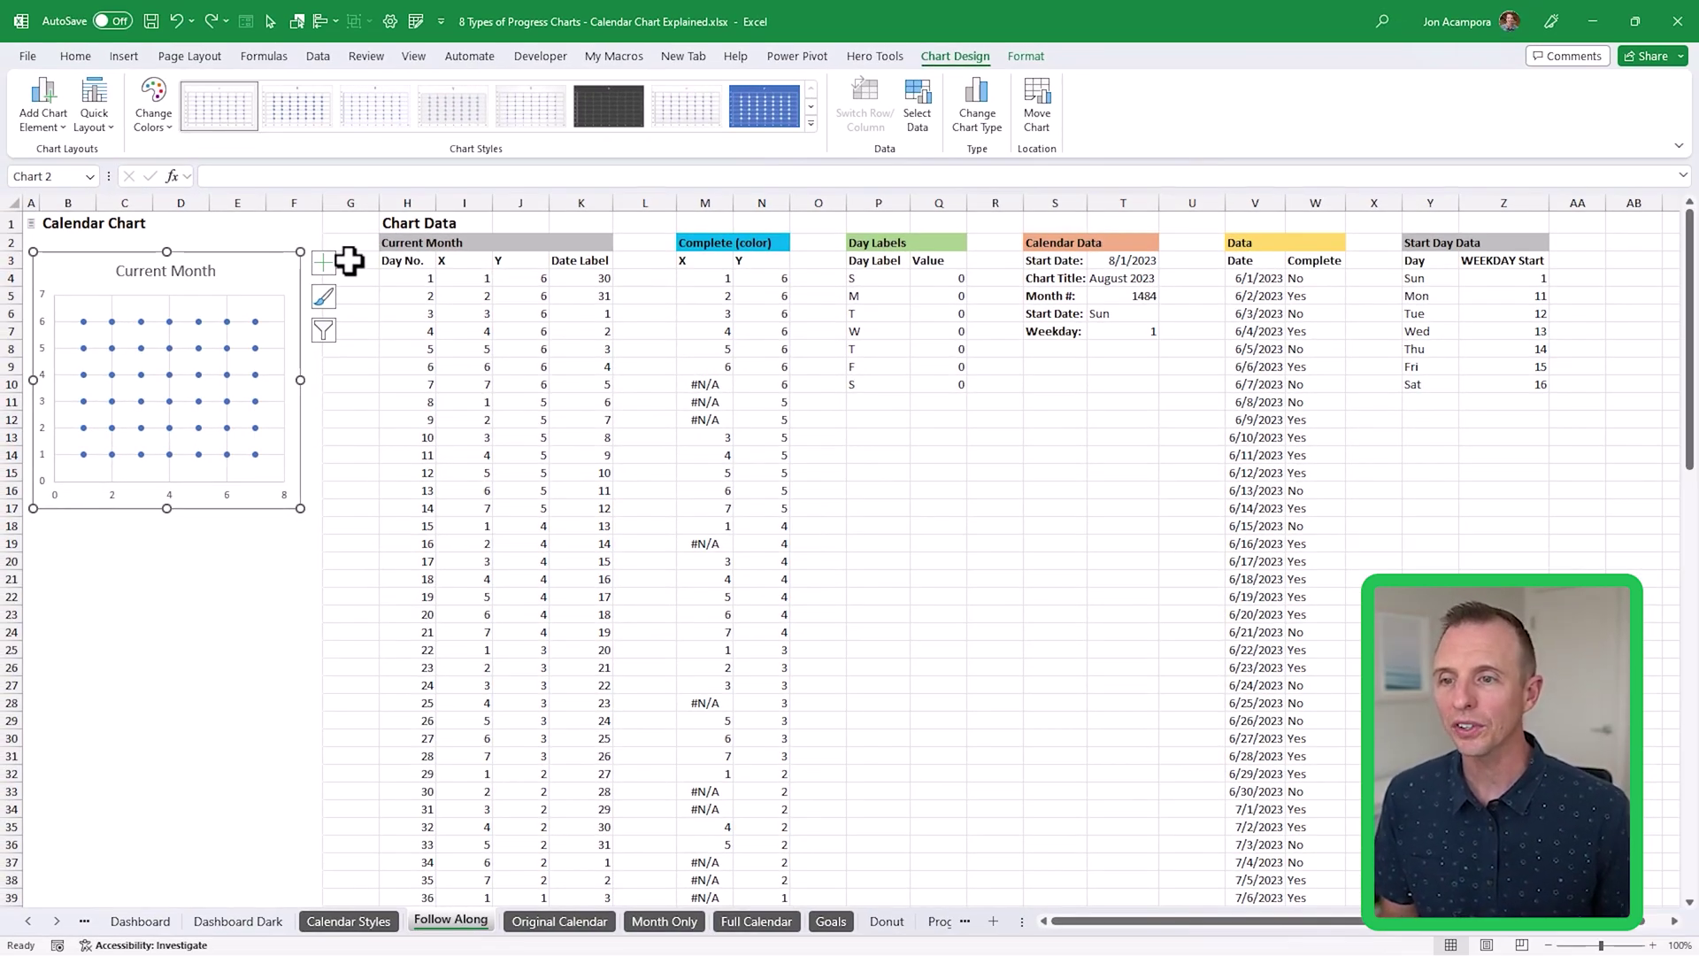
- Pick Series "Current Month" in the Format tab's Chart Elements box and open Format Selection
{"action": "left_click", "coordinate": [1025, 58]}
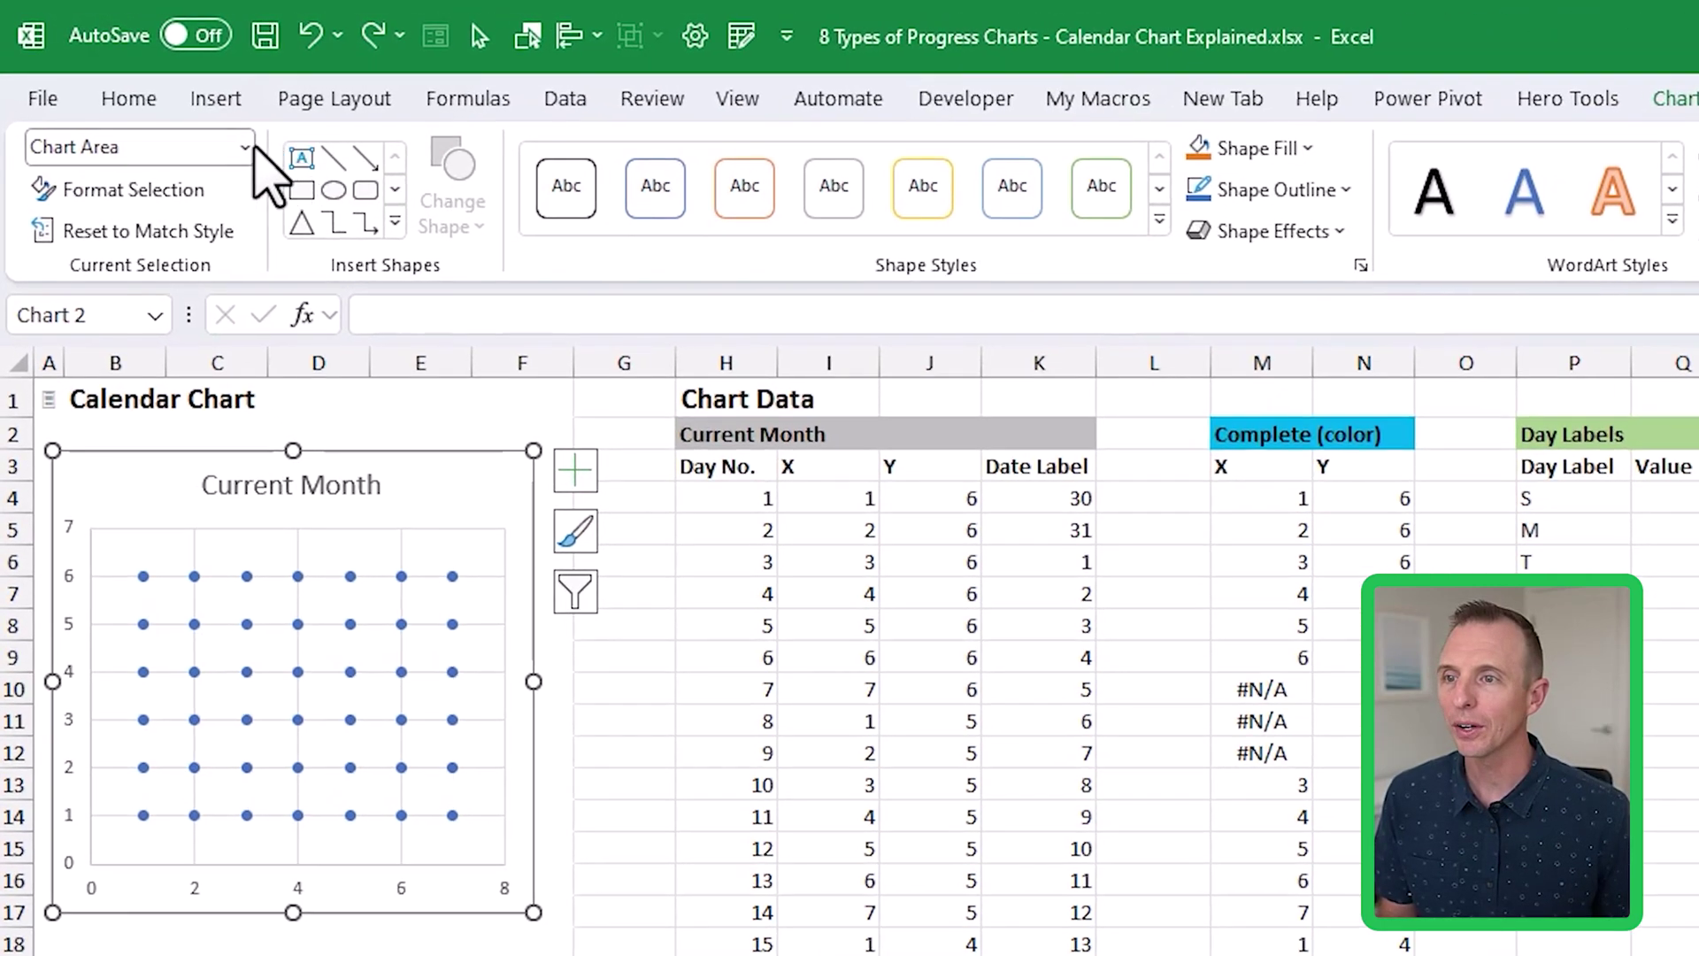
{"action": "left_click", "coordinate": [139, 82]}
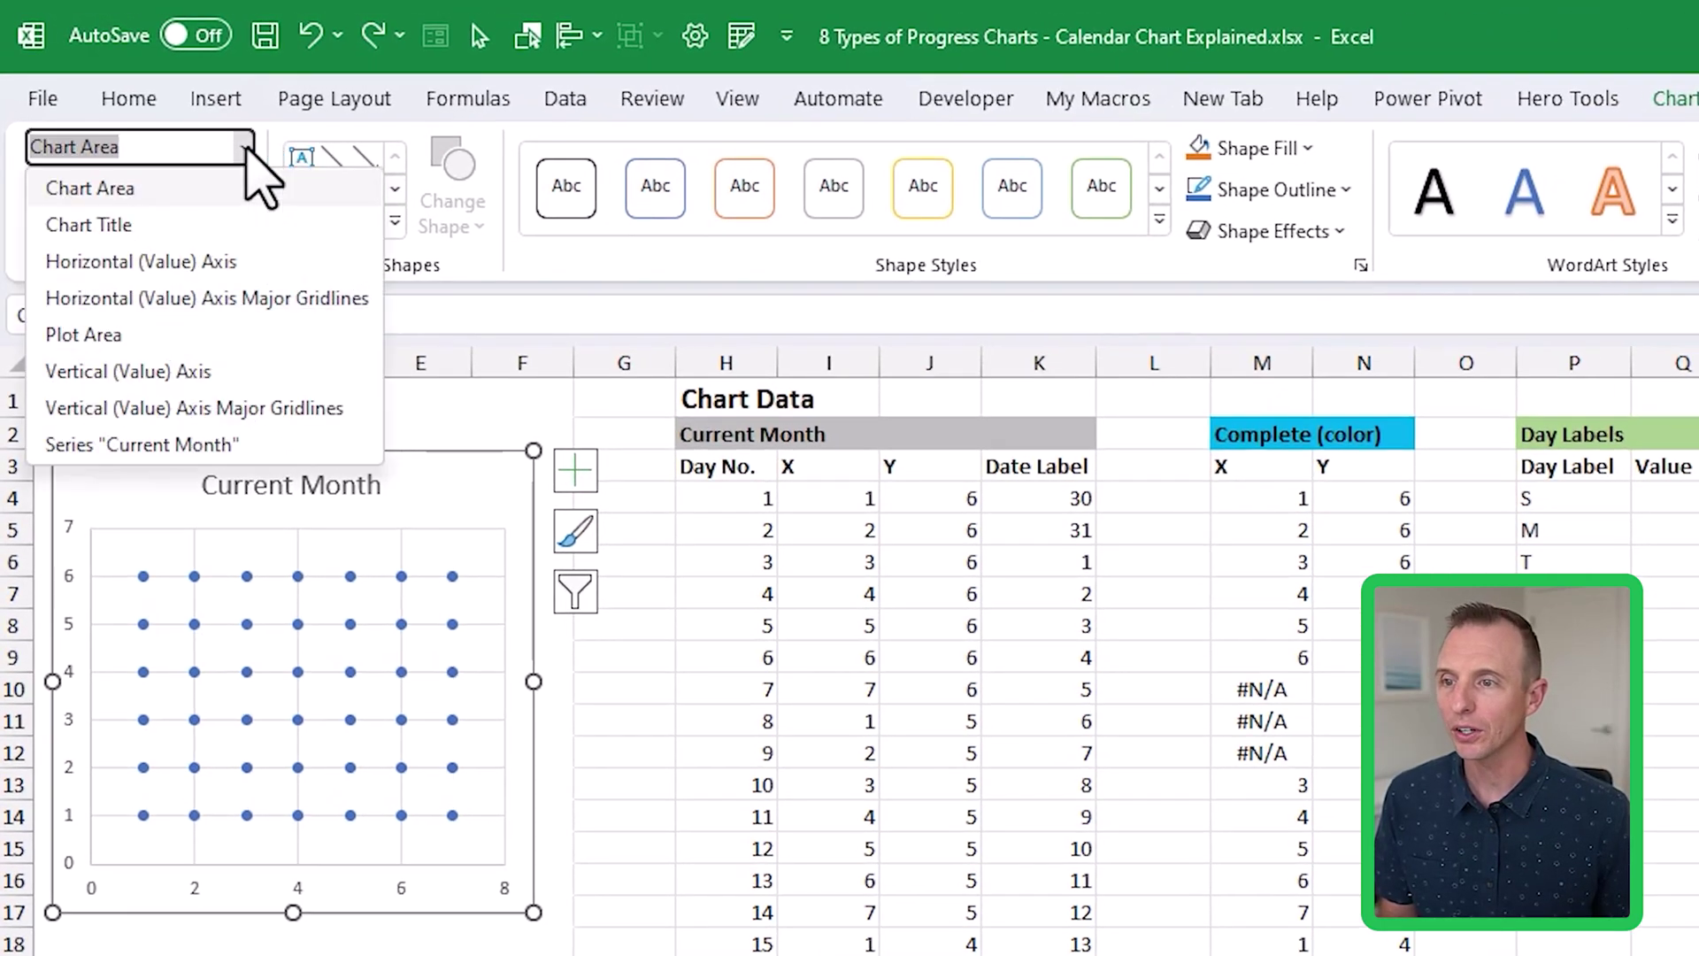
{"action": "left_click", "coordinate": [142, 445]}
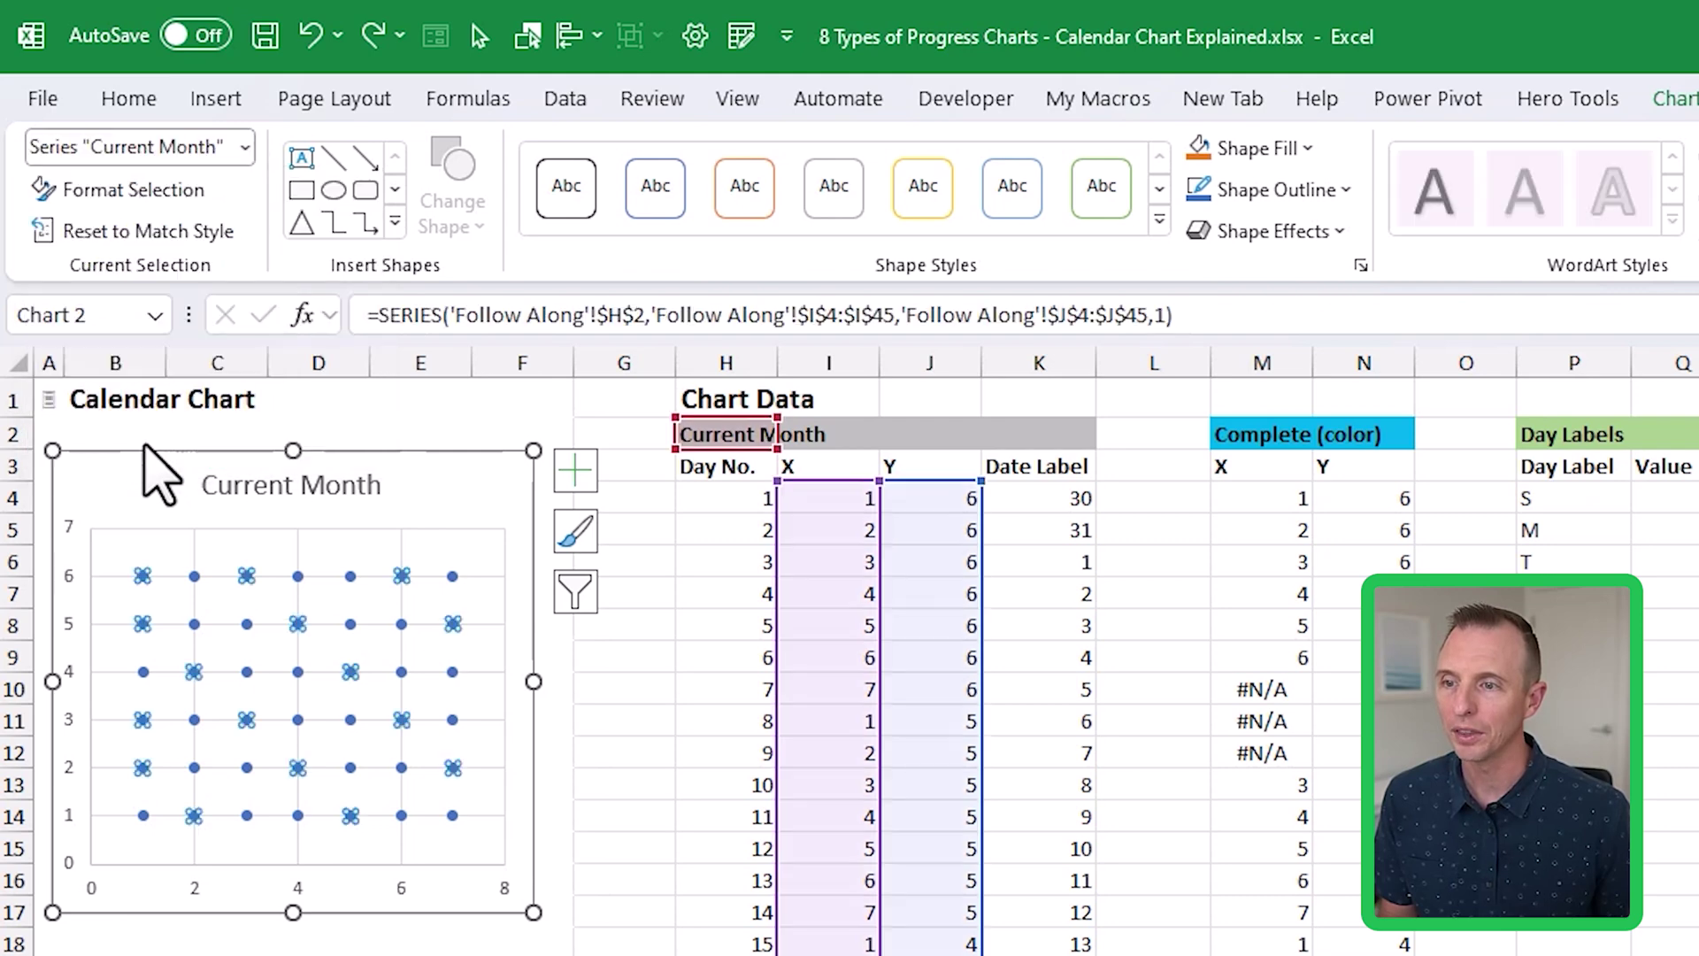
{"action": "mouse_move", "coordinate": [139, 578]}
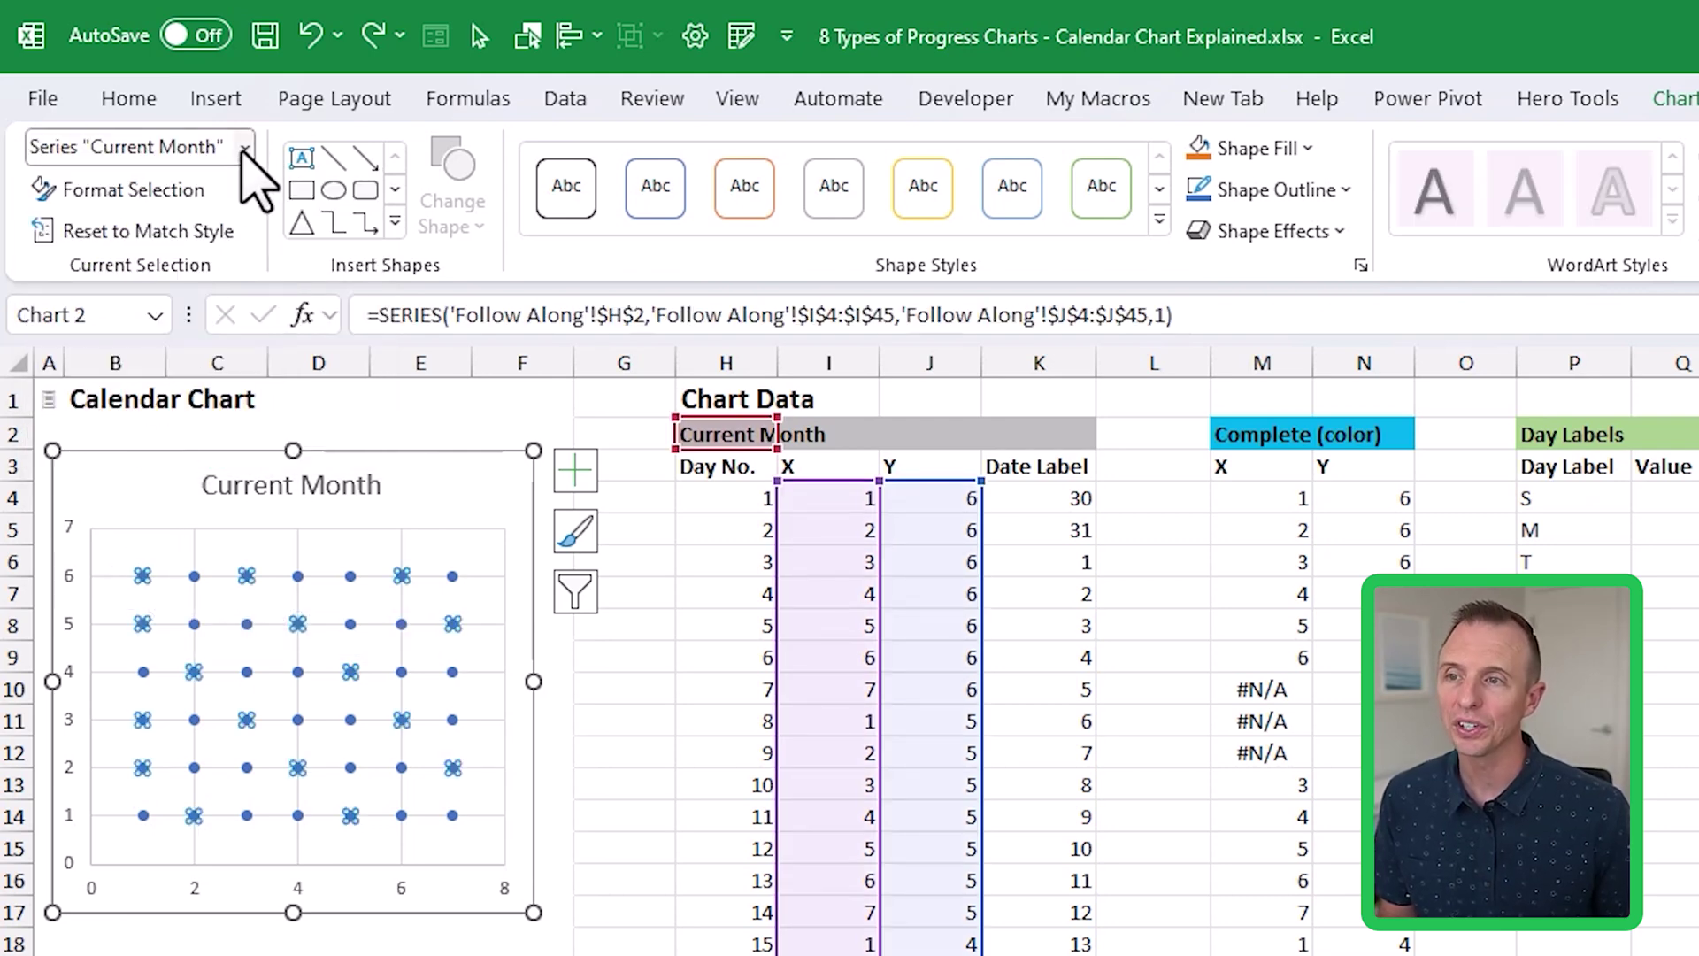
{"action": "left_click", "coordinate": [245, 148]}
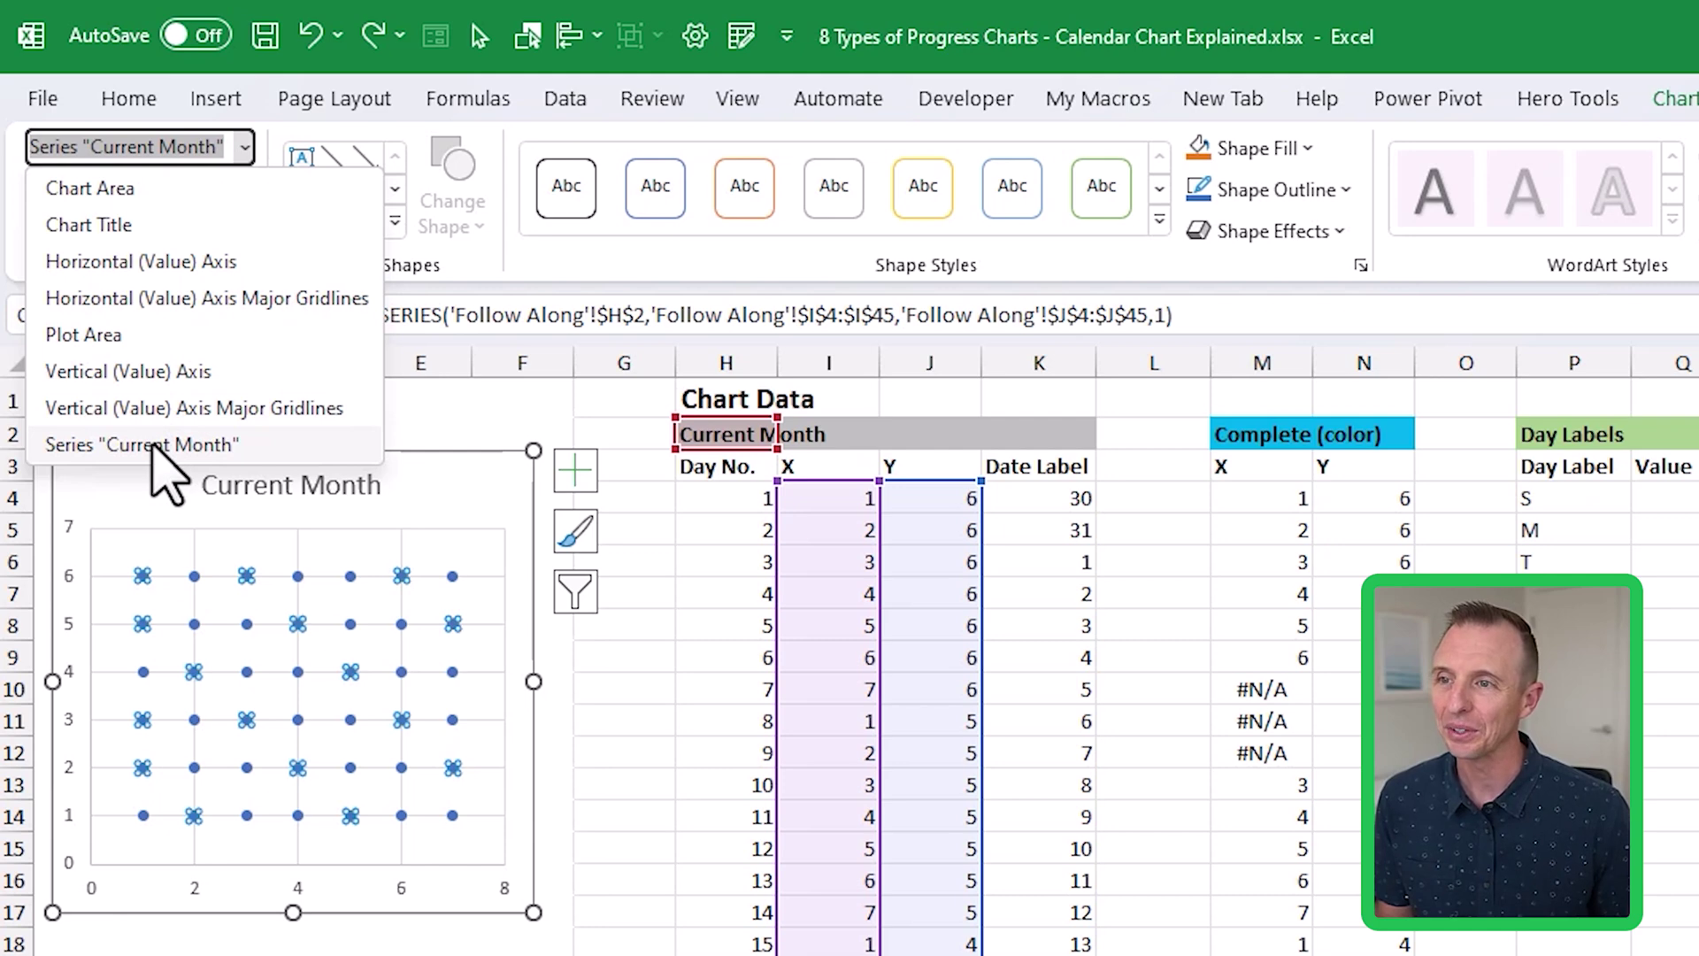
{"action": "left_click", "coordinate": [152, 445]}
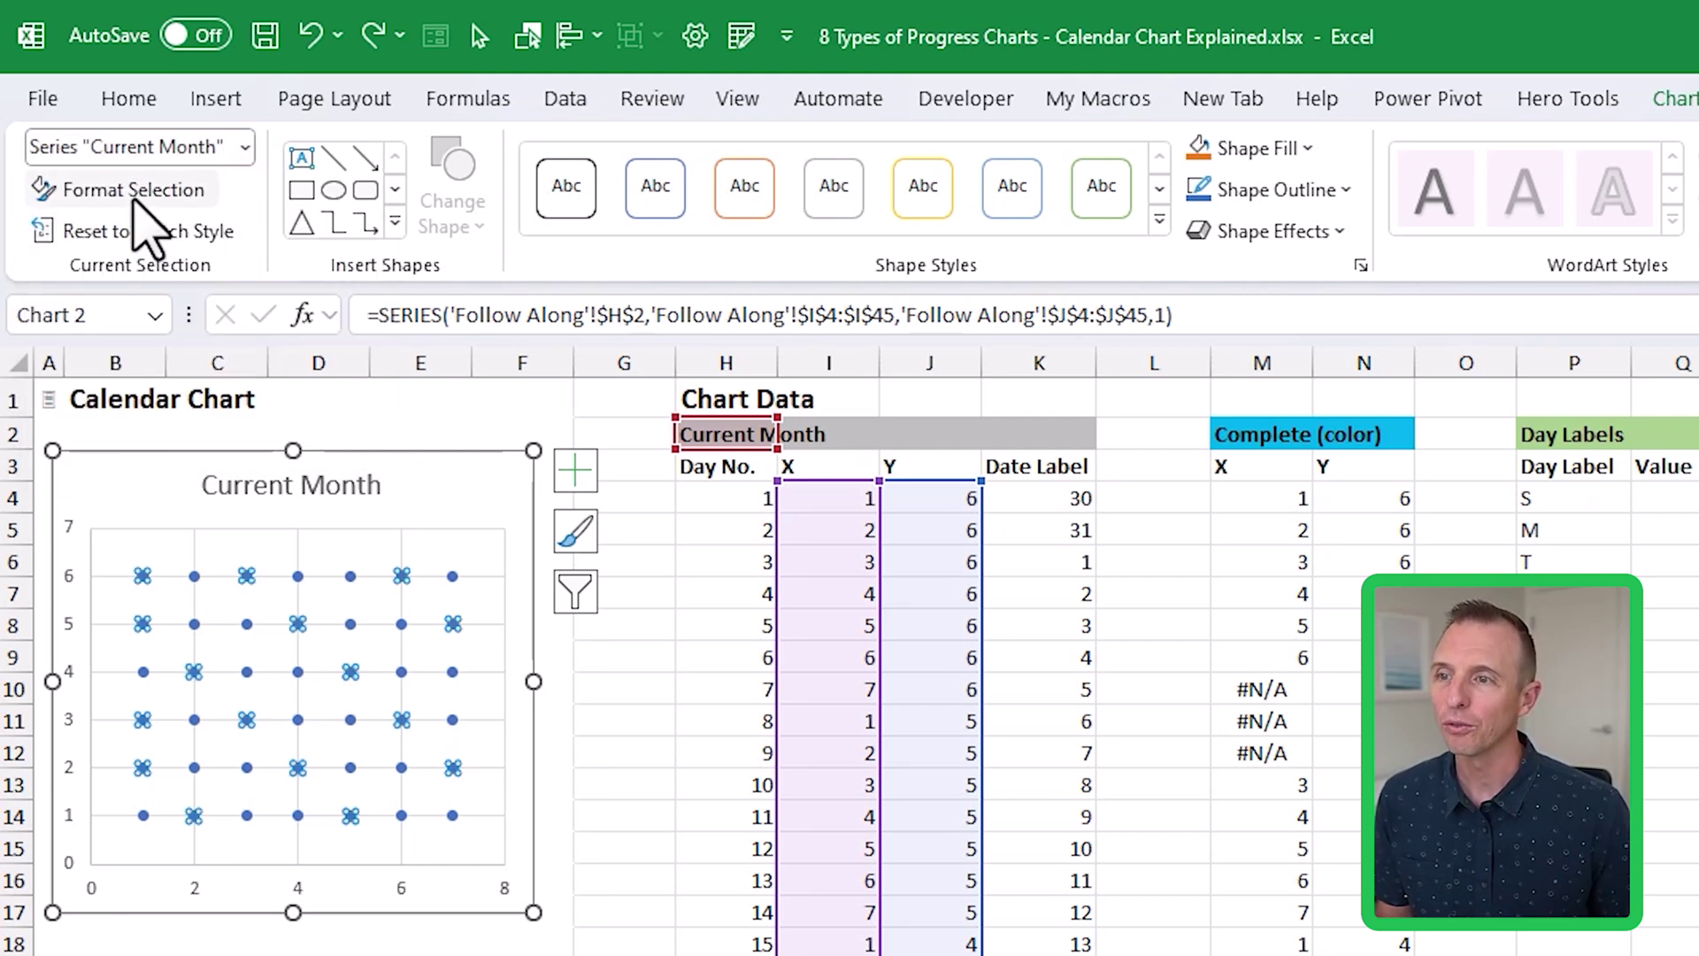
{"action": "left_click", "coordinate": [134, 200]}
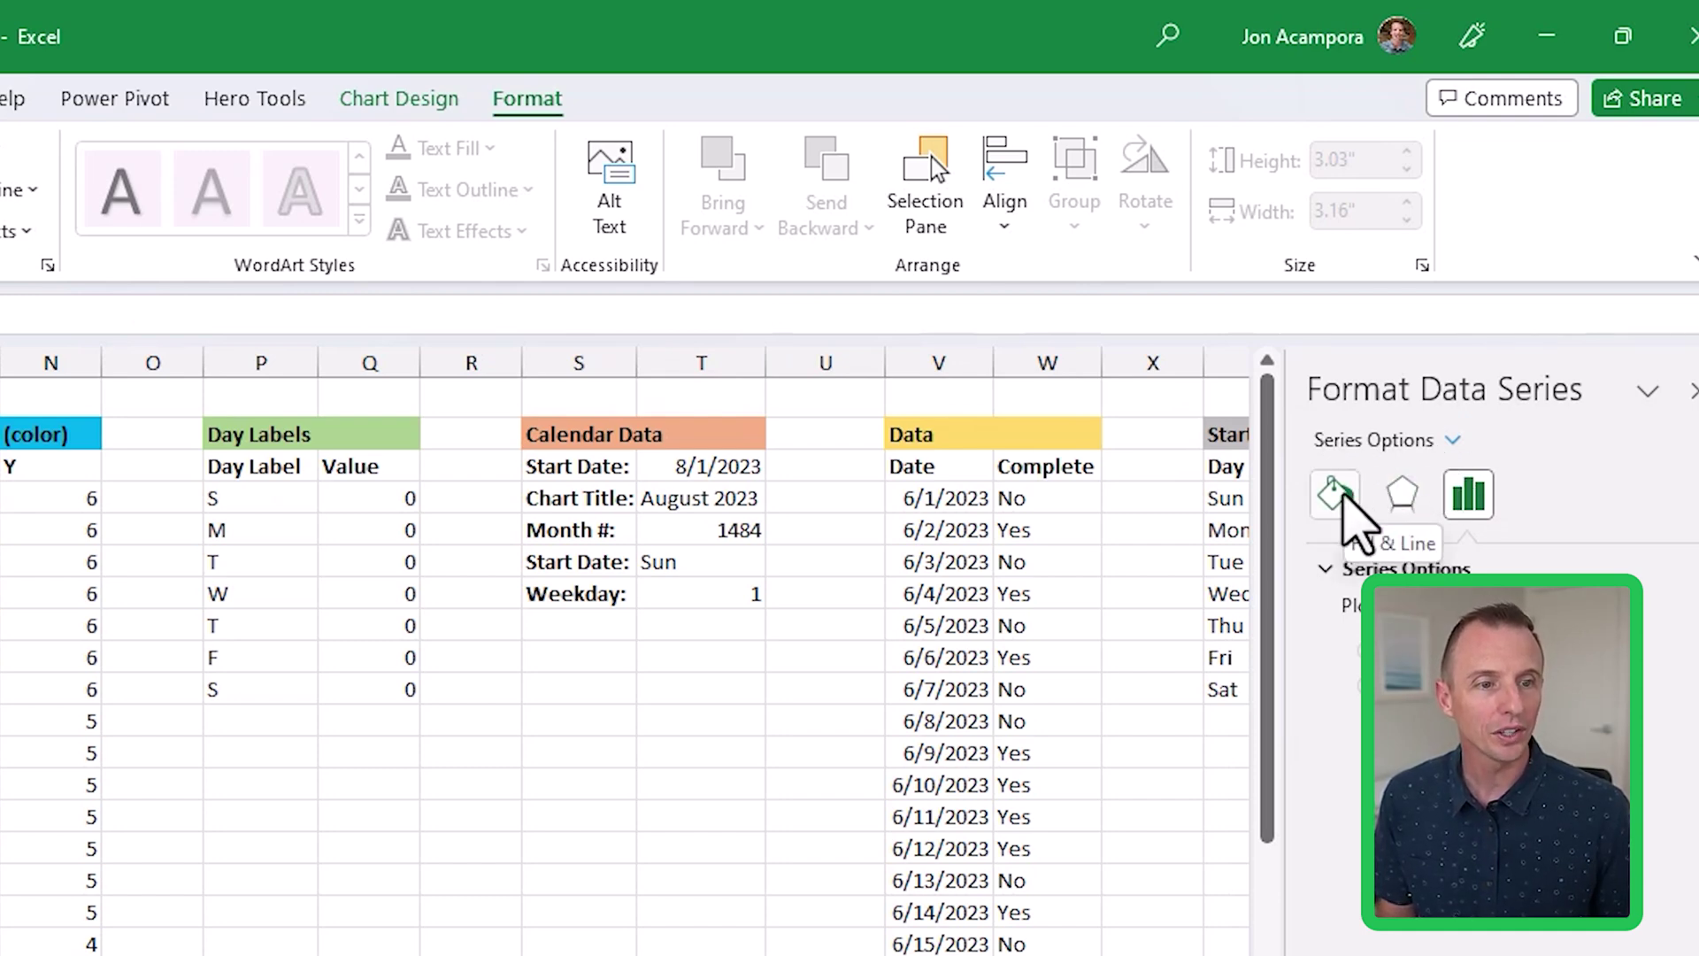
- Set the Current Month markers to built-in circles of size 19
{"action": "left_click", "coordinate": [1343, 496]}
{"action": "left_click", "coordinate": [1345, 611]}
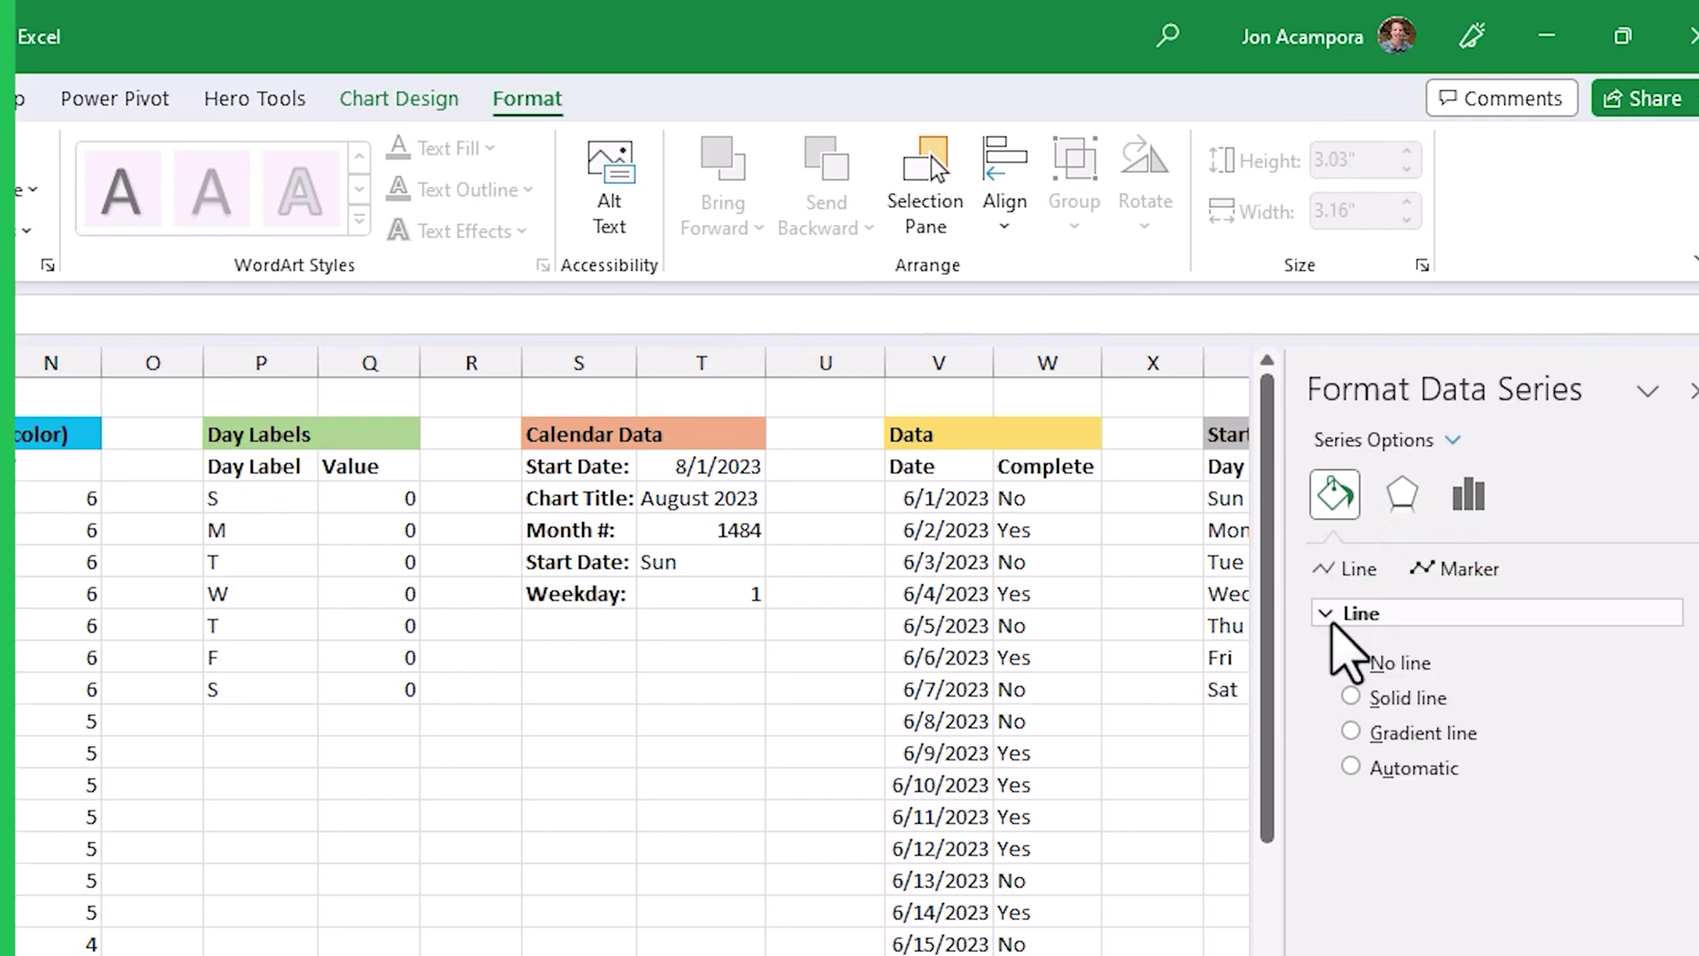
{"action": "left_click", "coordinate": [1436, 569]}
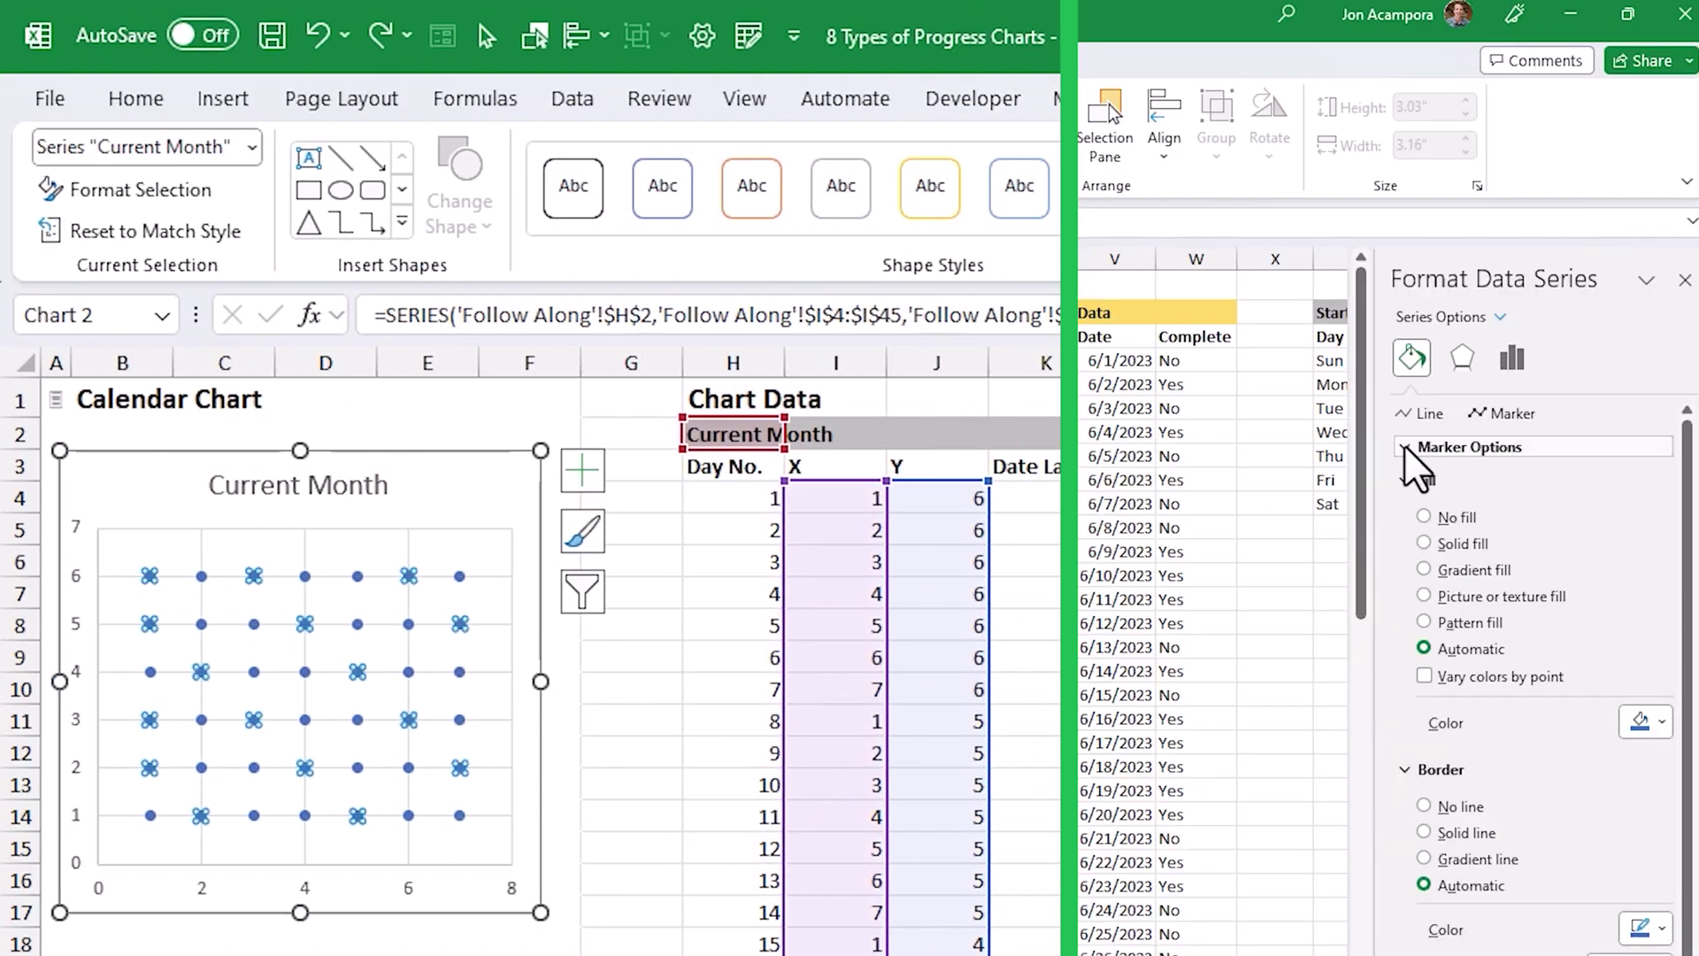
{"action": "left_click", "coordinate": [1407, 448]}
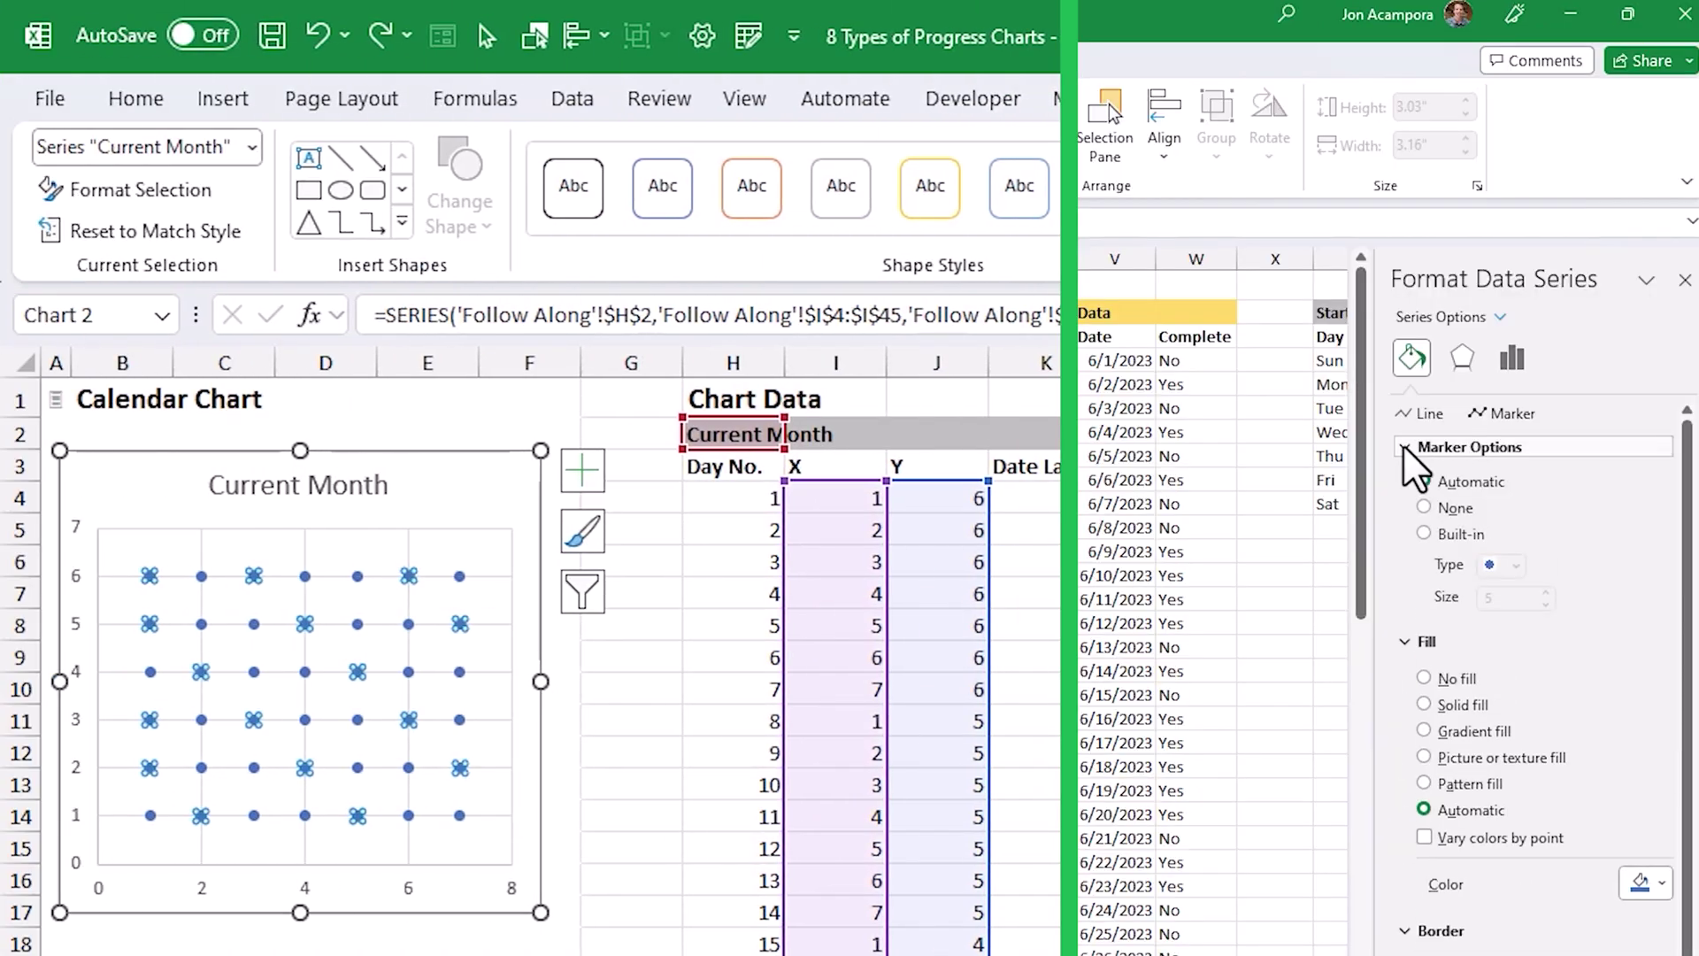
{"action": "left_click", "coordinate": [1422, 533]}
{"action": "left_click", "coordinate": [1515, 564]}
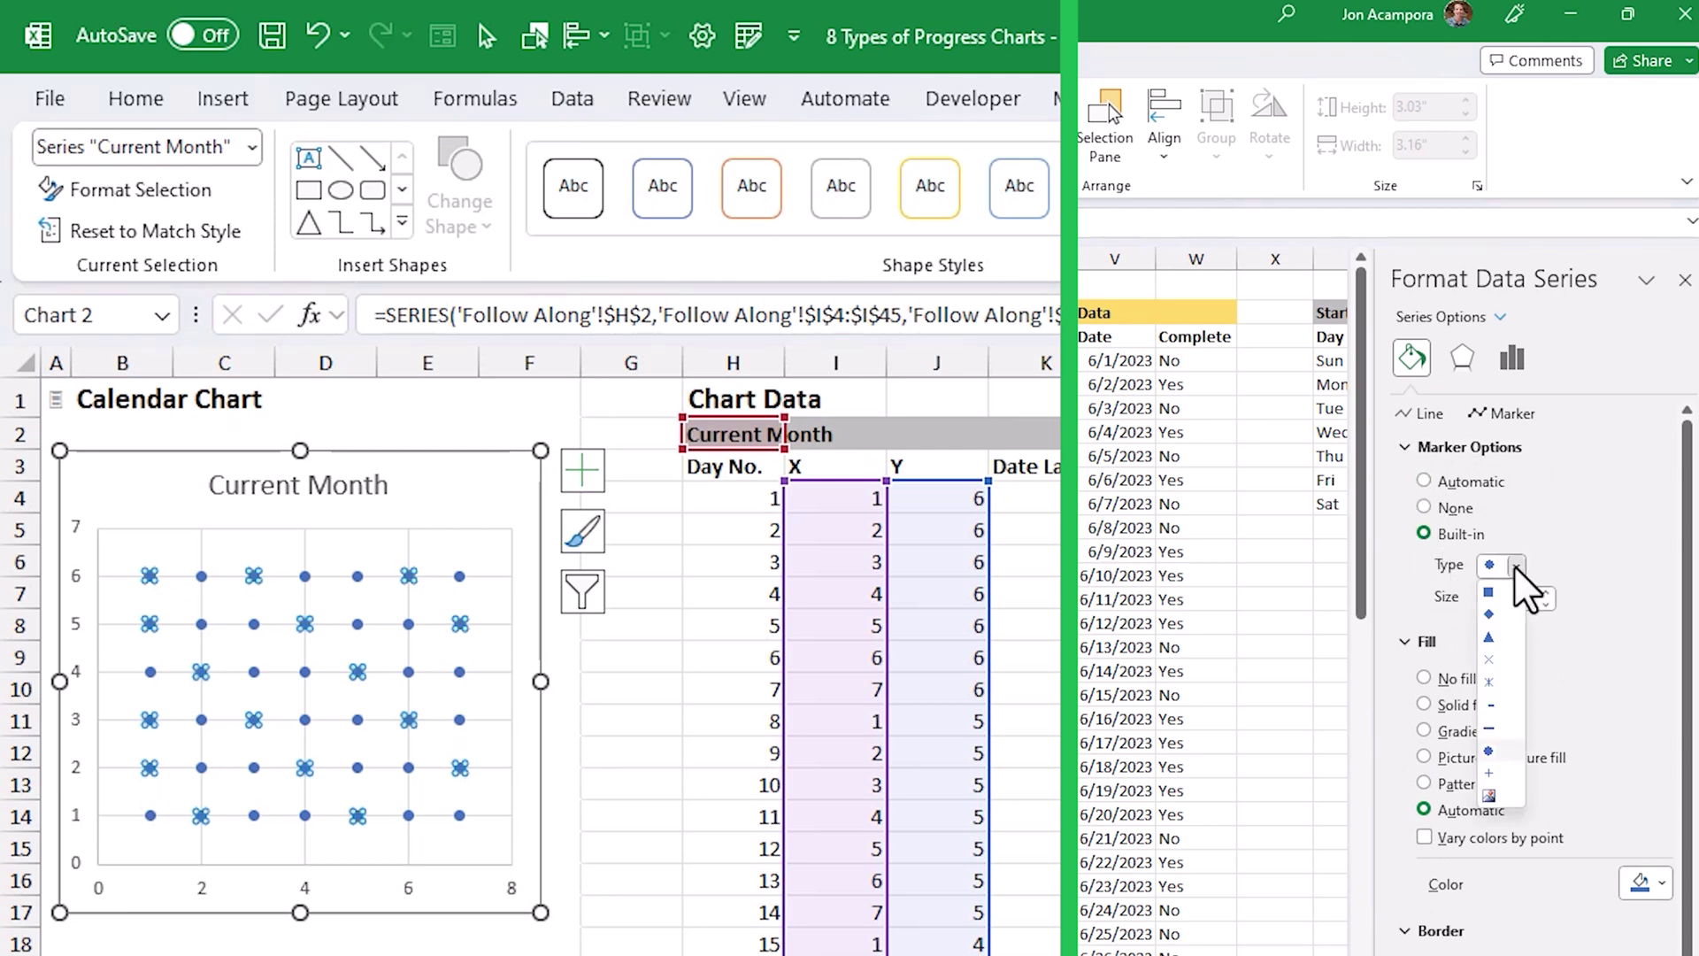
{"action": "left_click", "coordinate": [1499, 758]}
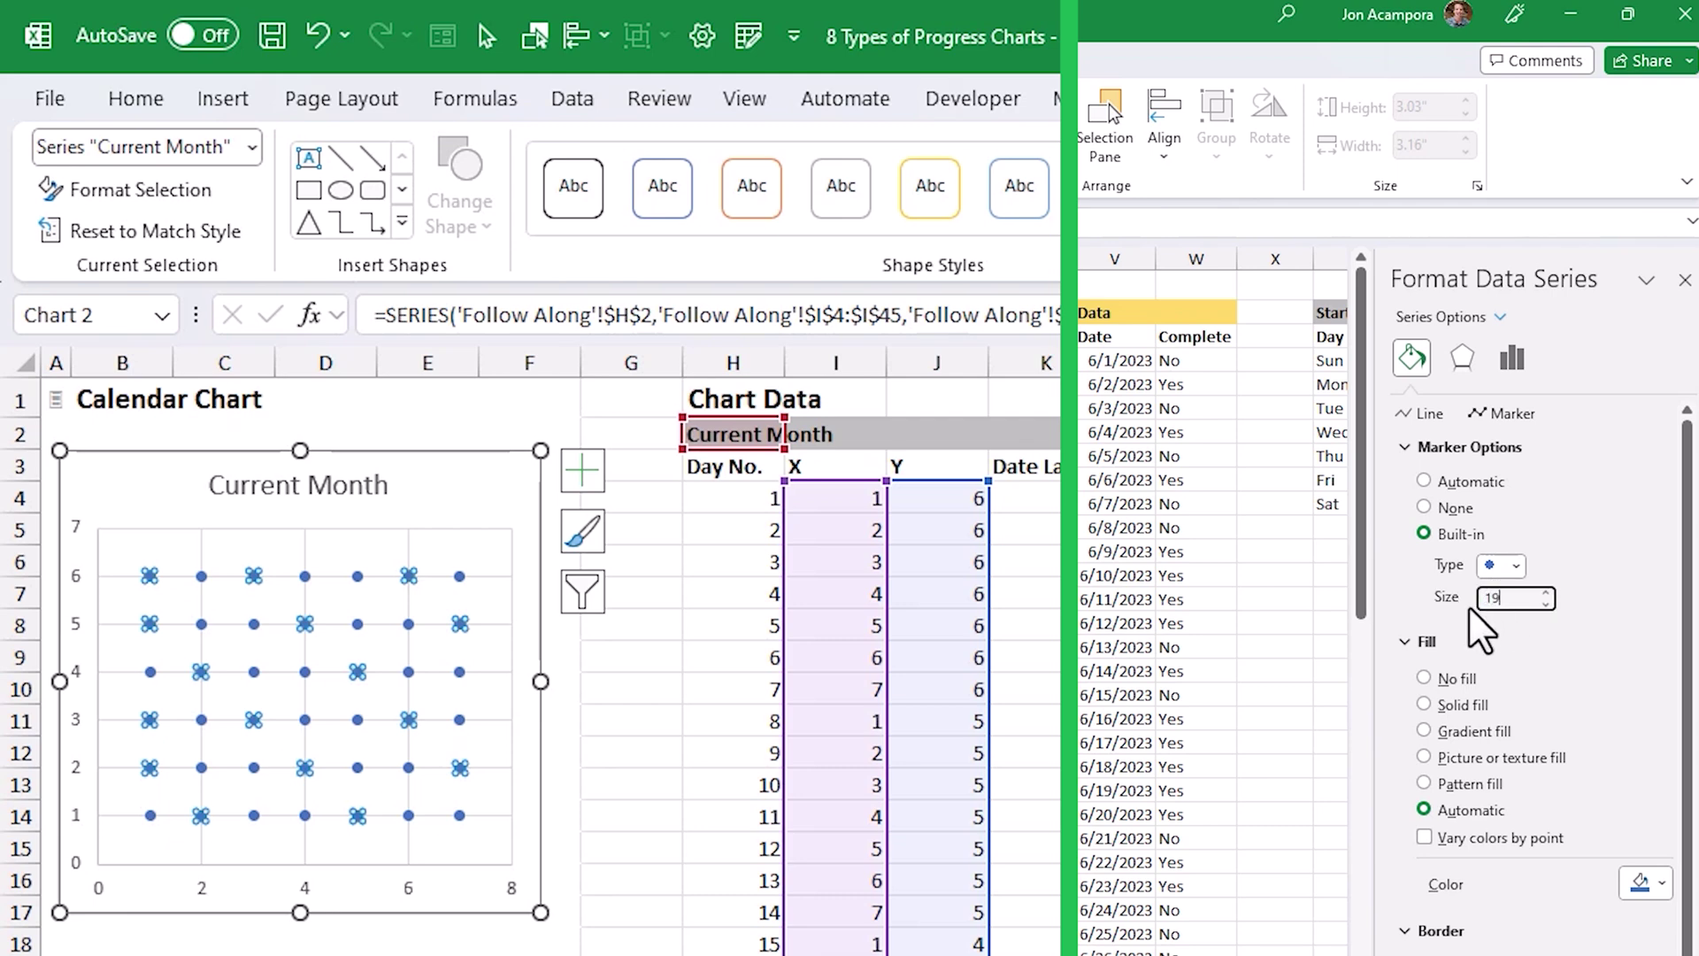
{"action": "type", "text": "19"}
{"action": "key", "text": "Return"}
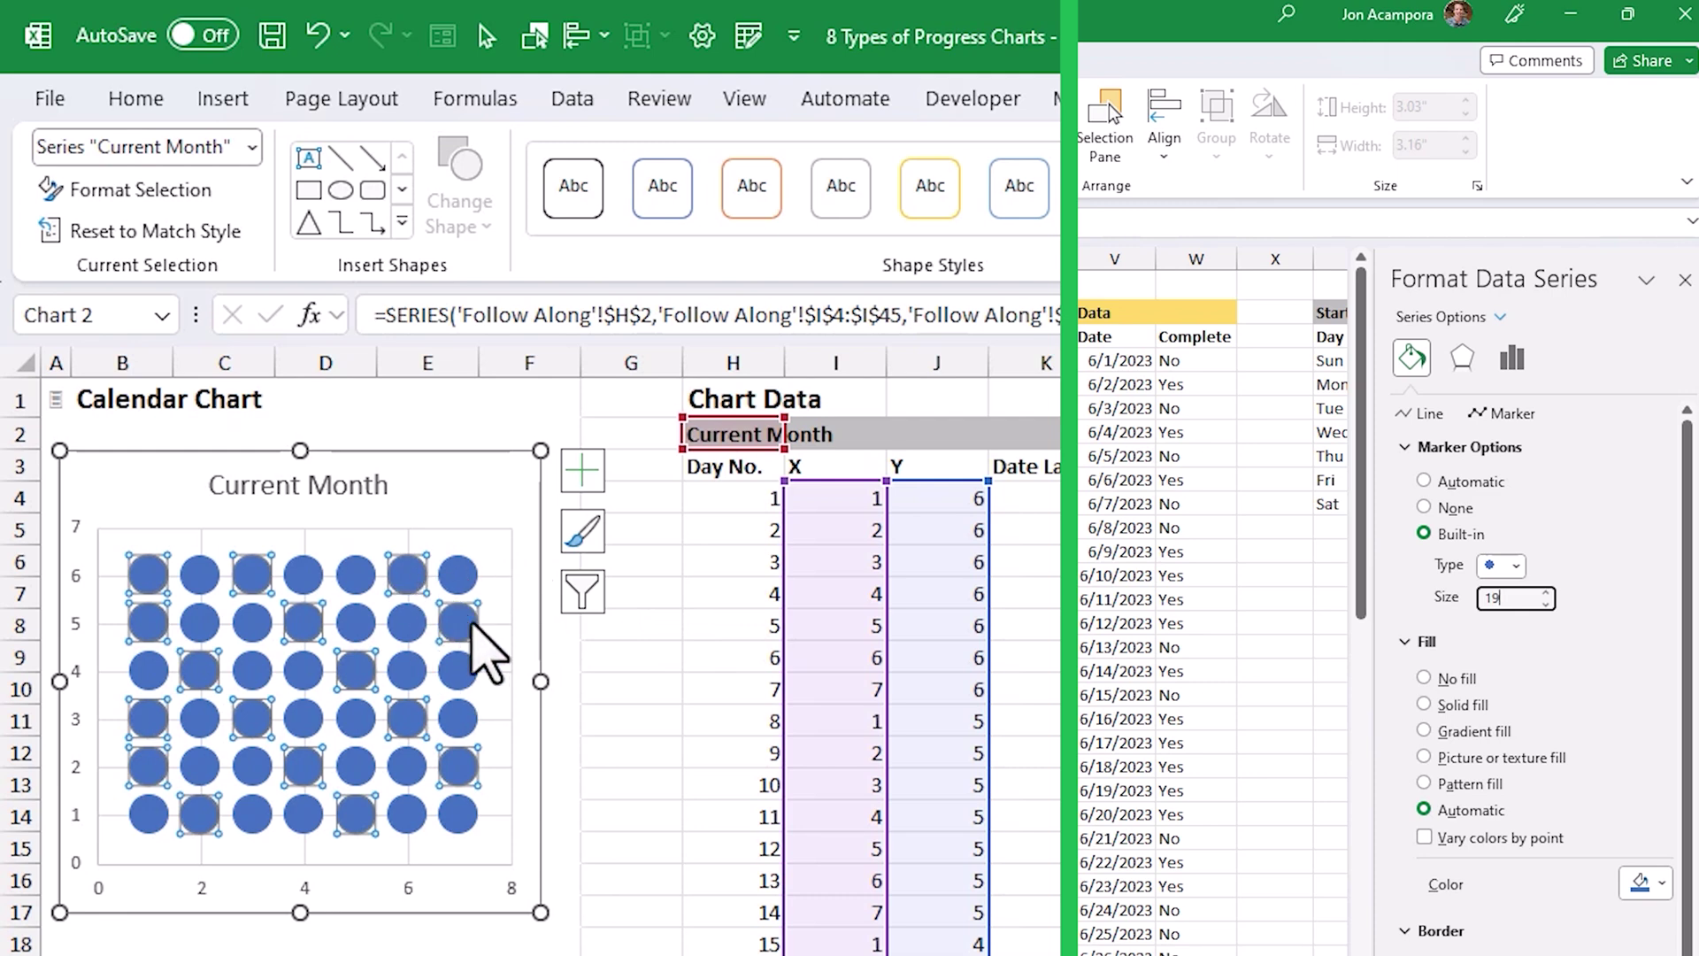
- Give the markers a solid light grey fill and no border line
{"action": "mouse_move", "coordinate": [458, 627]}
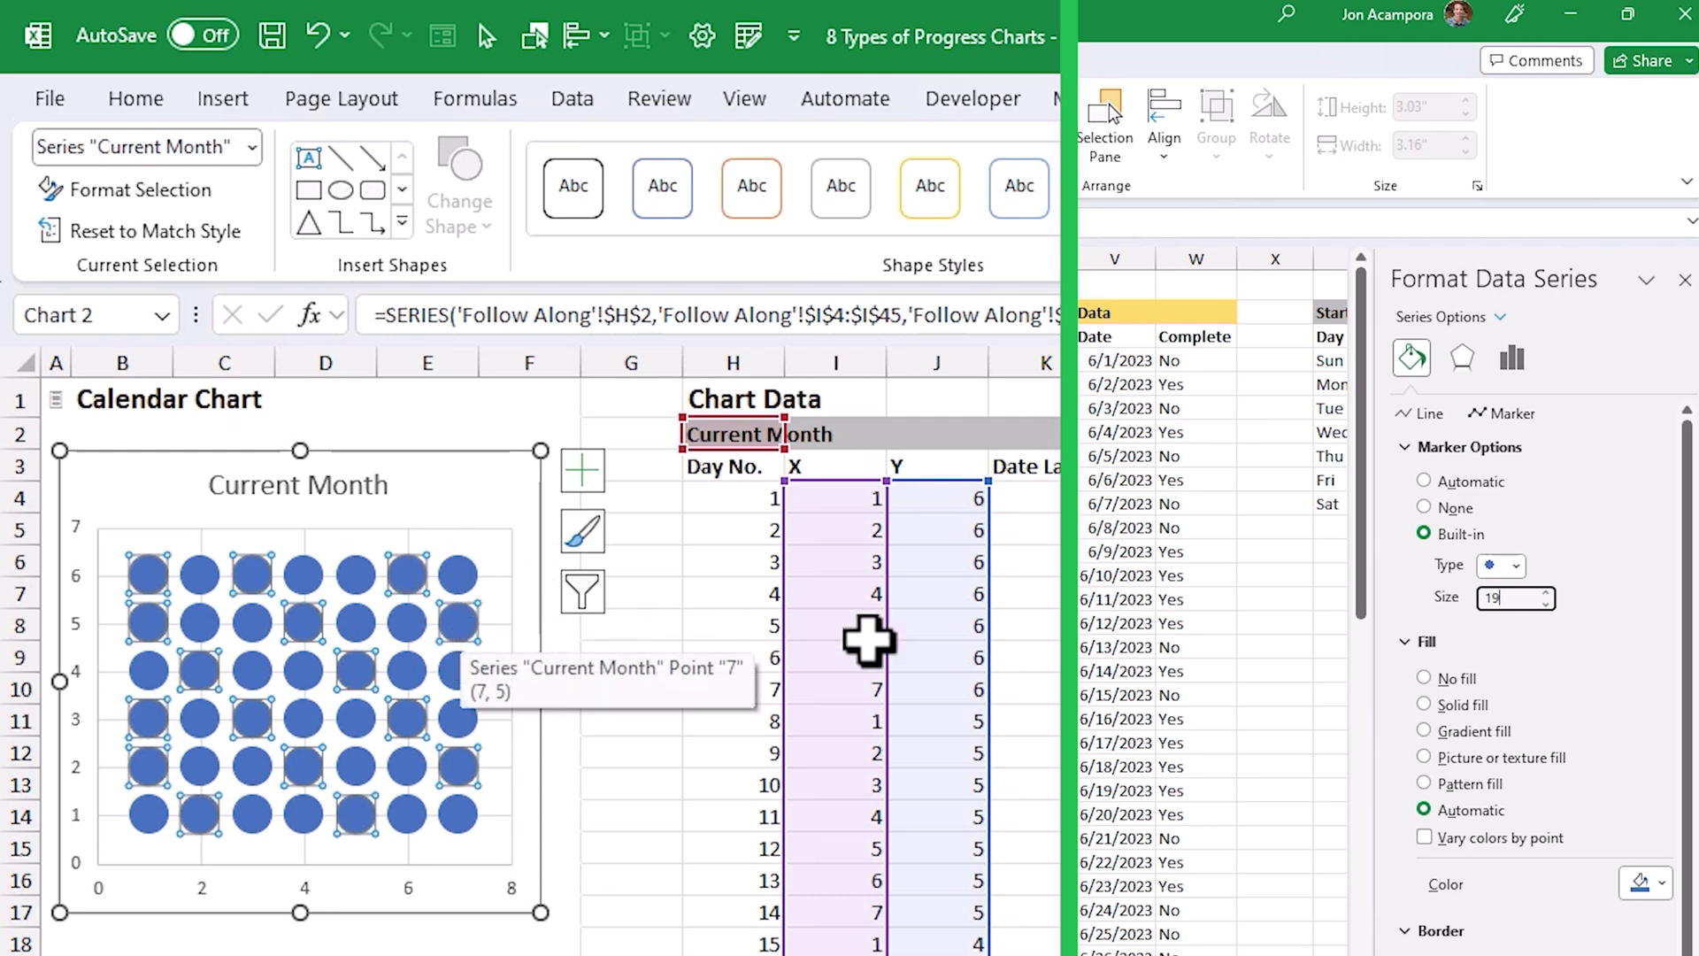
{"action": "left_click", "coordinate": [1421, 699]}
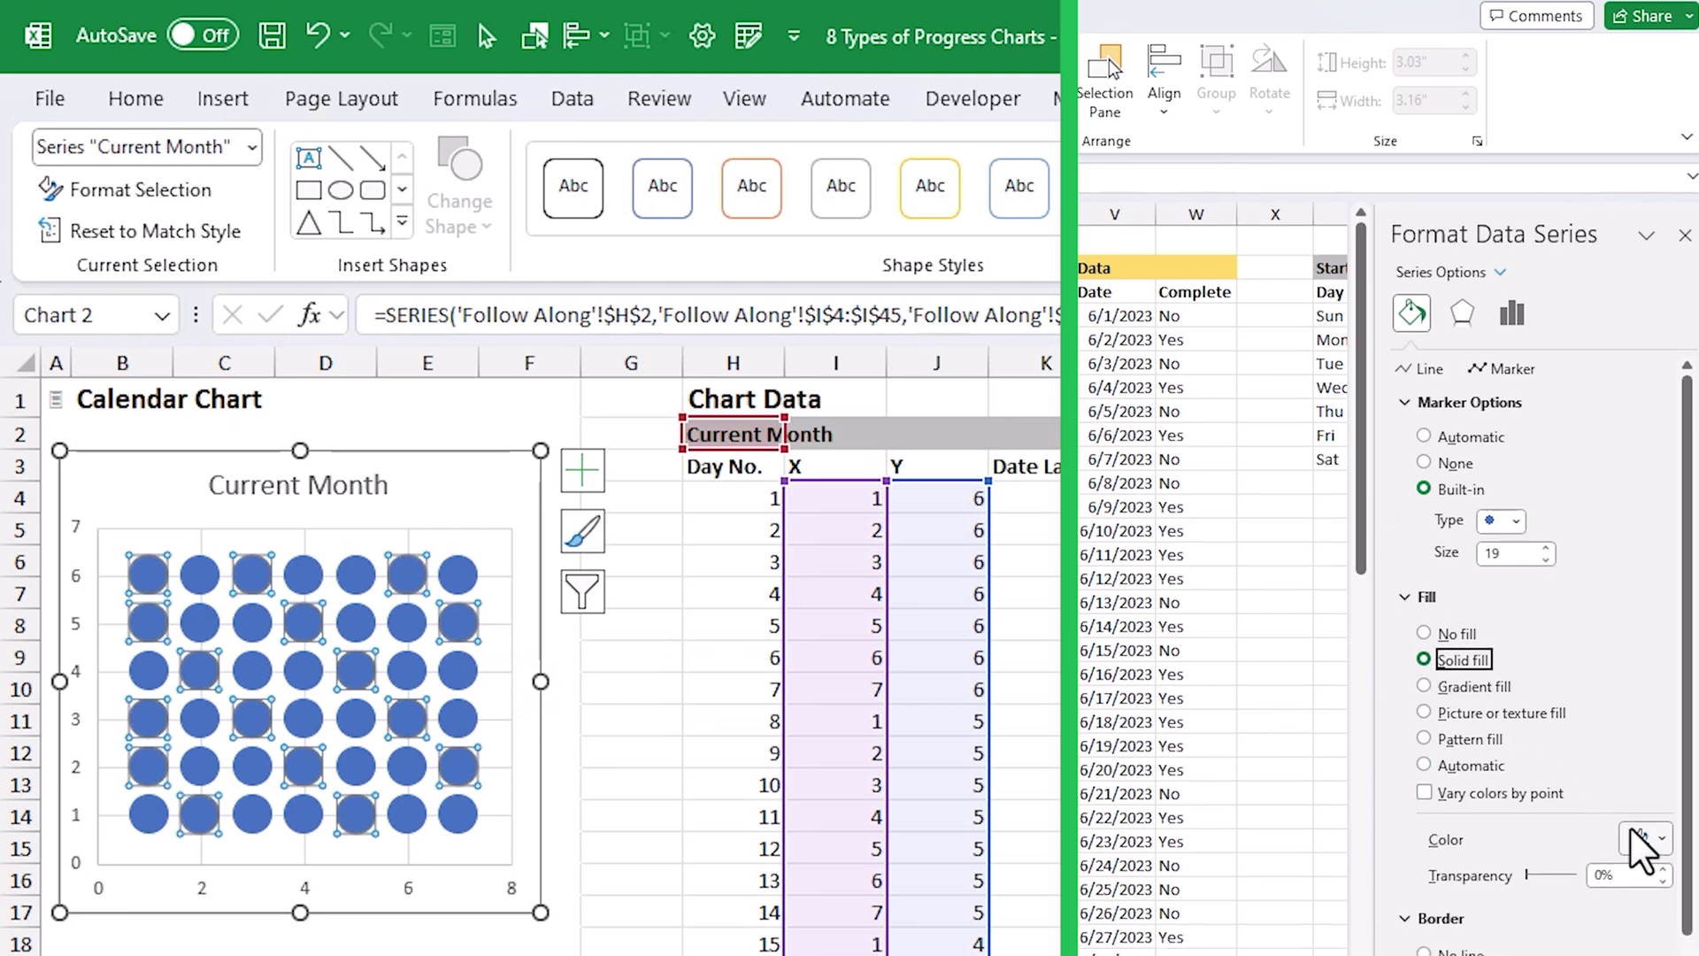
{"action": "left_click", "coordinate": [1663, 839]}
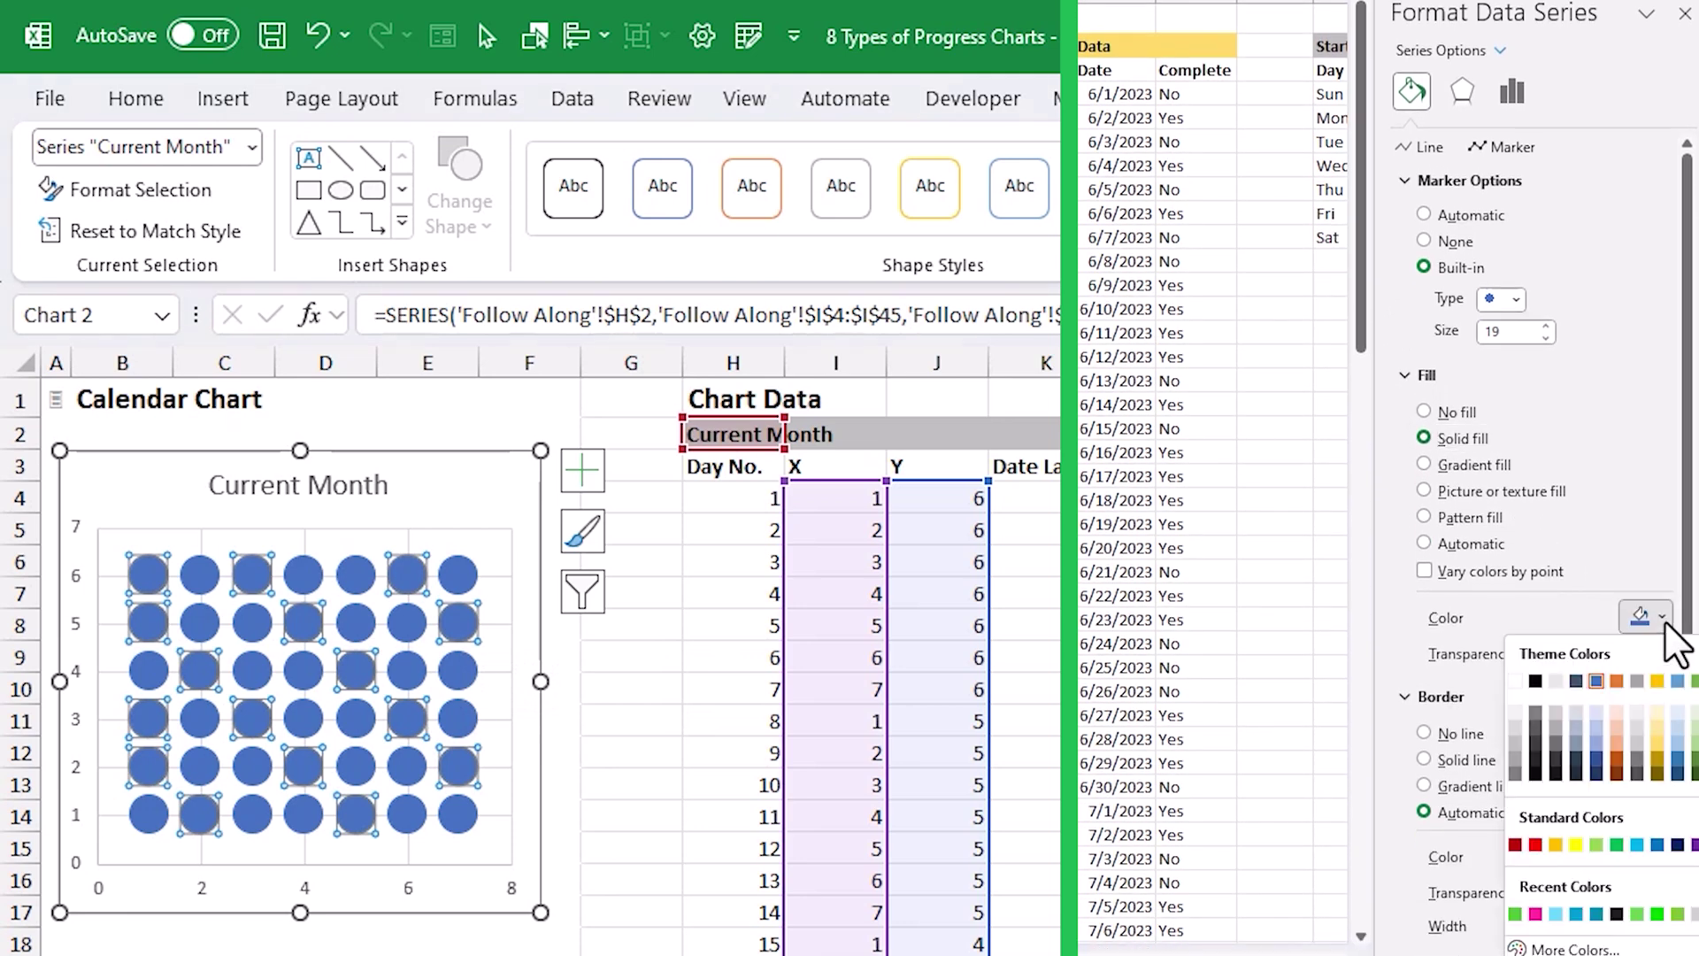
{"action": "left_click", "coordinate": [1516, 727]}
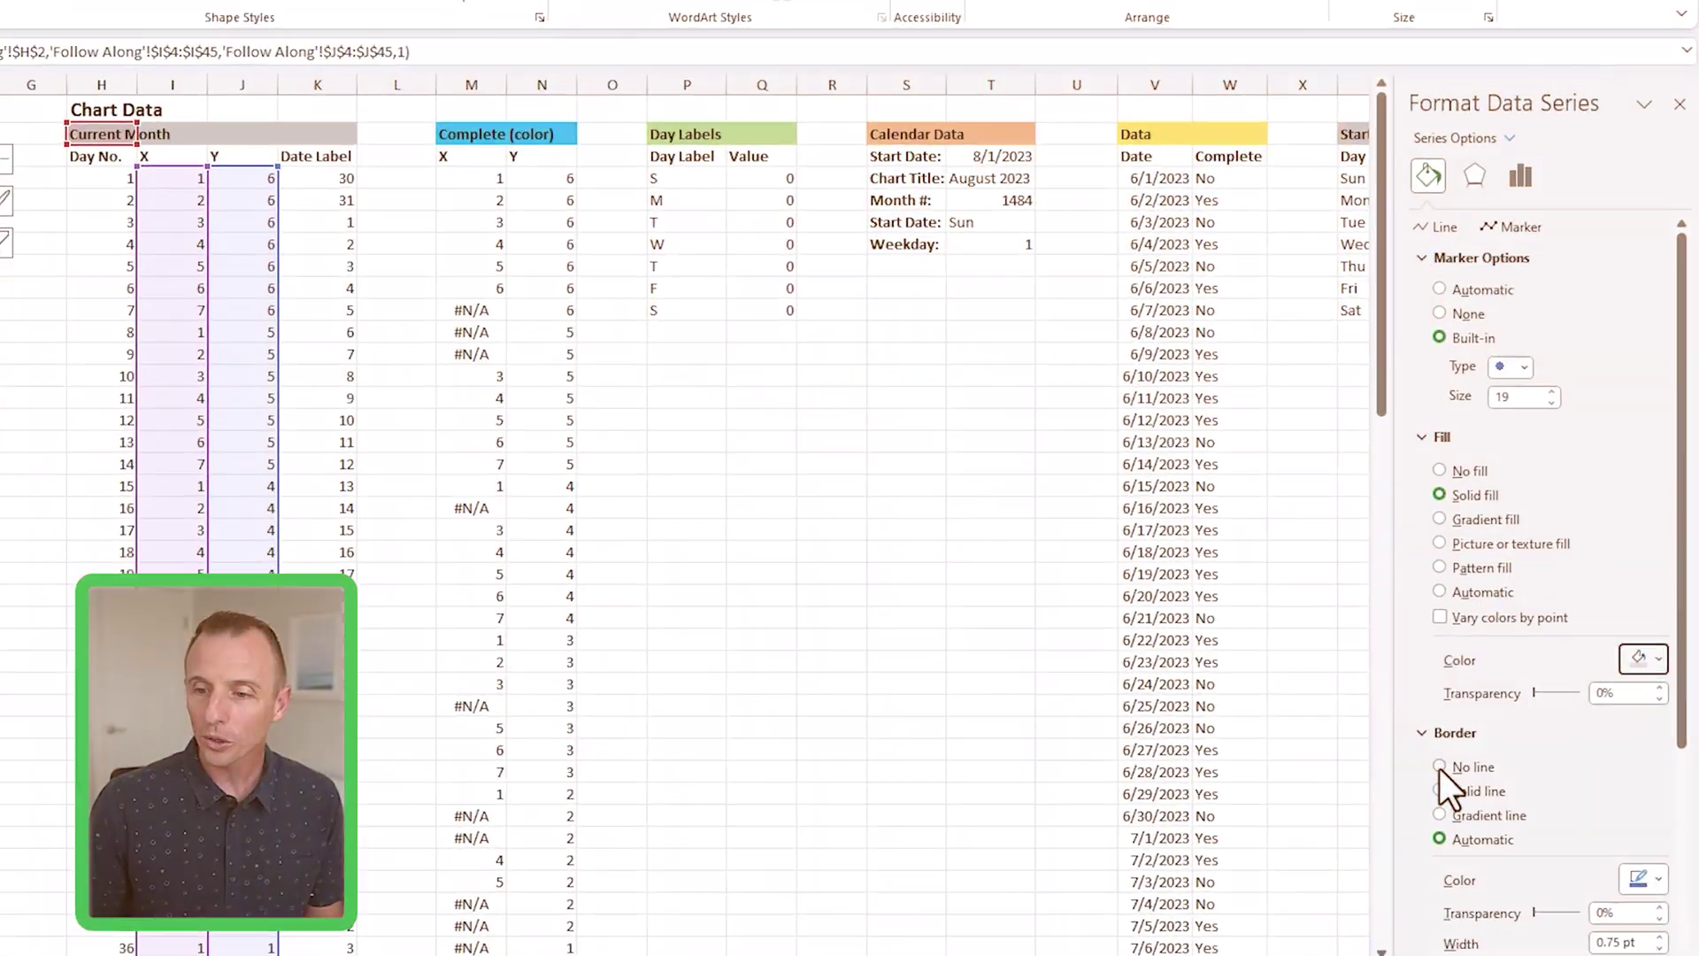
{"action": "left_click", "coordinate": [1423, 731]}
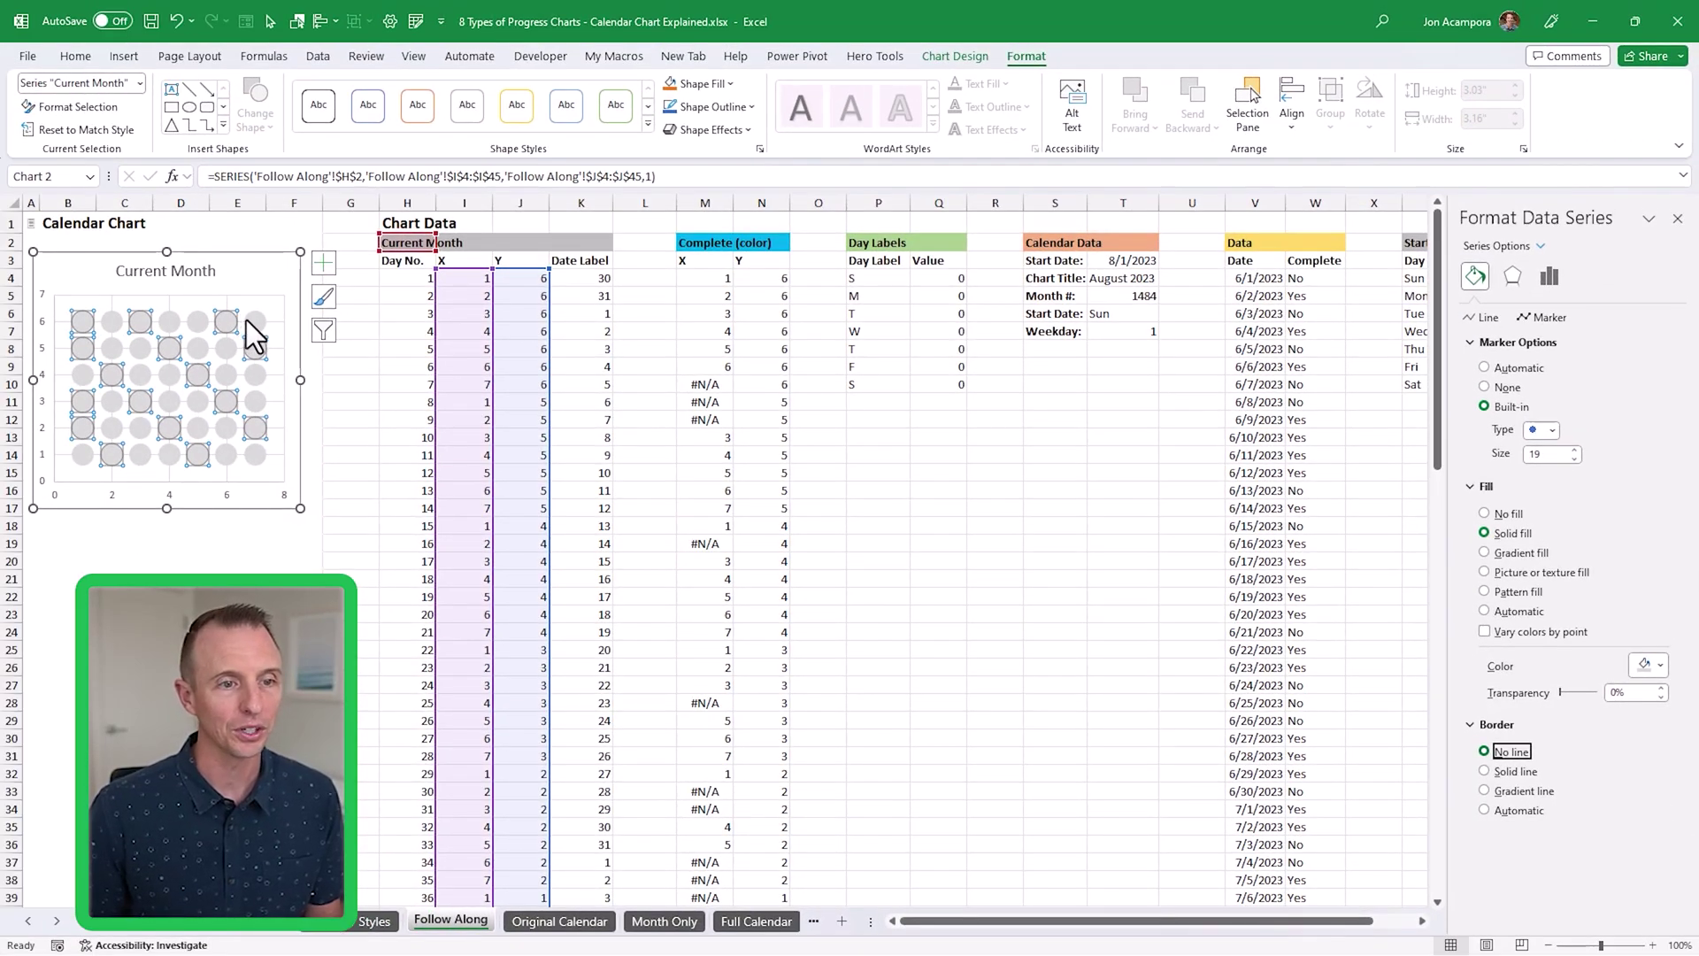
{"action": "mouse_move", "coordinate": [246, 319]}
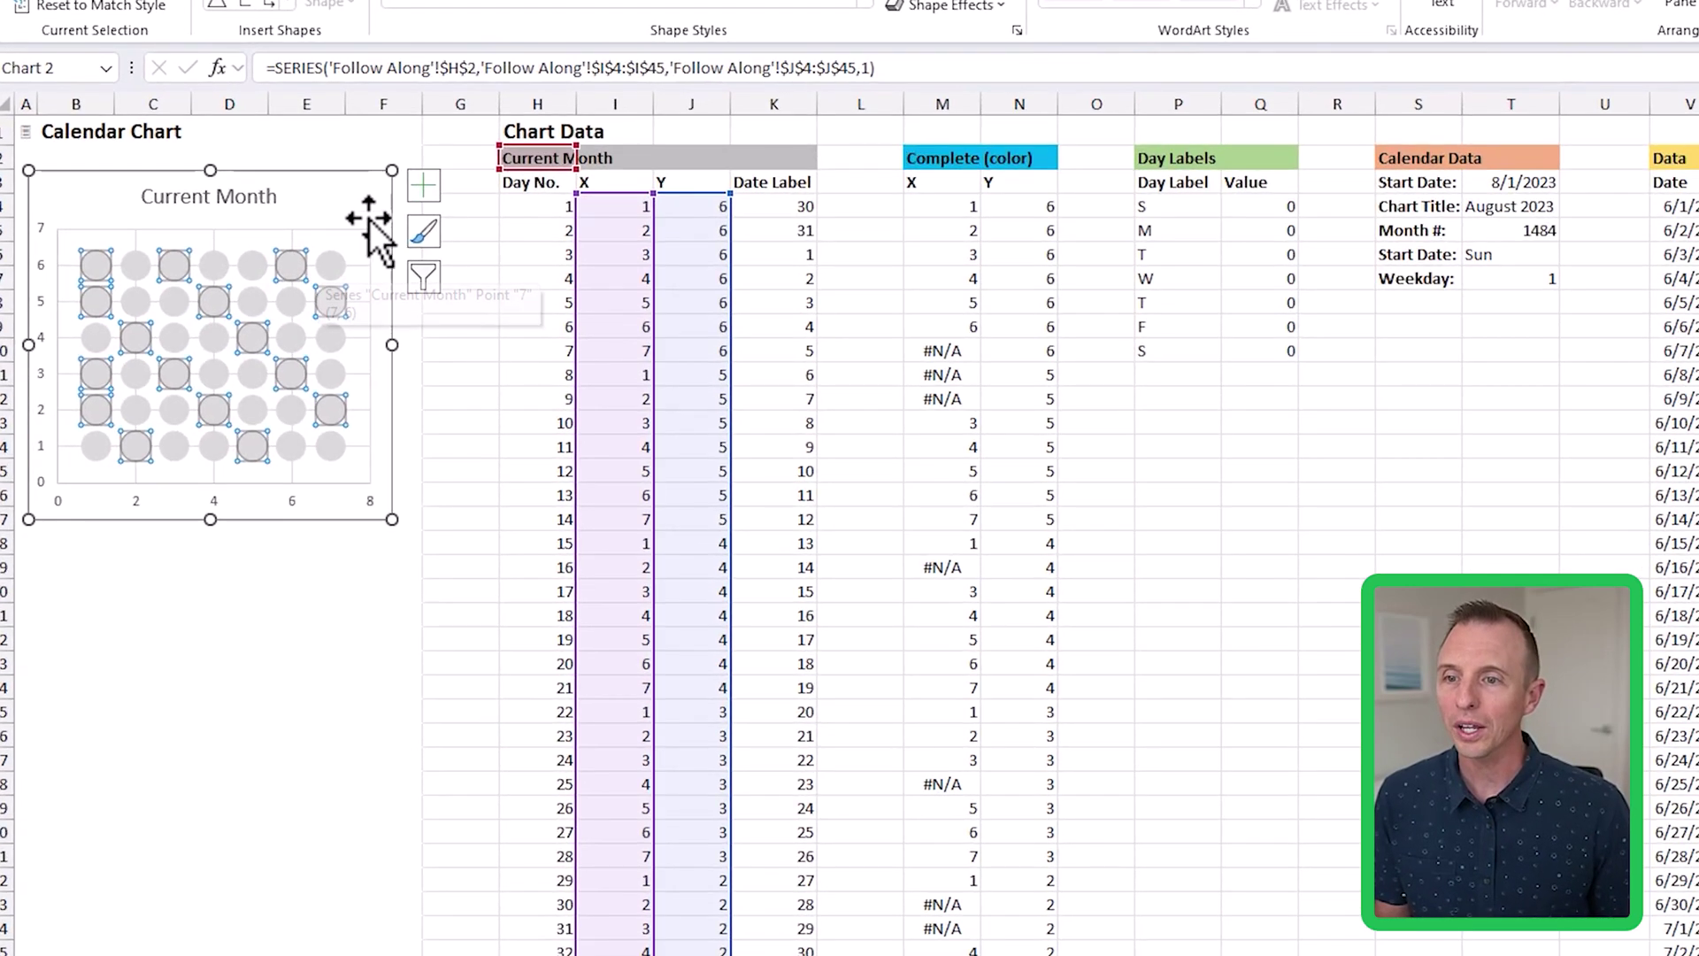
- Turn on Data Labels for the chart dots and open their More Options pane
{"action": "left_click", "coordinate": [423, 185]}
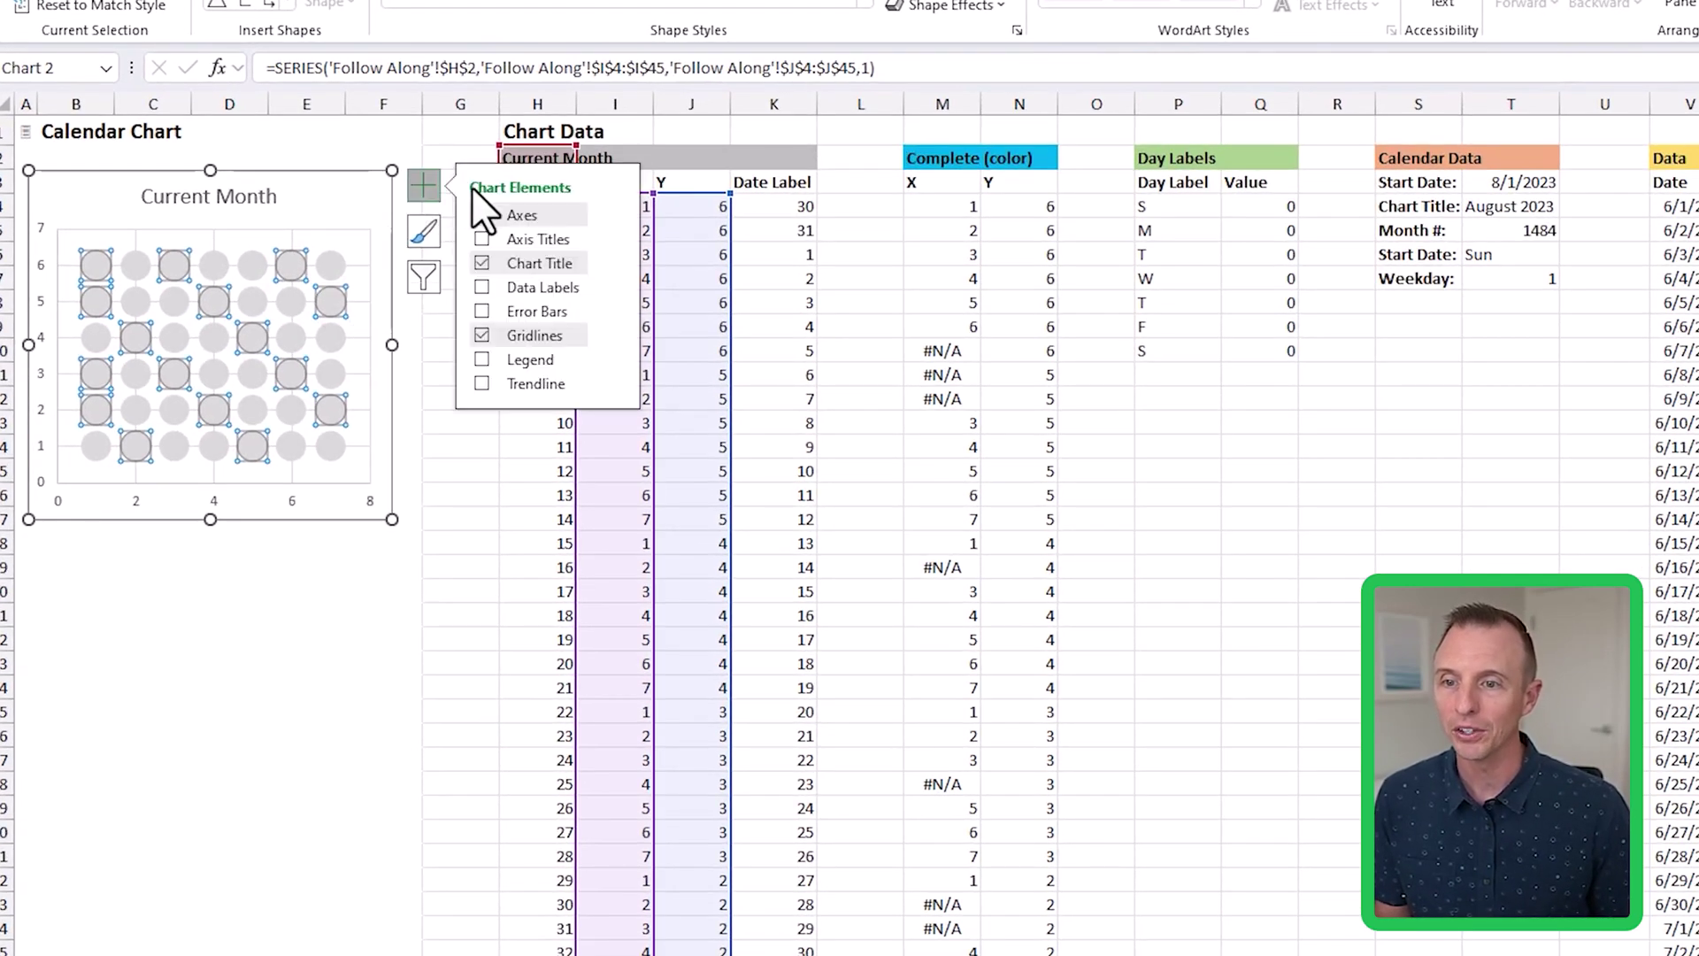
{"action": "left_click", "coordinate": [480, 289]}
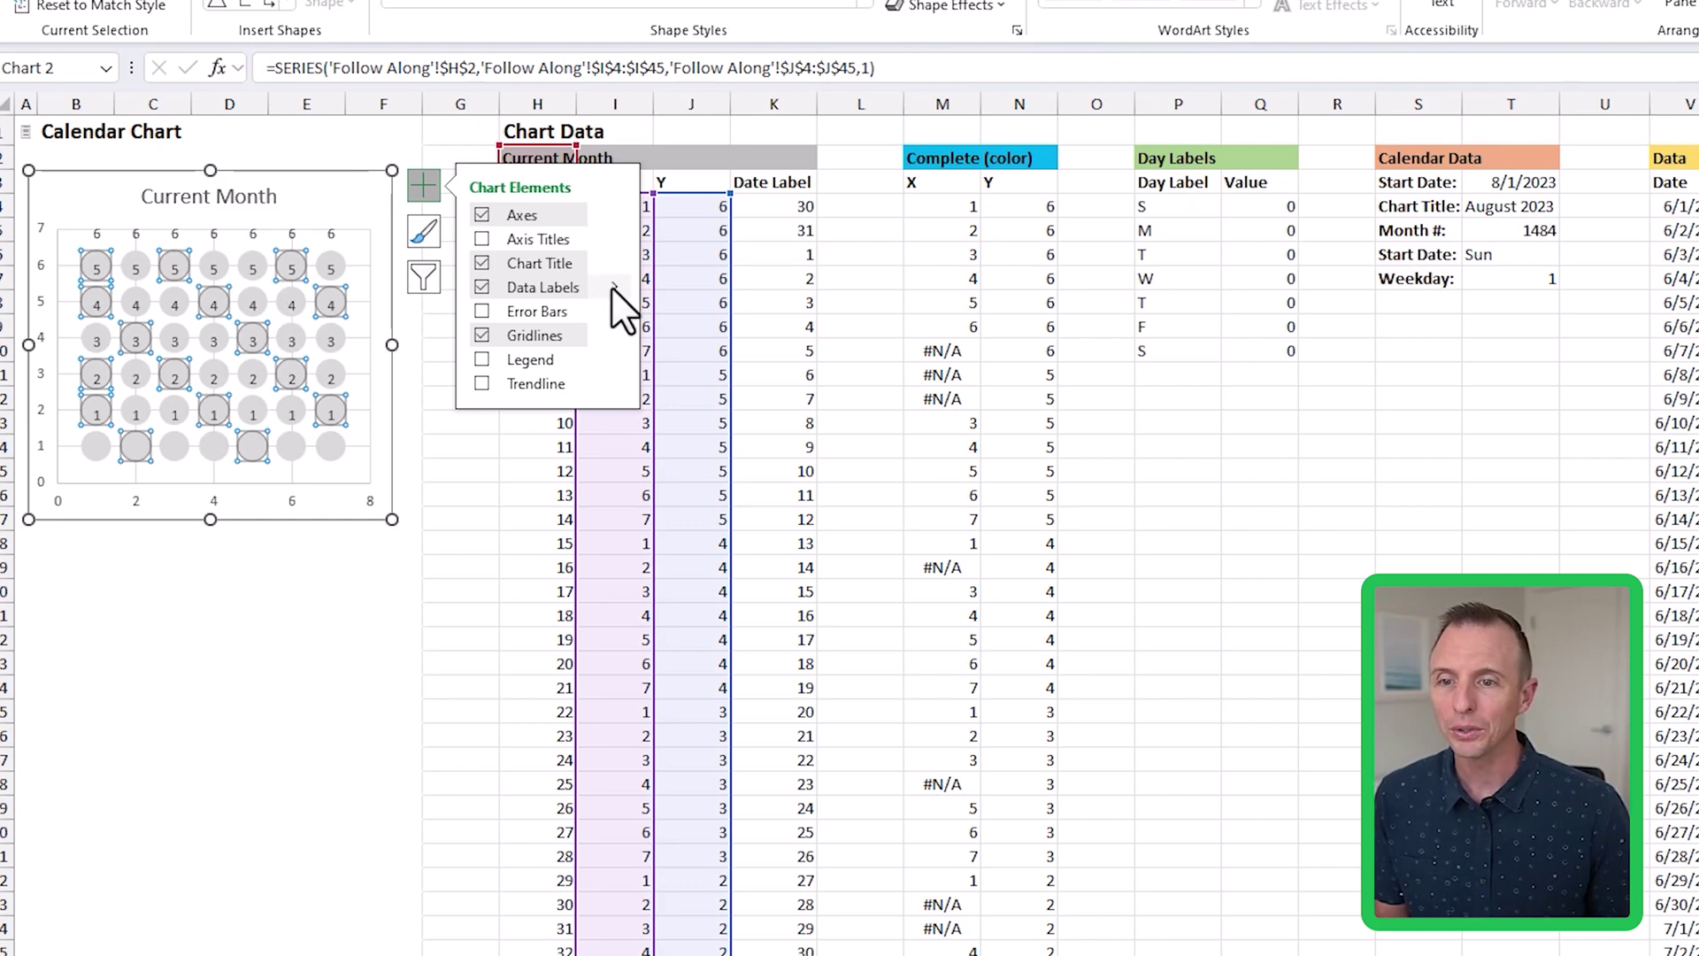
{"action": "mouse_move", "coordinate": [613, 285]}
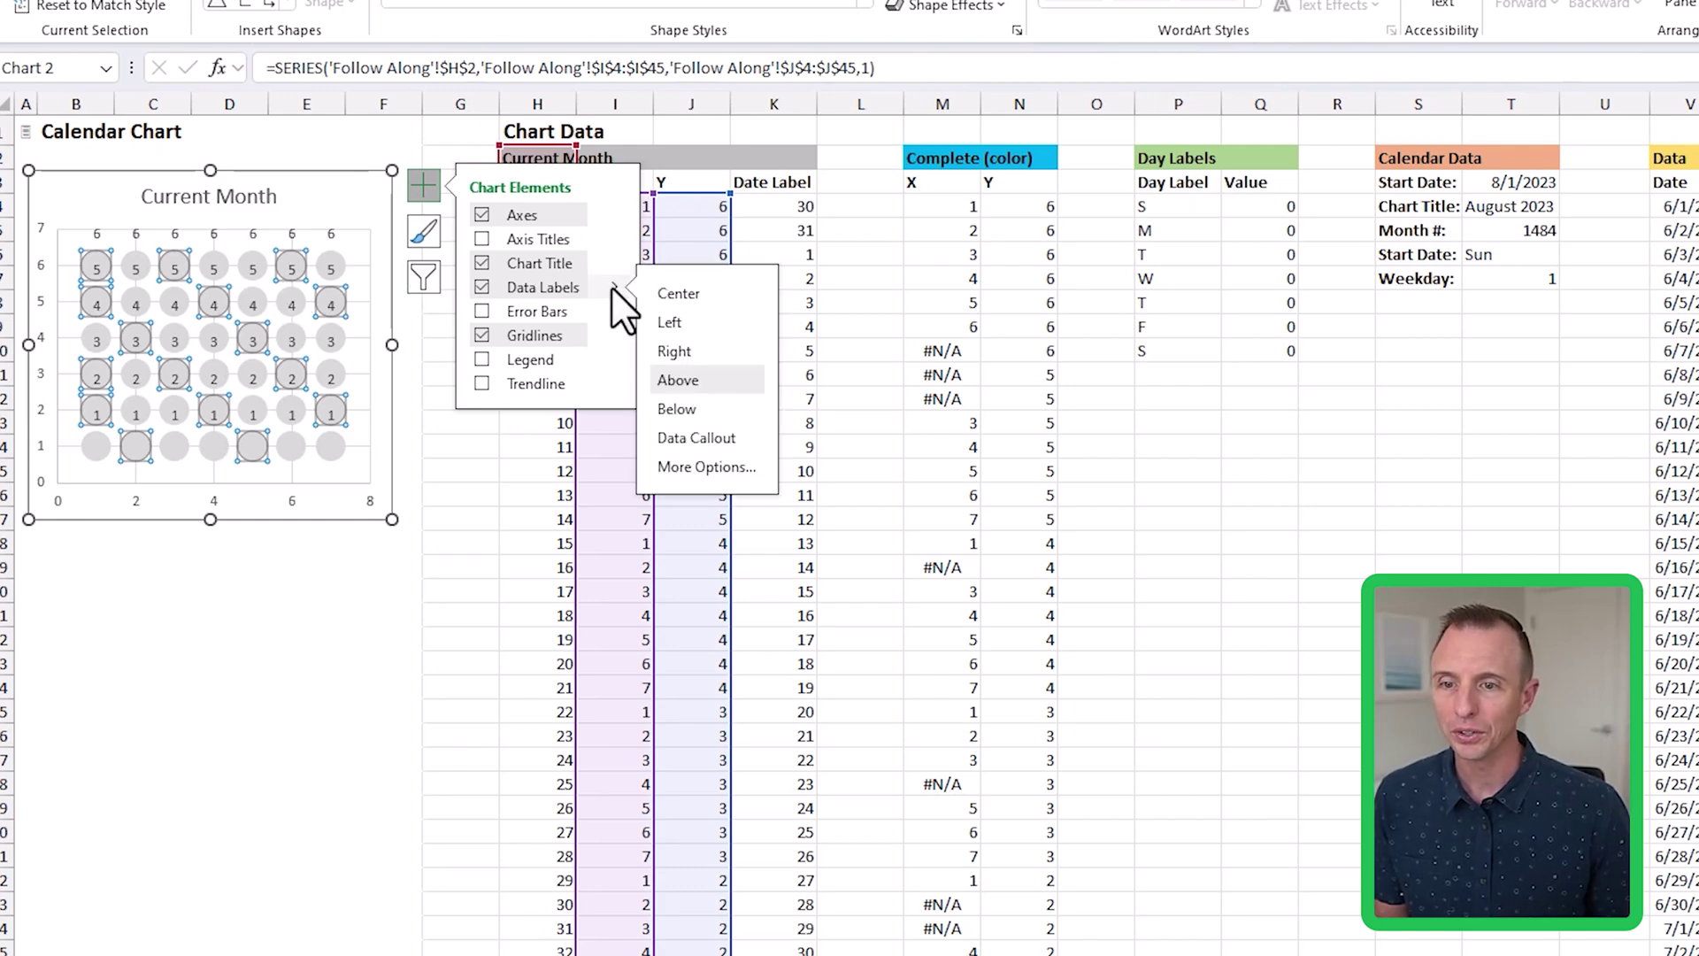
{"action": "left_click", "coordinate": [676, 460]}
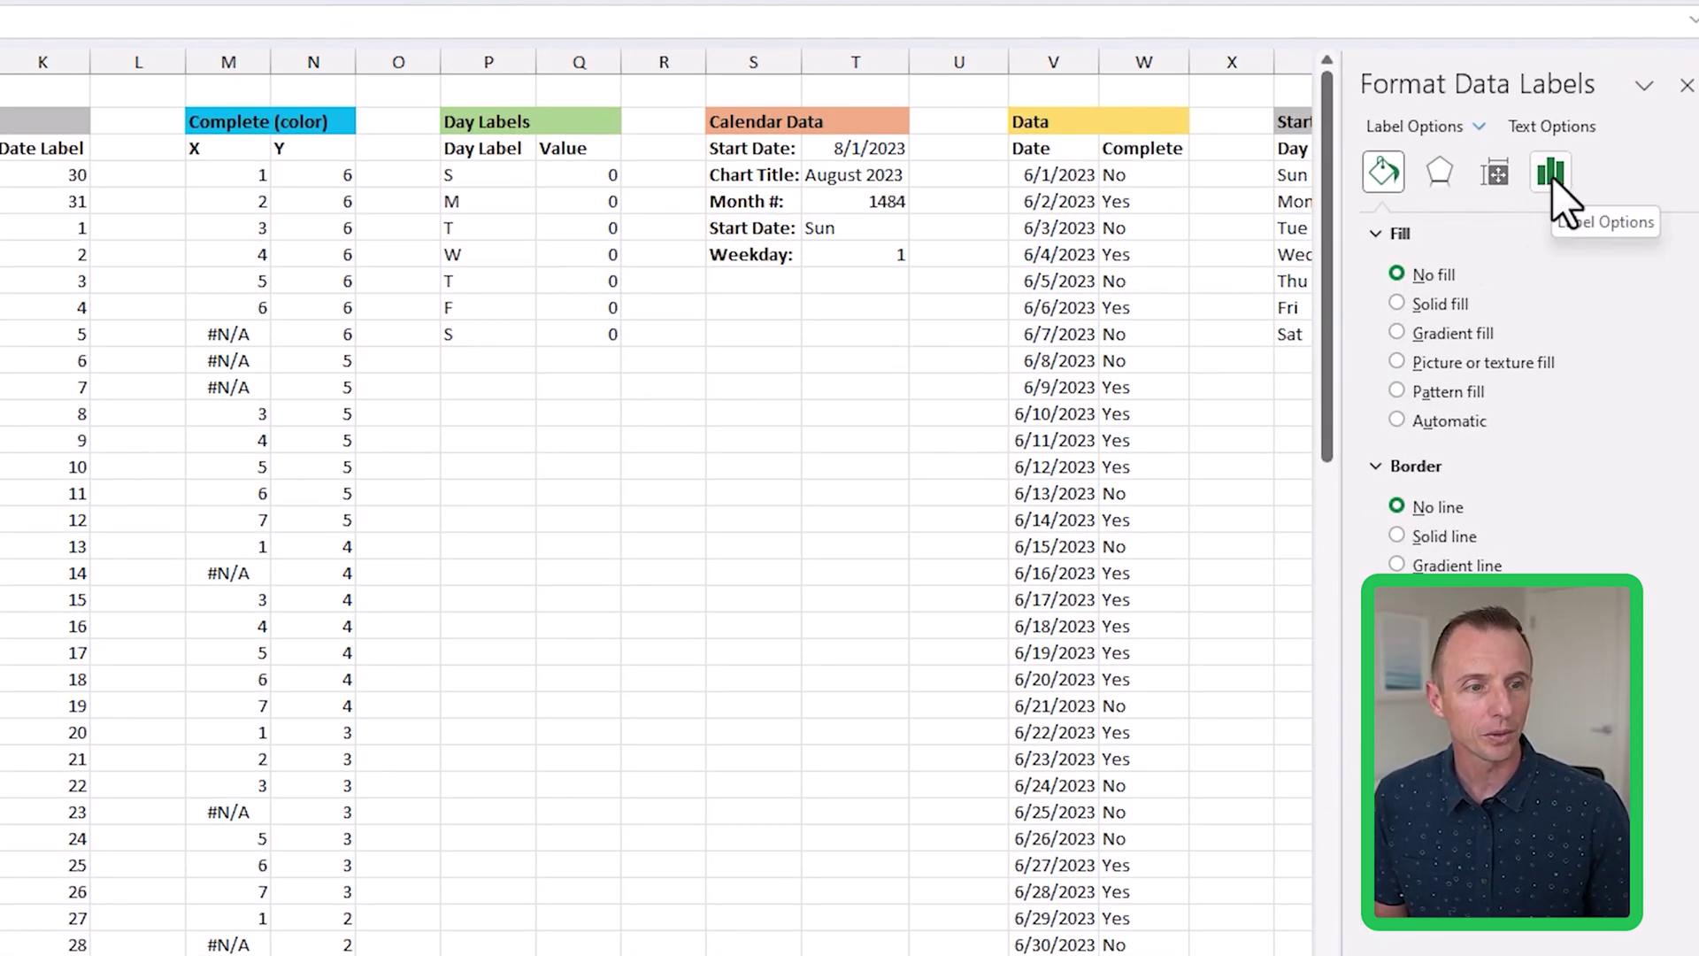
- Label the dots with Value From Cells K4:K45, hiding Y values and leader lines
{"action": "left_click", "coordinate": [1553, 172]}
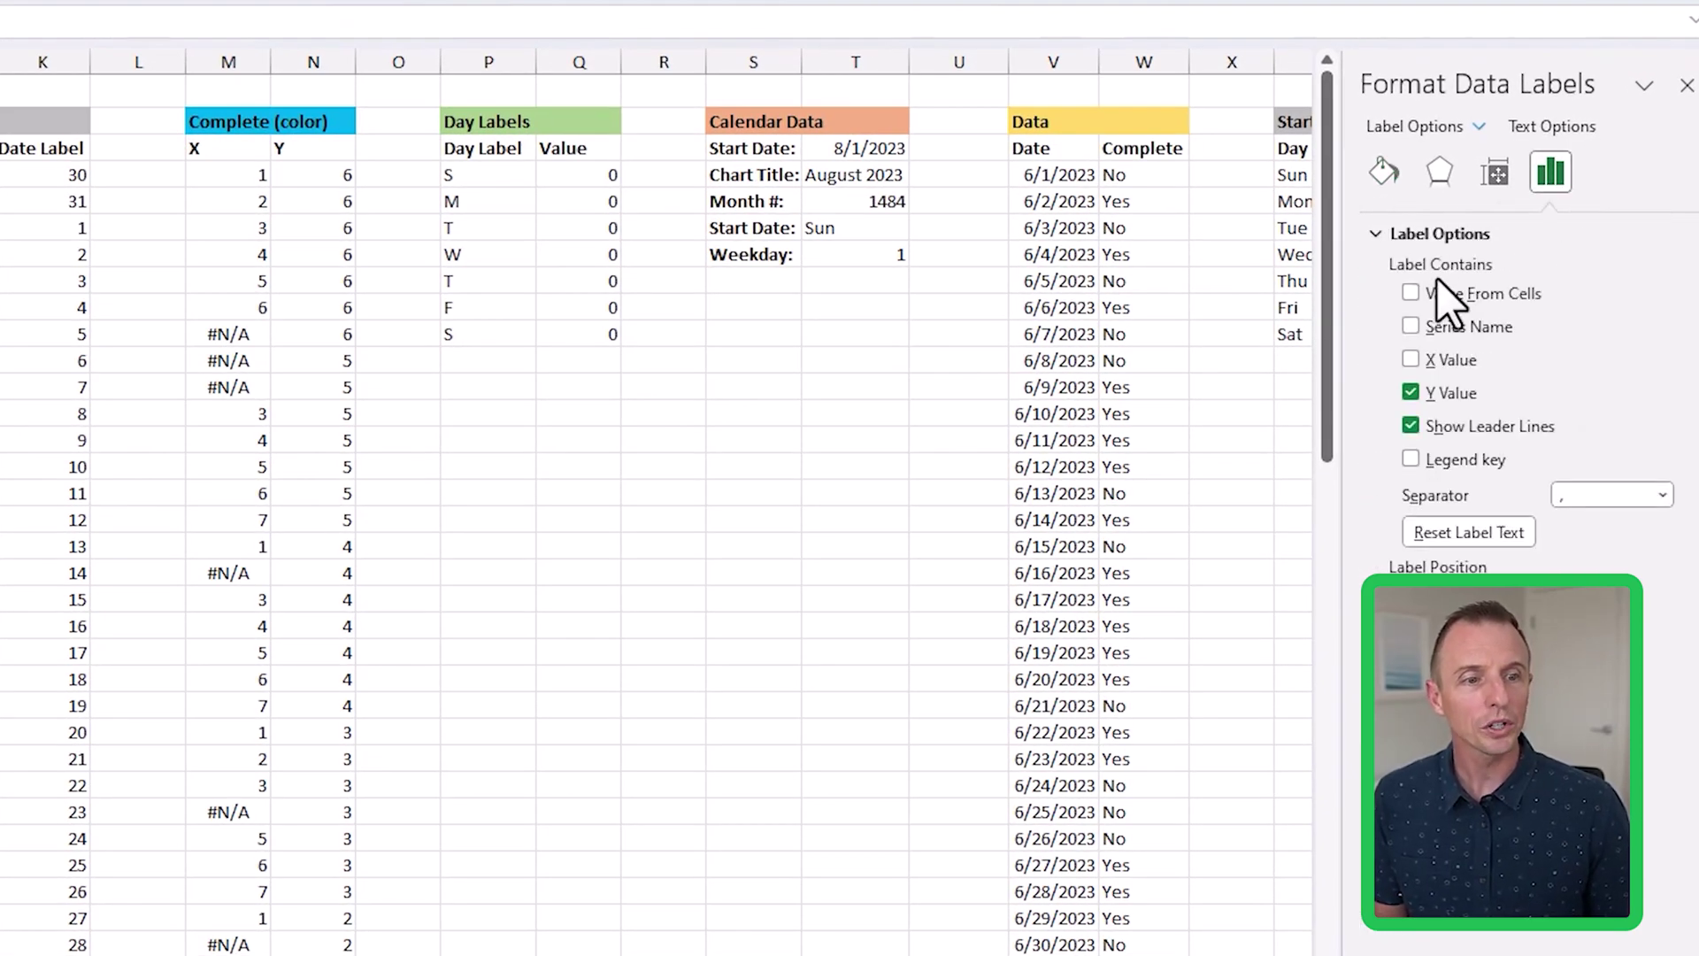
{"action": "left_click", "coordinate": [1411, 294]}
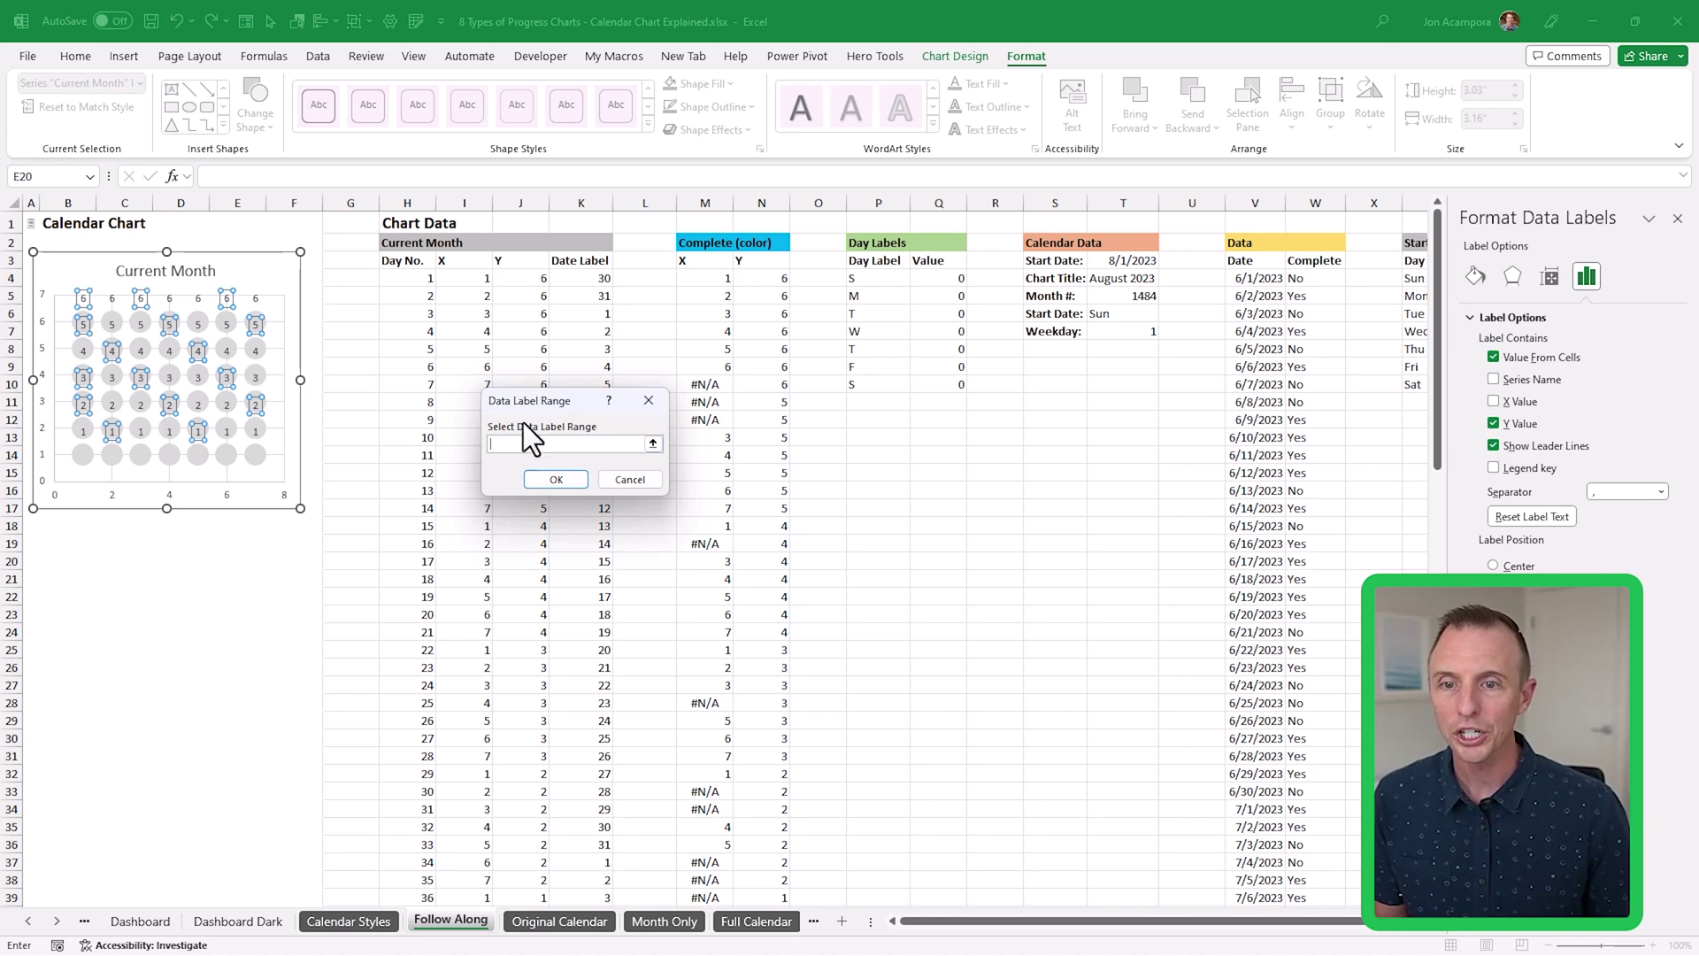
{"action": "left_click_drag", "start_coordinate": [590, 281], "coordinate": [589, 304]}
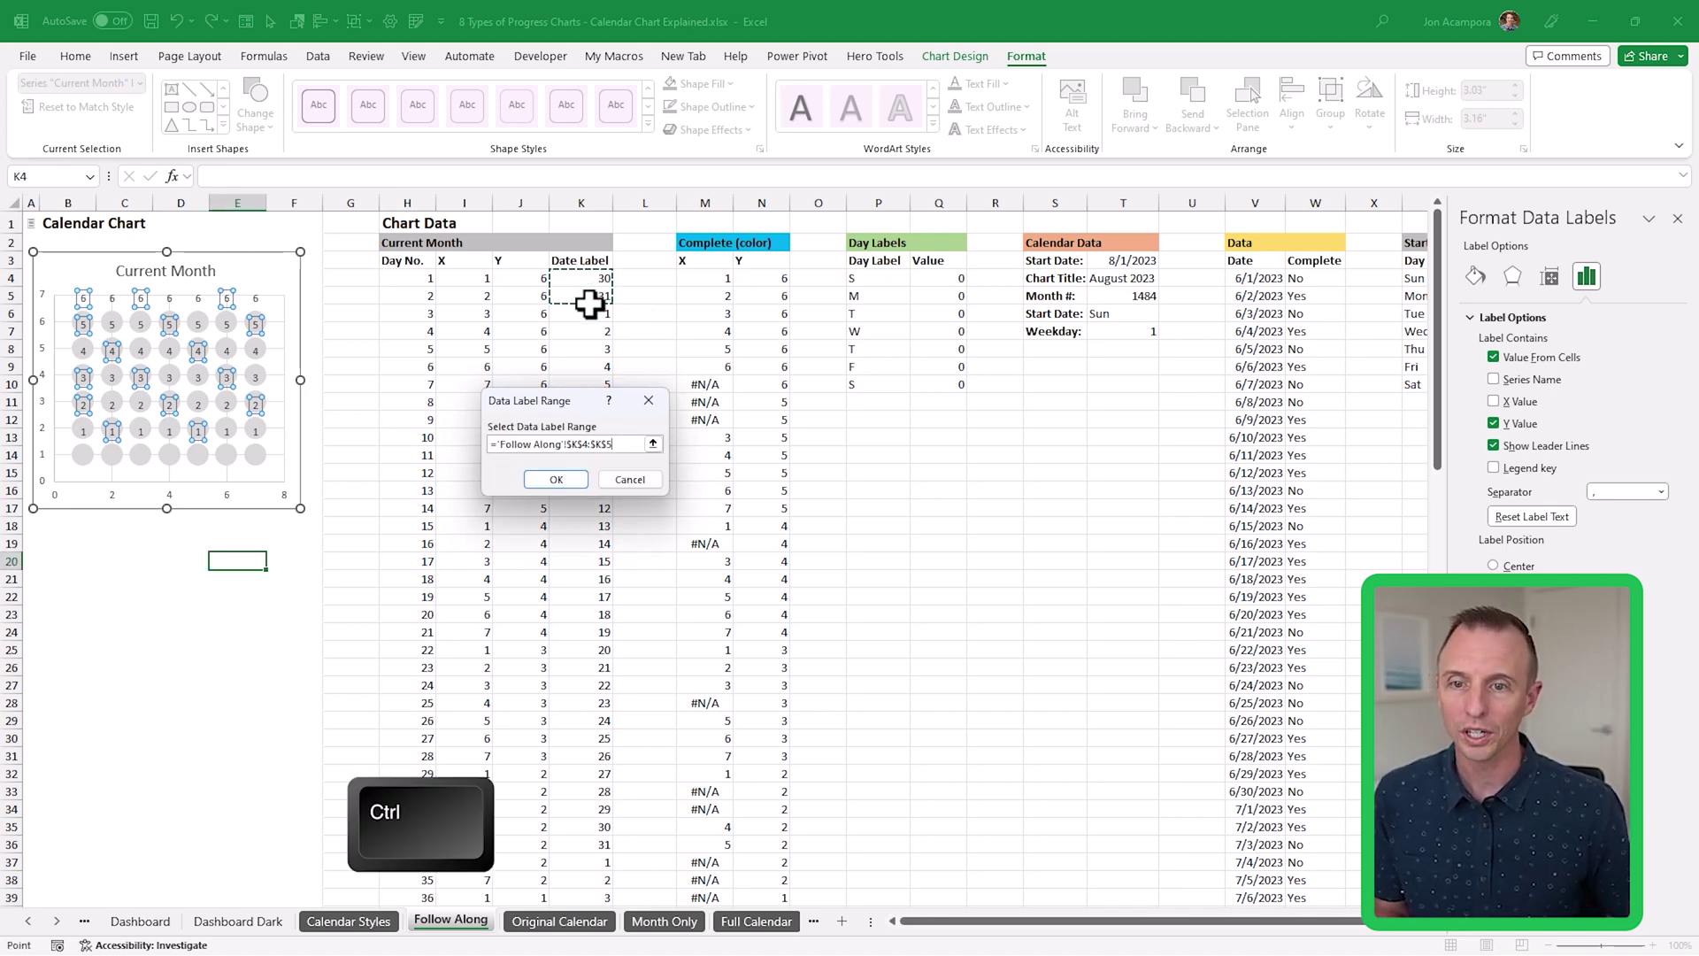
{"action": "key", "text": "ctrl+shift+Down"}
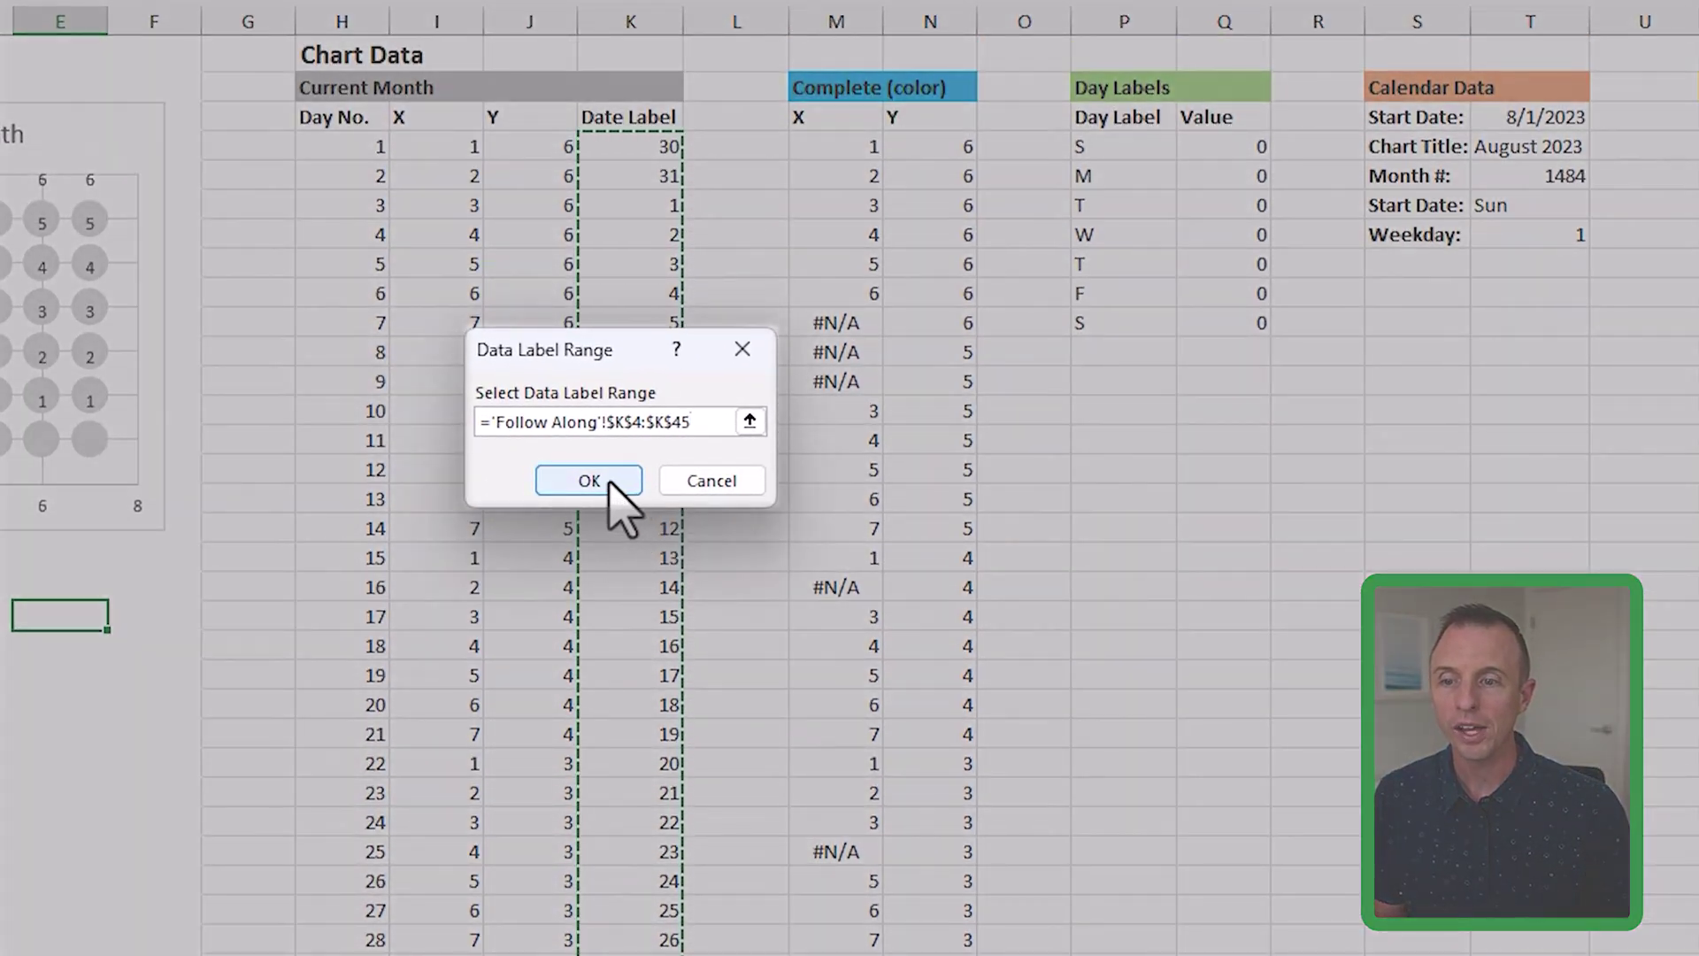
{"action": "left_click", "coordinate": [603, 479]}
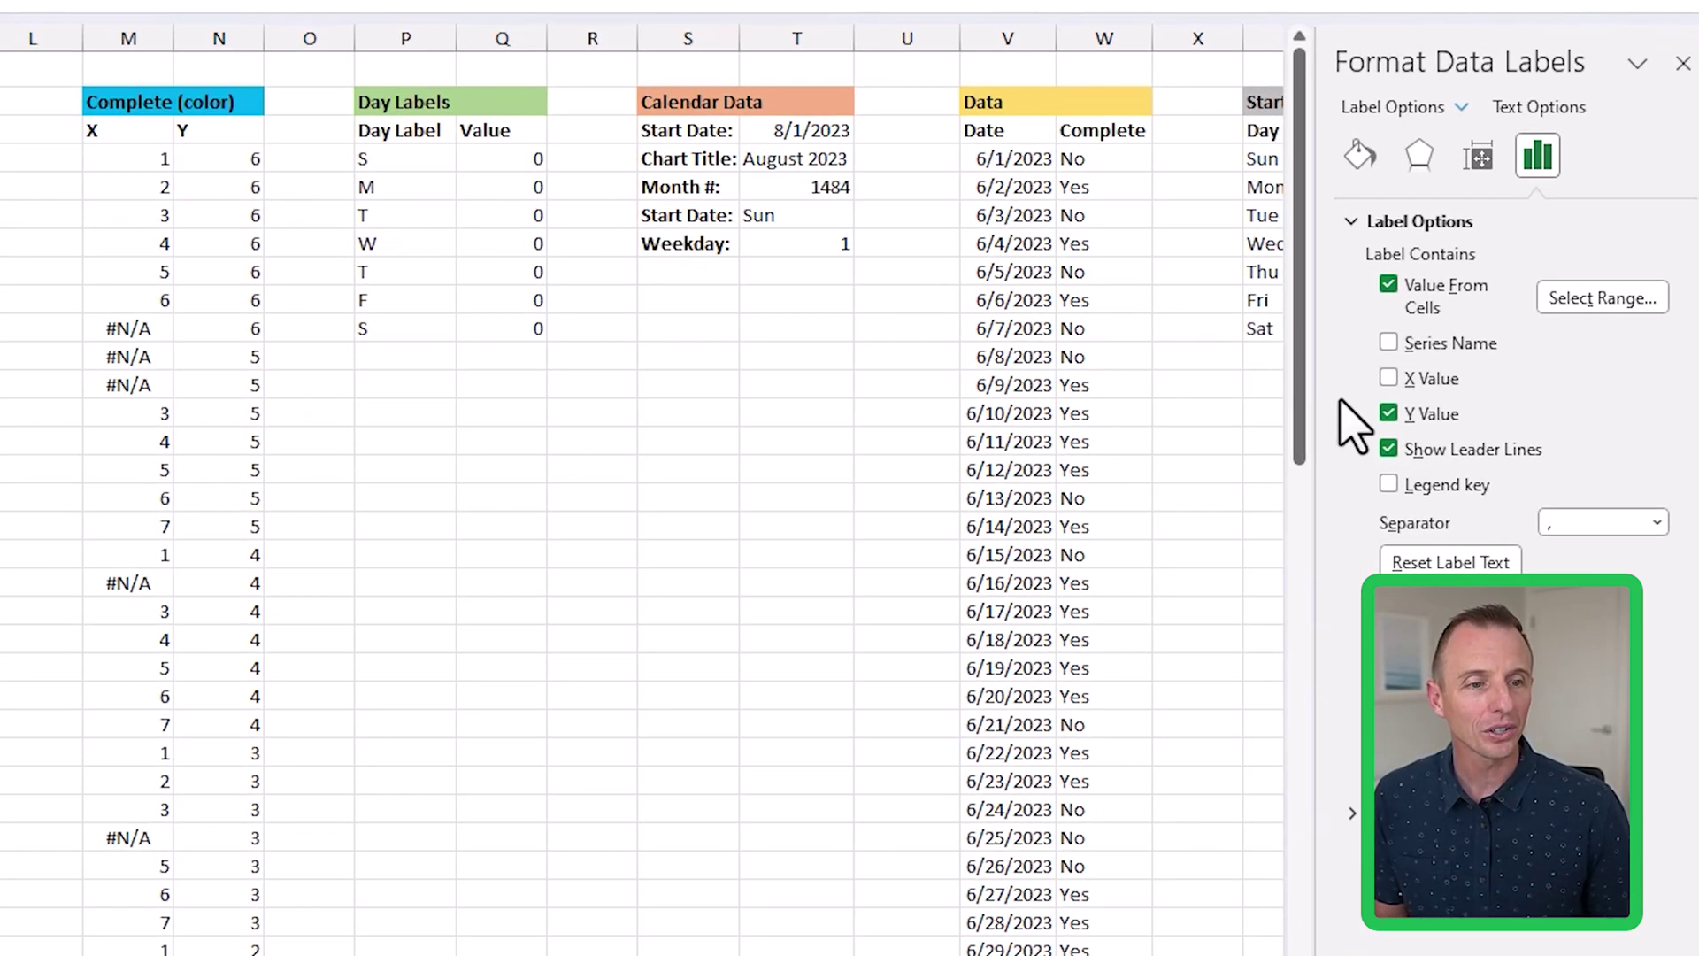
{"action": "left_click", "coordinate": [1388, 413]}
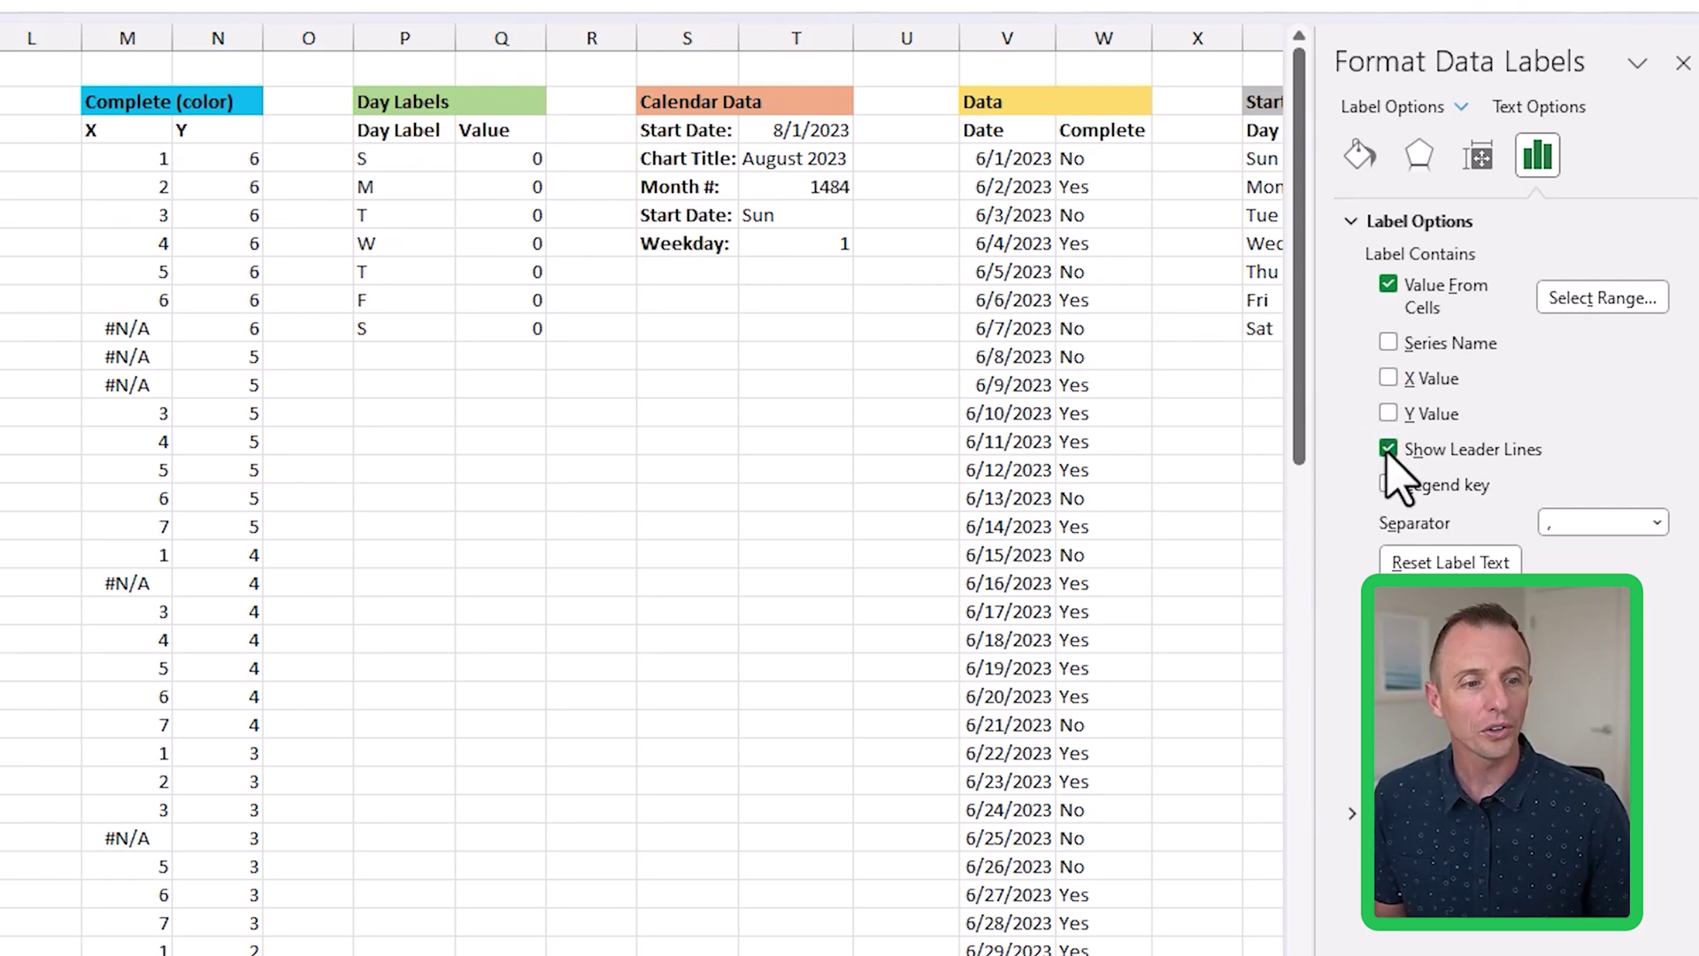
{"action": "left_click", "coordinate": [1387, 449]}
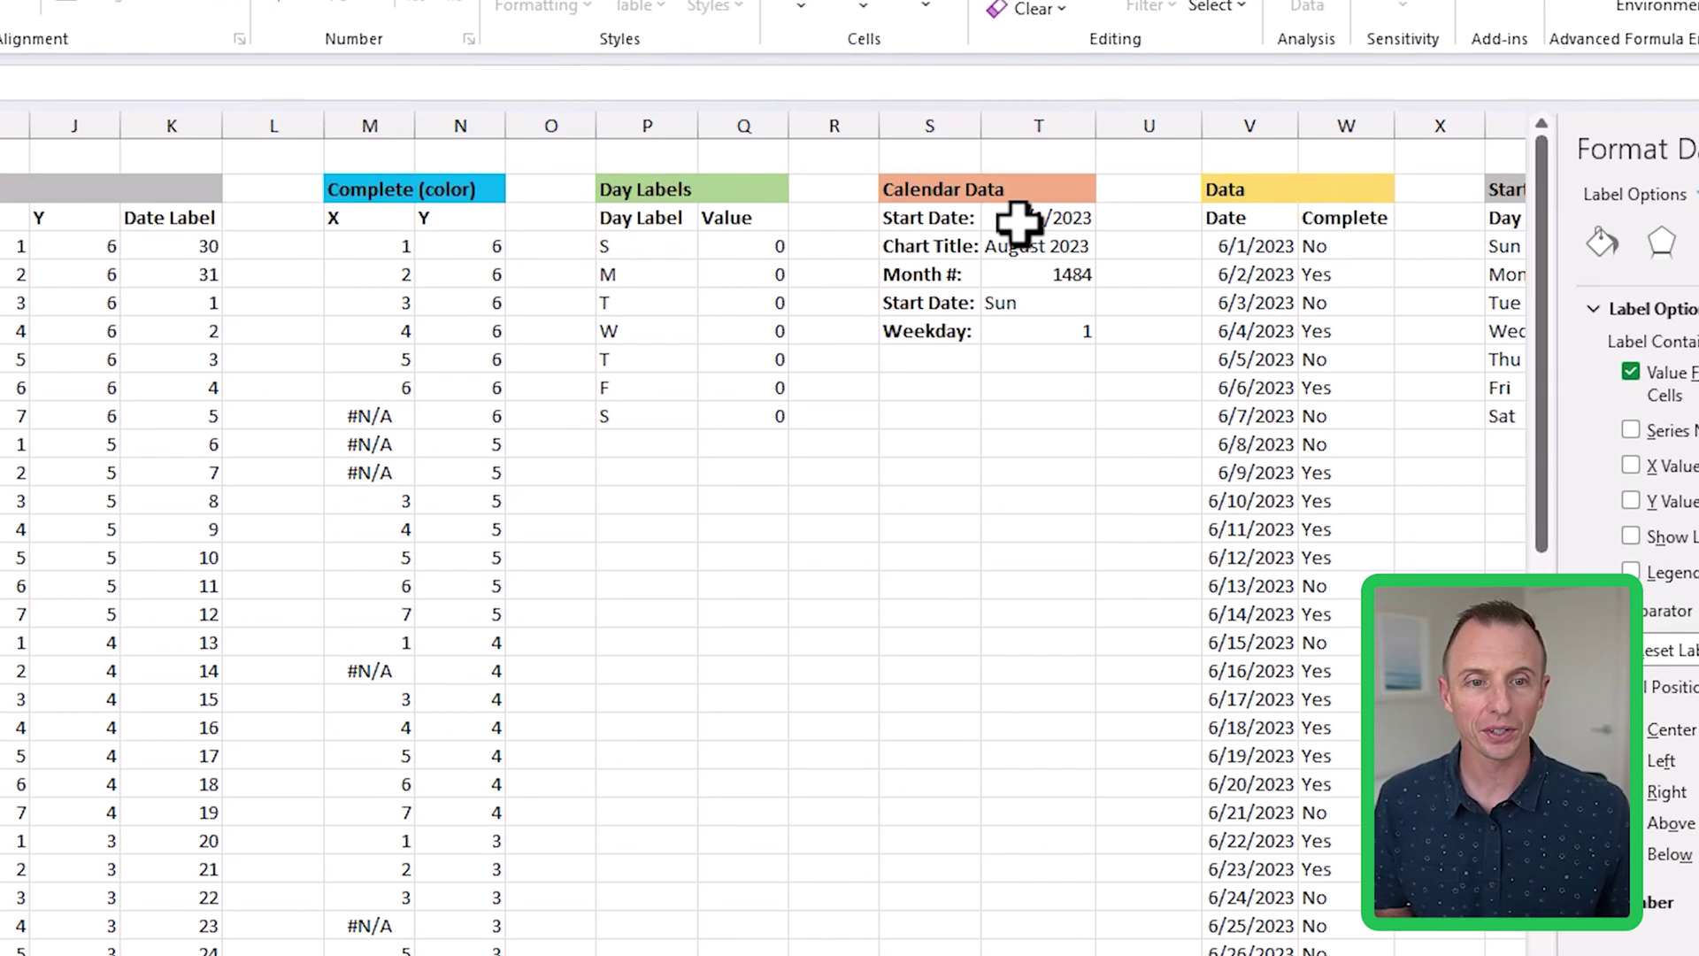
- Change the start date in T3 back to 7/1/23
{"action": "left_click", "coordinate": [1112, 260]}
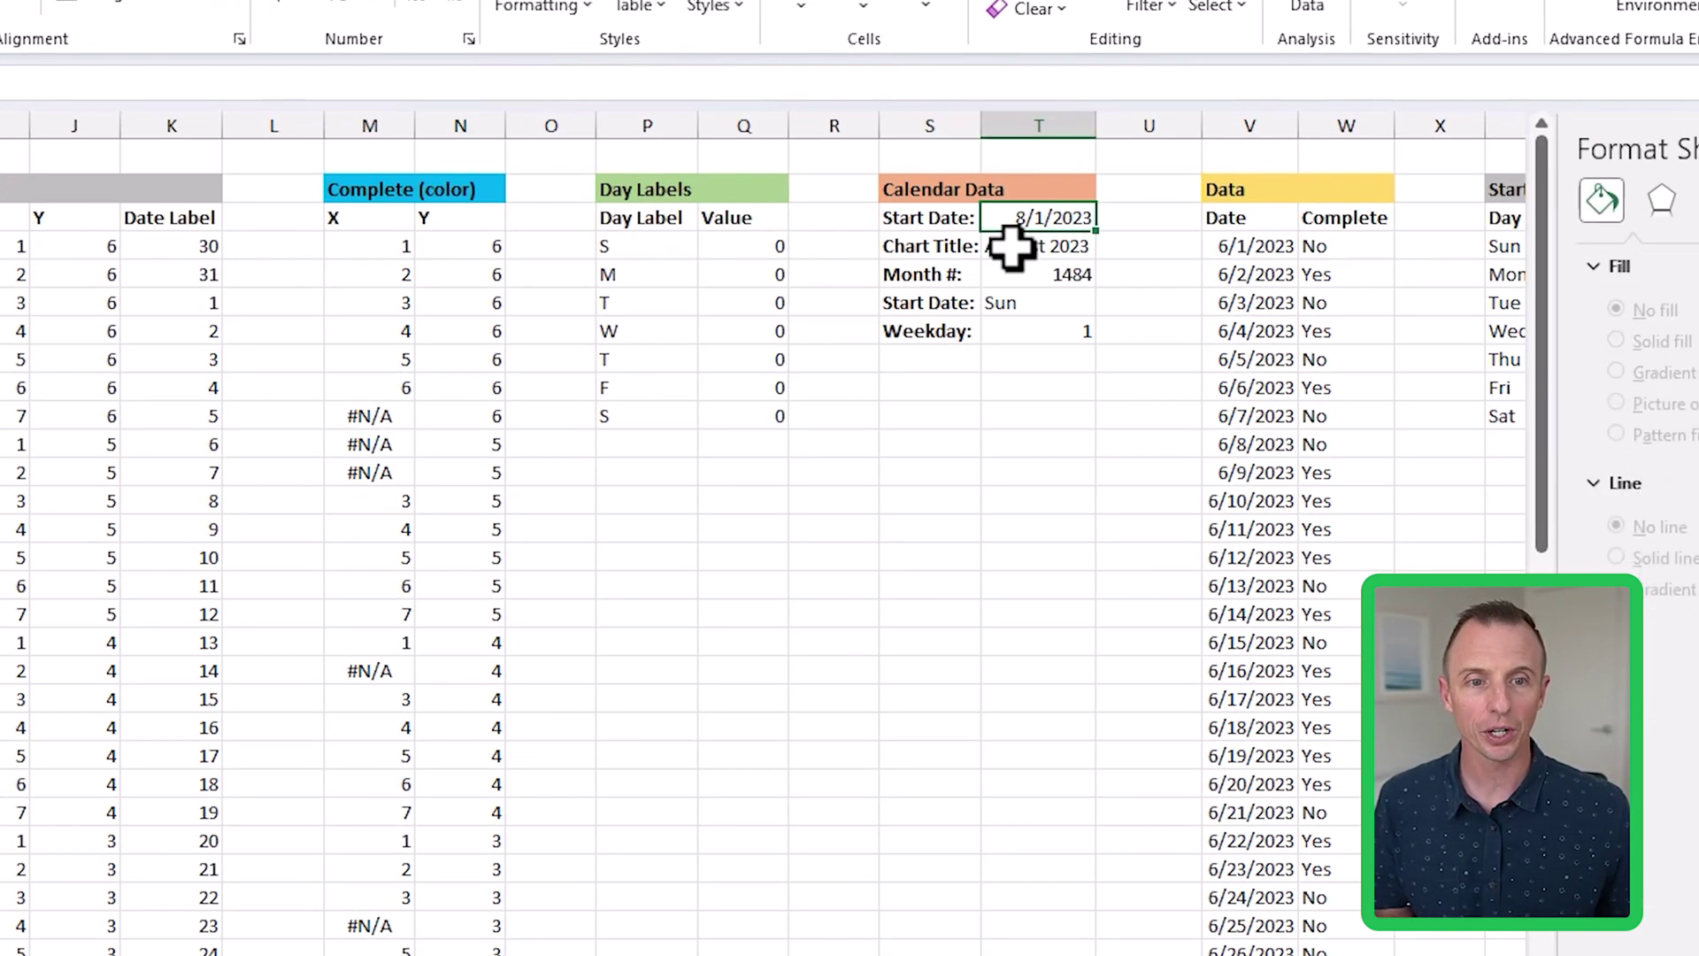
{"action": "type", "text": "7/1/23"}
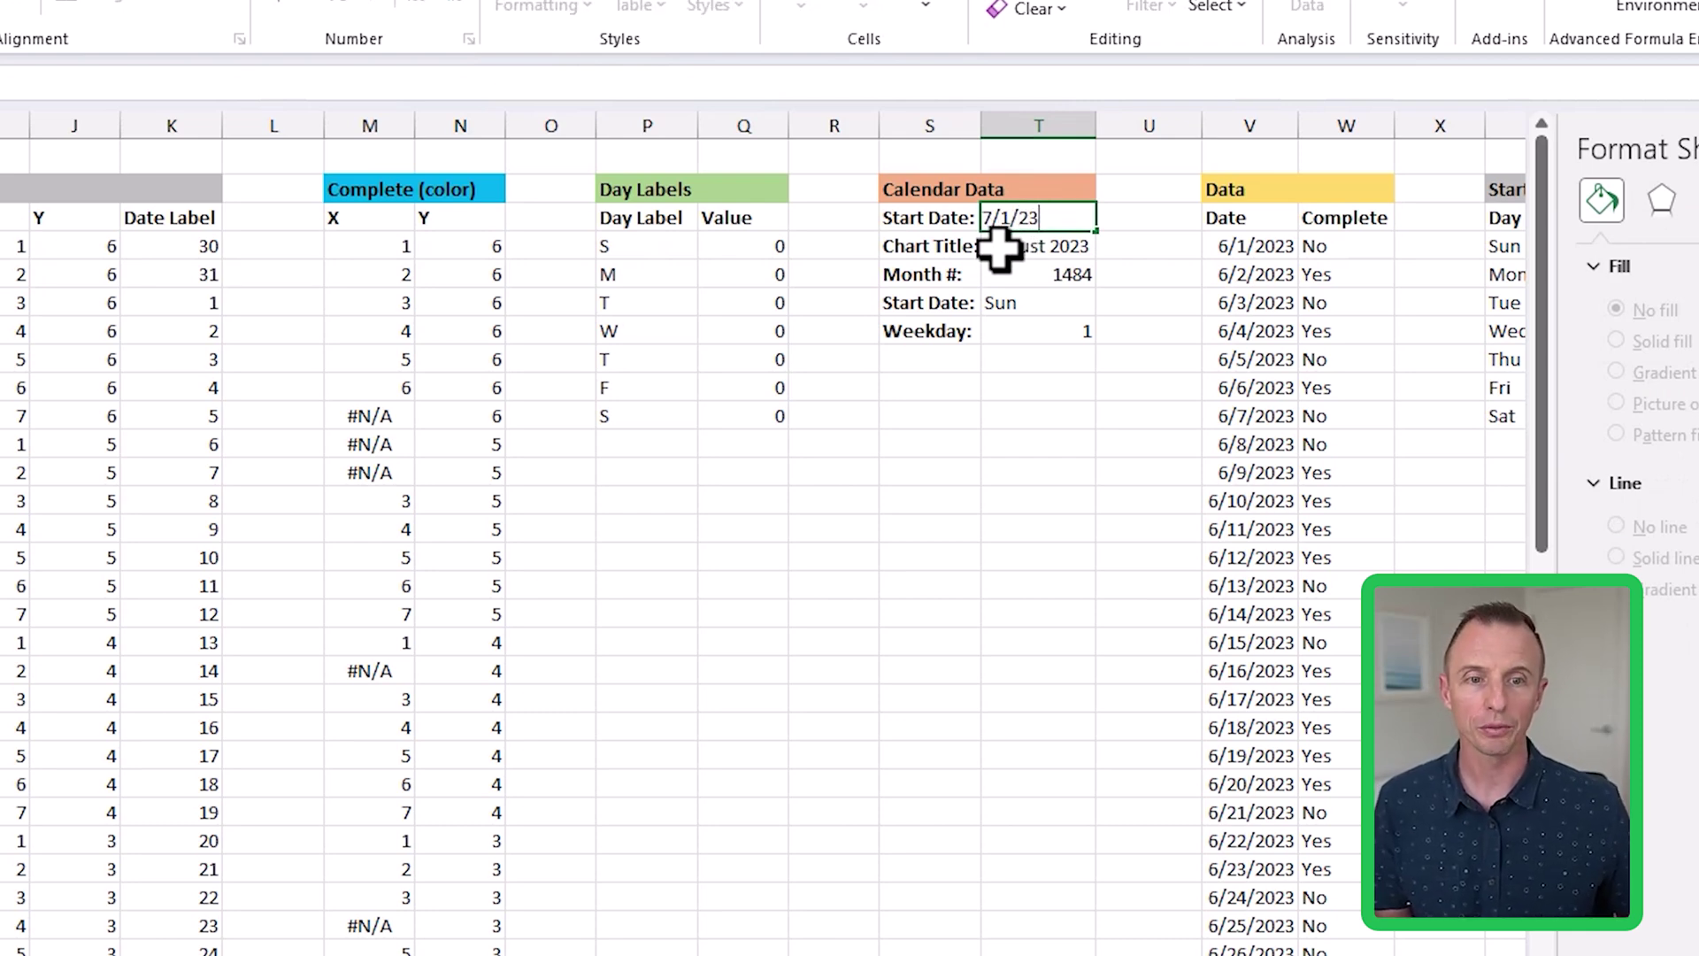
{"action": "key", "text": "Return"}
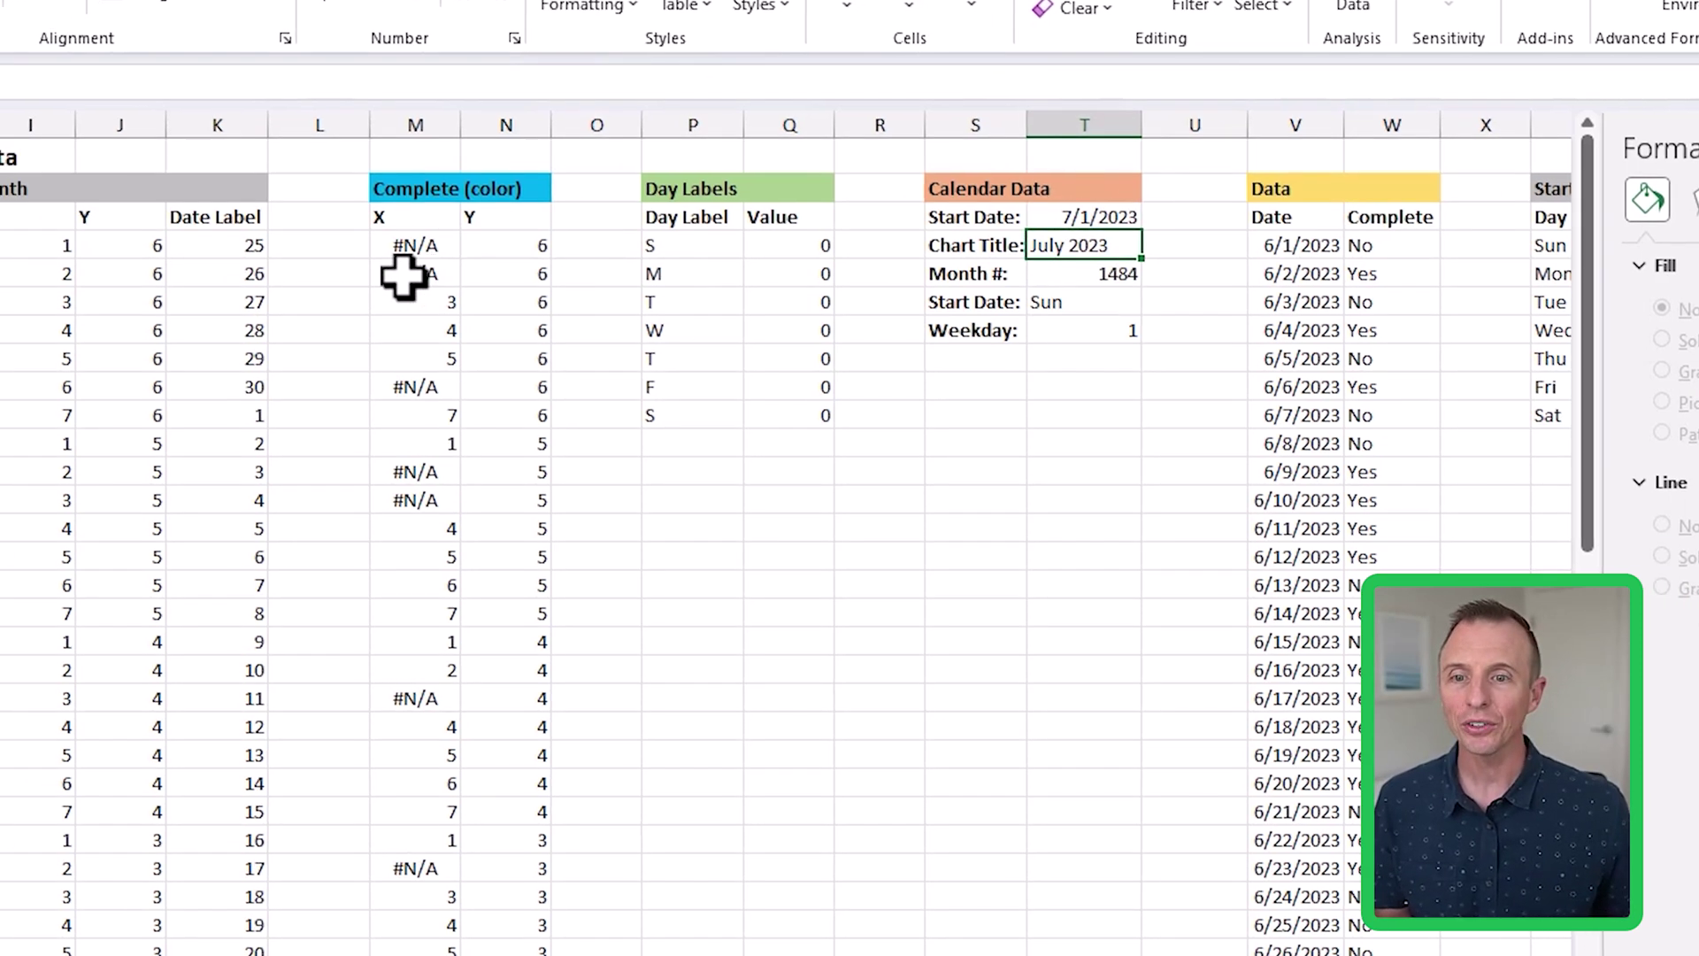
- Enter =$T$3-WEEKDAY($T$3,$T$7)+1 in K4 as the grid's first date
{"action": "left_click", "coordinate": [281, 244]}
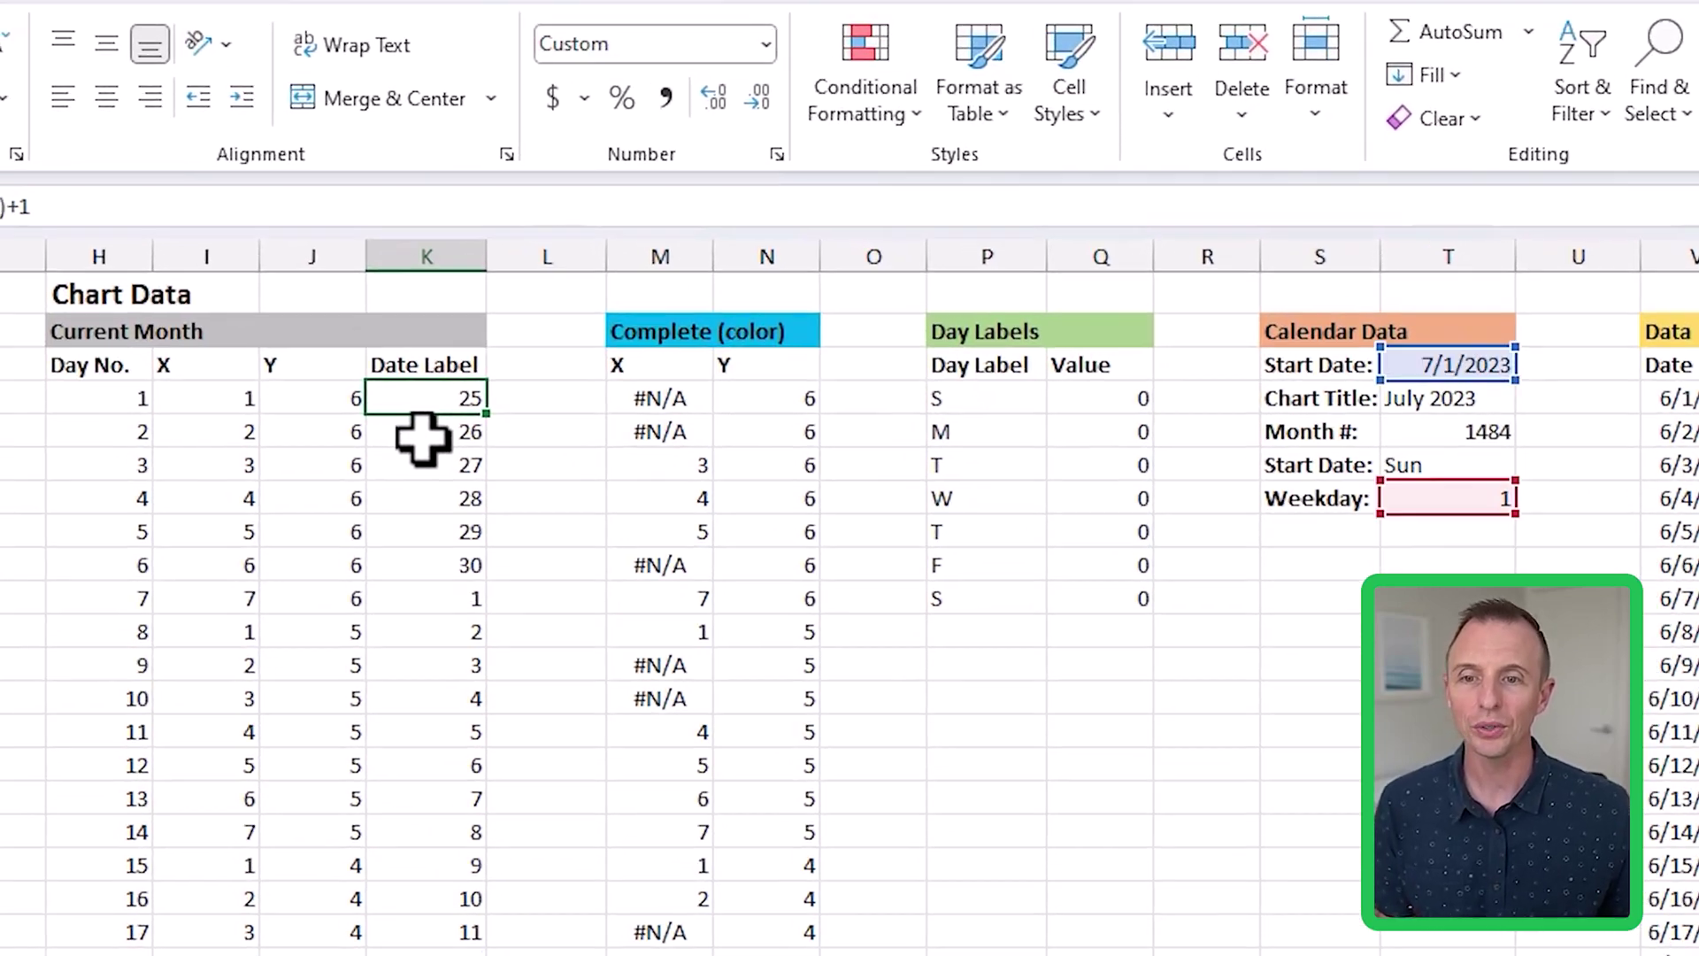
{"action": "key", "text": "F2"}
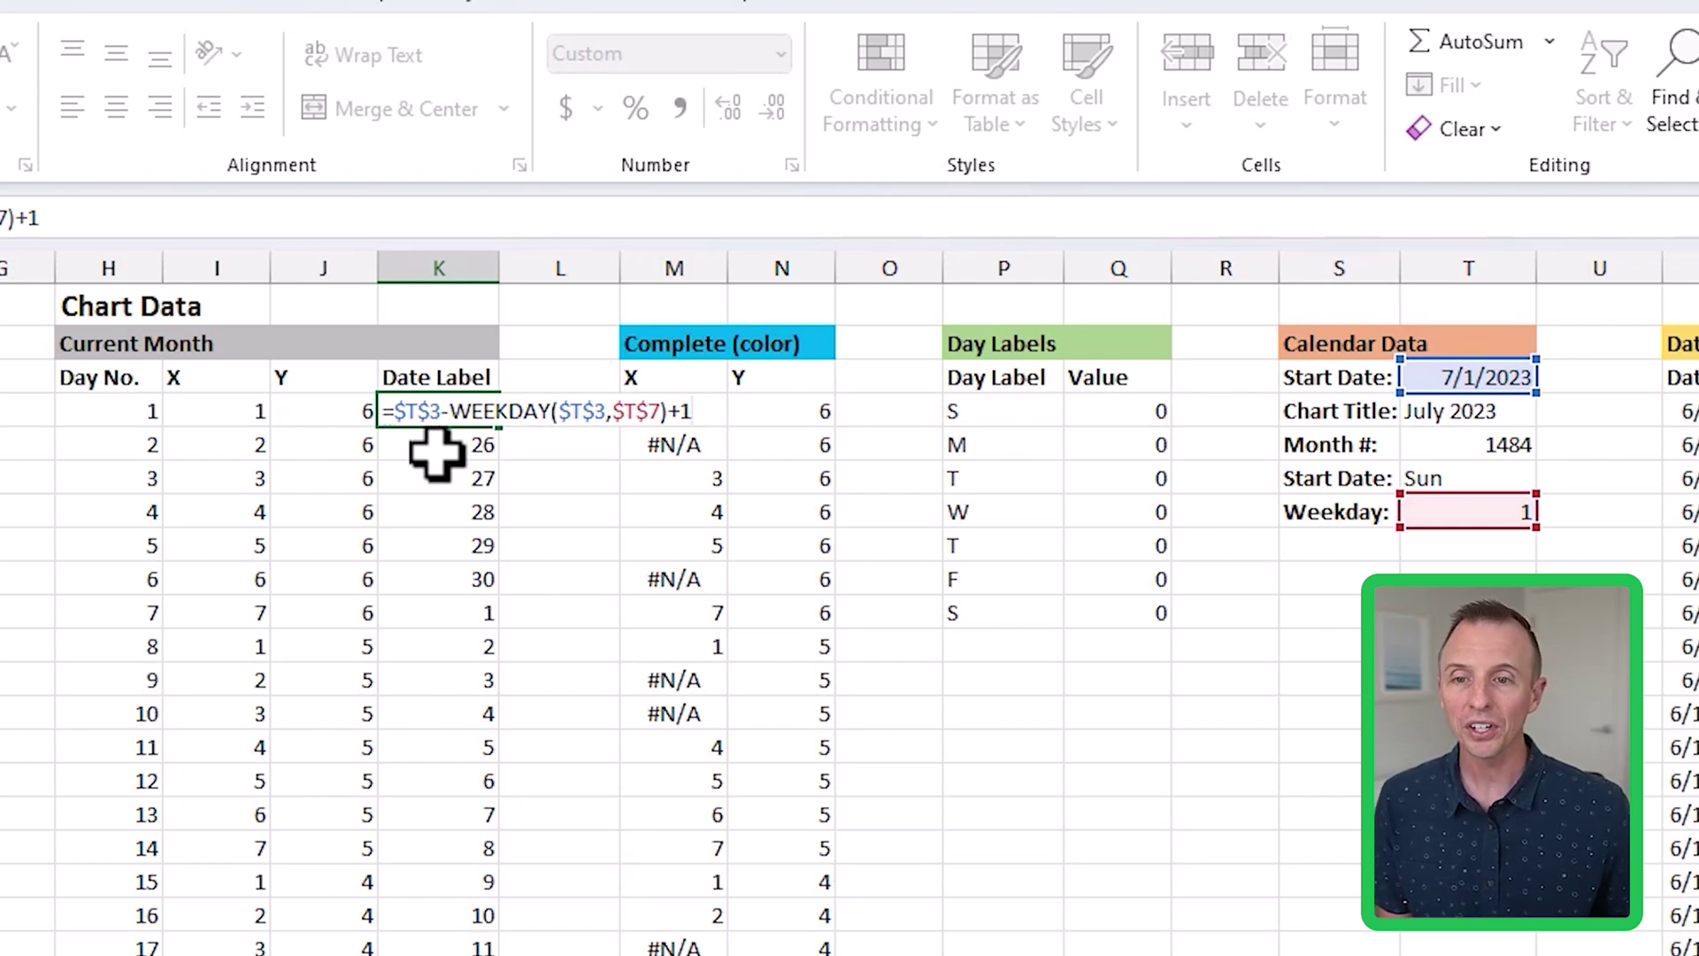
{"action": "key", "text": "ctrl+Return"}
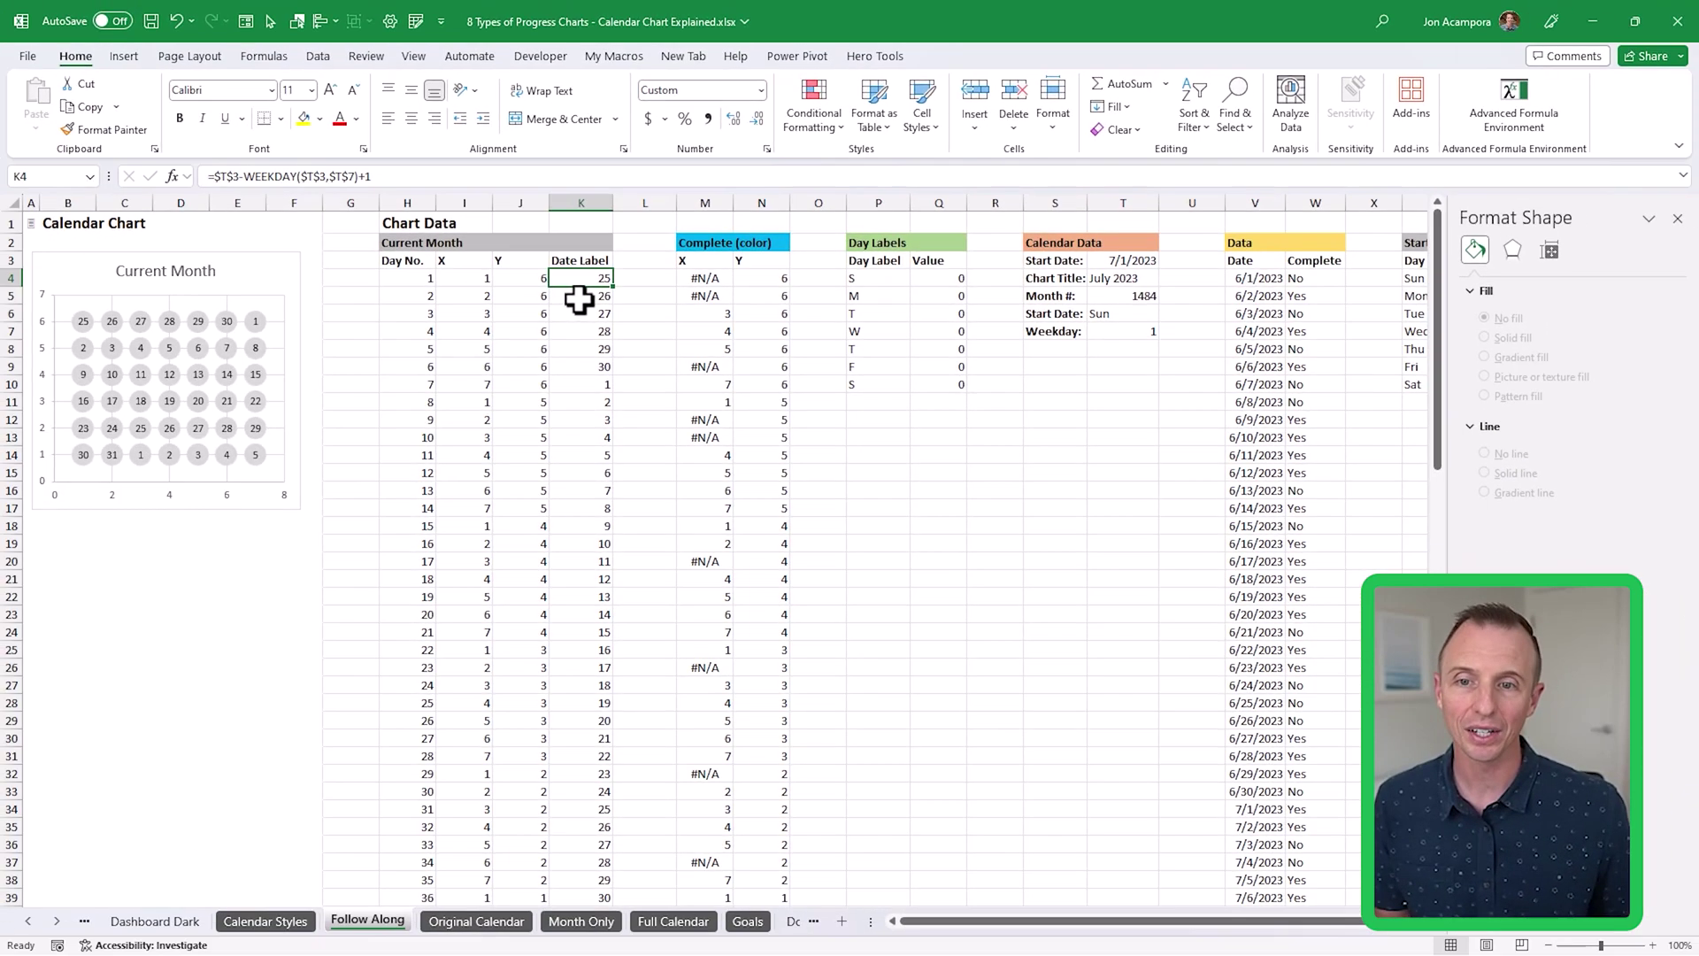
- Apply the custom number format d to the Date Label cells starting at K4
{"action": "left_click", "coordinate": [761, 92]}
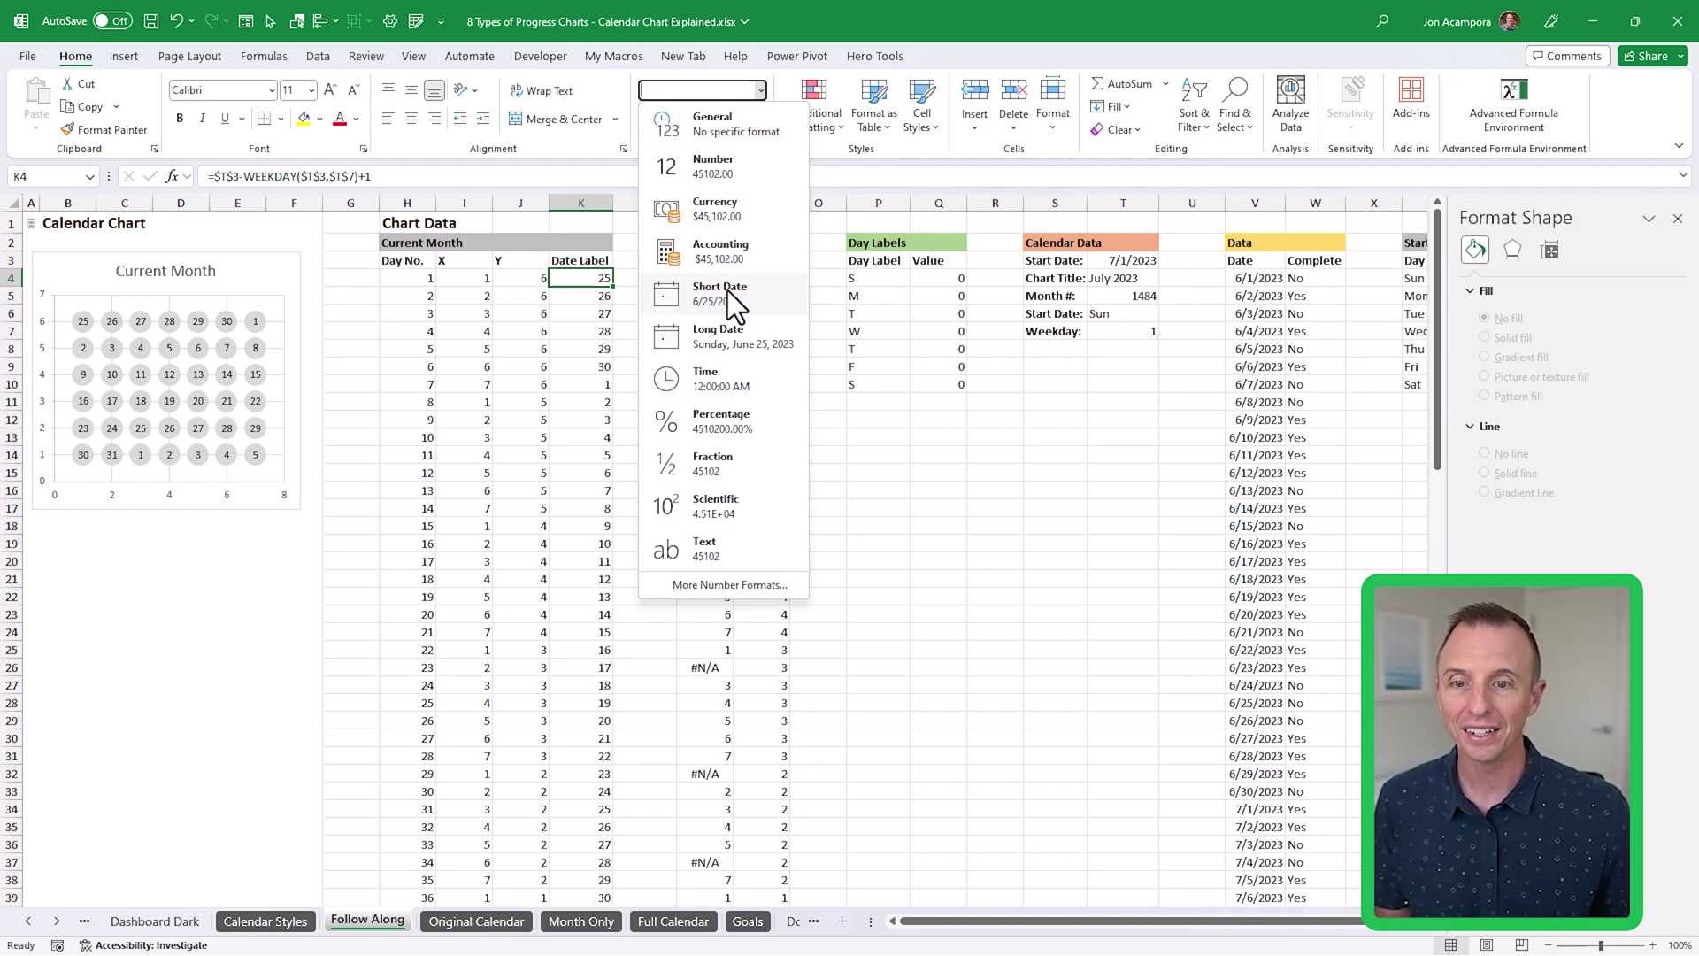
{"action": "key", "text": "Escape"}
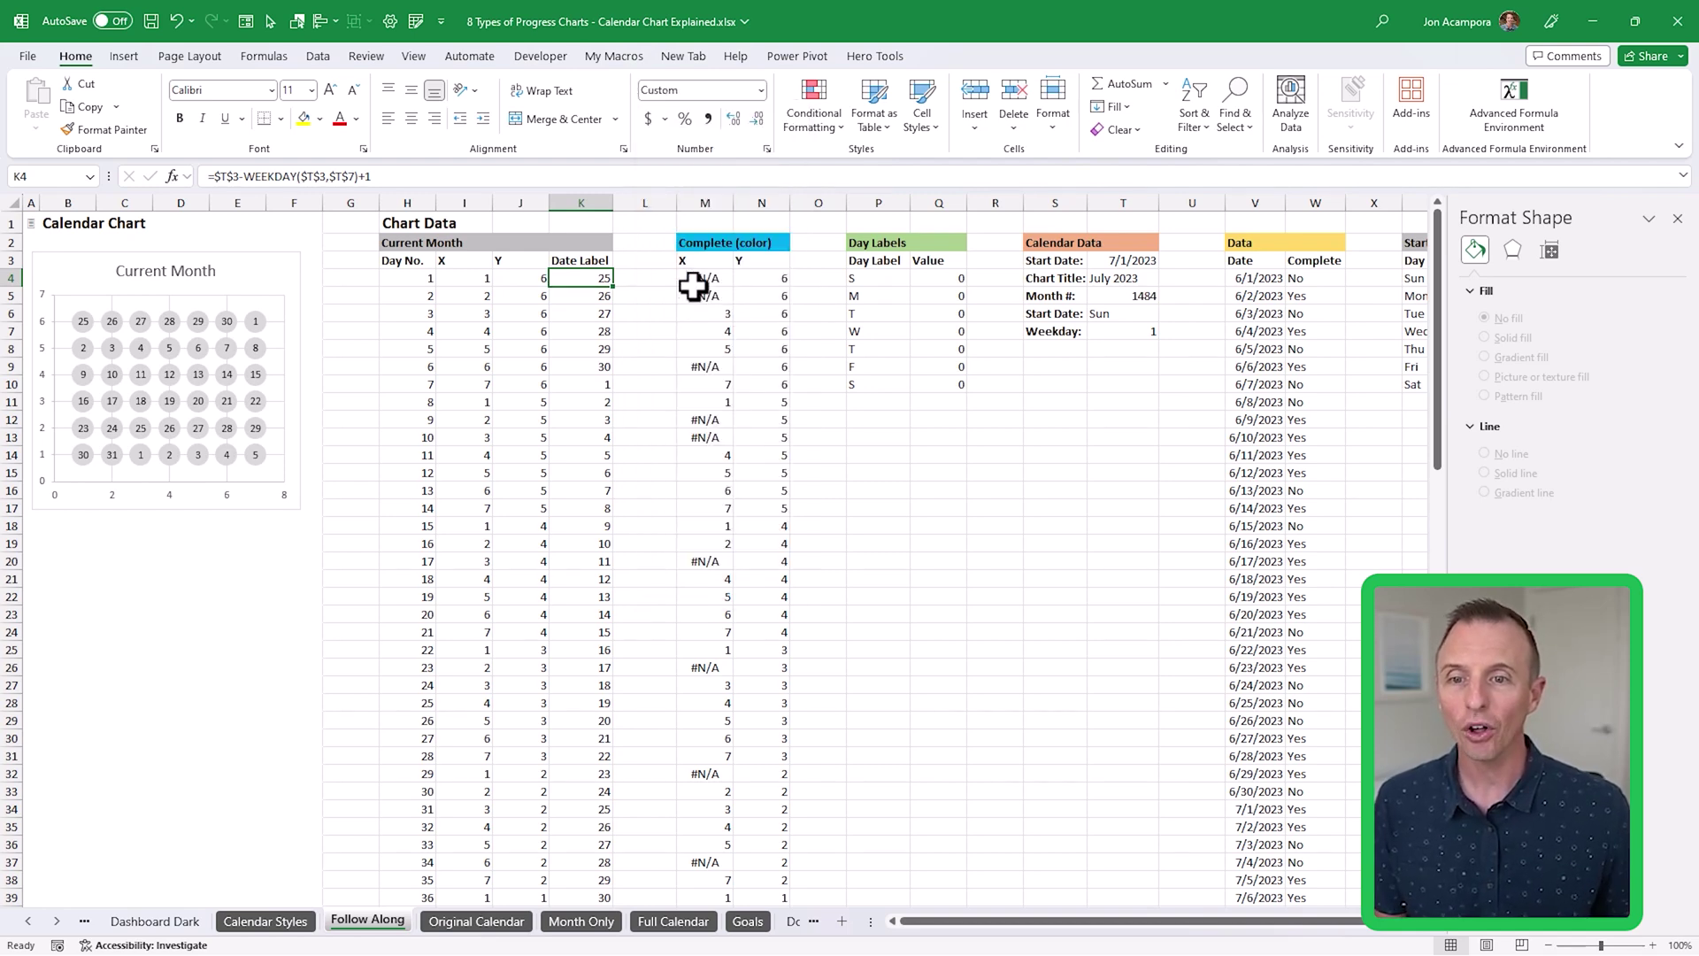
{"action": "right_click", "coordinate": [571, 277]}
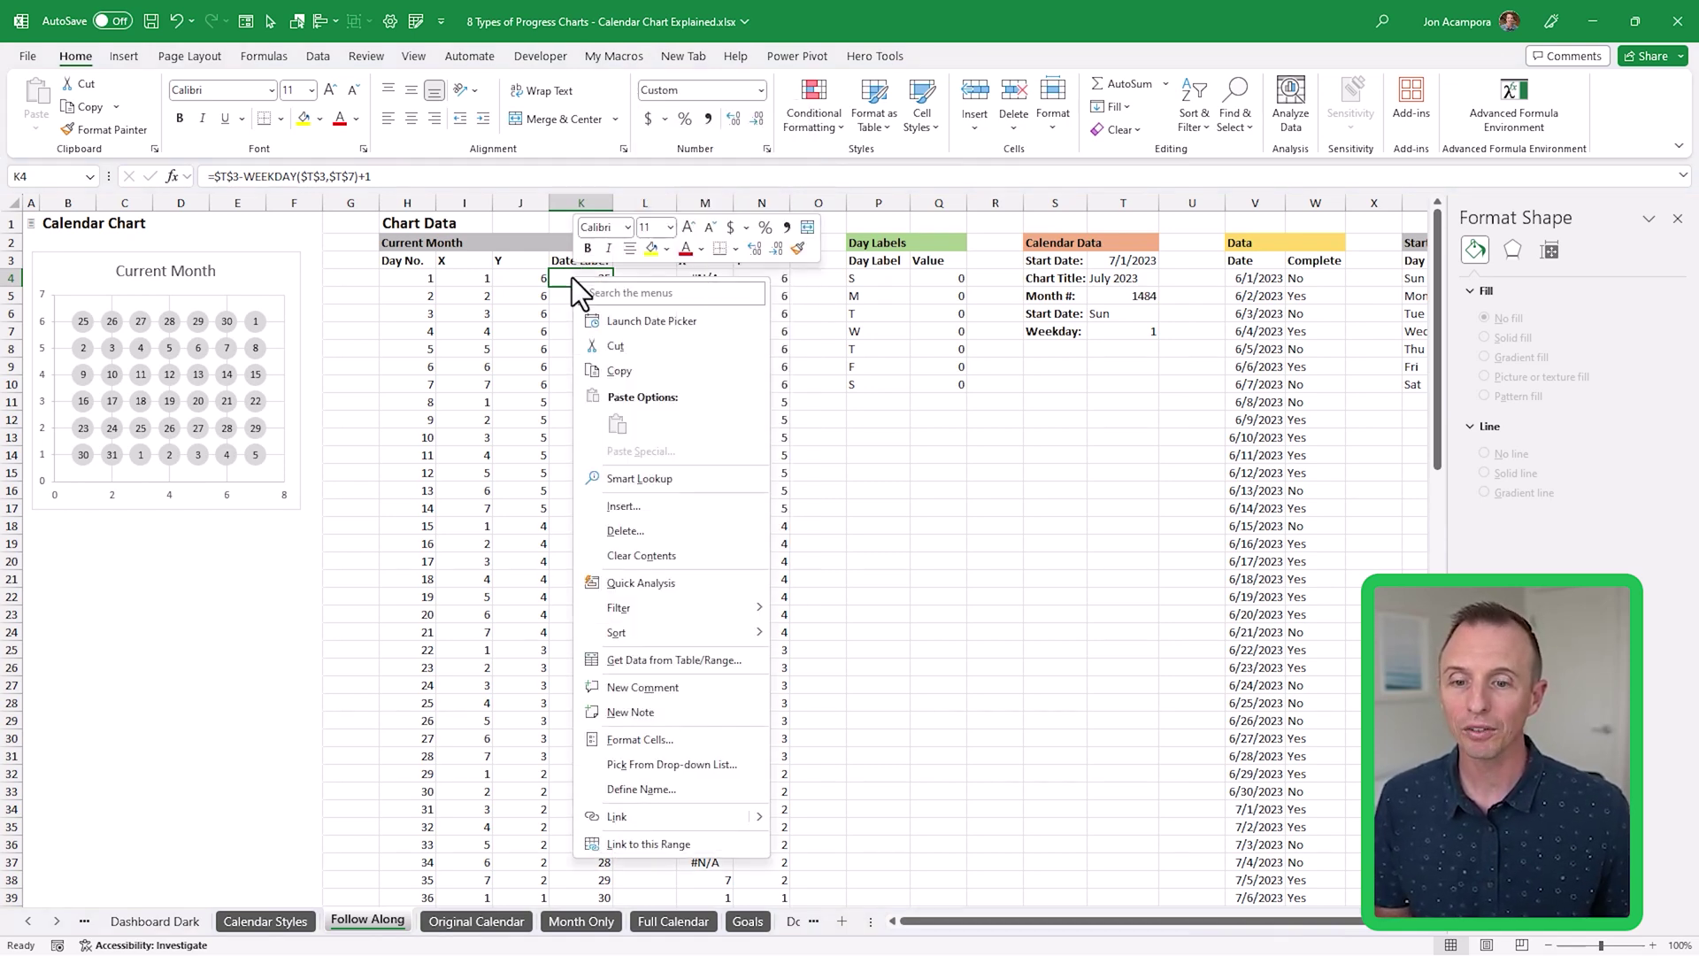
{"action": "left_click", "coordinate": [604, 739]}
{"action": "key", "text": "ctrl+1"}
{"action": "left_click_drag", "start_coordinate": [580, 522], "coordinate": [809, 236]}
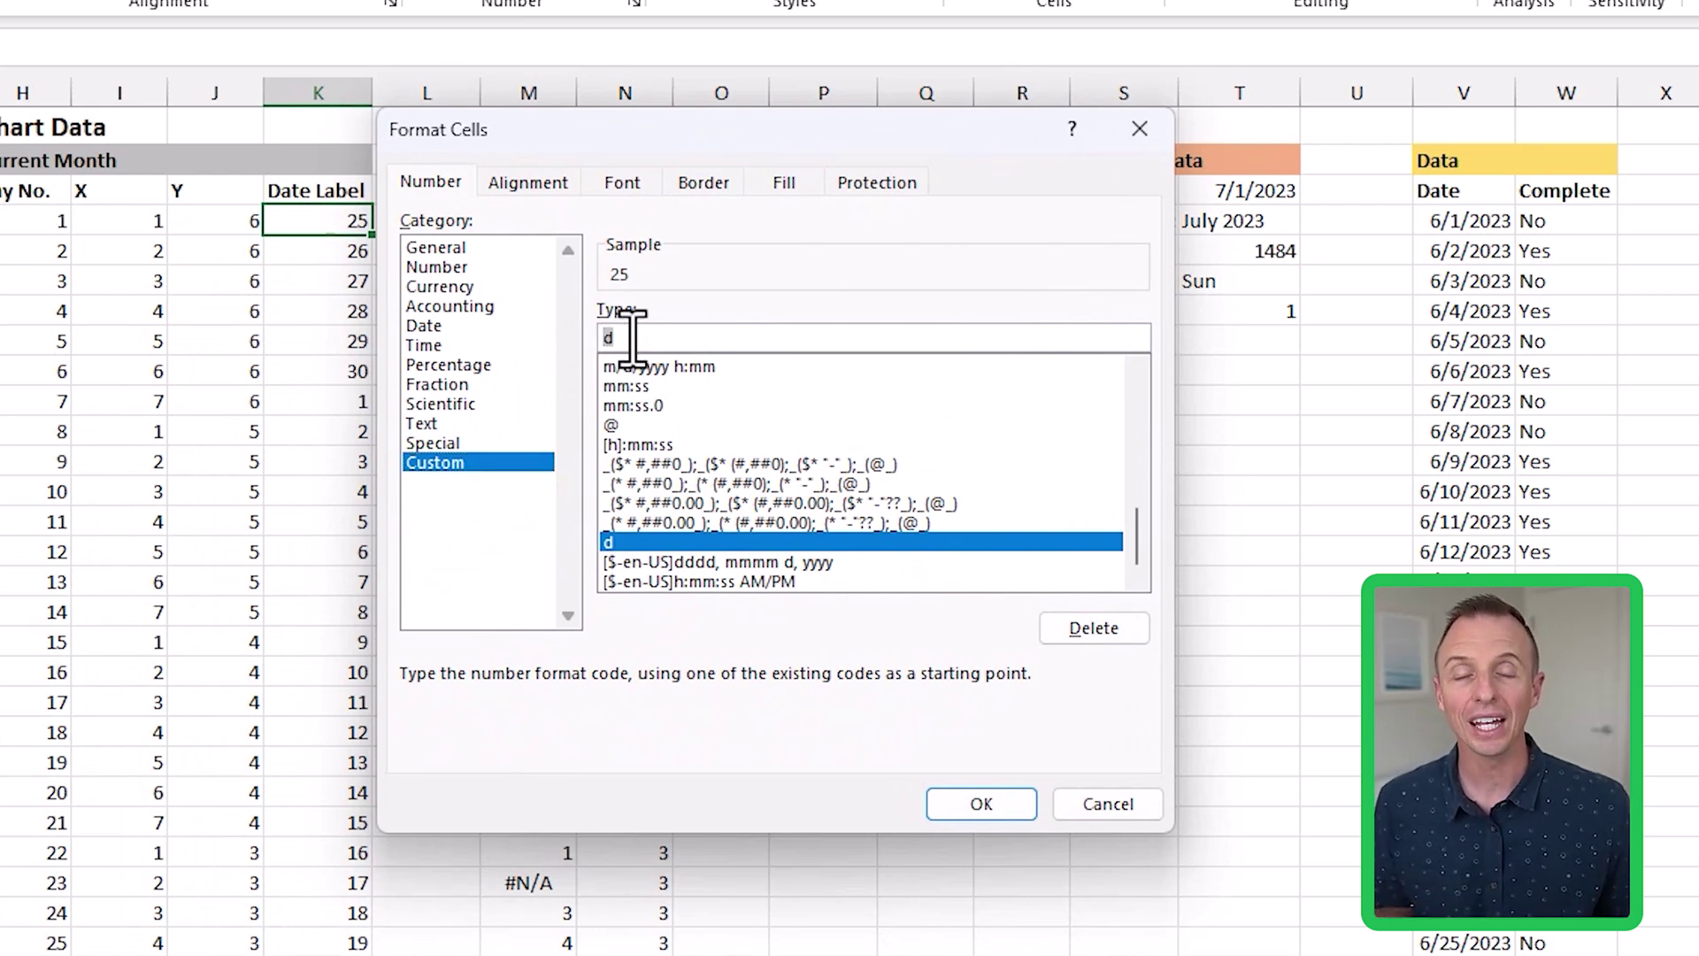
{"action": "left_click", "coordinate": [956, 814]}
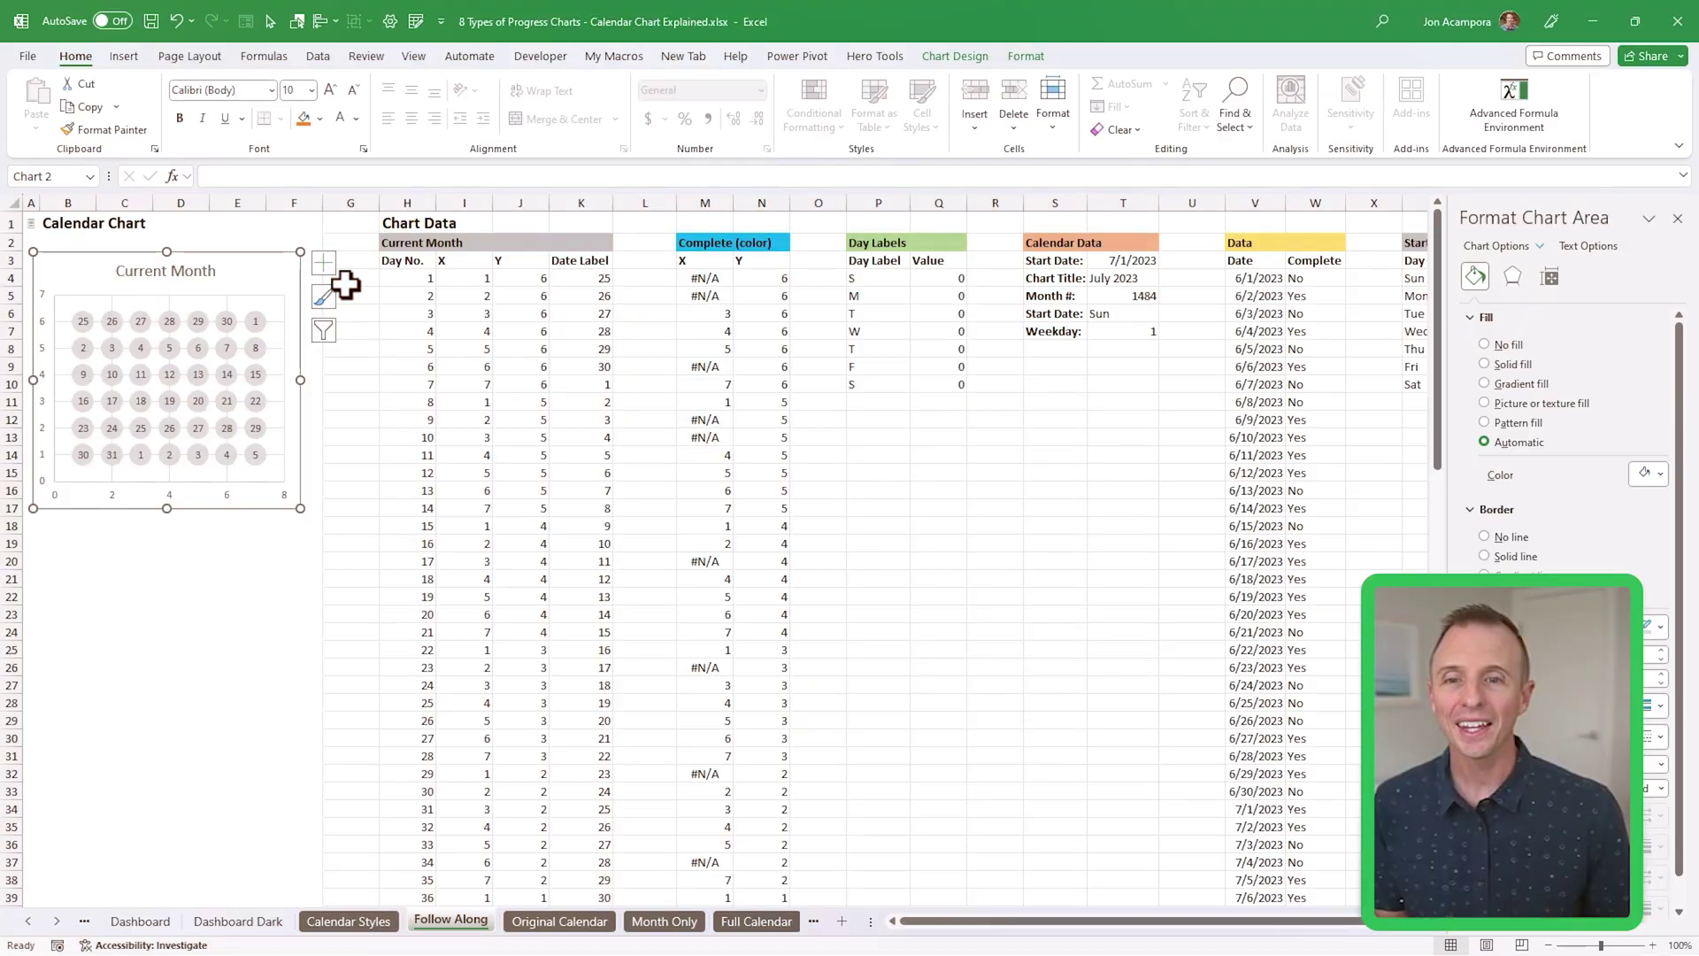
- Change M4 to =IF(COUNTIFS($V$4:$V$95,$K4,$W$4:$W$95,"Yes")>0,I4,NA()) to plot only completed days
{"action": "left_click", "coordinate": [710, 279]}
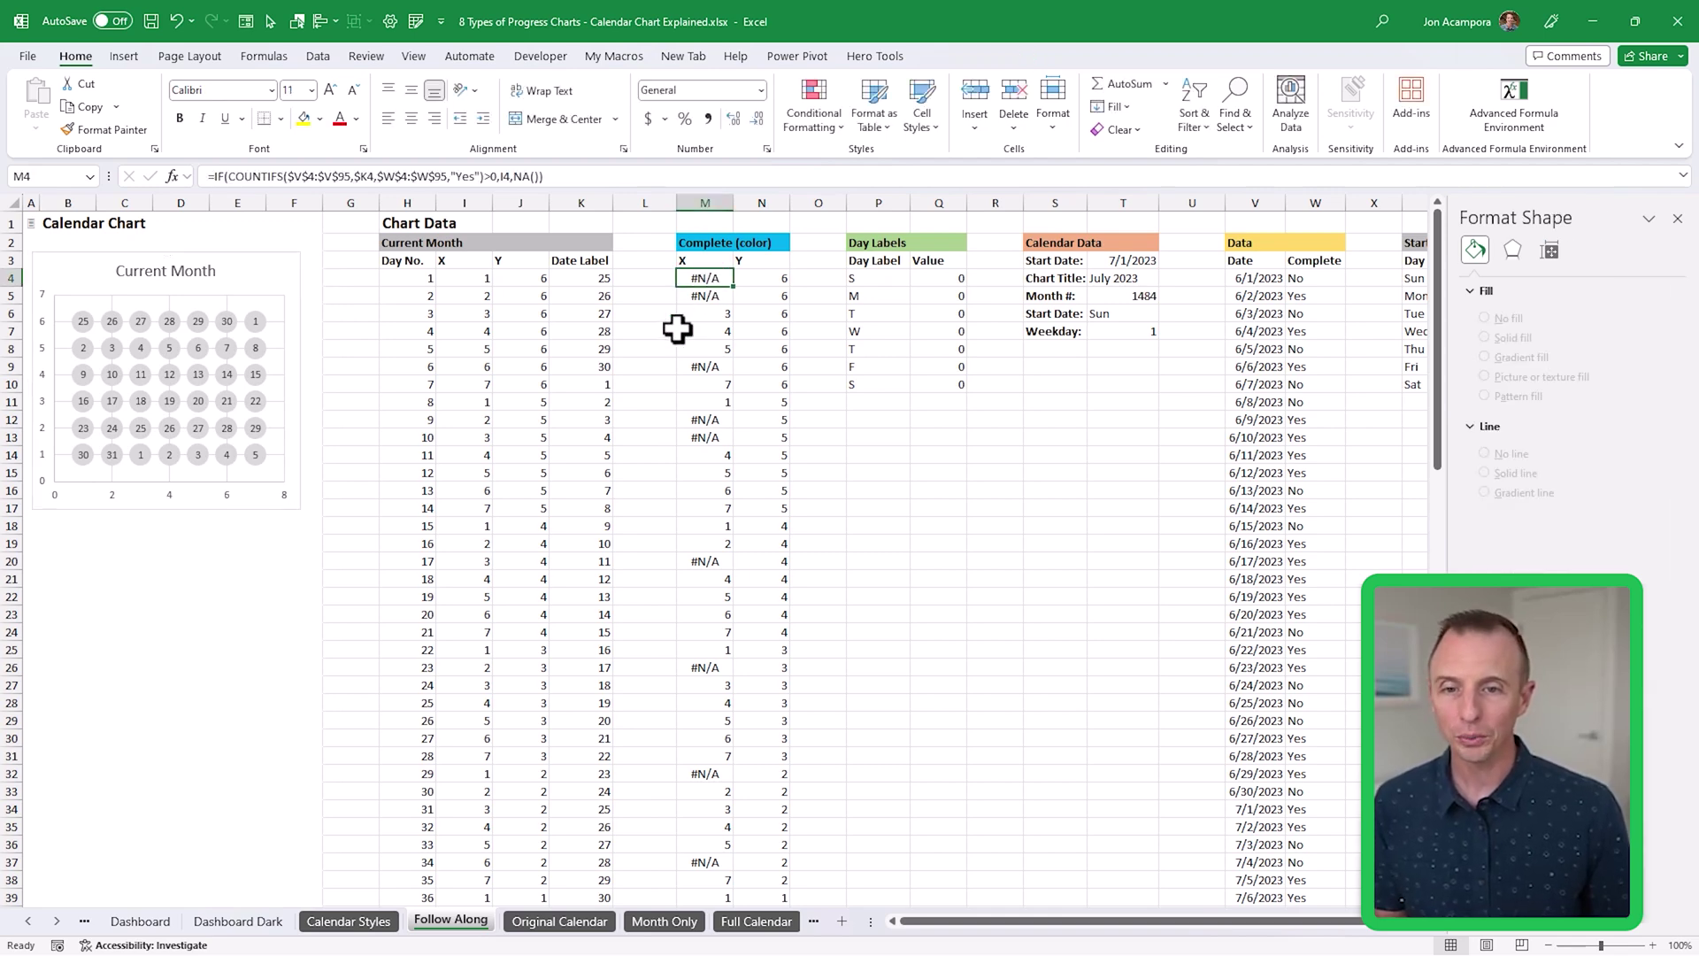
{"action": "key", "text": "F2"}
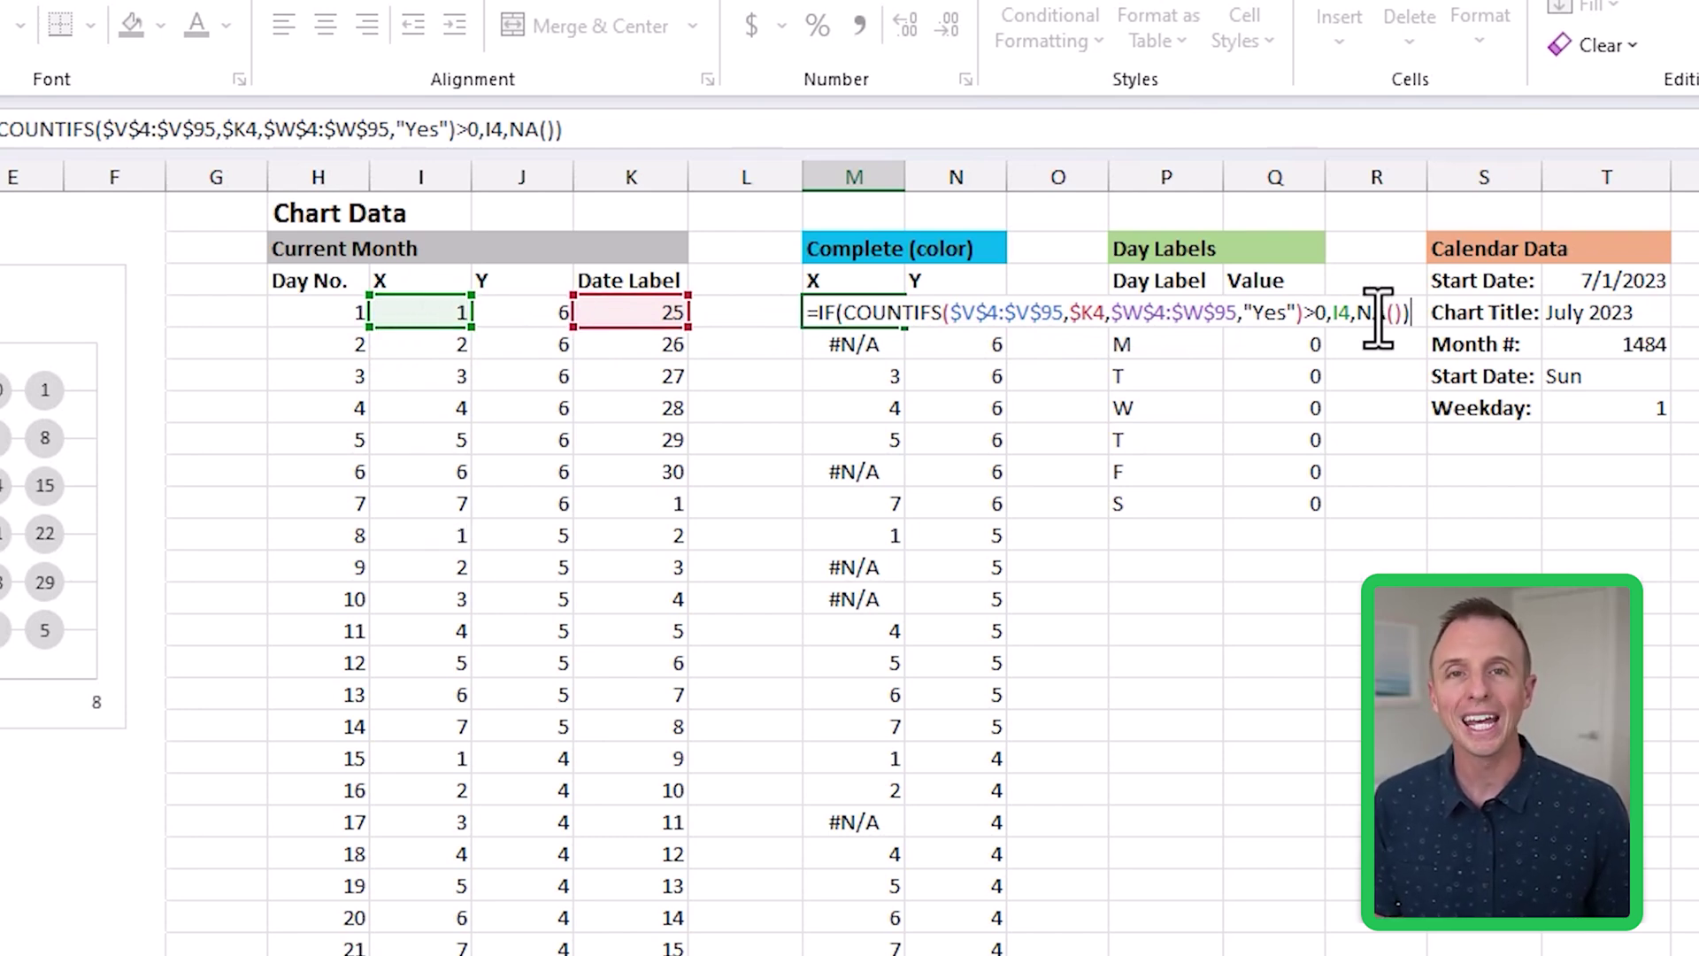
{"action": "key", "text": "ctrl+Return"}
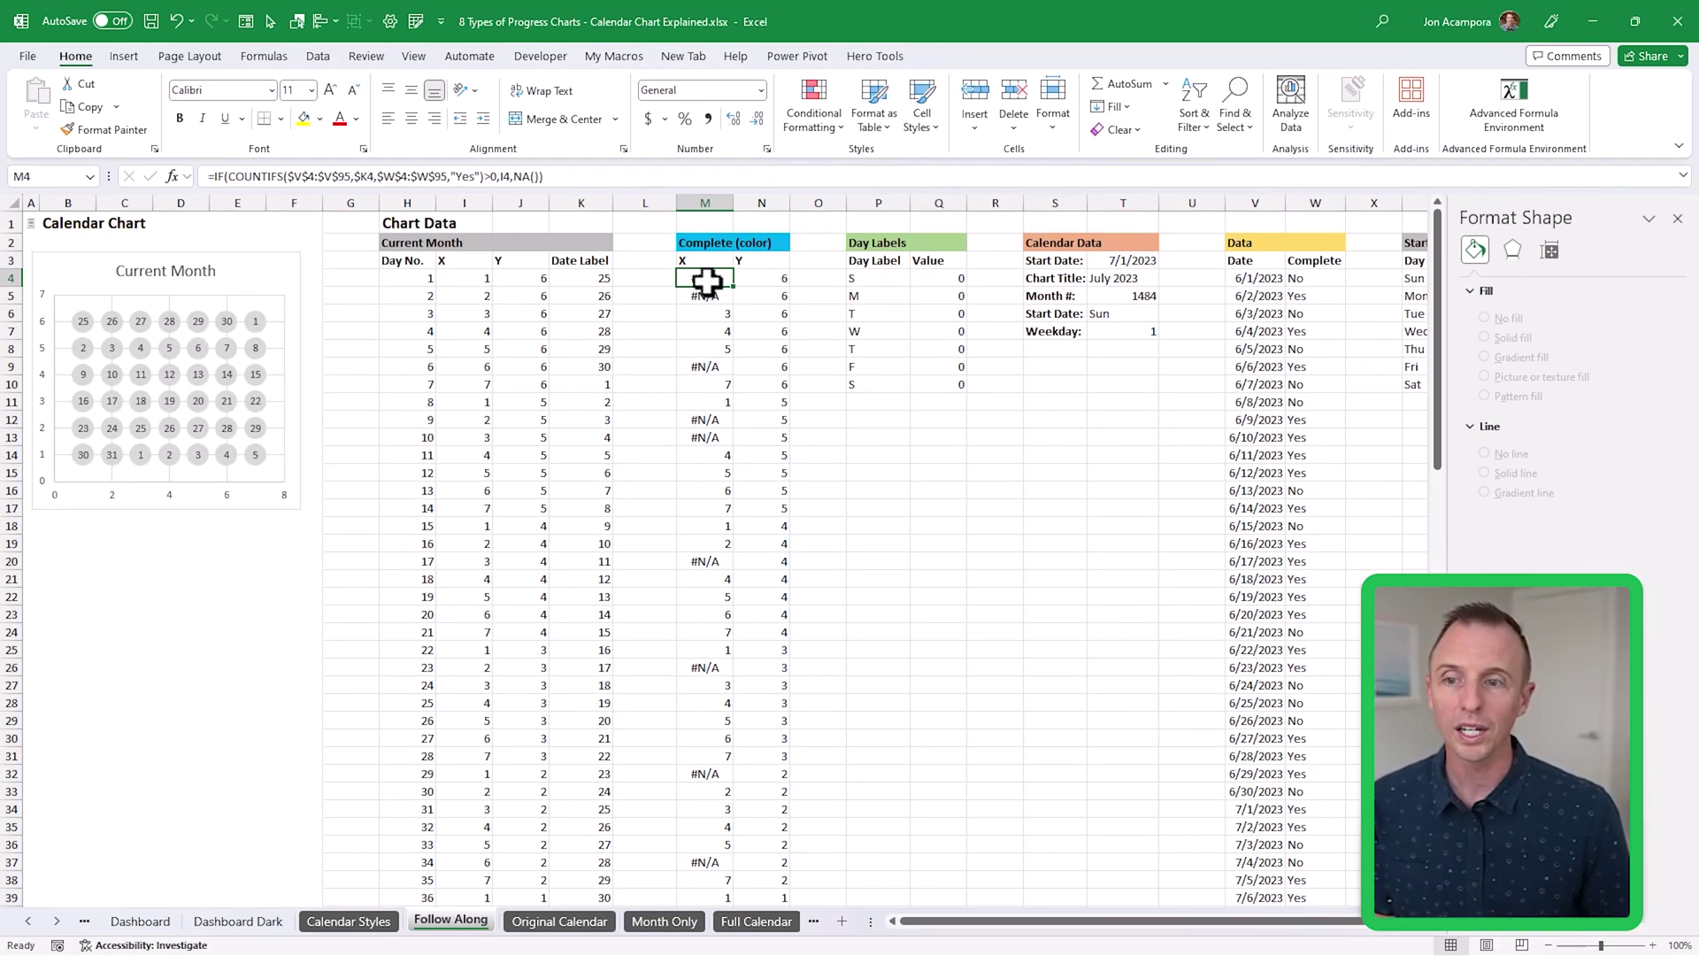
{"action": "left_click", "coordinate": [239, 254]}
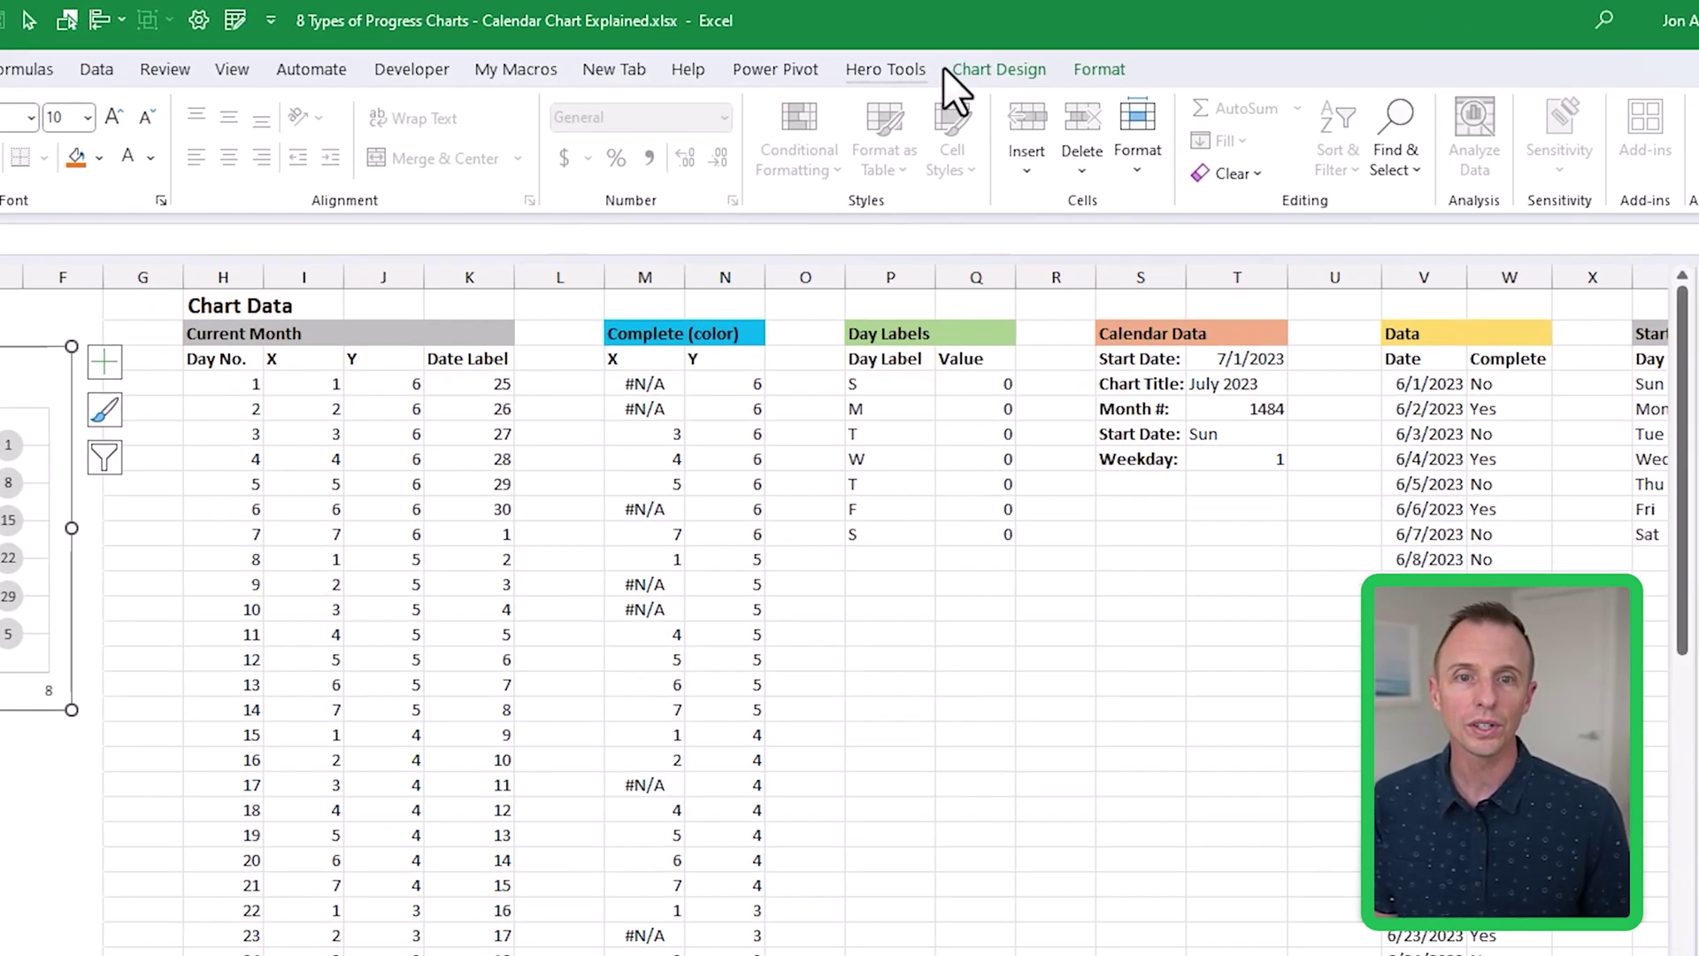
- Add a new chart series named from M2 with X values M4:M45
{"action": "left_click", "coordinate": [938, 55]}
{"action": "left_click", "coordinate": [950, 146]}
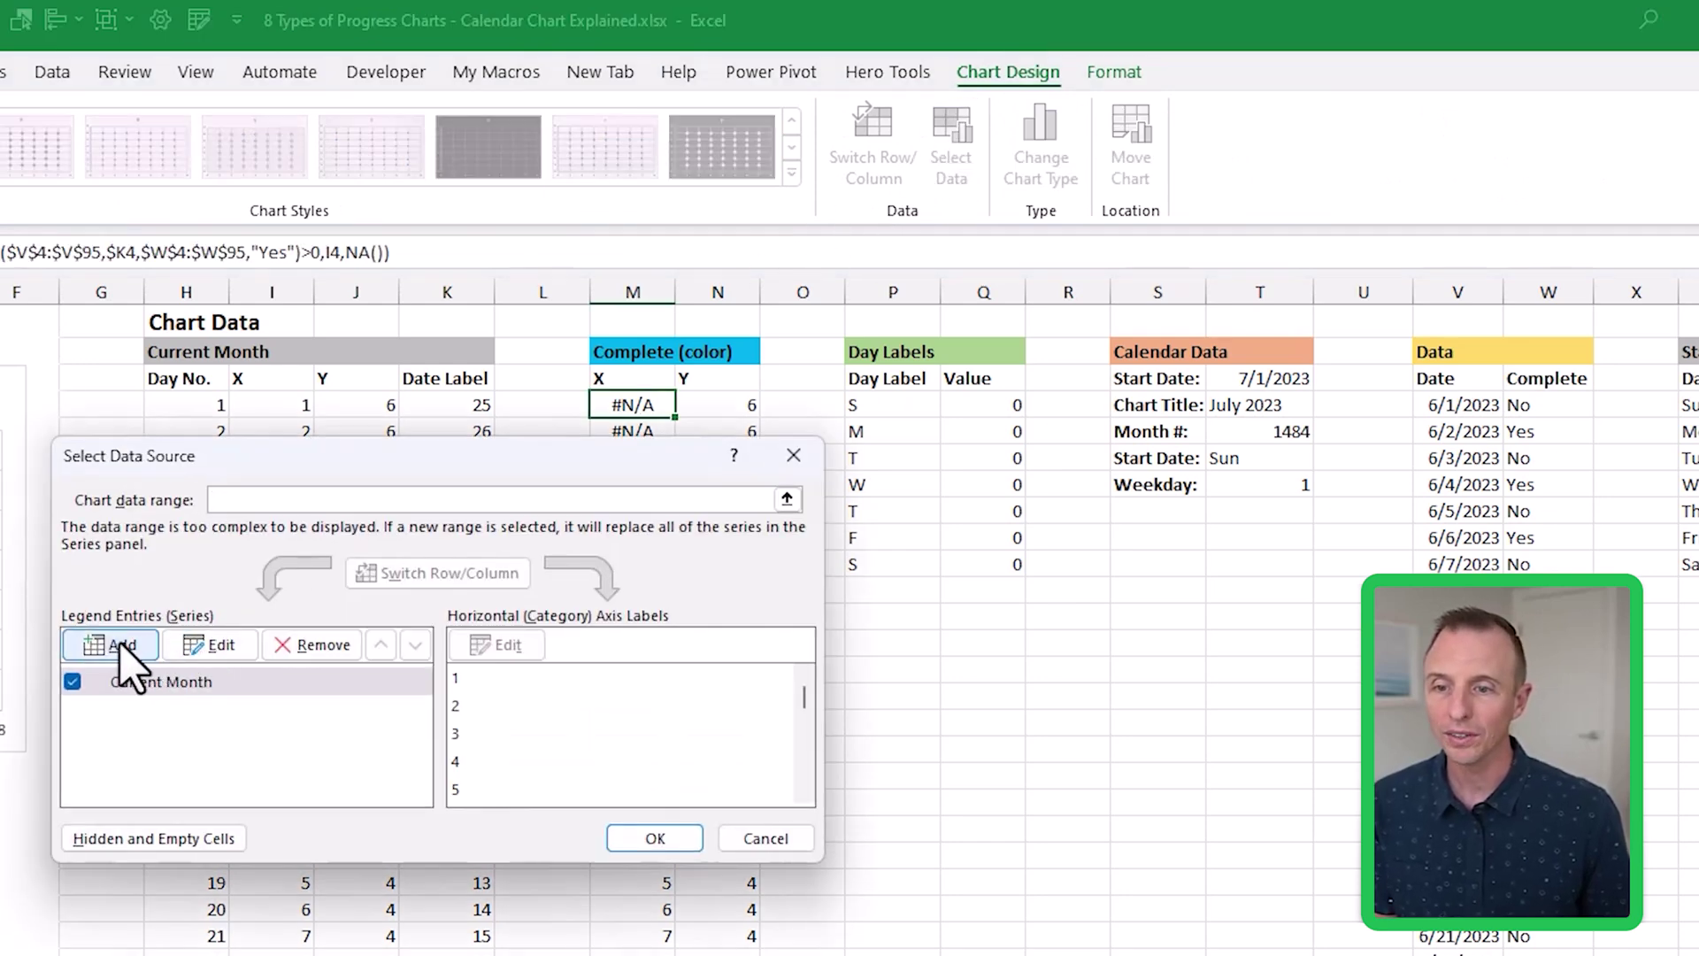
{"action": "left_click", "coordinate": [121, 644]}
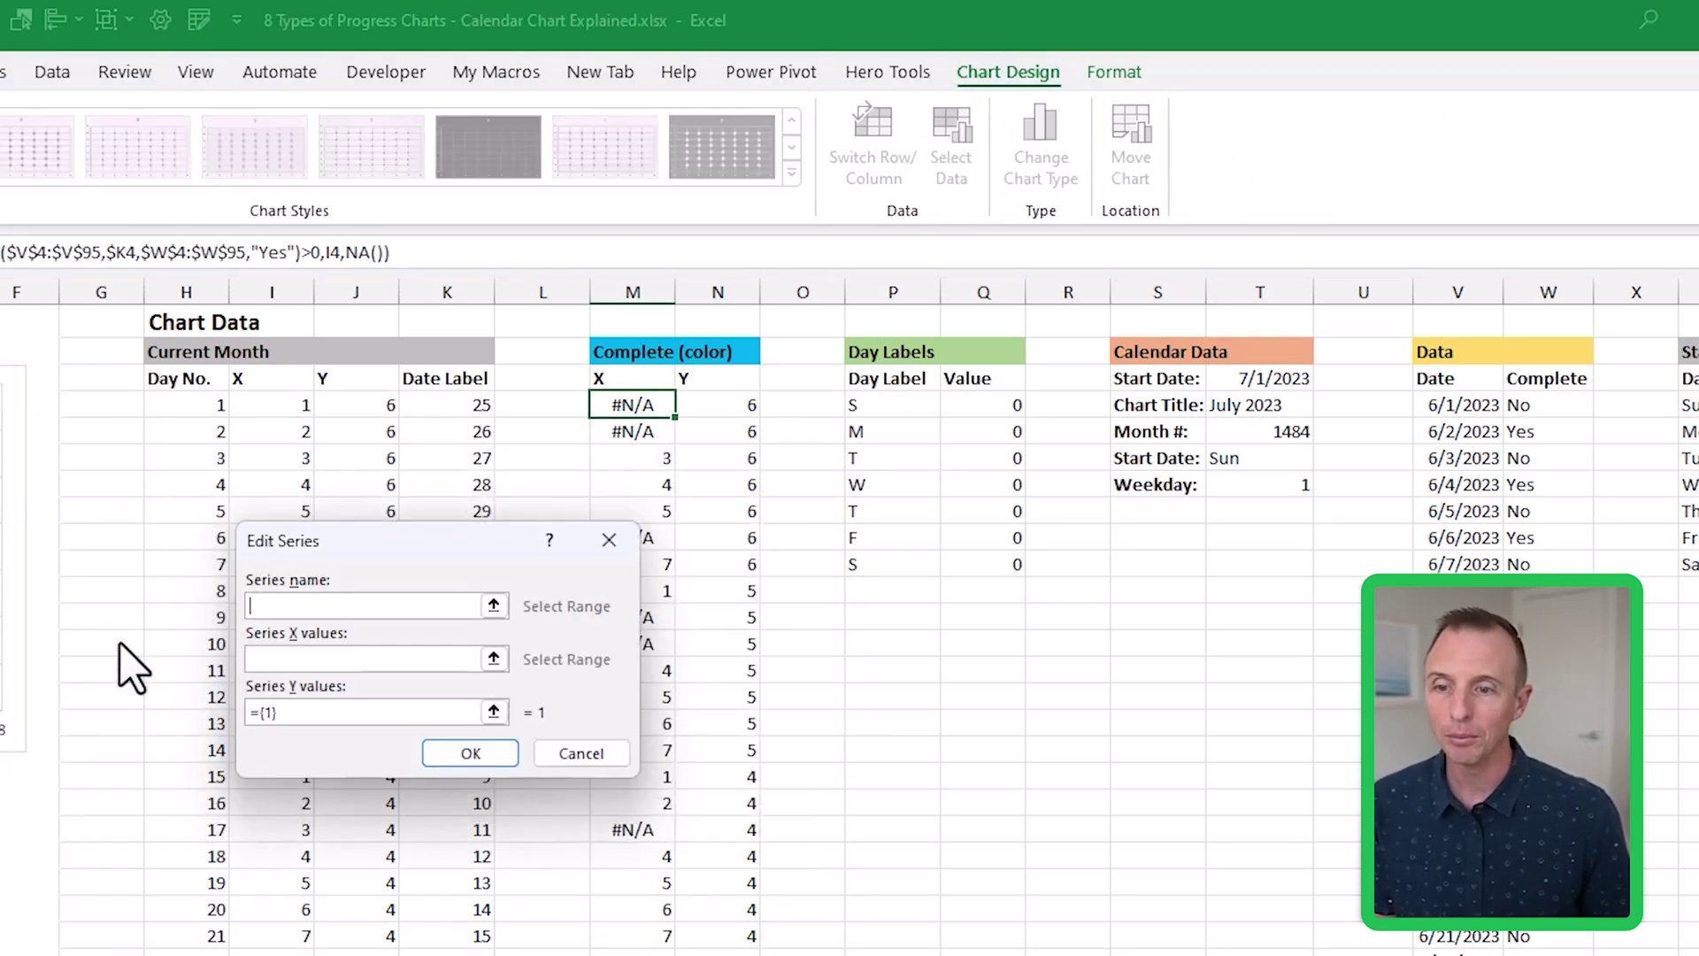
{"action": "left_click", "coordinate": [494, 606]}
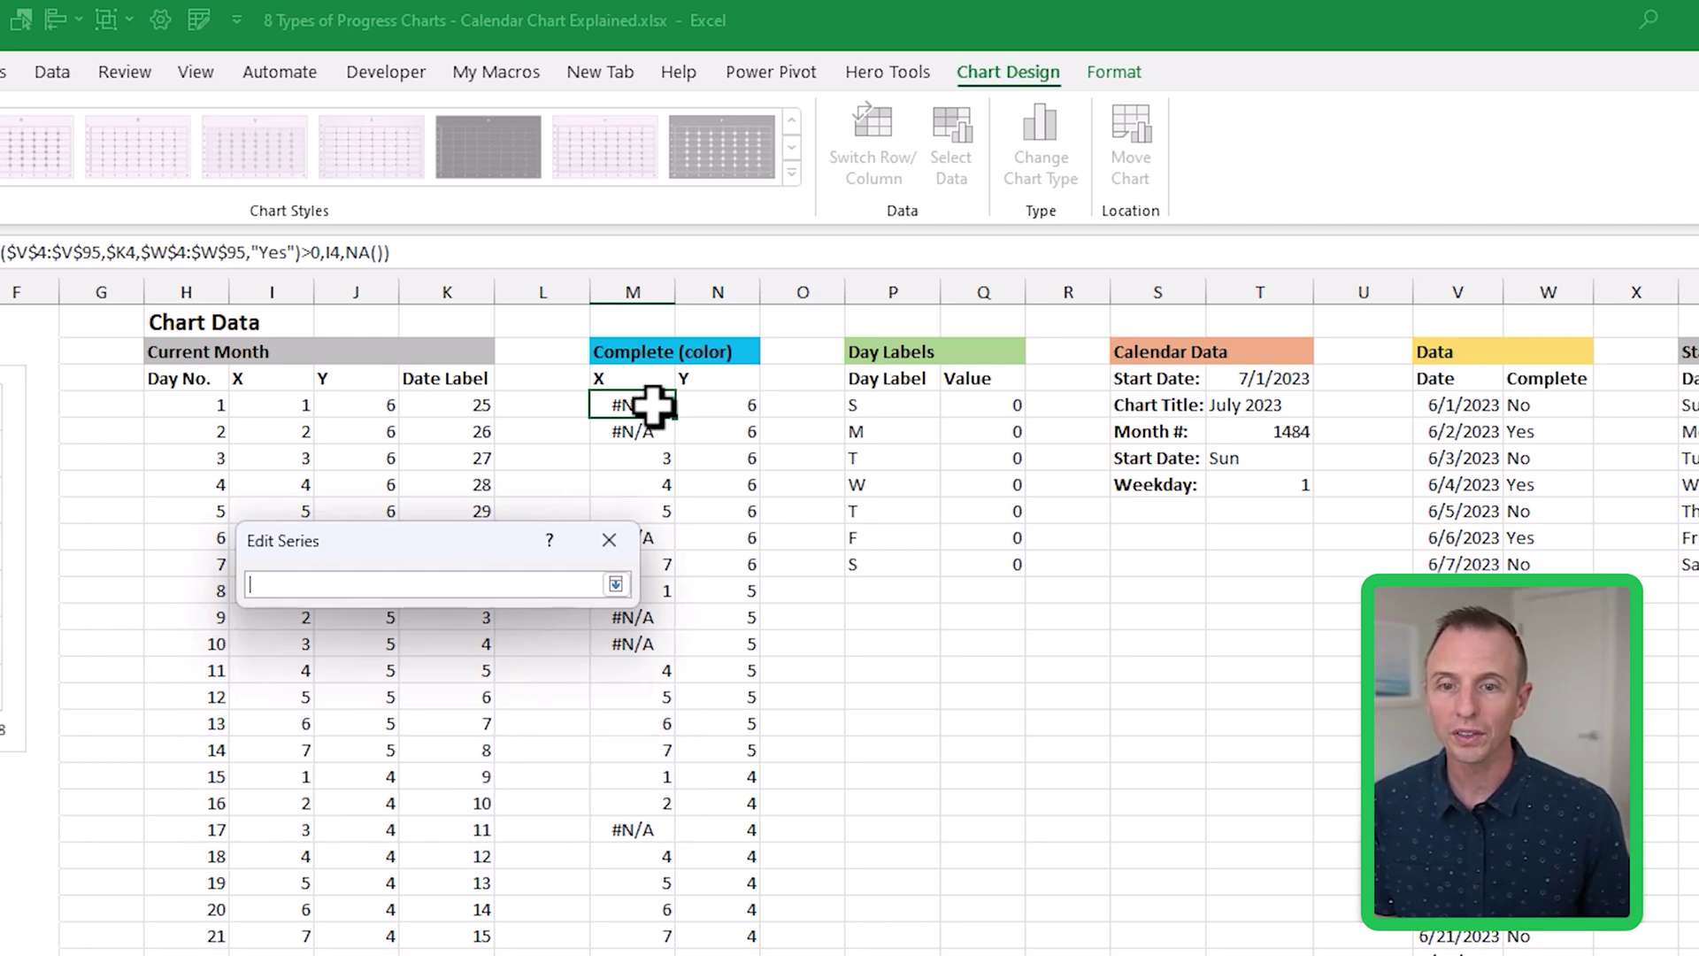
{"action": "left_click", "coordinate": [625, 350]}
{"action": "left_click", "coordinate": [615, 584]}
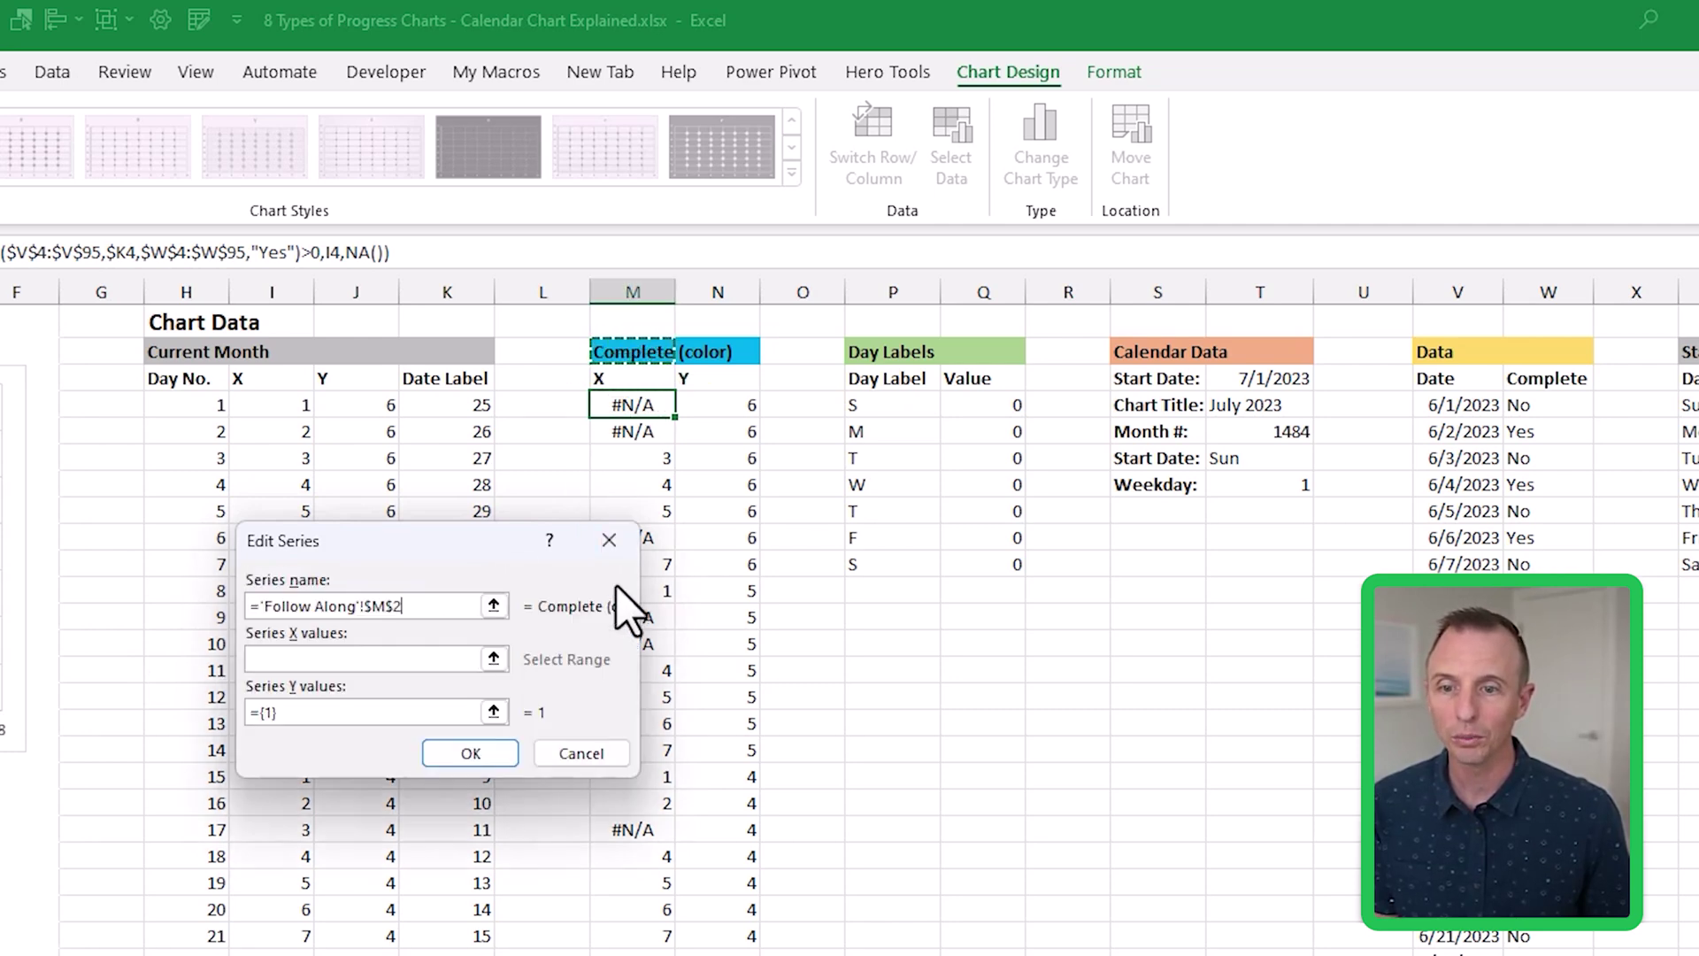
{"action": "left_click", "coordinate": [493, 659]}
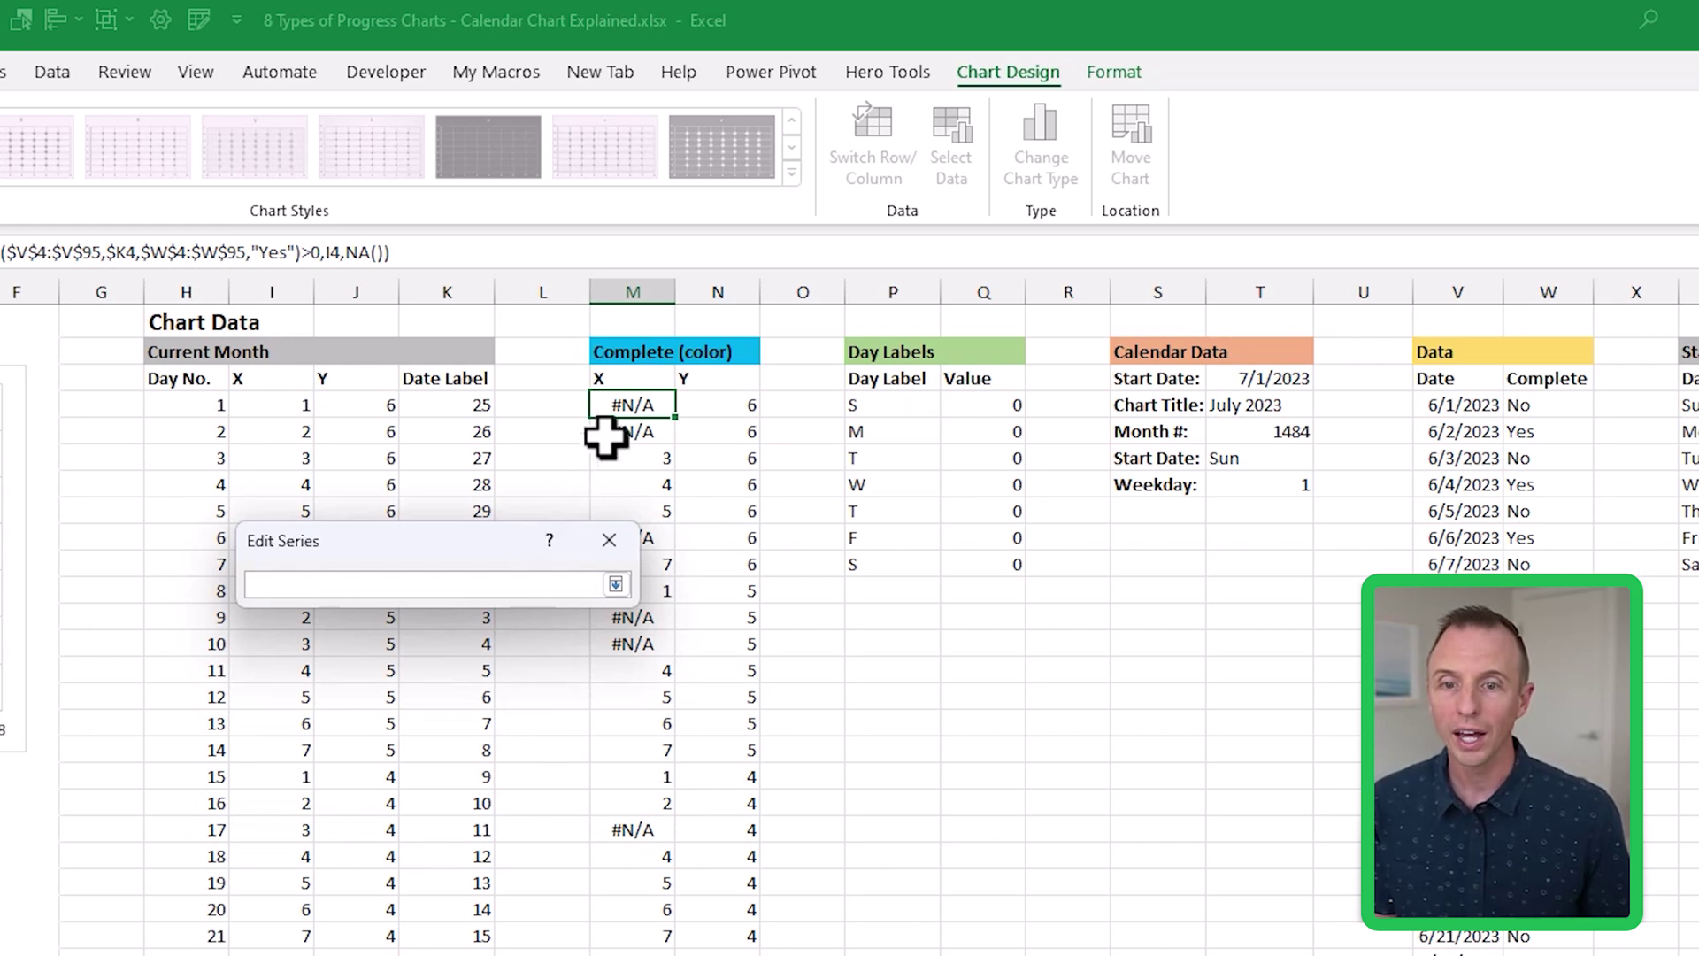
{"action": "left_click", "coordinate": [624, 405]}
{"action": "key", "text": "ctrl+shift+Down"}
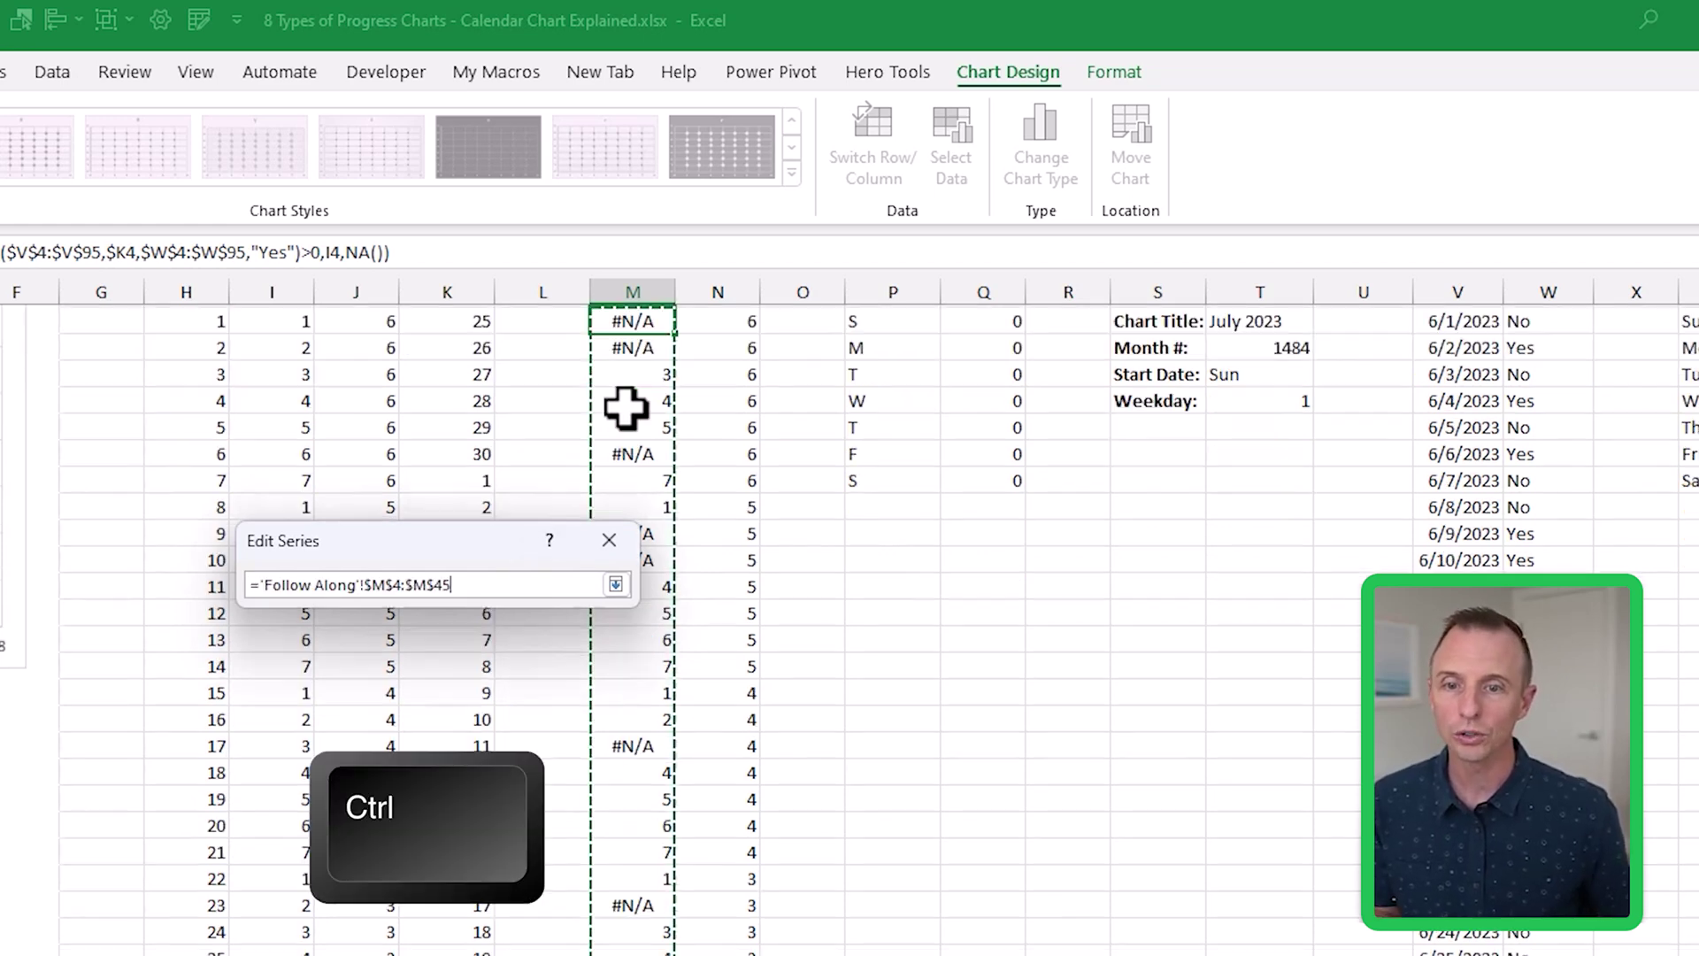
{"action": "left_click", "coordinate": [615, 584]}
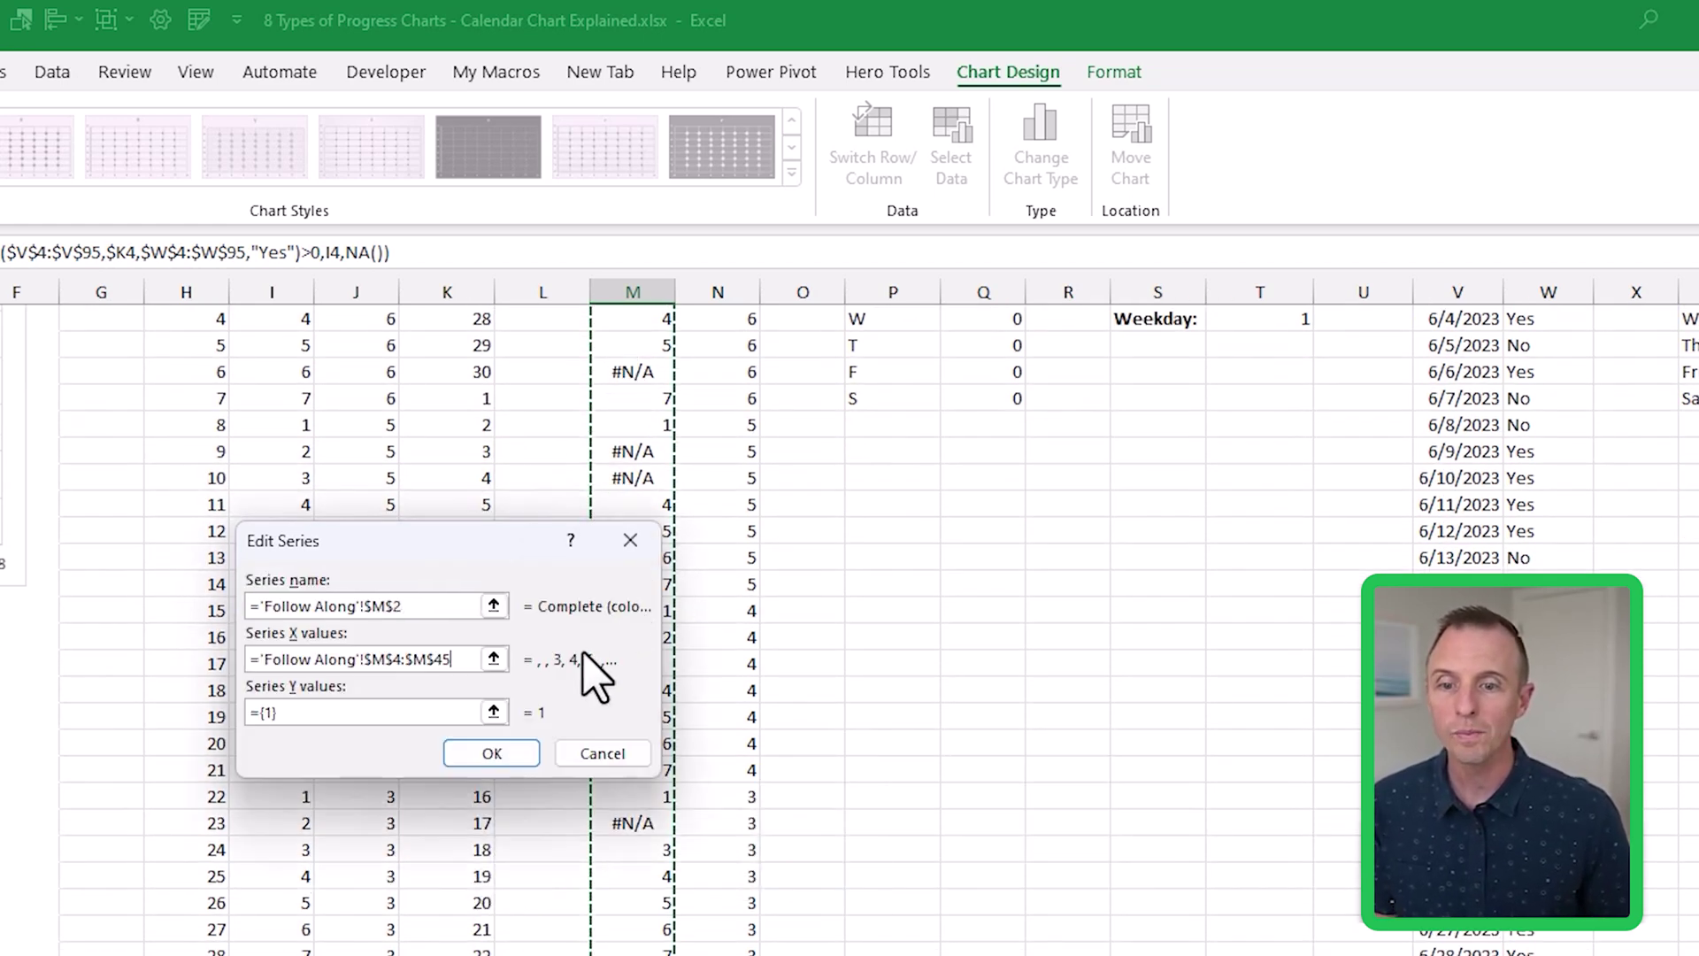
- Set the new series' Y values to N4:N45 and confirm the Complete (color) series
{"action": "left_click", "coordinate": [485, 705]}
{"action": "scroll", "coordinate": [630, 540], "scroll_direction": "up", "scroll_amount": 2}
{"action": "left_click", "coordinate": [739, 404]}
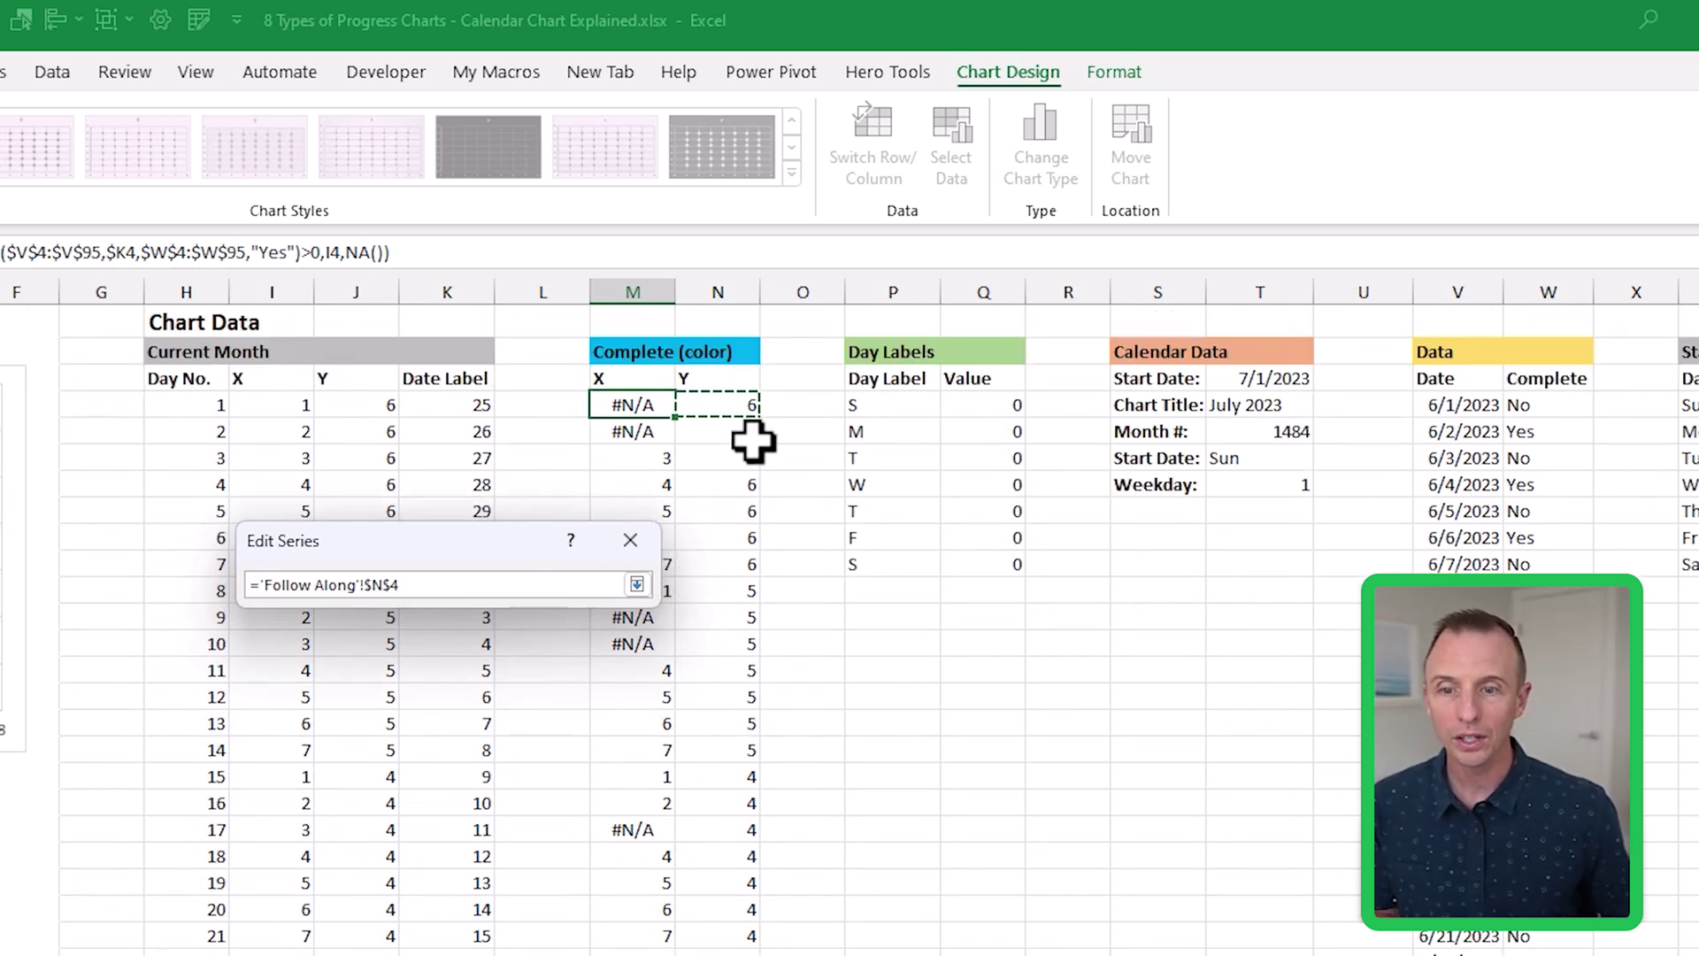
{"action": "key", "text": "ctrl+shift+Down"}
{"action": "left_click", "coordinate": [637, 584]}
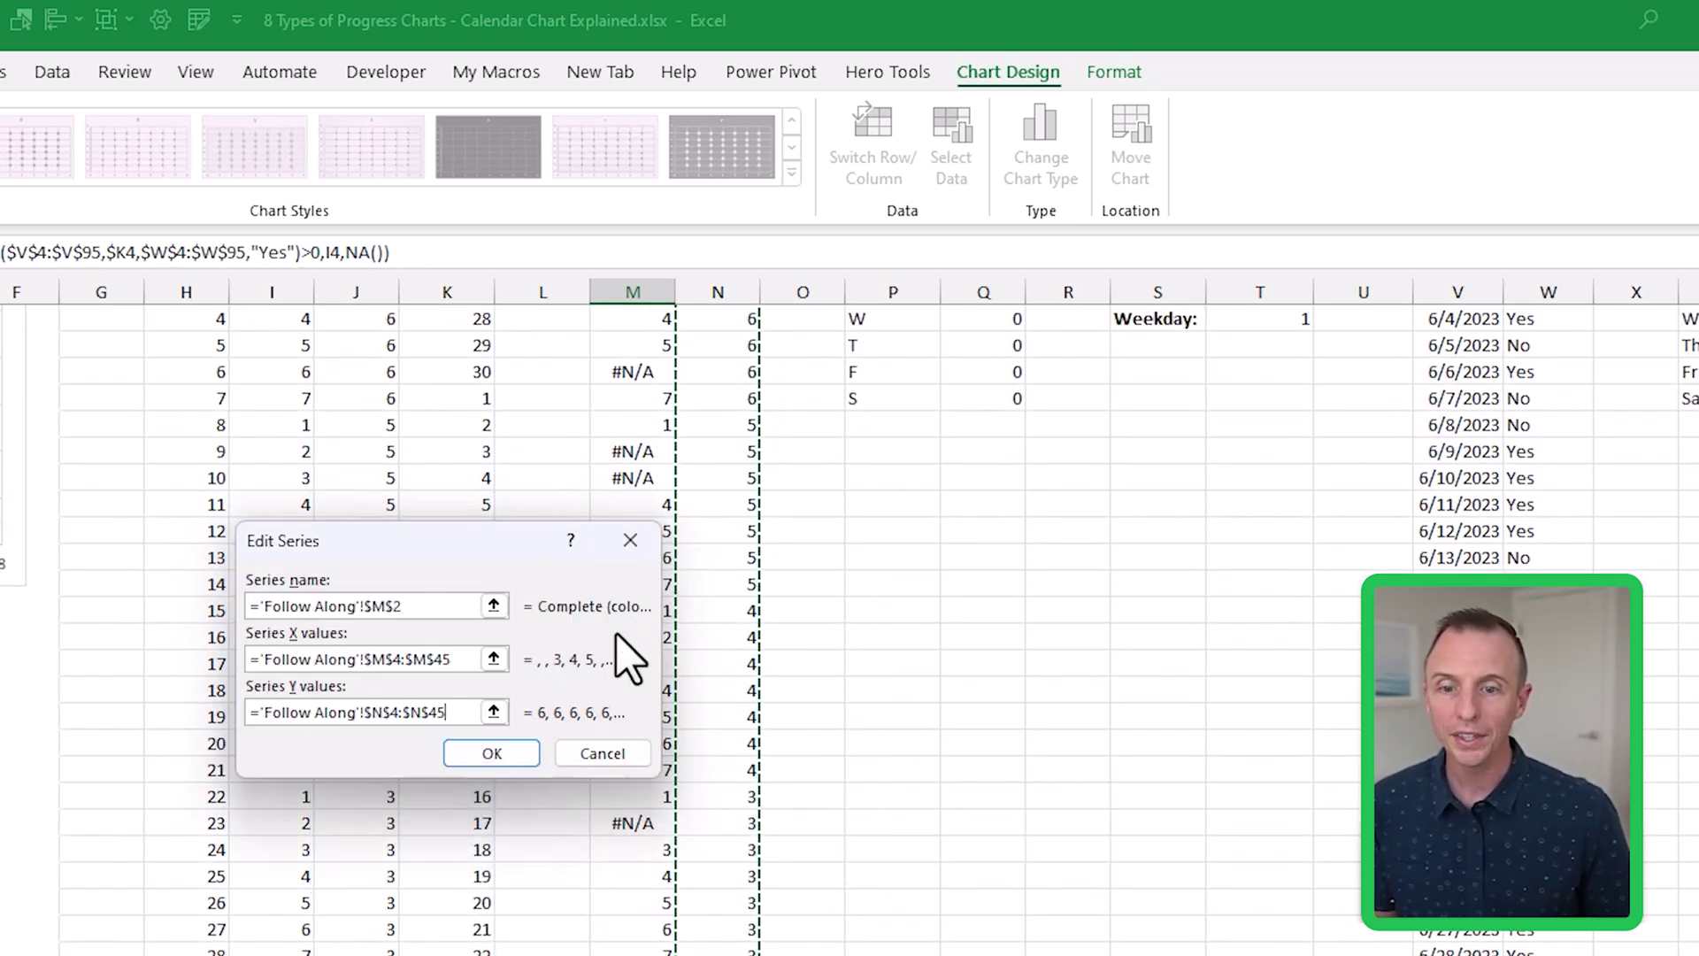
{"action": "left_click", "coordinate": [522, 753]}
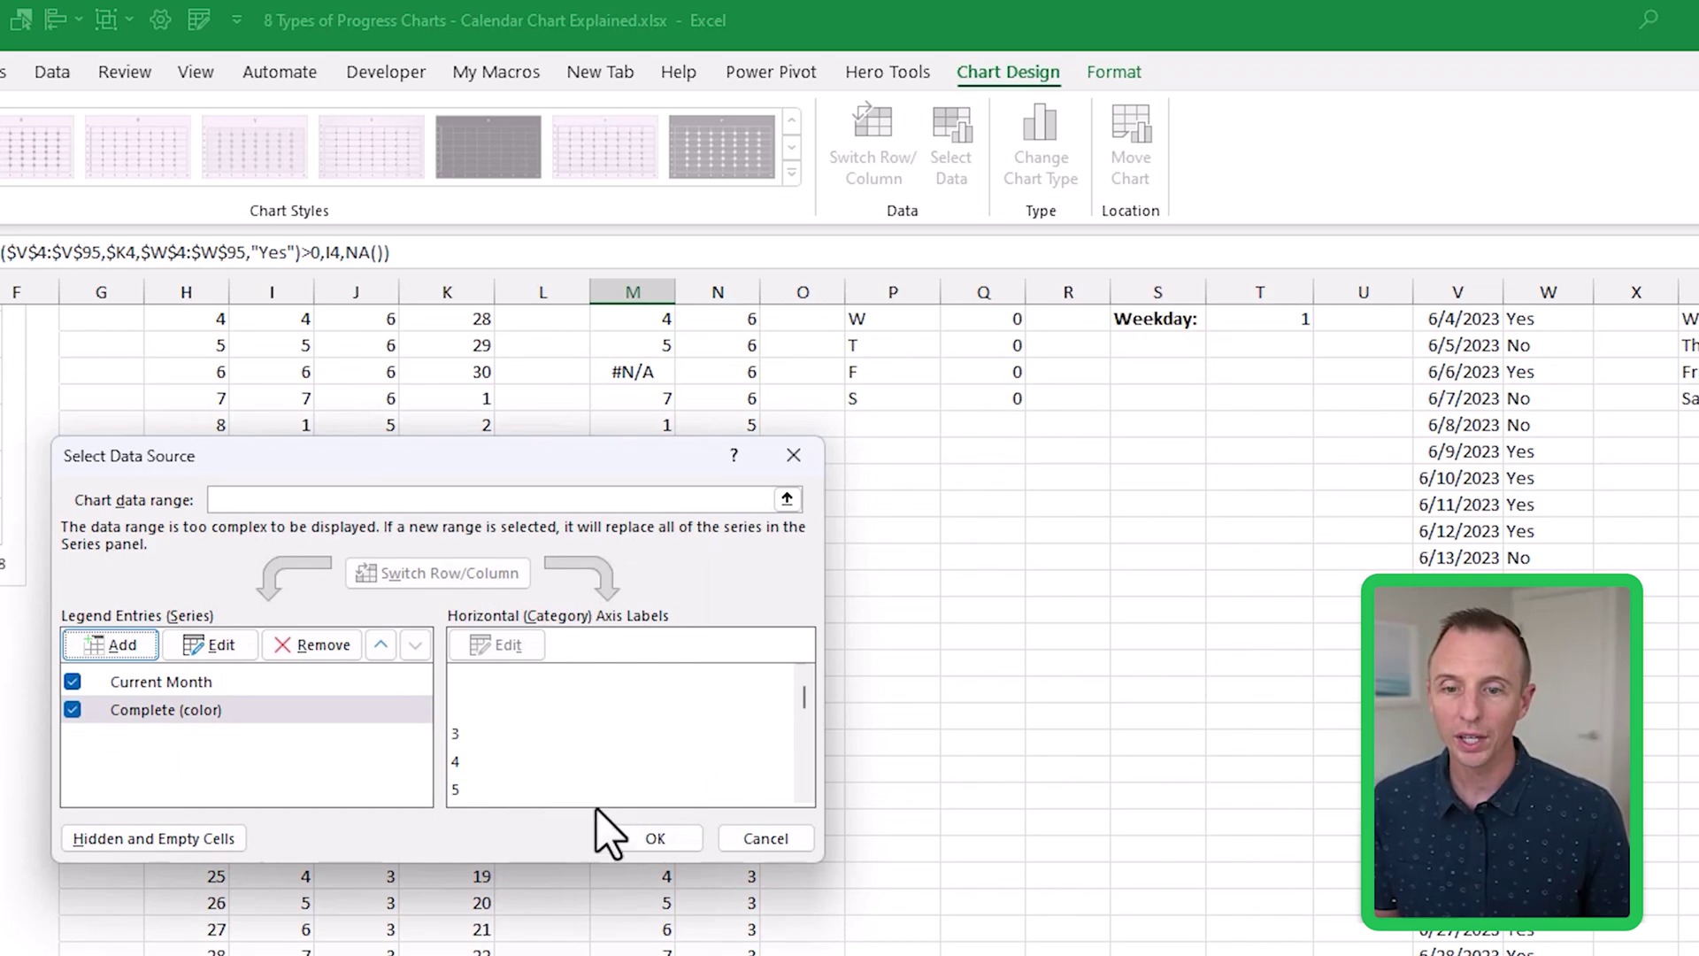
{"action": "left_click", "coordinate": [651, 843]}
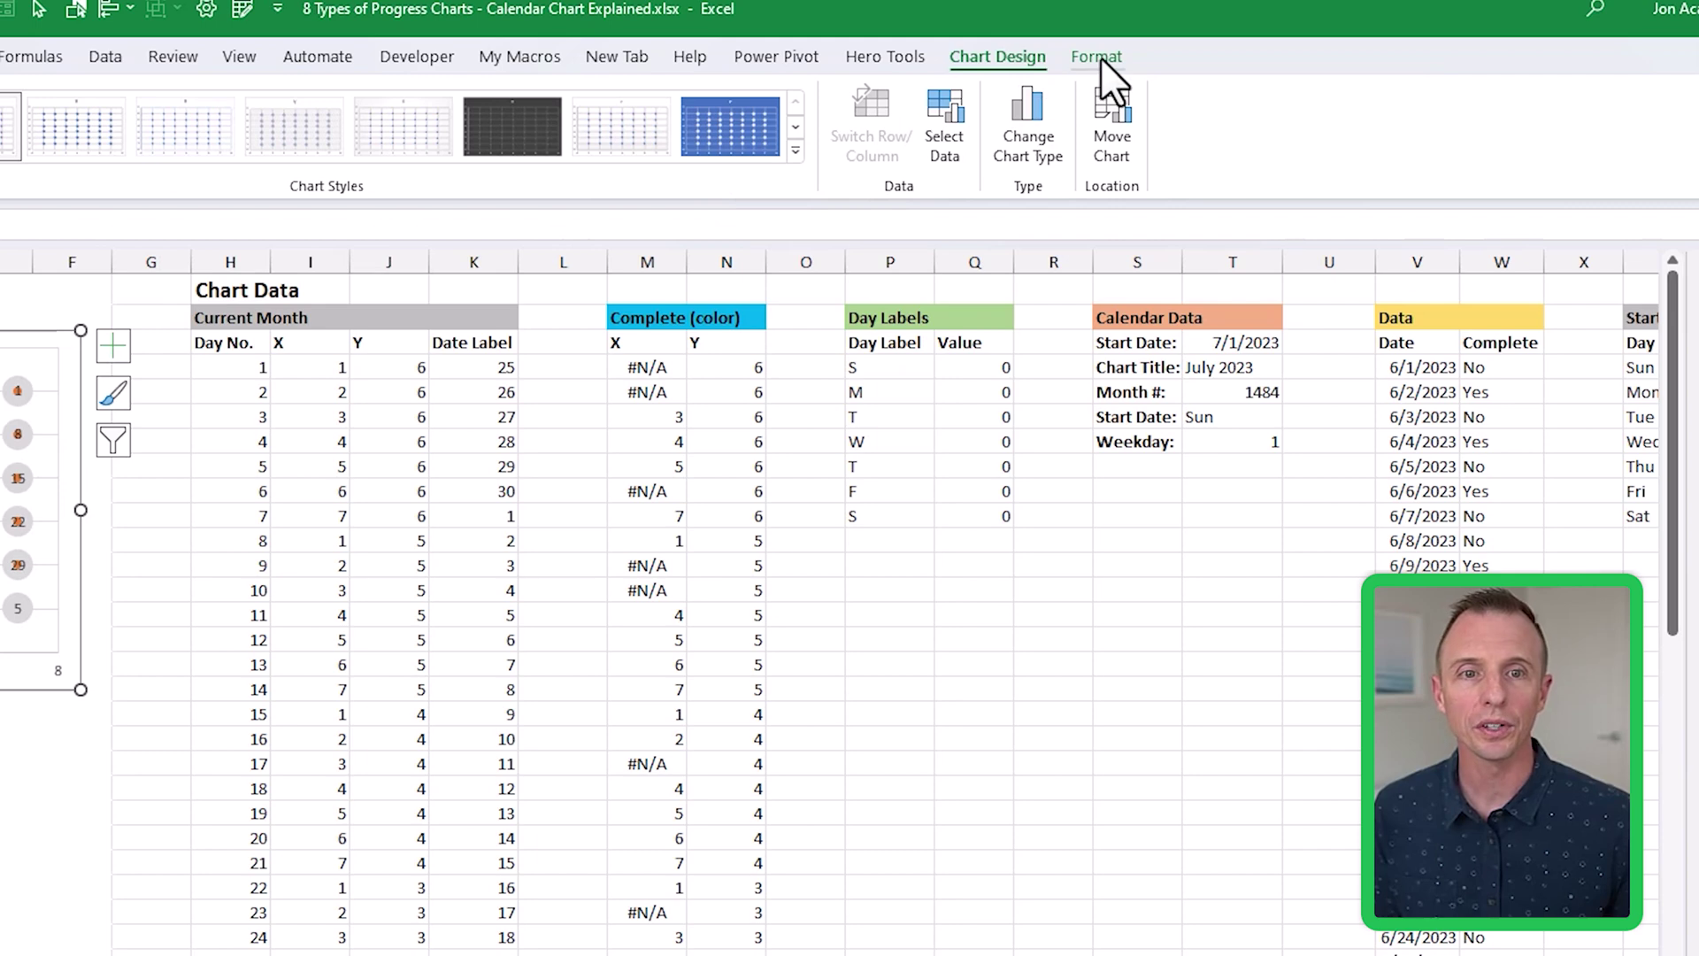
- Give the Complete (color) series a built-in marker of size 19
{"action": "left_click", "coordinate": [1098, 57]}
{"action": "left_click", "coordinate": [181, 93]}
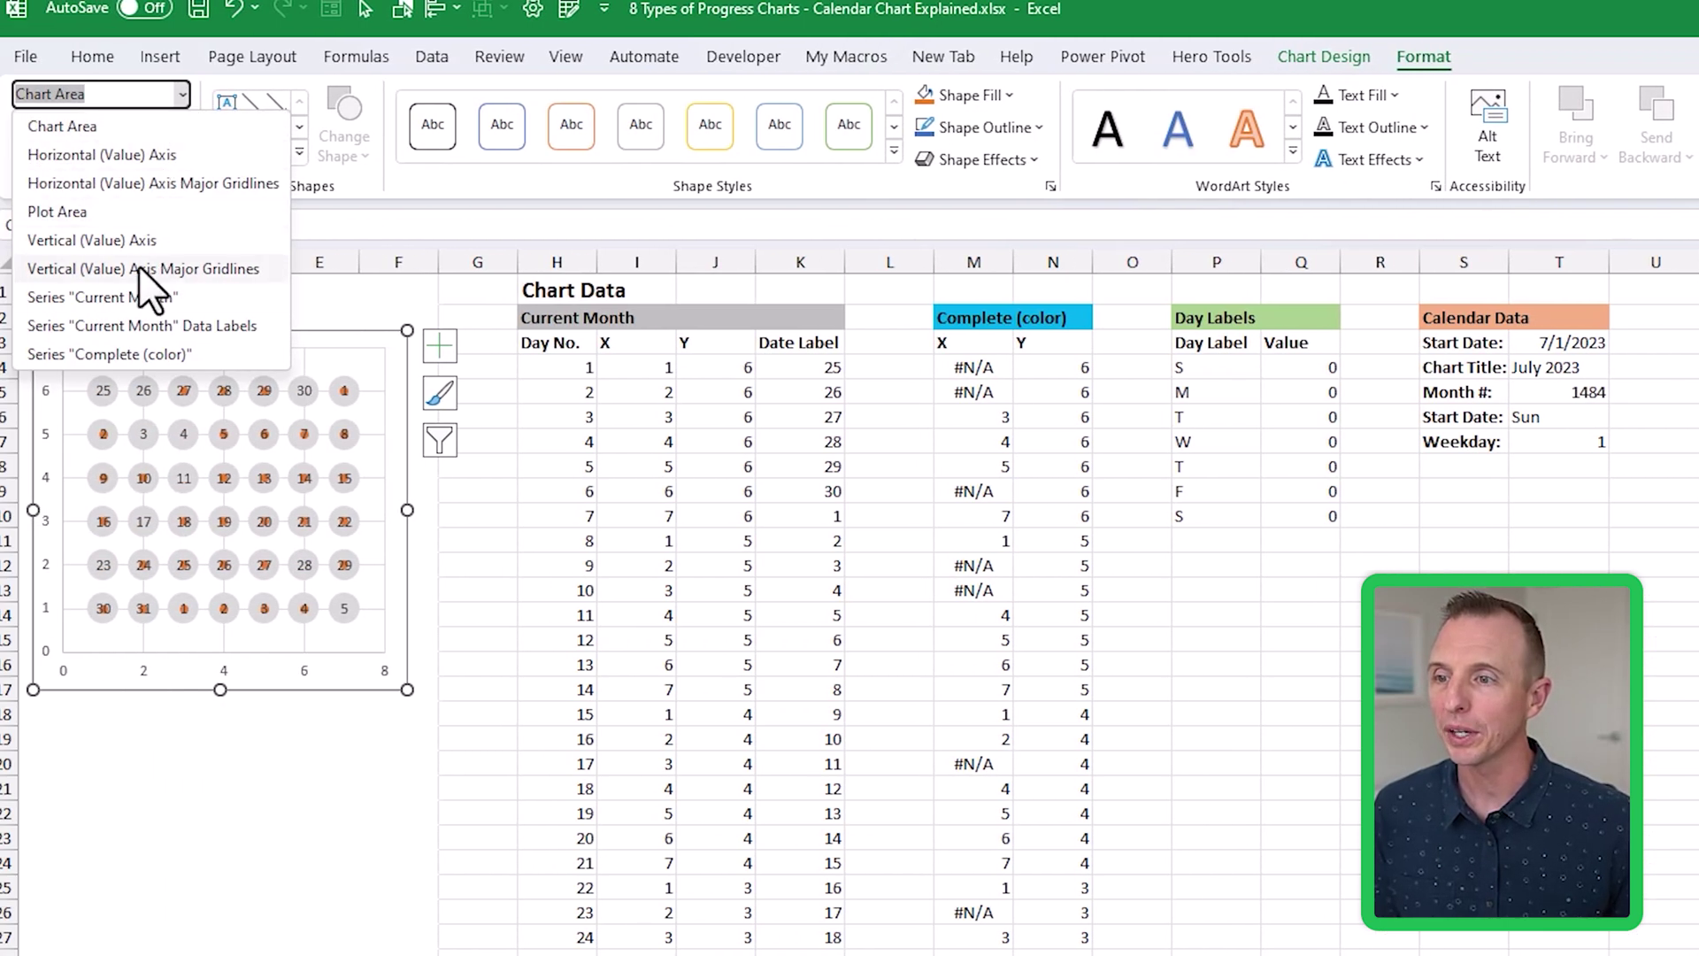
{"action": "left_click", "coordinate": [83, 355]}
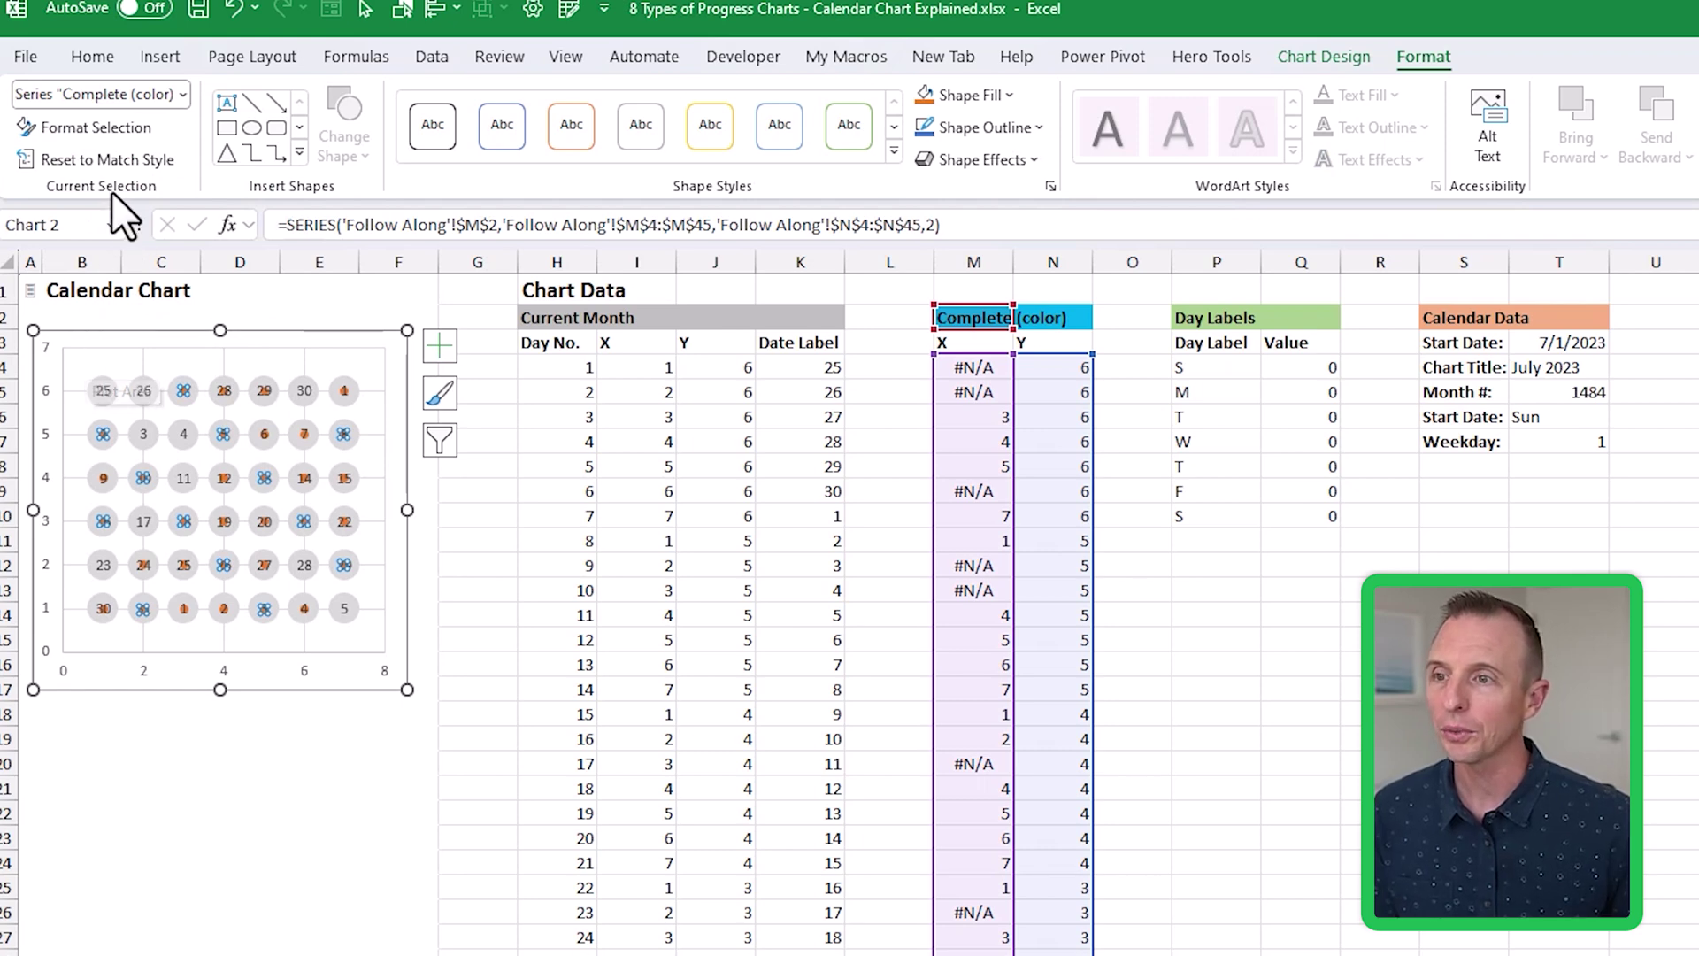
{"action": "left_click", "coordinate": [106, 129]}
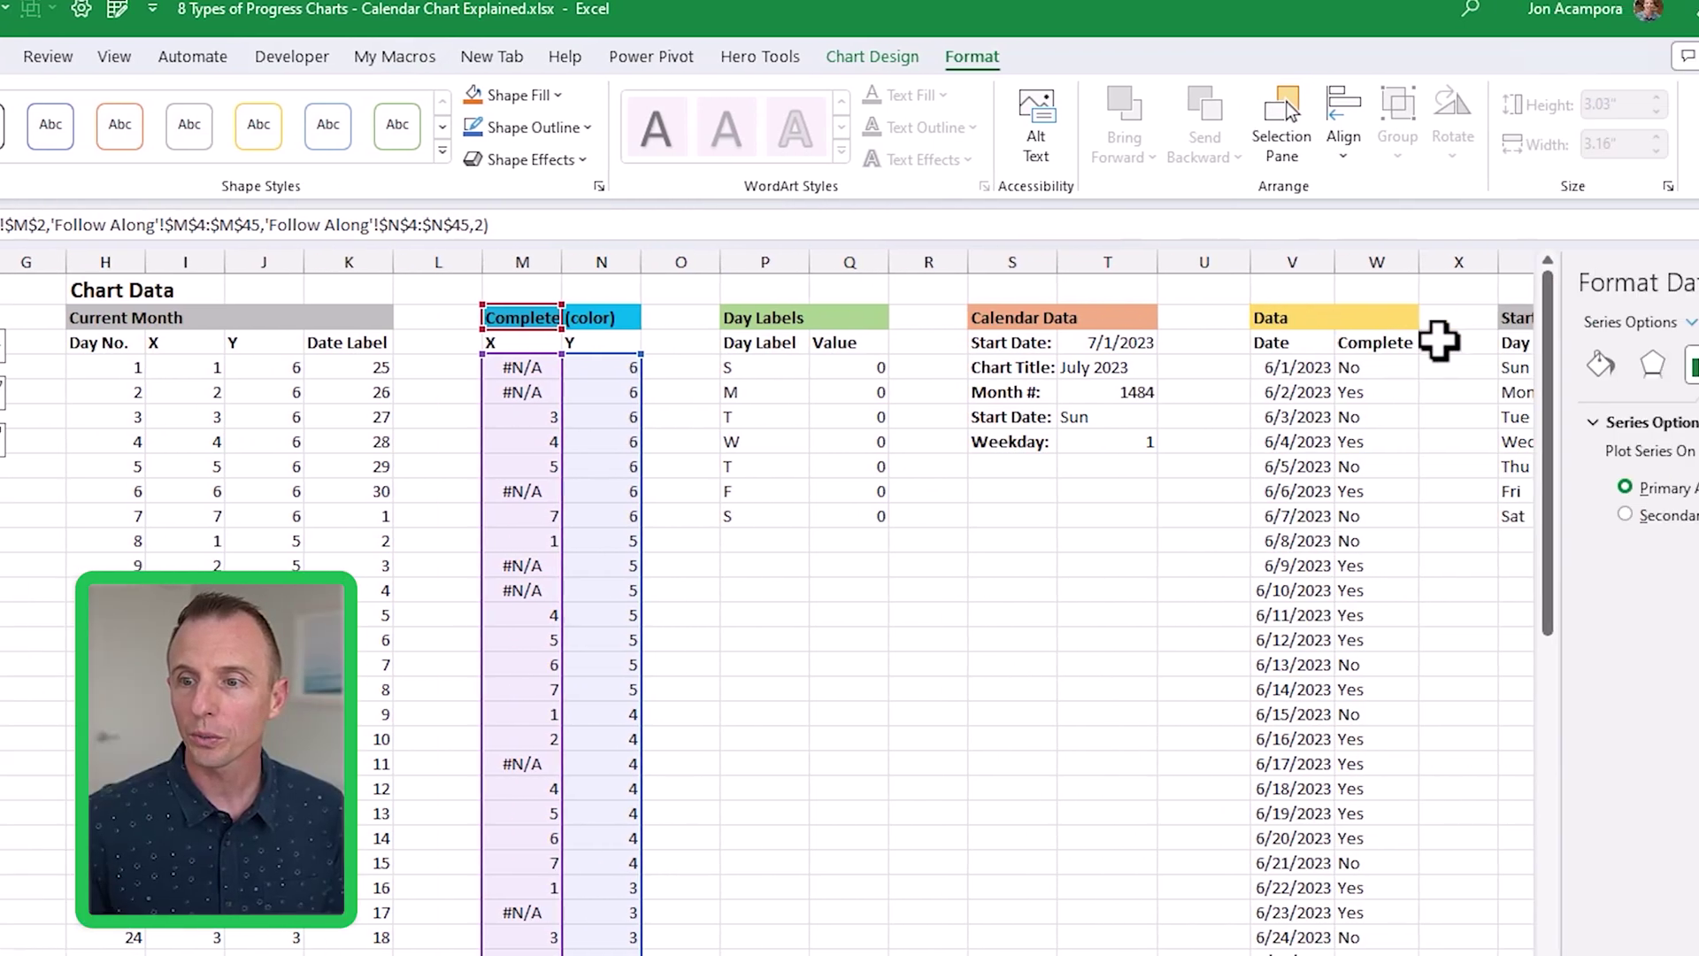
{"action": "left_click", "coordinate": [1600, 364]}
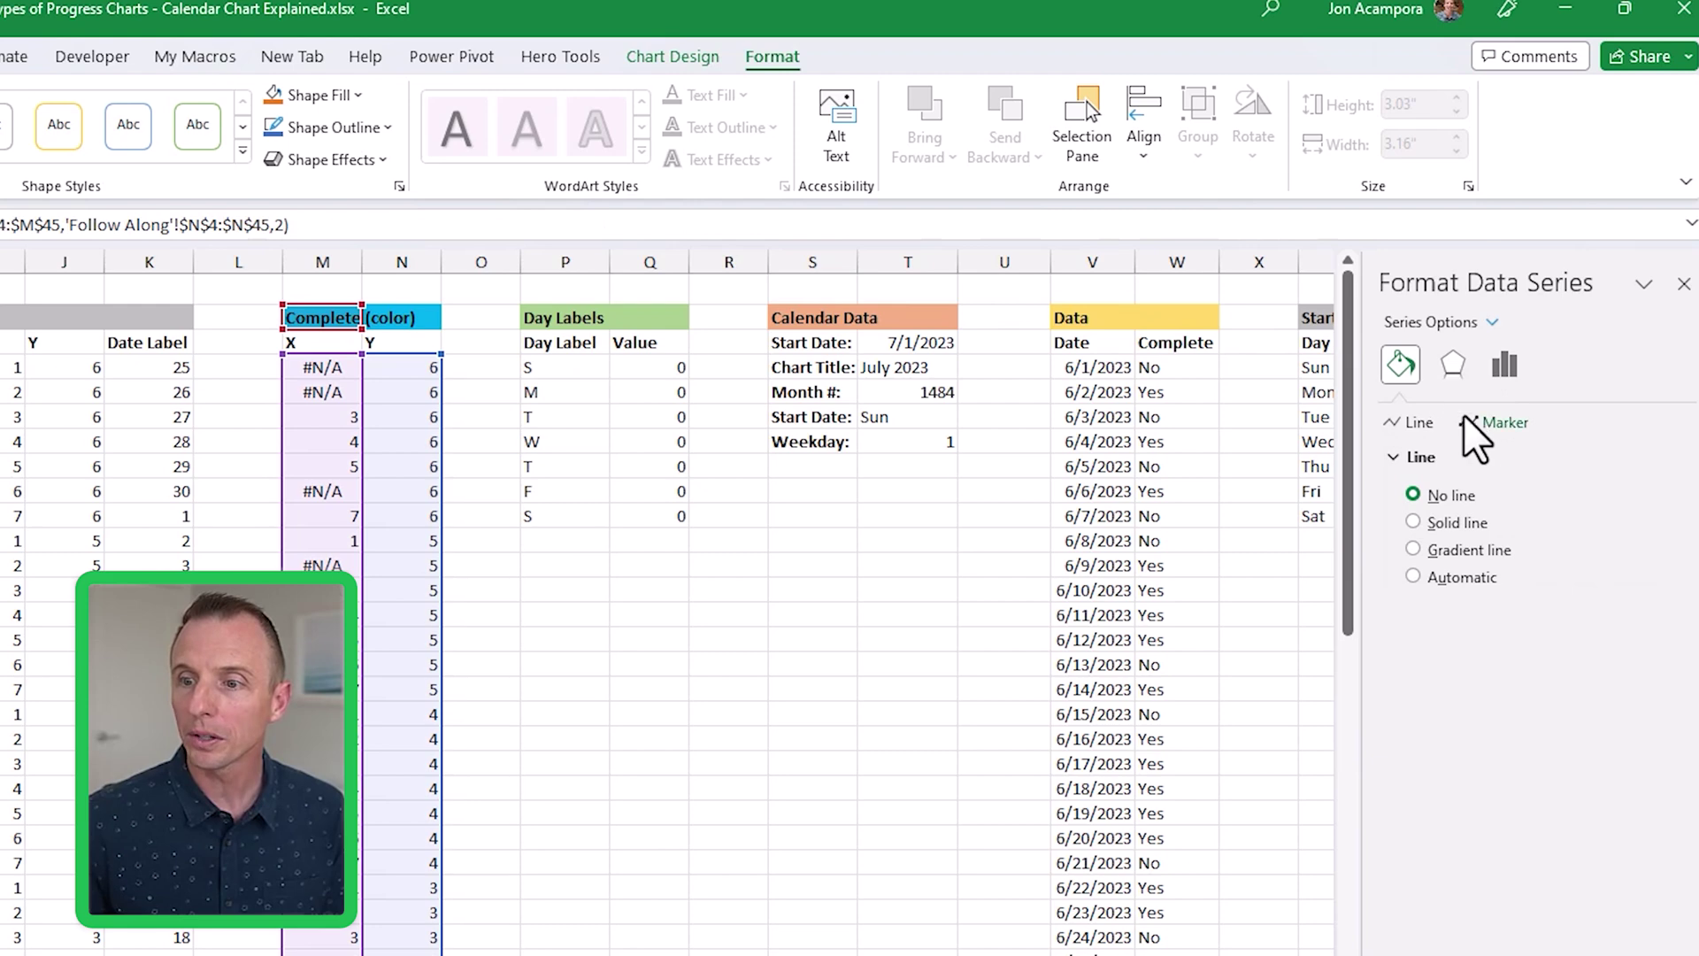
{"action": "left_click", "coordinate": [1485, 422]}
{"action": "left_click", "coordinate": [1397, 457]}
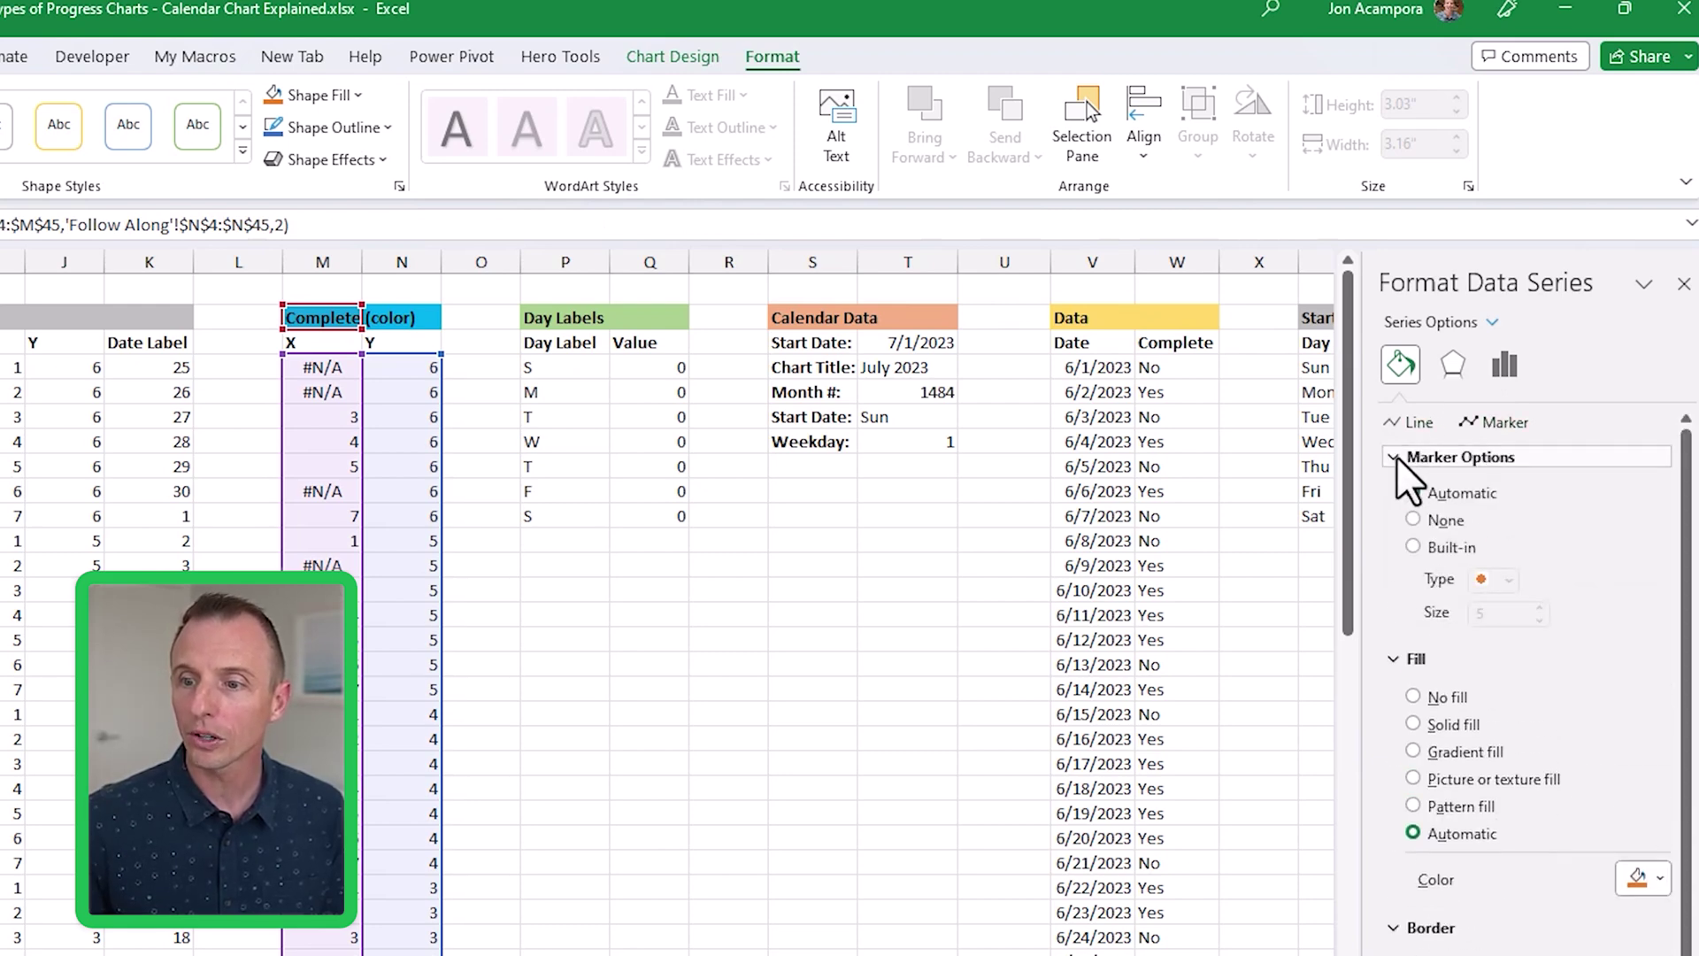
{"action": "left_click", "coordinate": [1471, 547]}
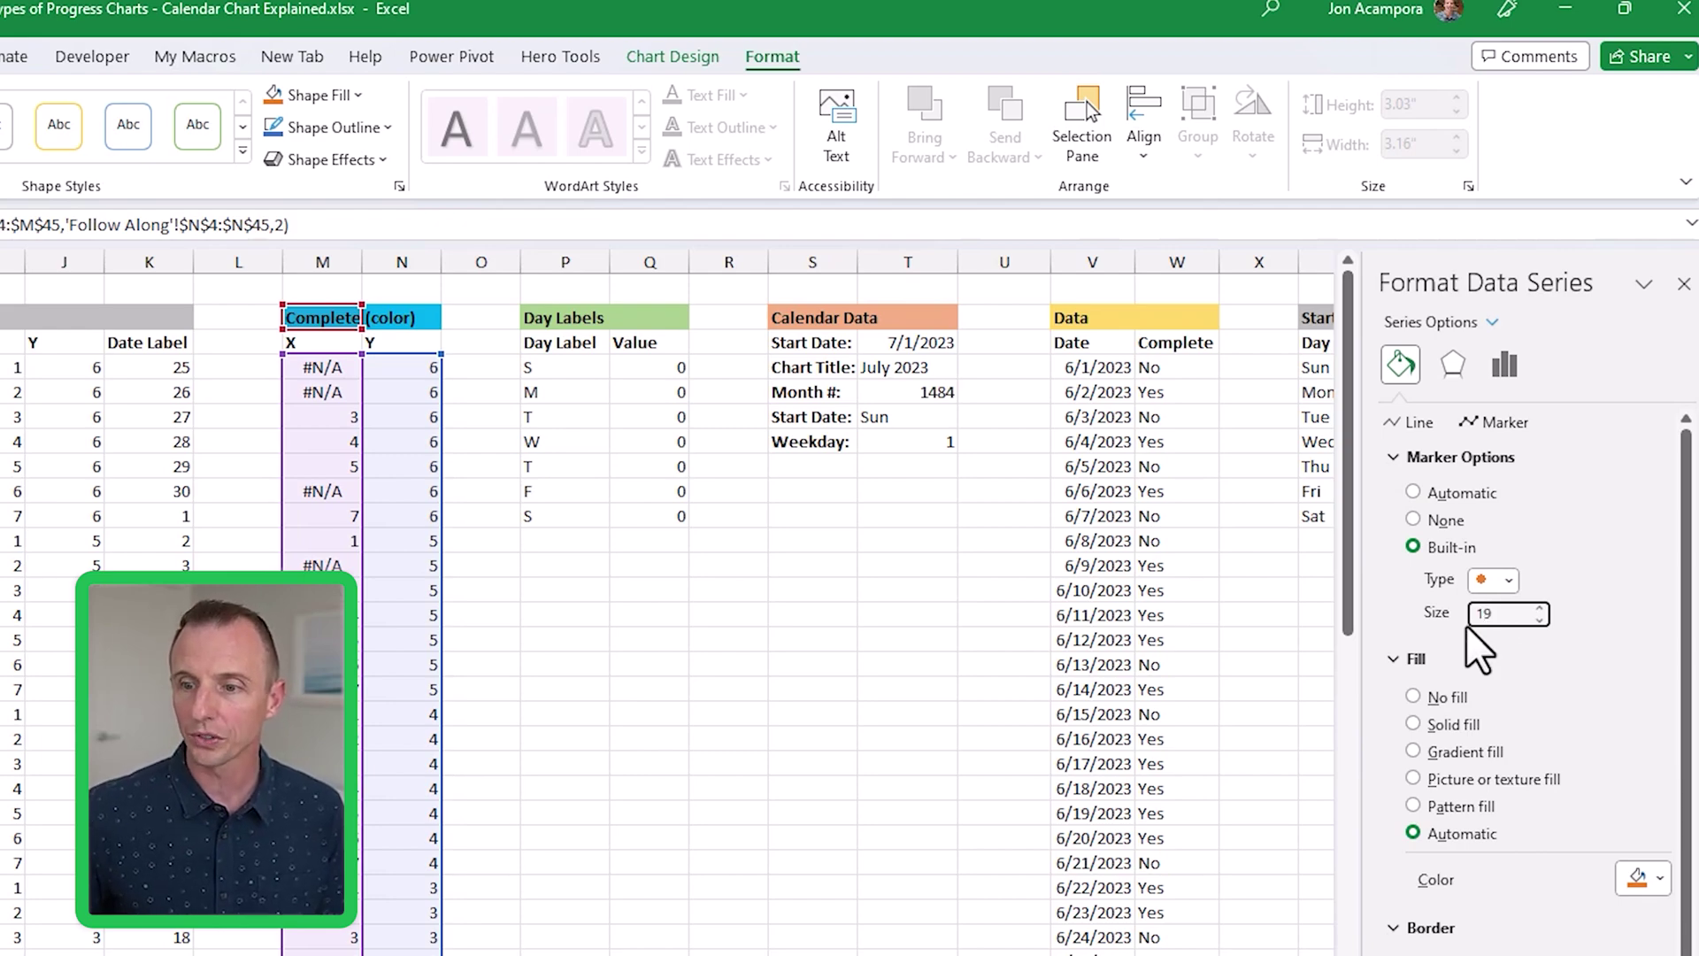
- Fill the completed-day markers solid blue and remove their border
{"action": "left_click", "coordinate": [1414, 724]}
{"action": "left_click", "coordinate": [1659, 878]}
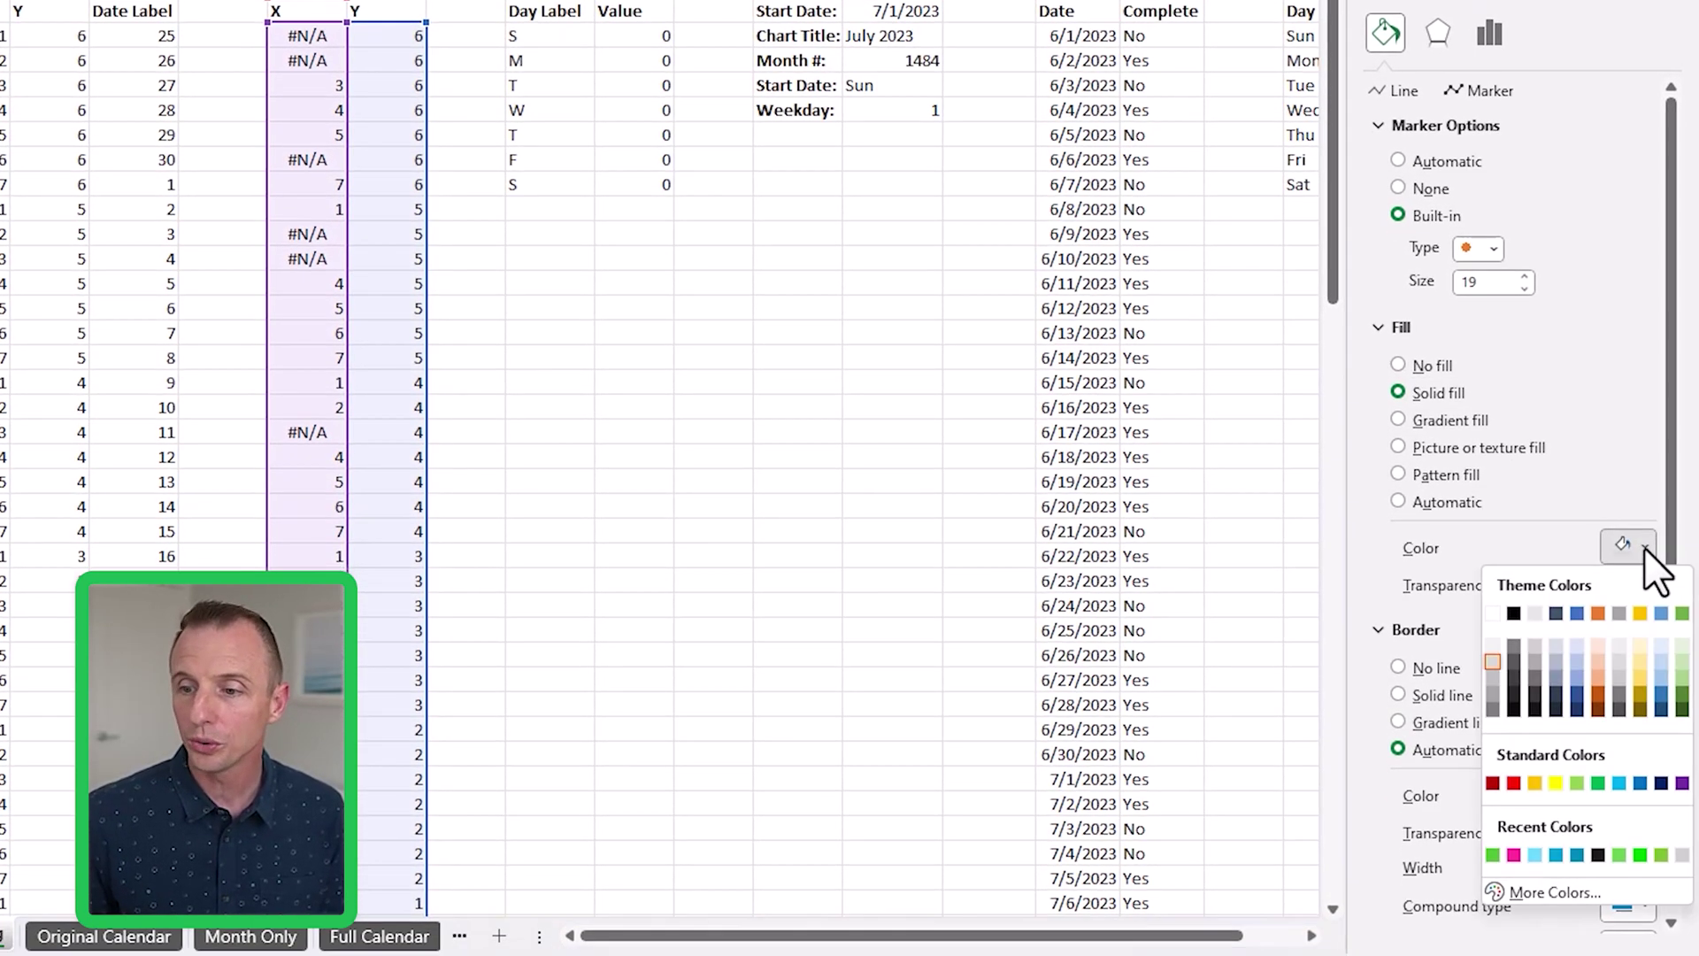
{"action": "left_click", "coordinate": [1618, 781]}
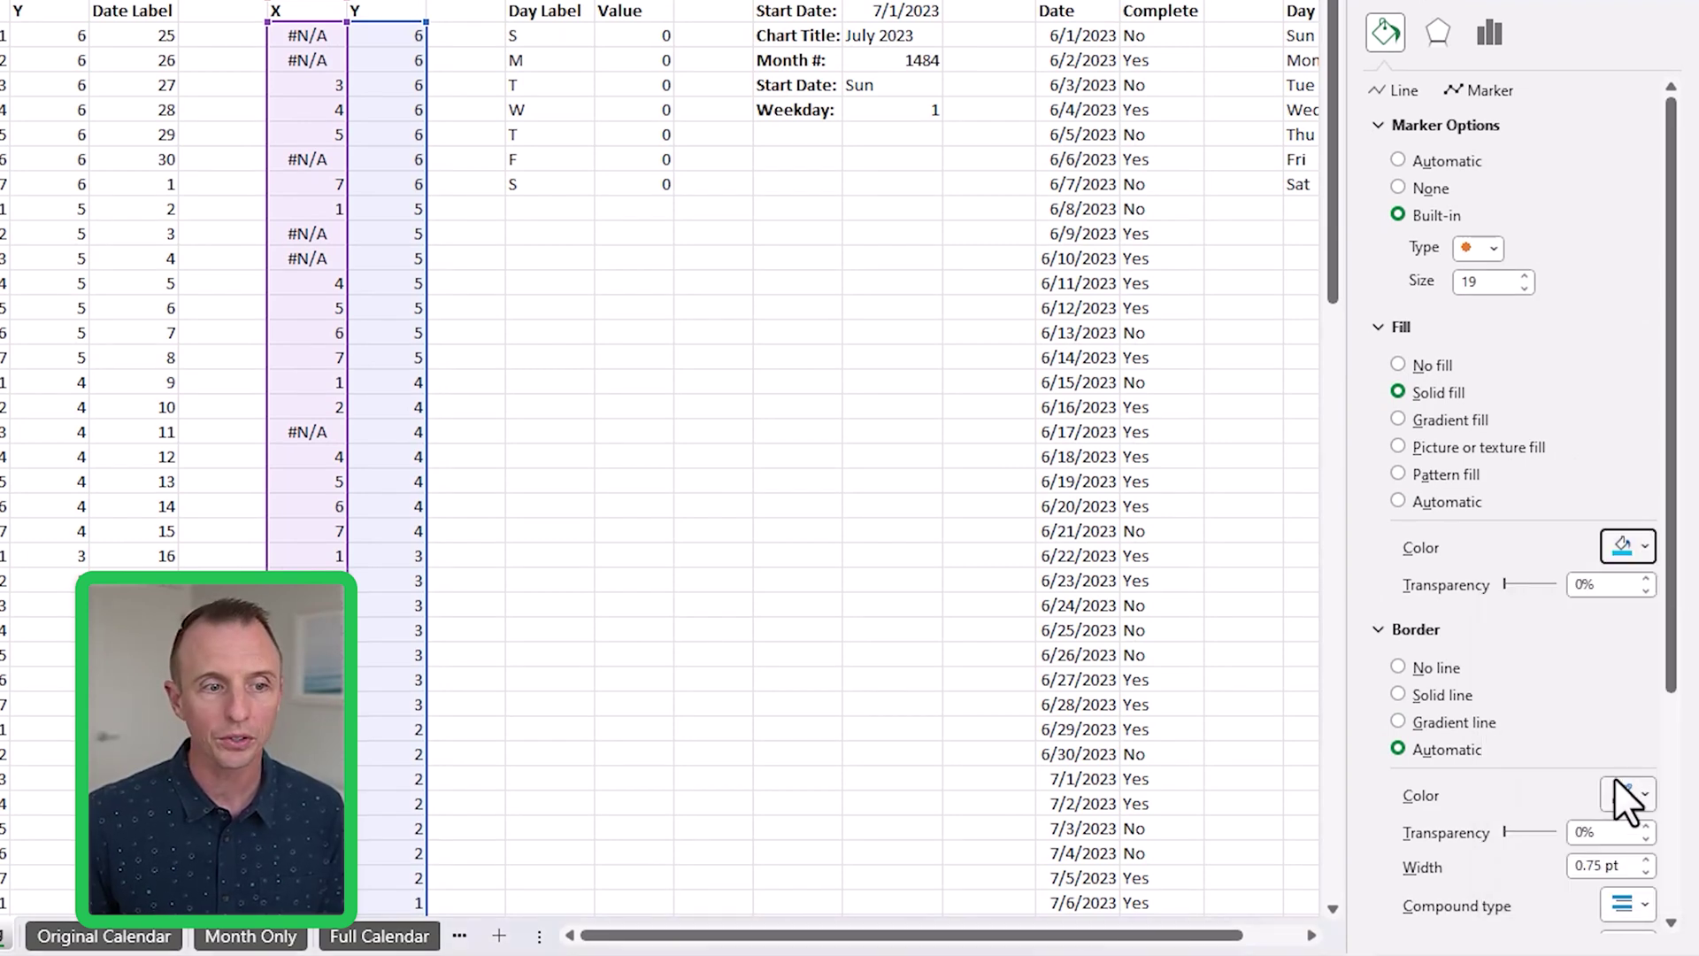
{"action": "left_click", "coordinate": [1398, 668]}
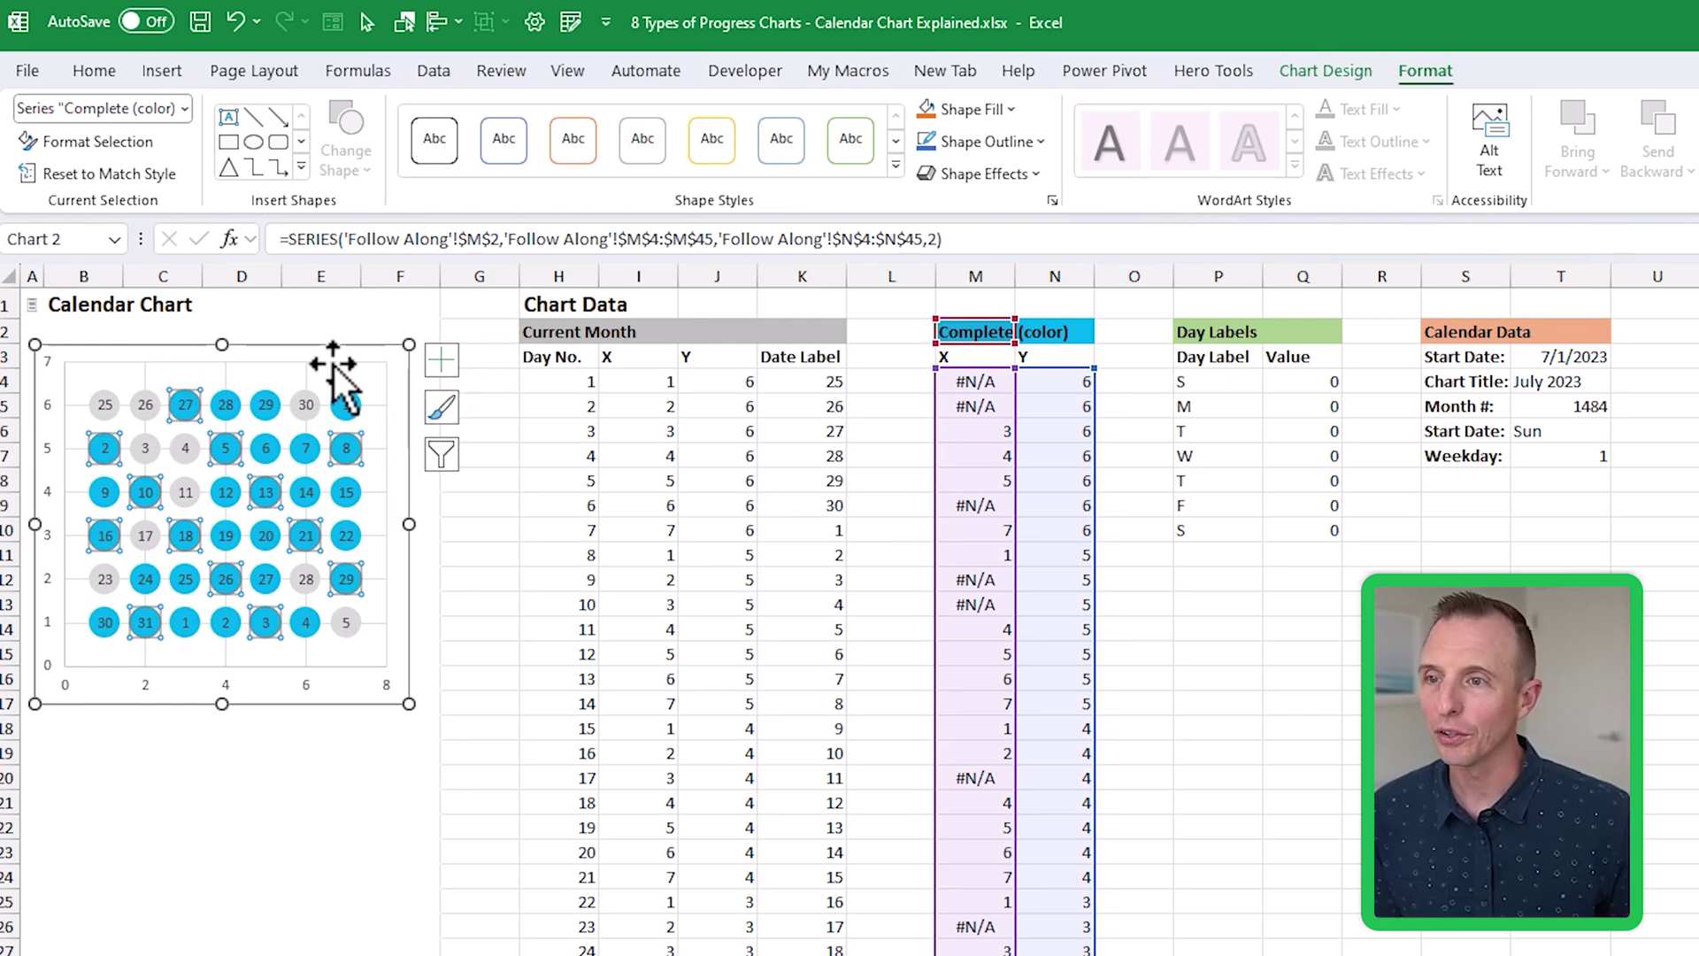
- Set the Current Month series' day-number data labels to white text
{"action": "left_click", "coordinate": [184, 108]}
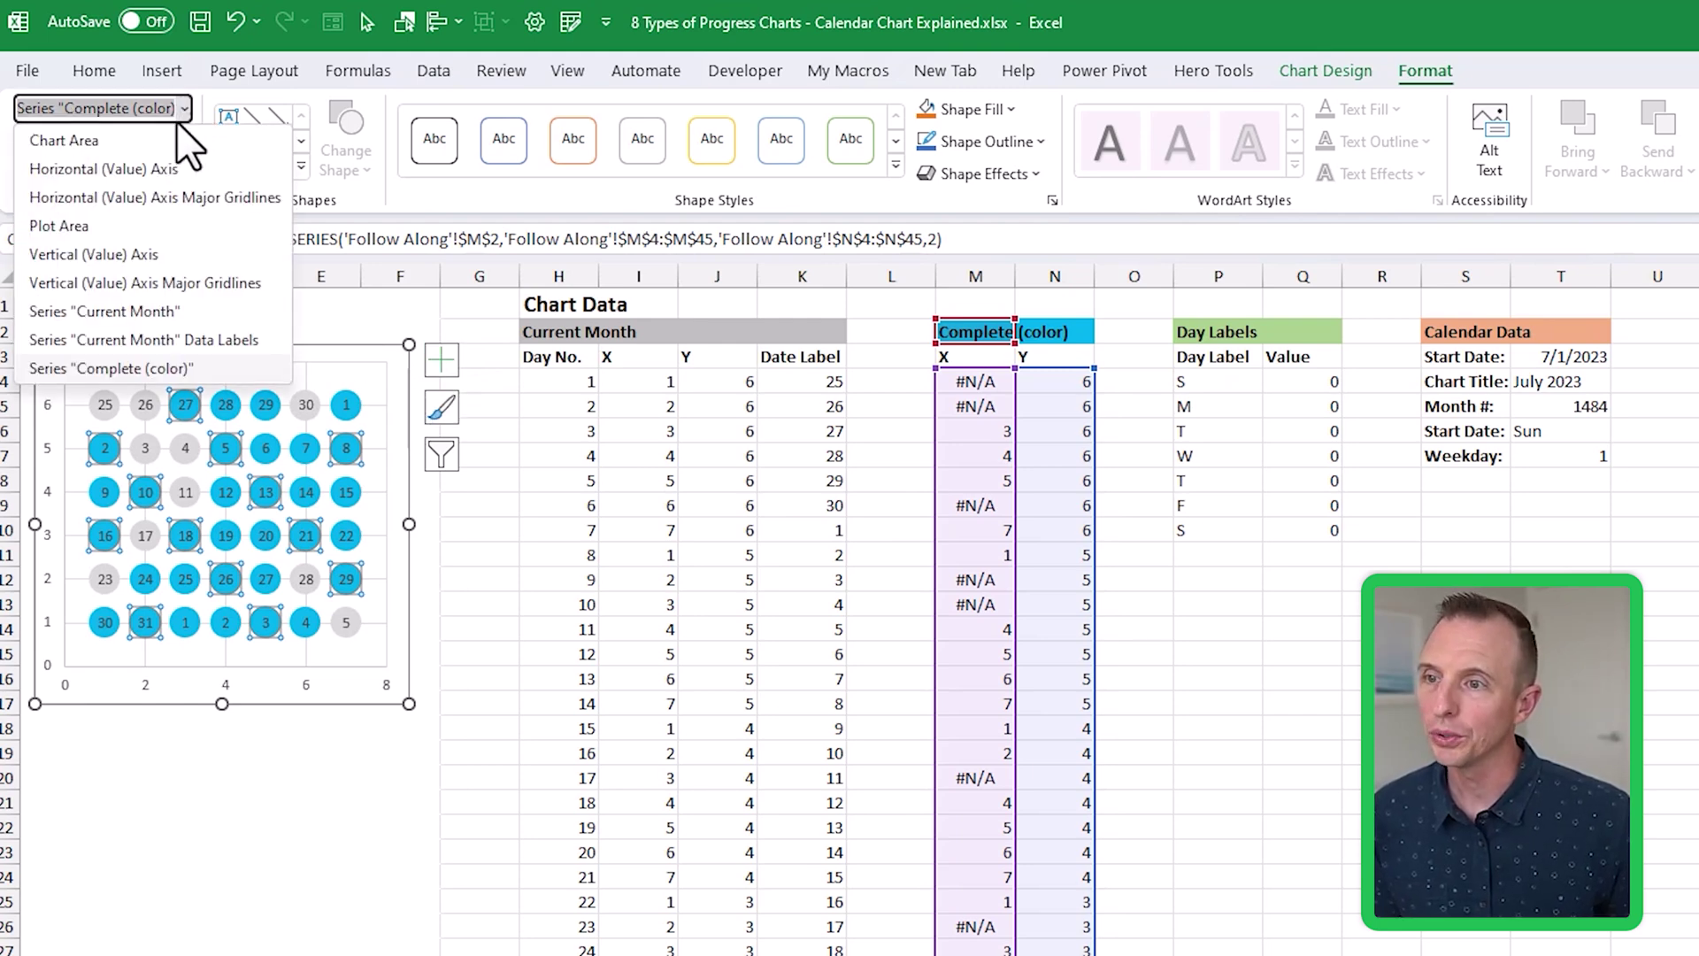
{"action": "left_click", "coordinate": [142, 343]}
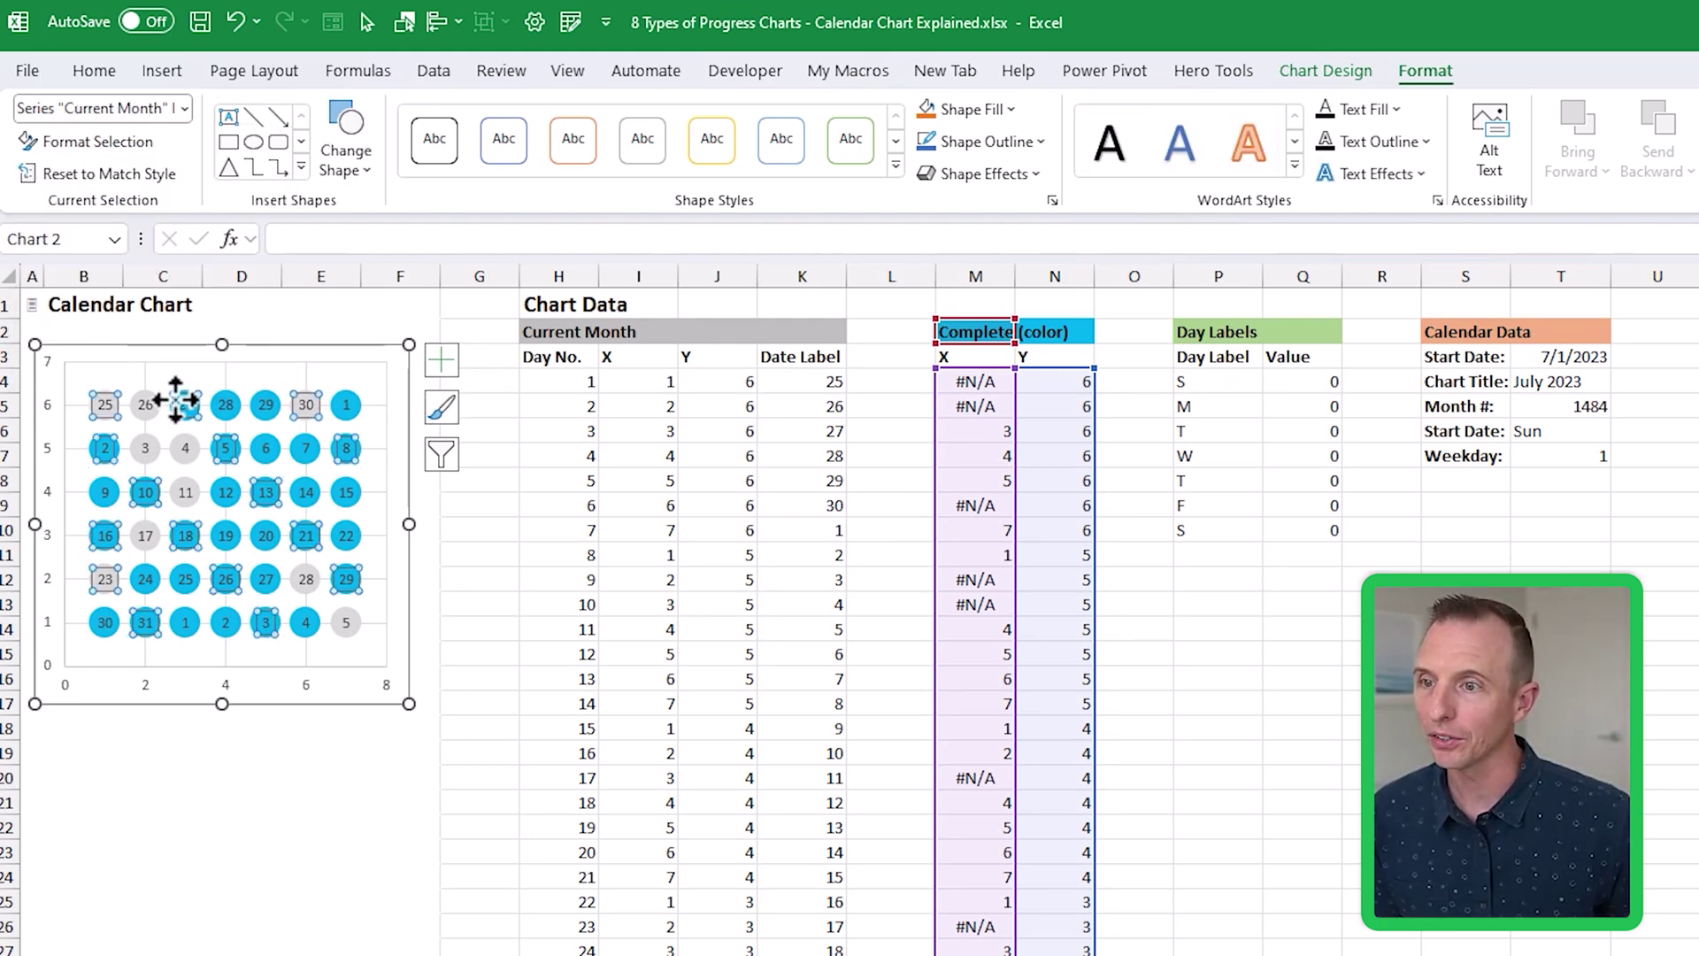
{"action": "left_click", "coordinate": [1385, 113]}
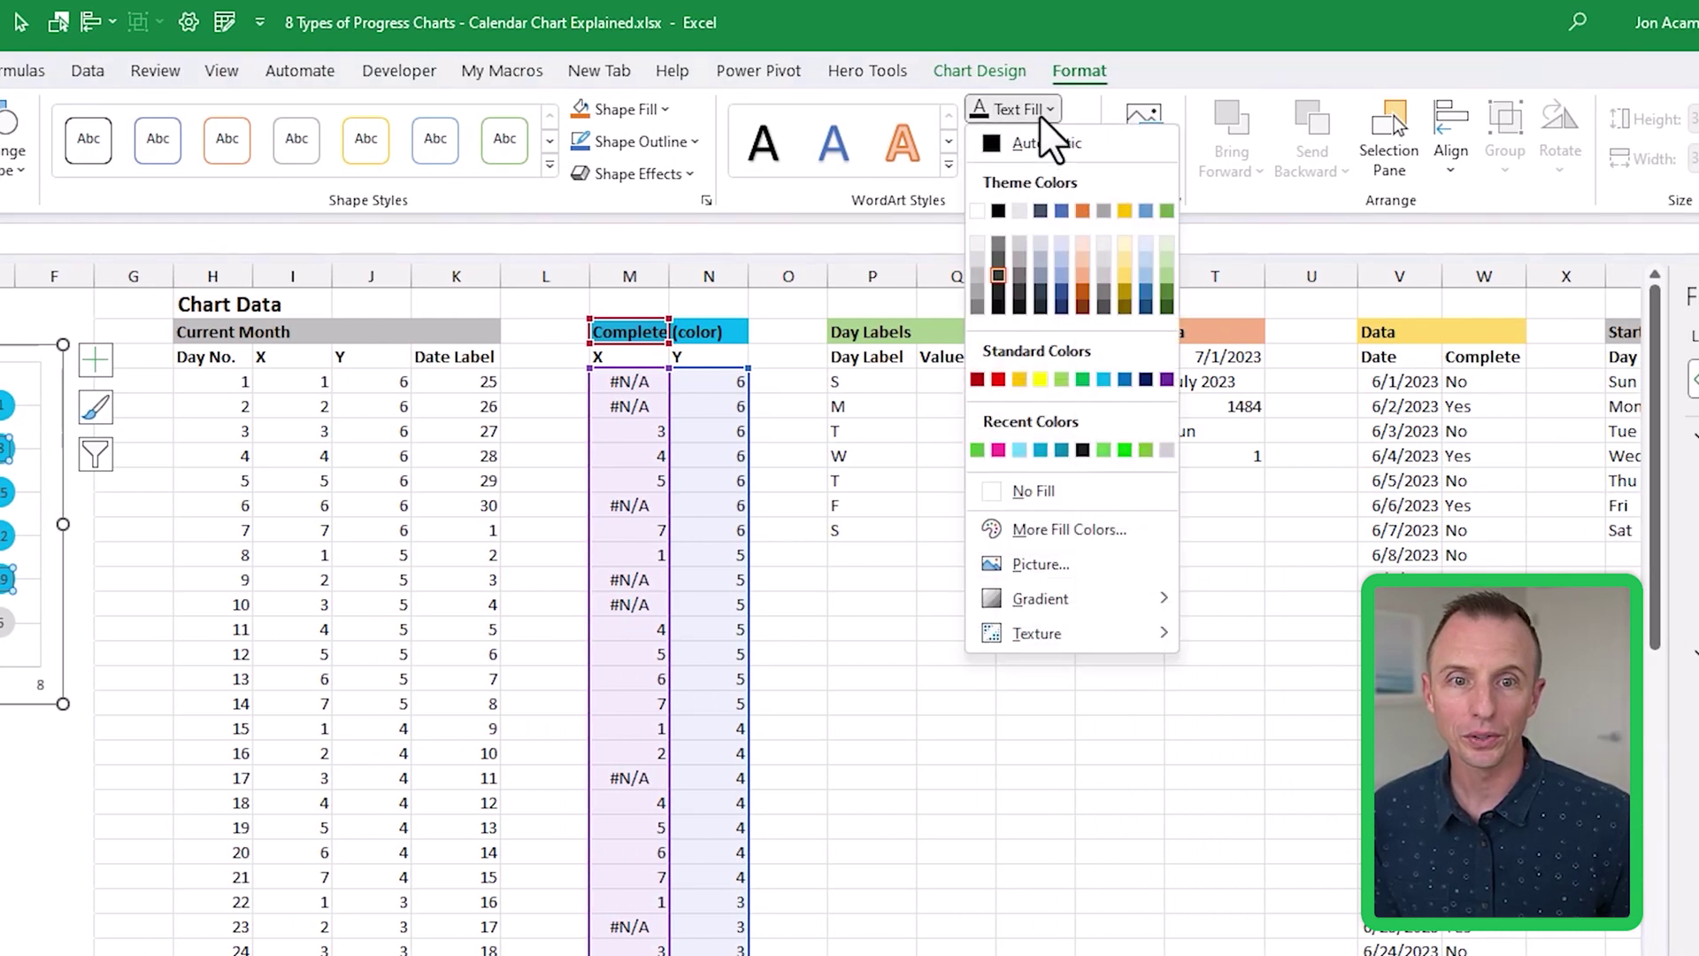
{"action": "left_click", "coordinate": [979, 211]}
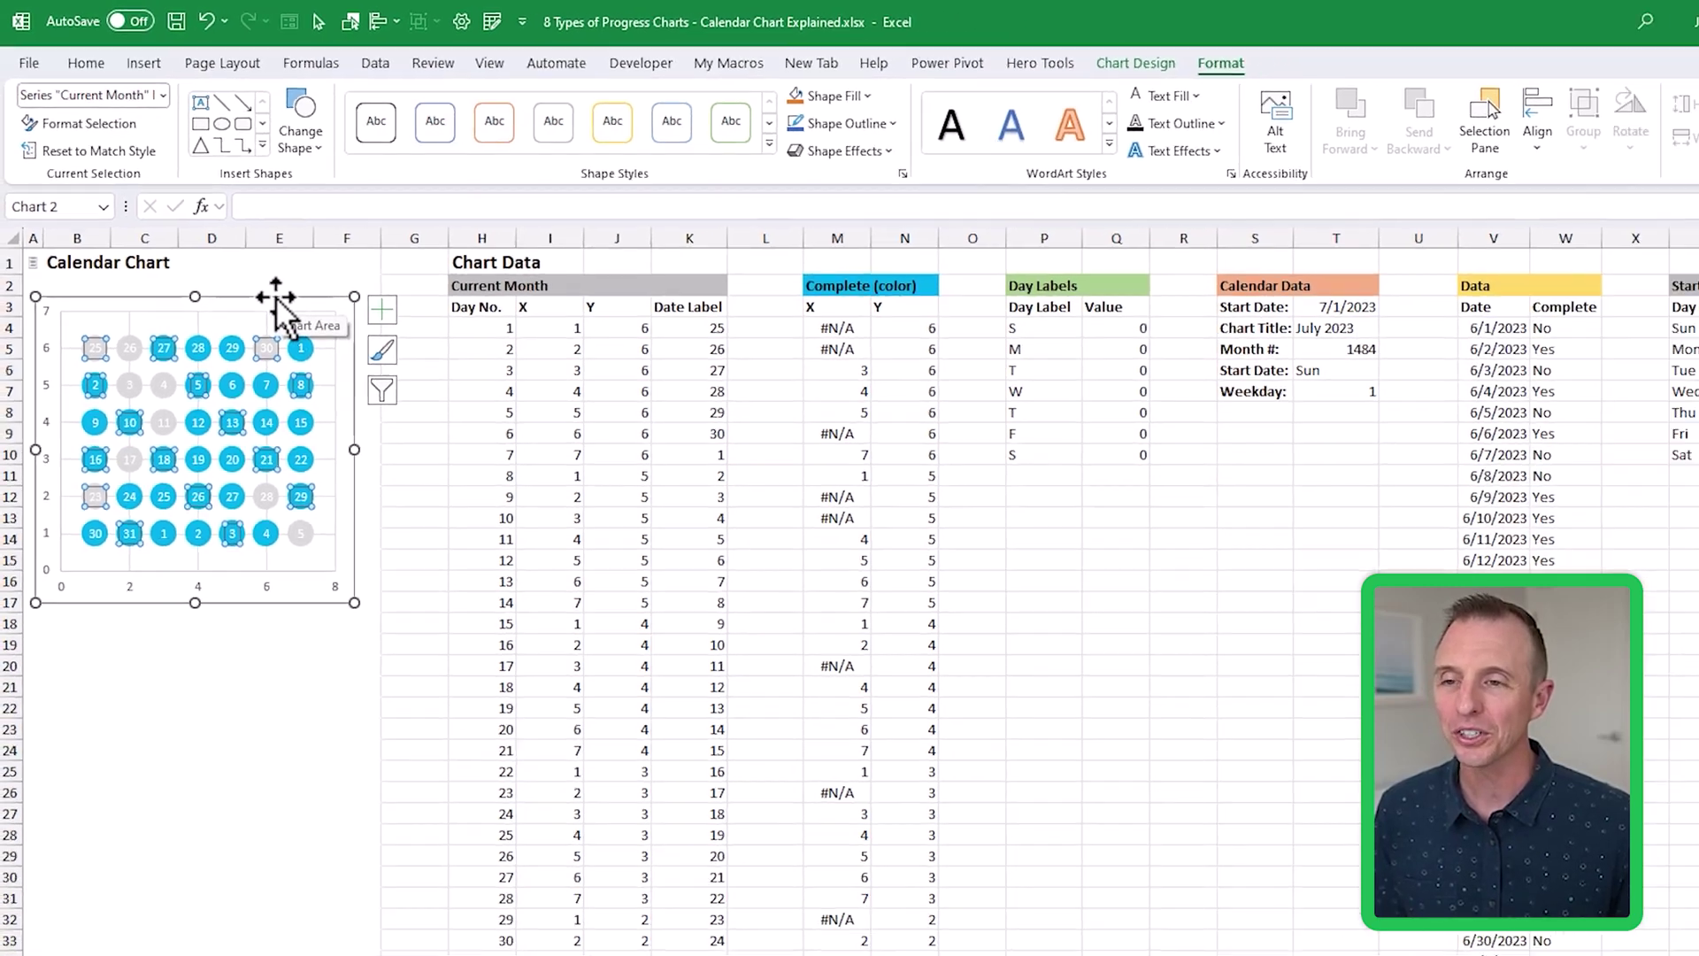
{"action": "key", "text": "ctrl+1"}
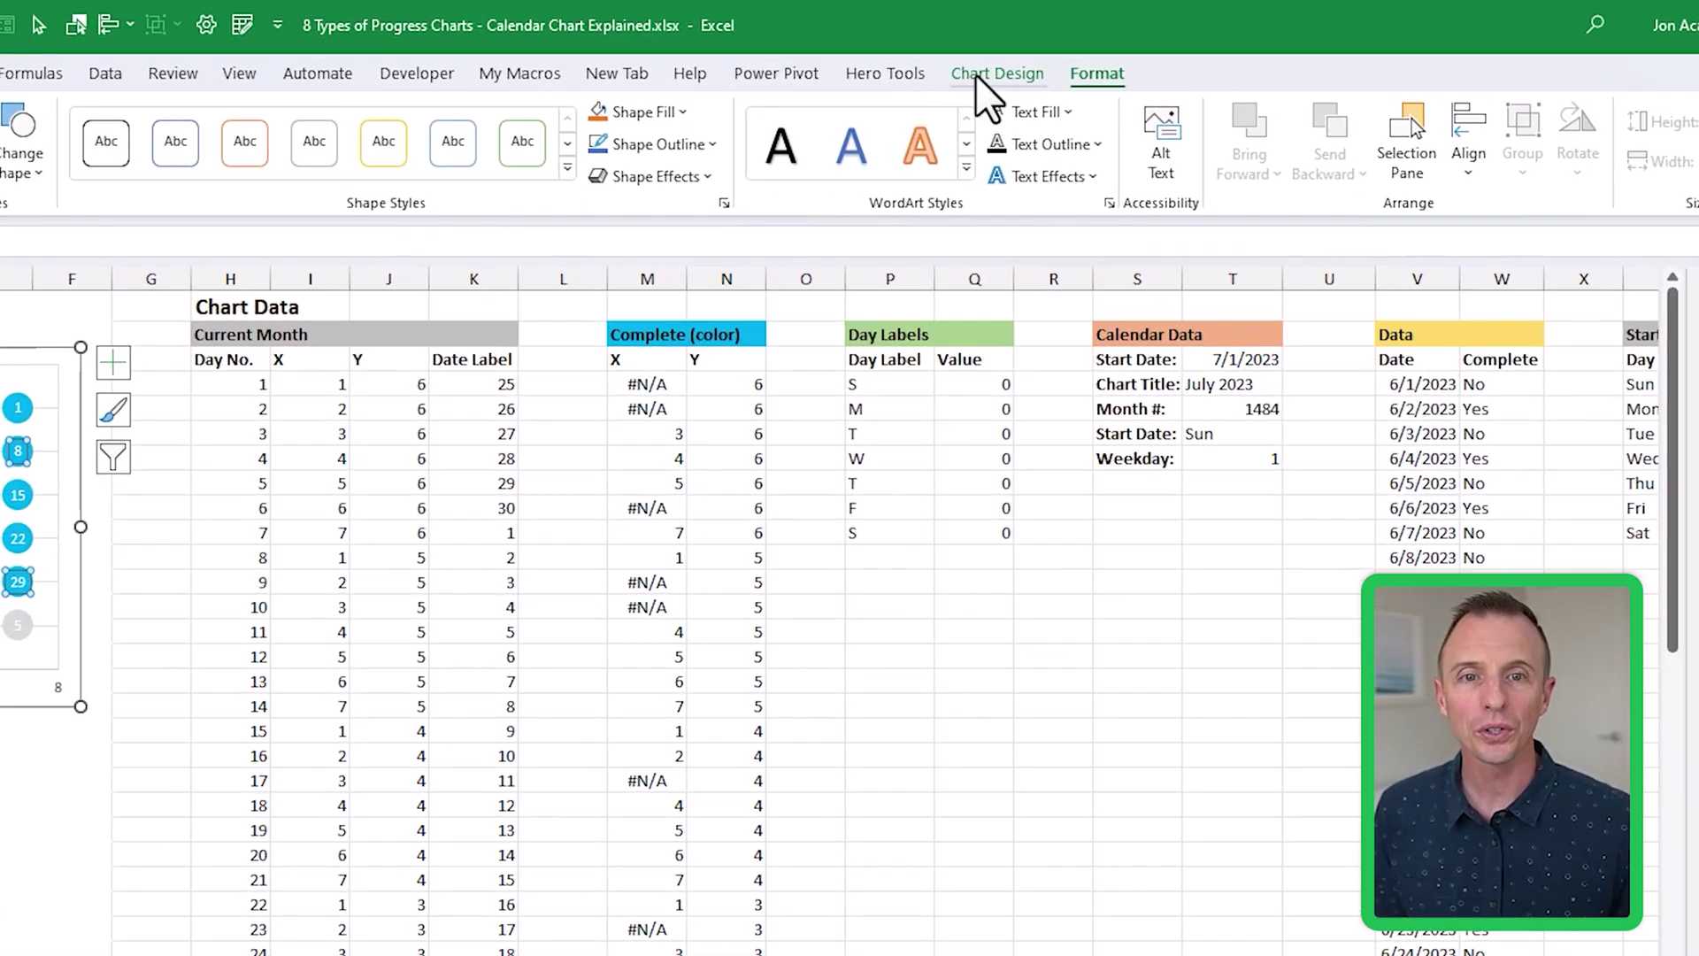
- Add a new series named from the Day Labels header P2, with X values P4:P10
{"action": "left_click", "coordinate": [952, 60]}
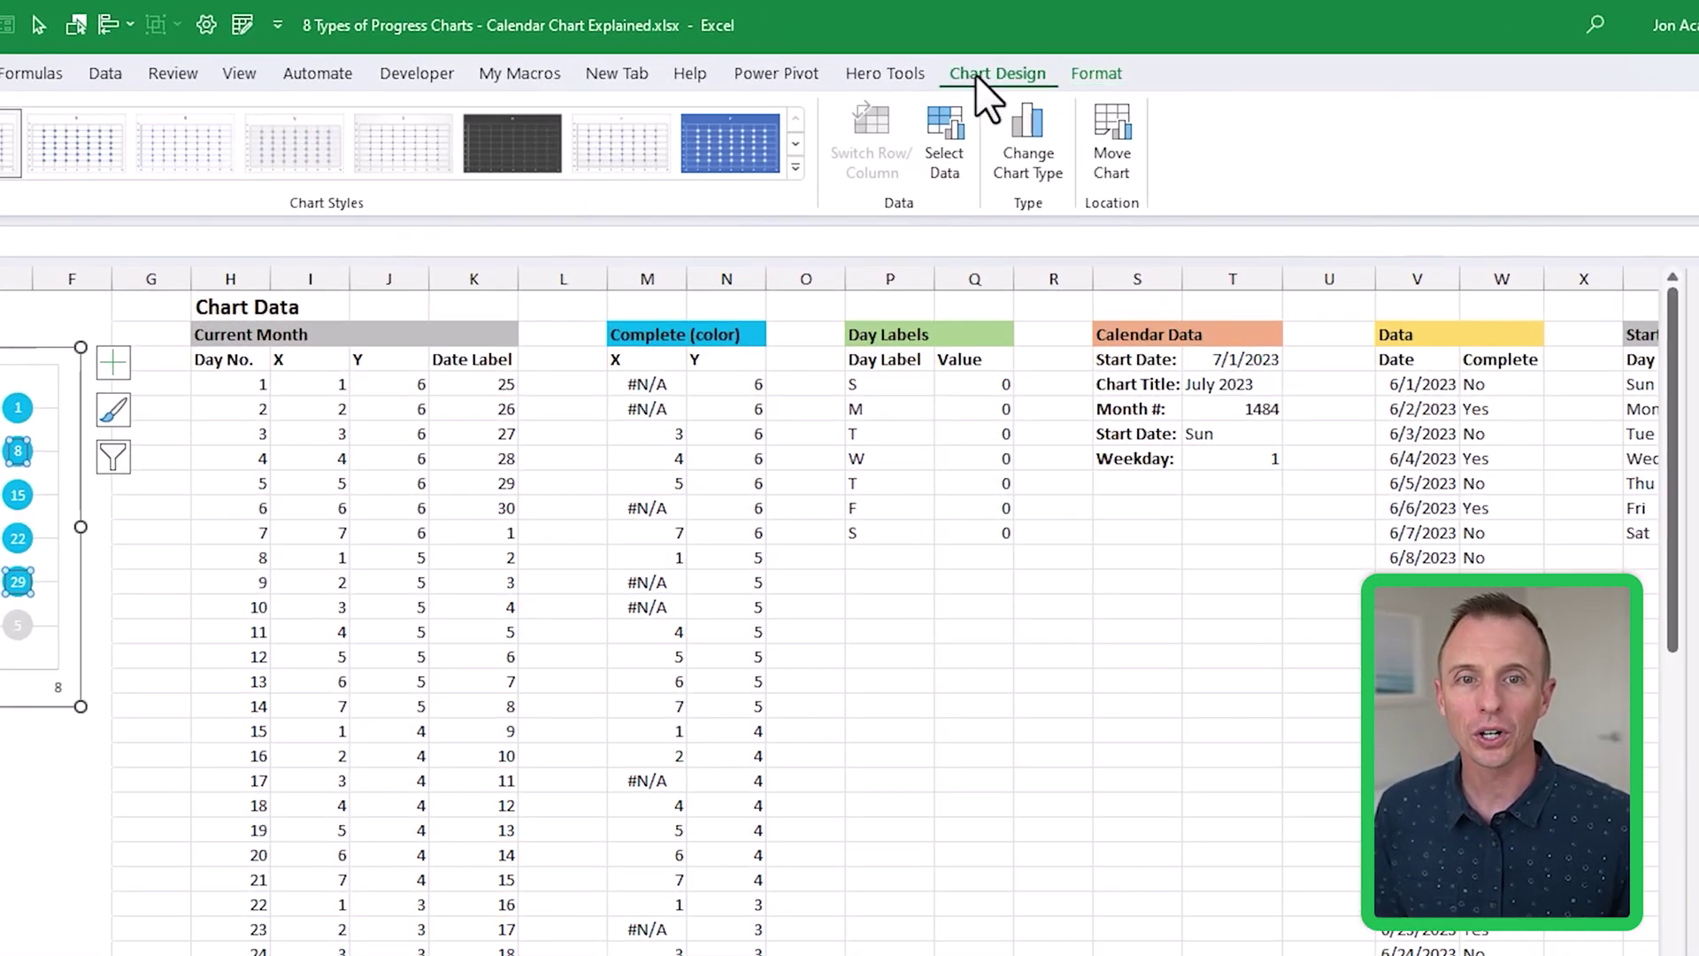
{"action": "left_click", "coordinate": [947, 142]}
{"action": "left_click", "coordinate": [170, 611]}
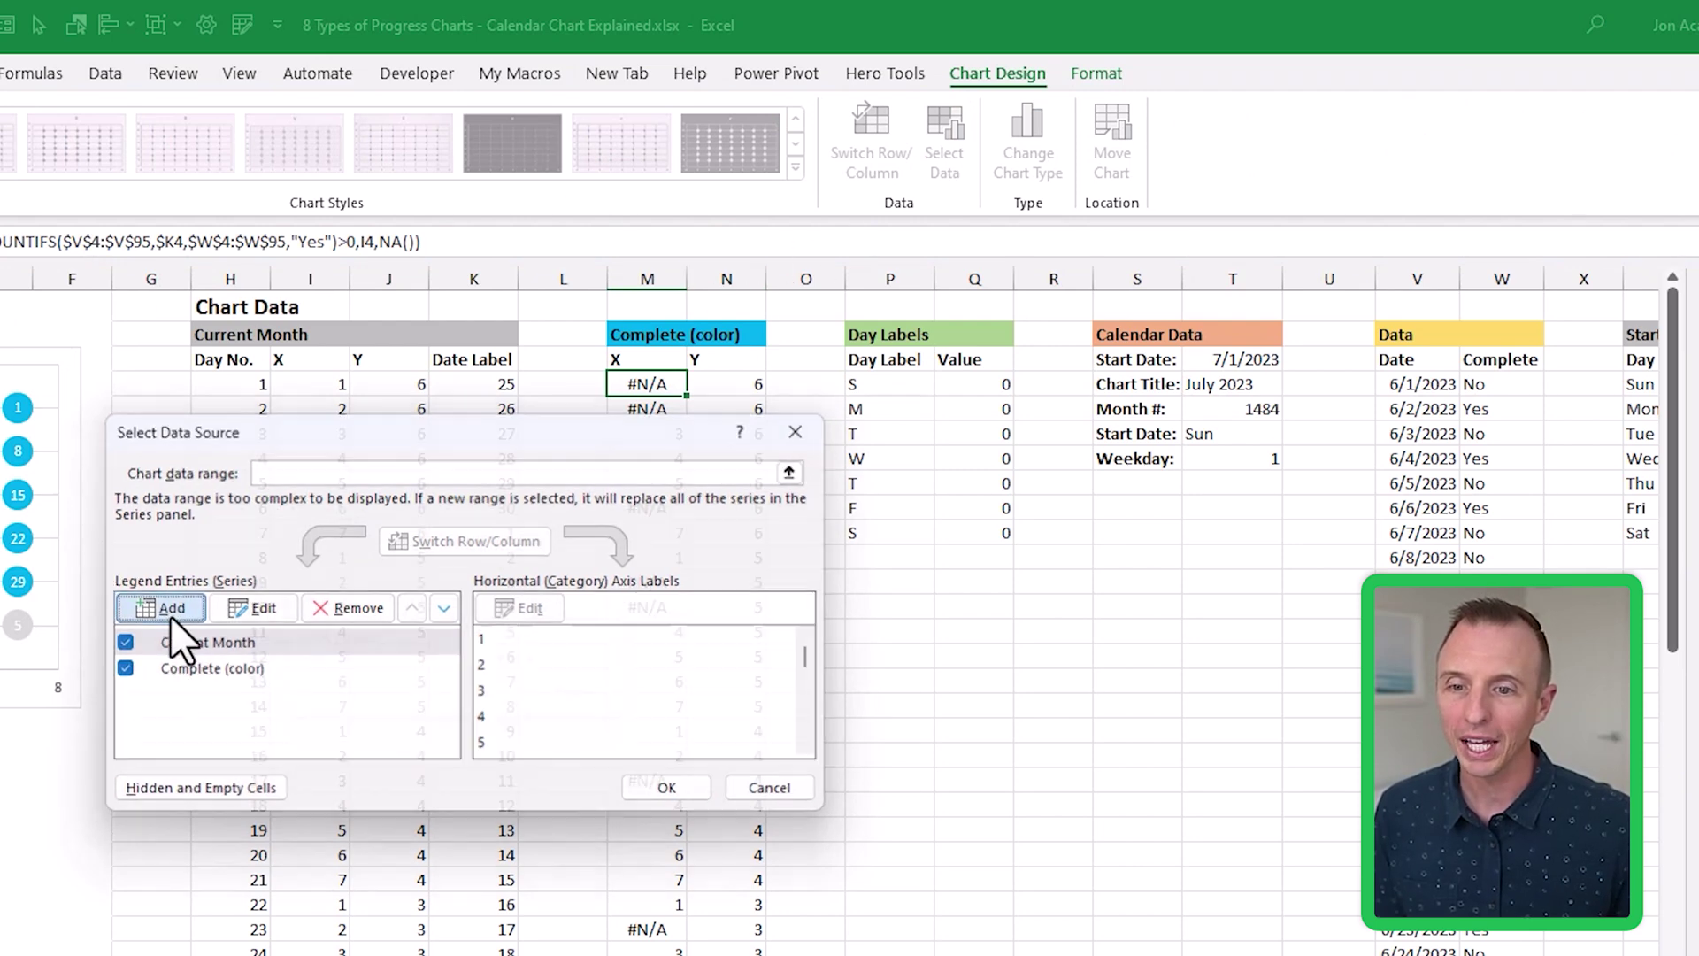
{"action": "left_click", "coordinate": [881, 334]}
{"action": "left_click", "coordinate": [518, 622]}
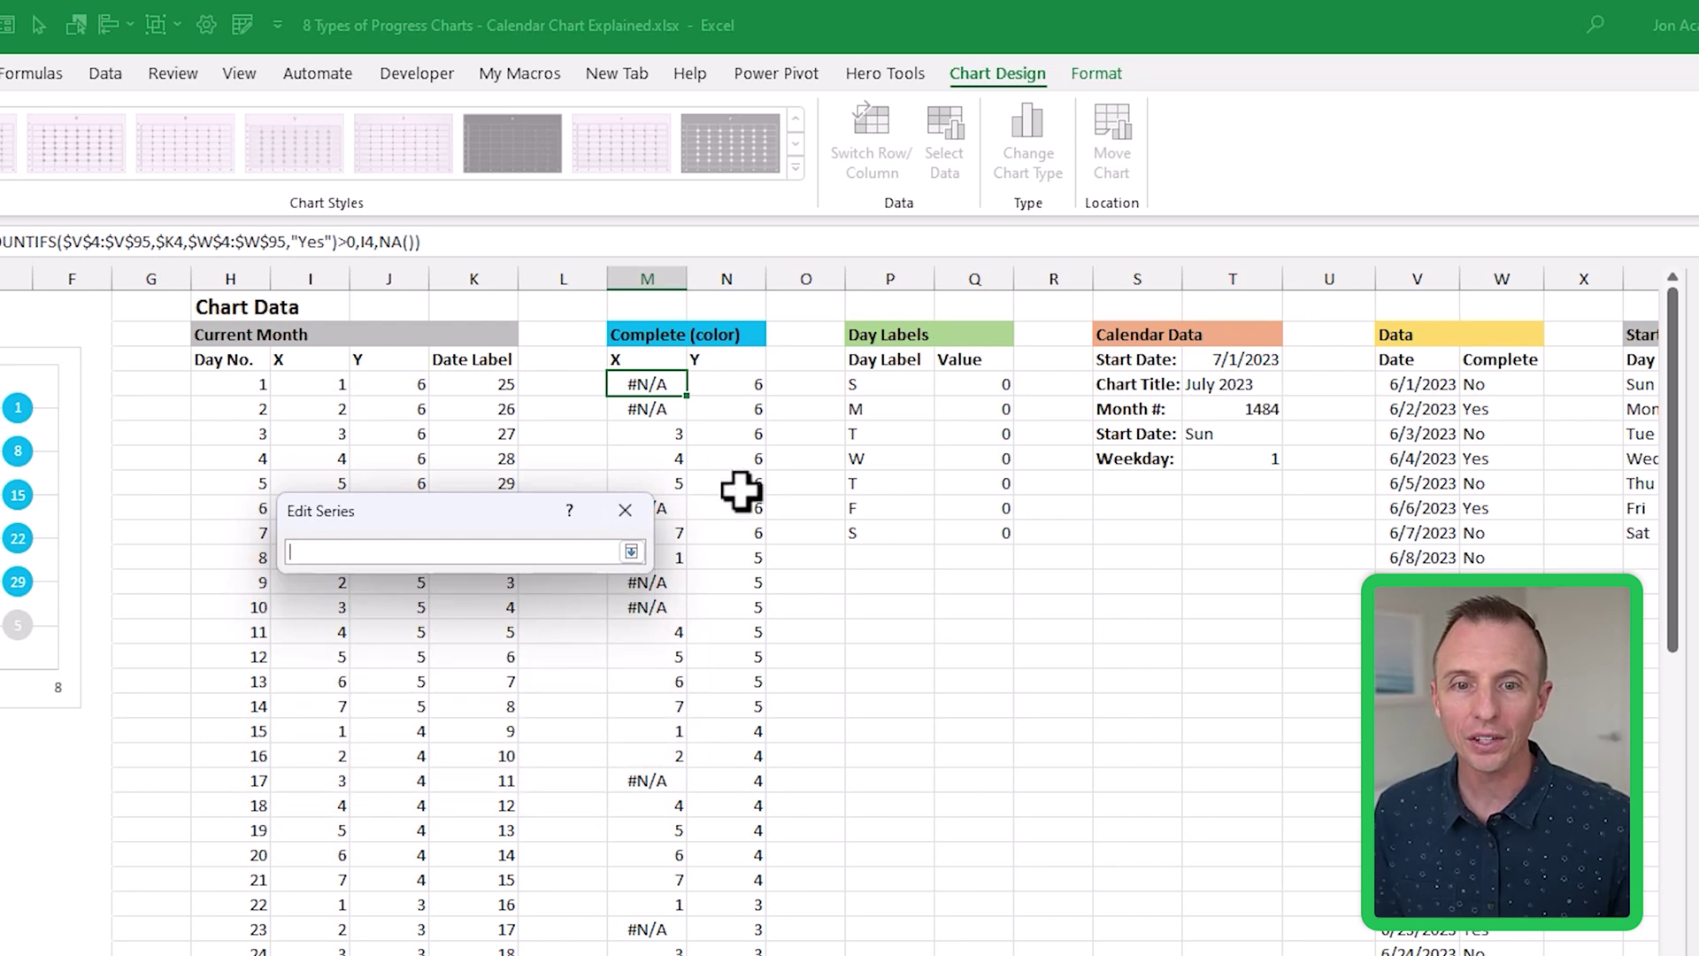
{"action": "left_click_drag", "start_coordinate": [869, 390], "coordinate": [880, 529]}
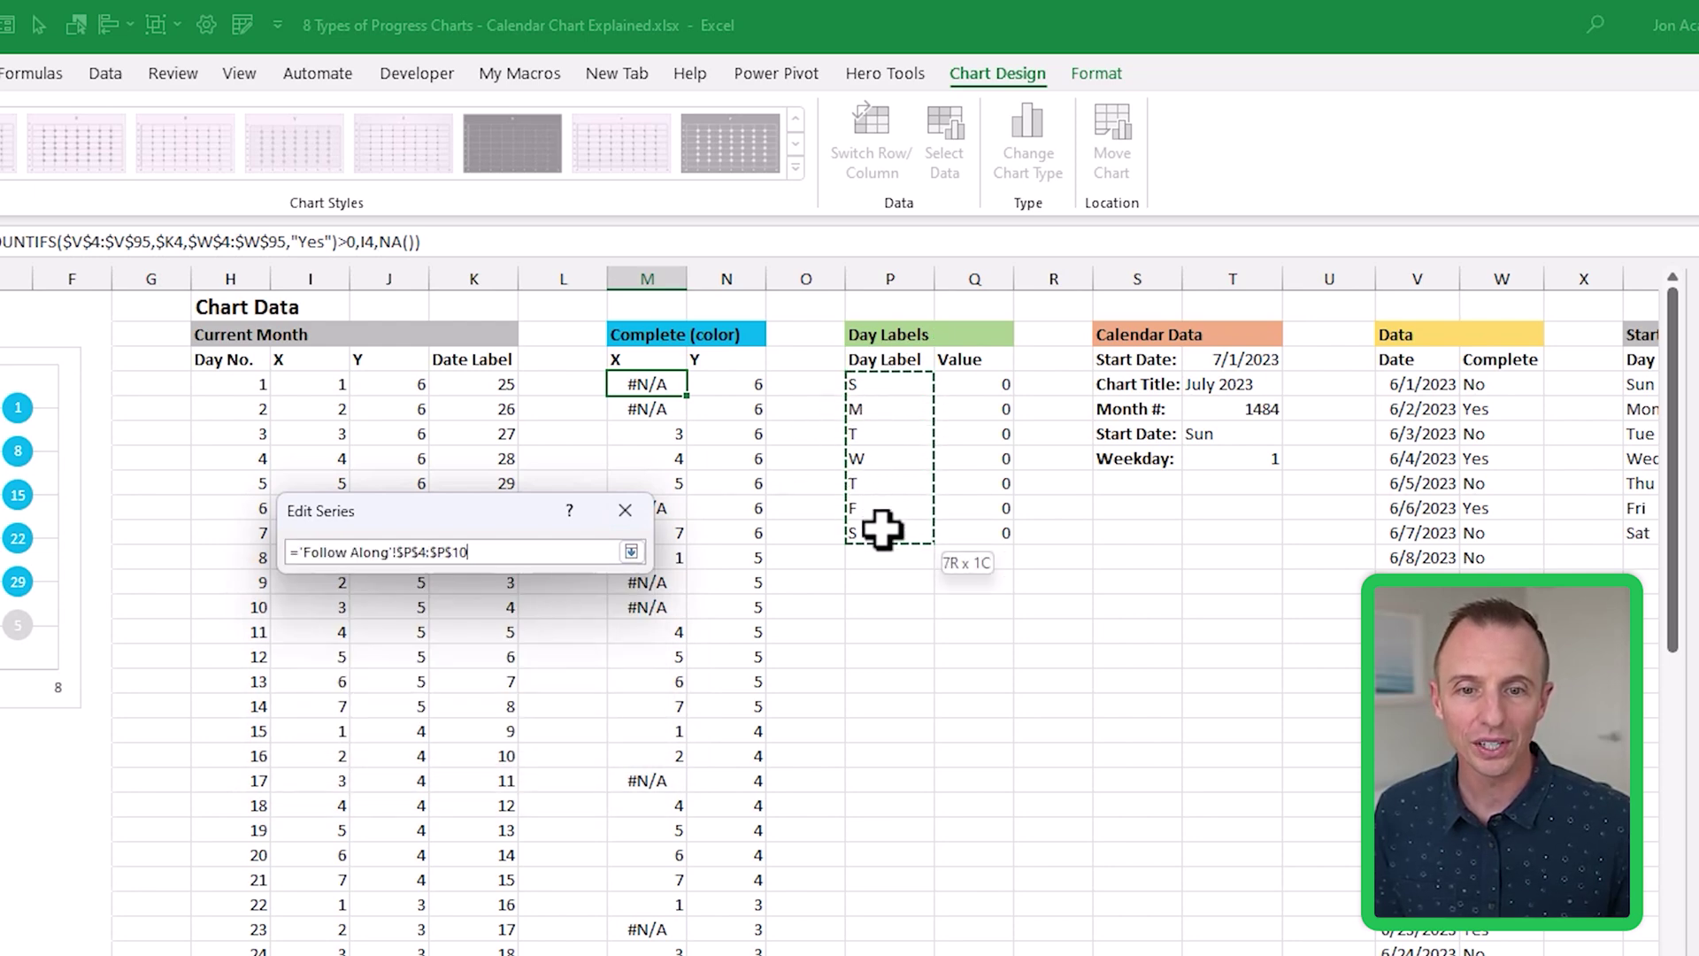
- Set the Day Labels series' Y values to the zeros in Q4:Q10 and confirm
{"action": "left_click", "coordinate": [630, 553]}
{"action": "left_click", "coordinate": [518, 673]}
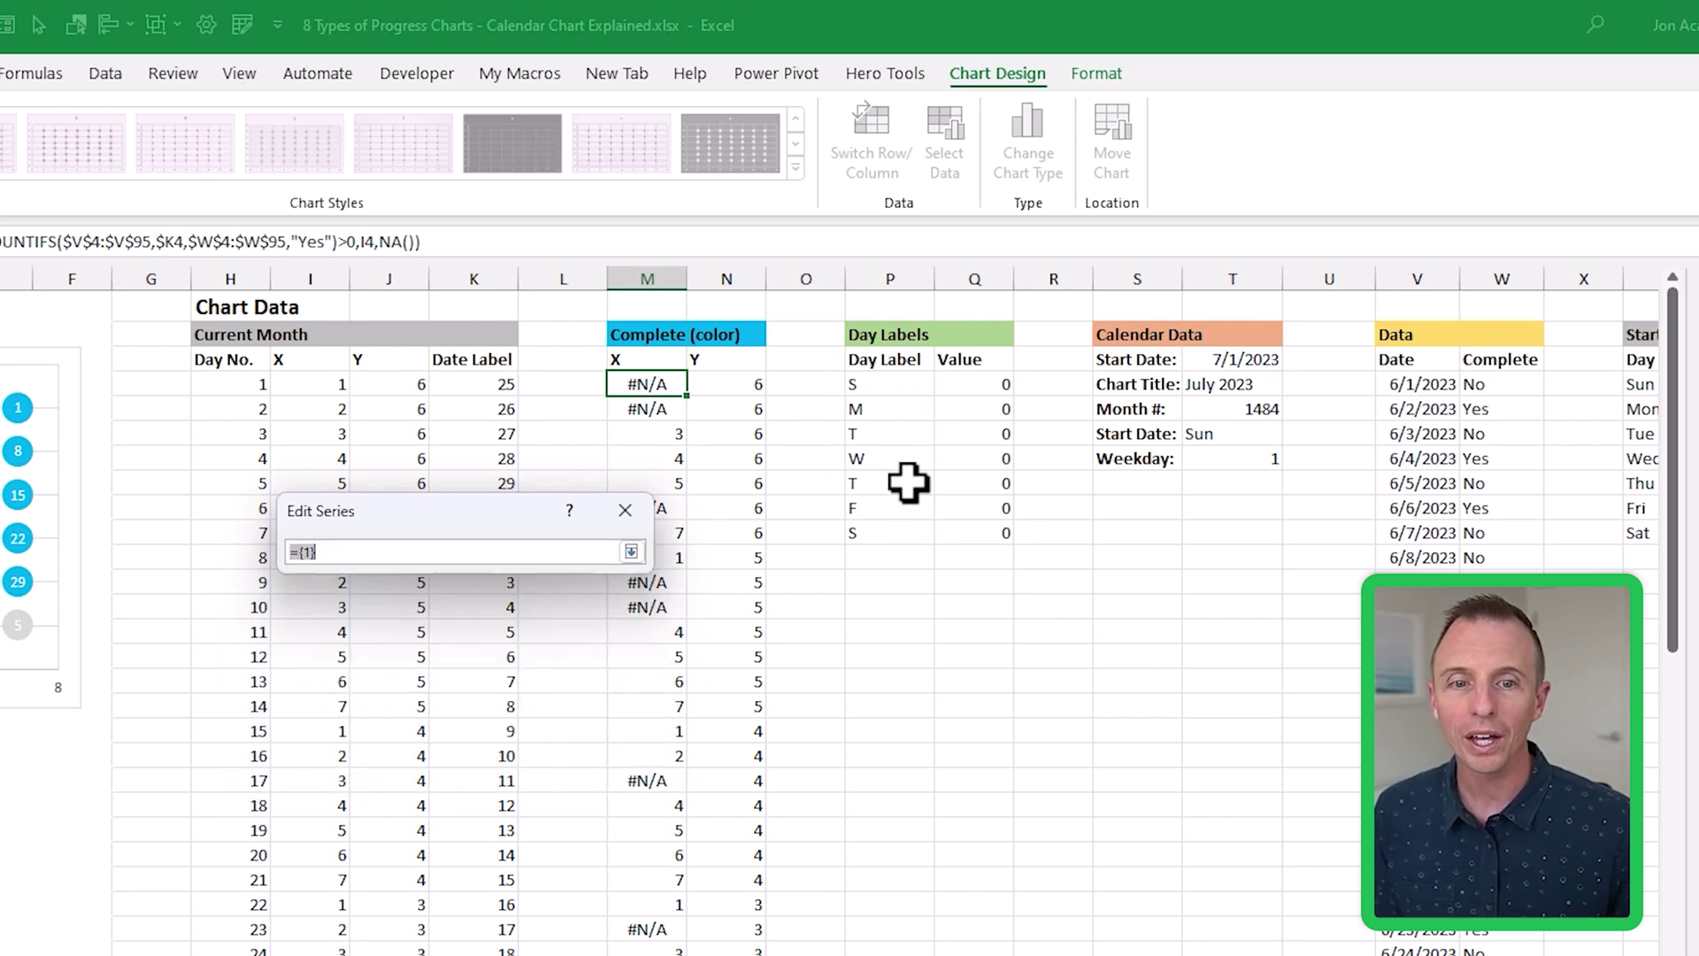
{"action": "left_click_drag", "start_coordinate": [974, 385], "coordinate": [973, 539]}
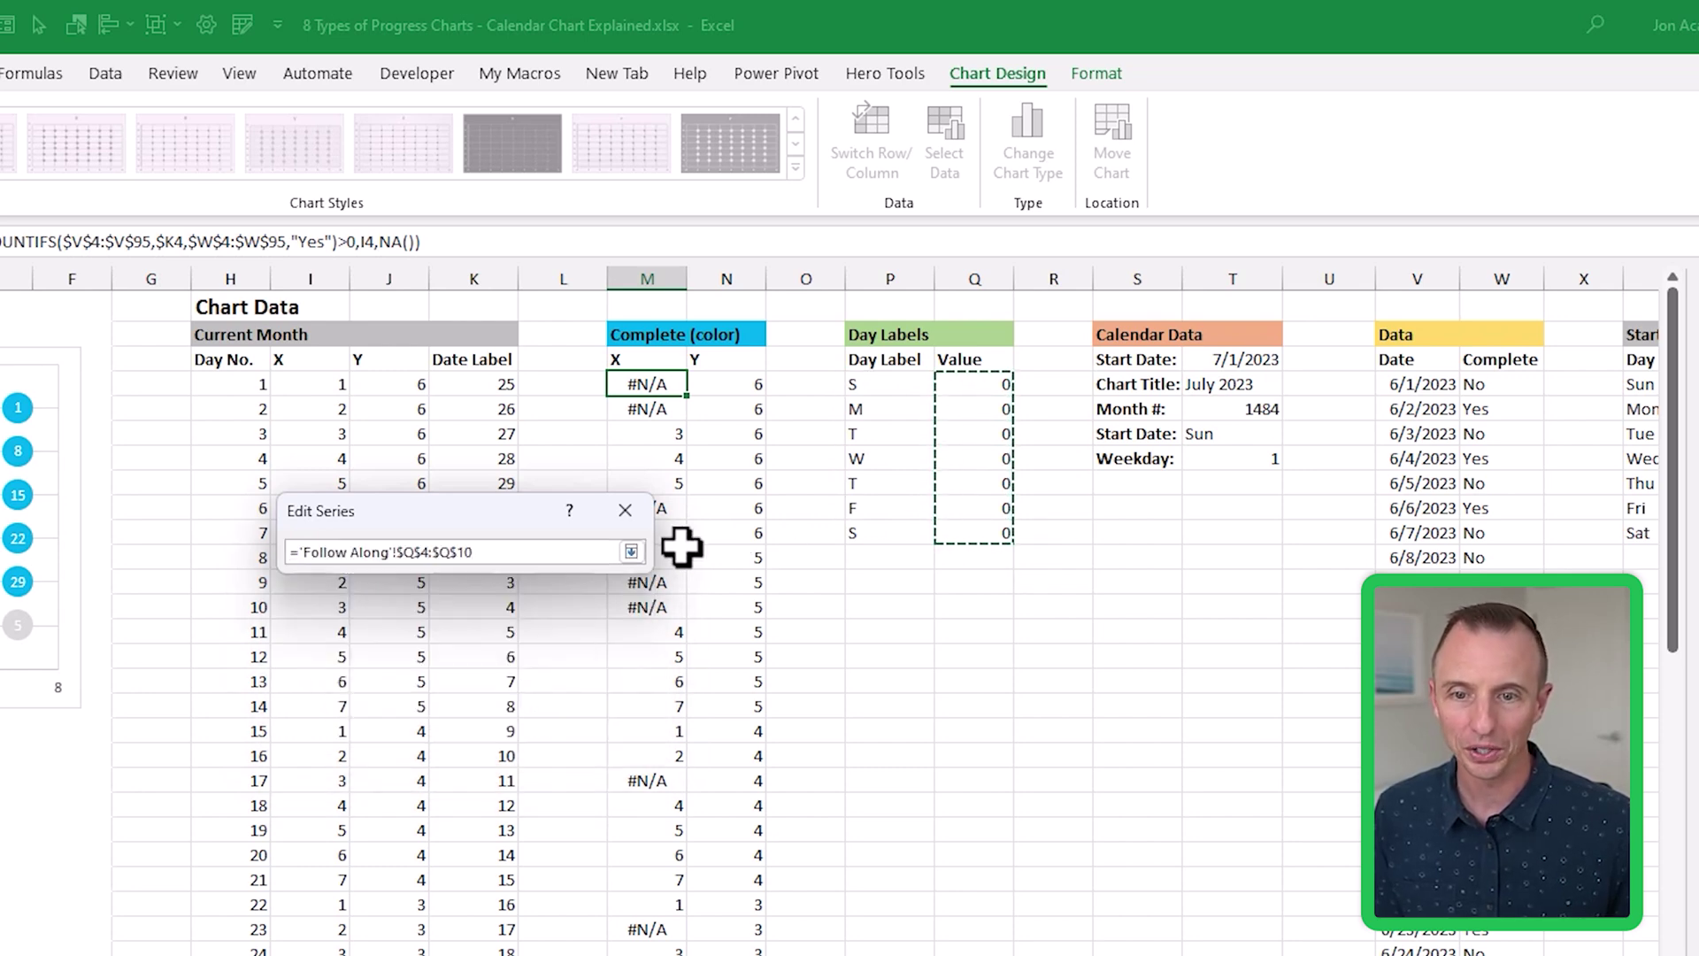
{"action": "left_click", "coordinate": [630, 552]}
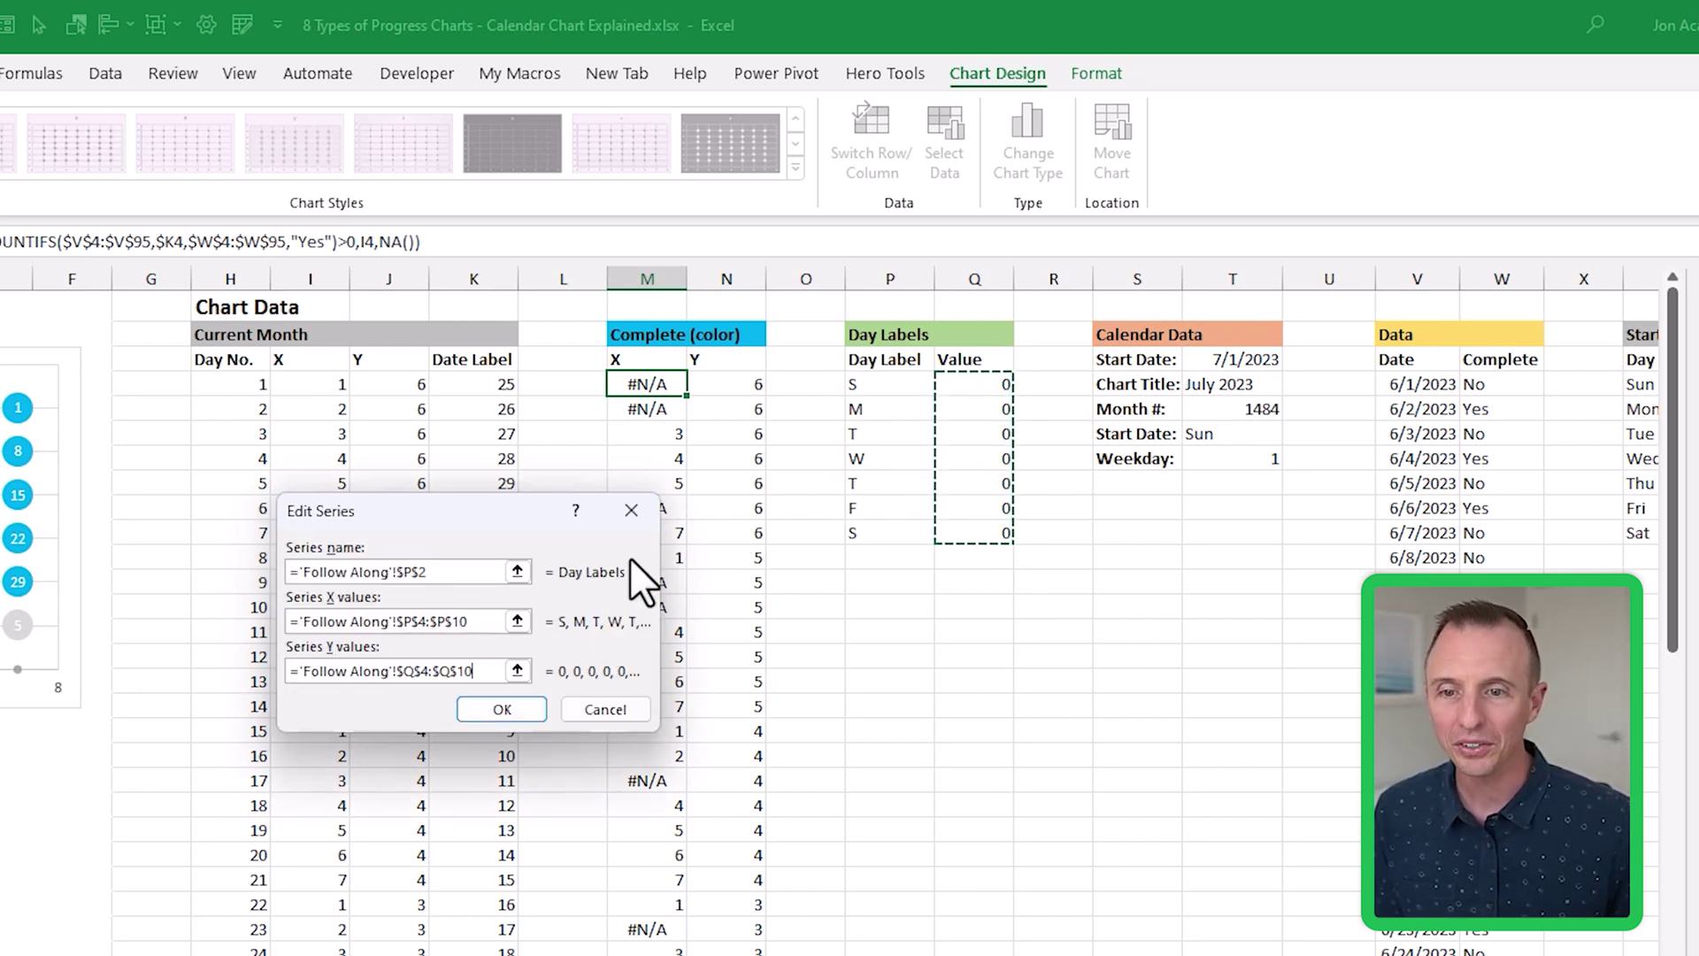
{"action": "left_click", "coordinate": [496, 710]}
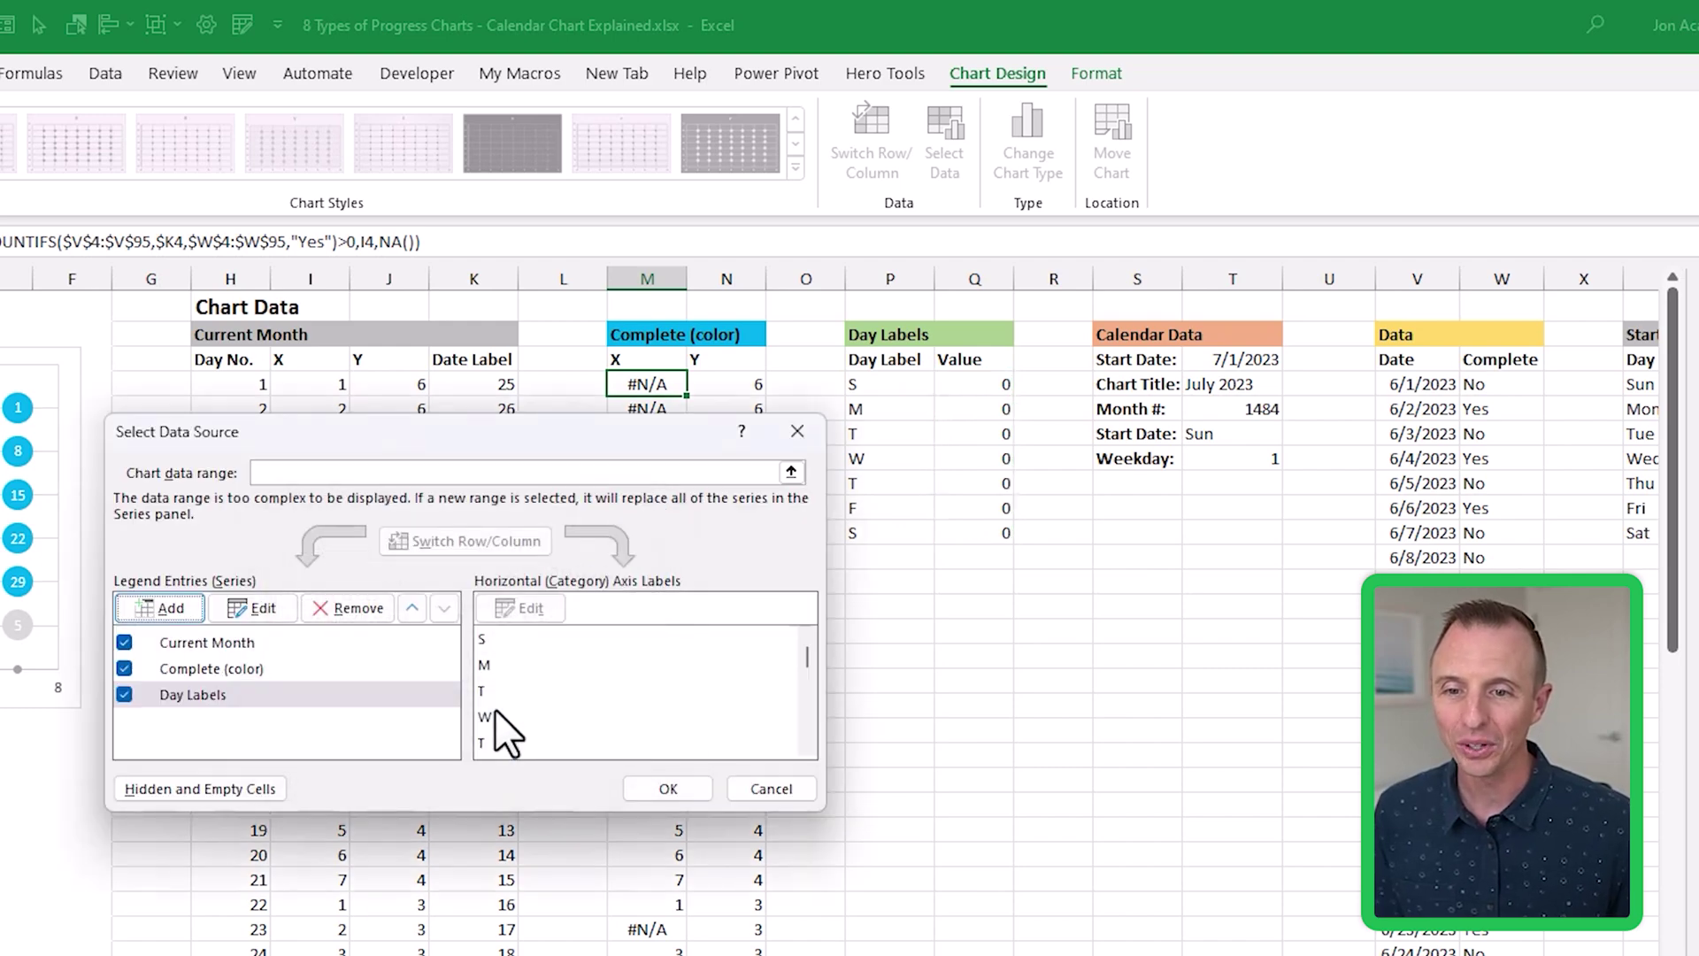
{"action": "left_click", "coordinate": [651, 791]}
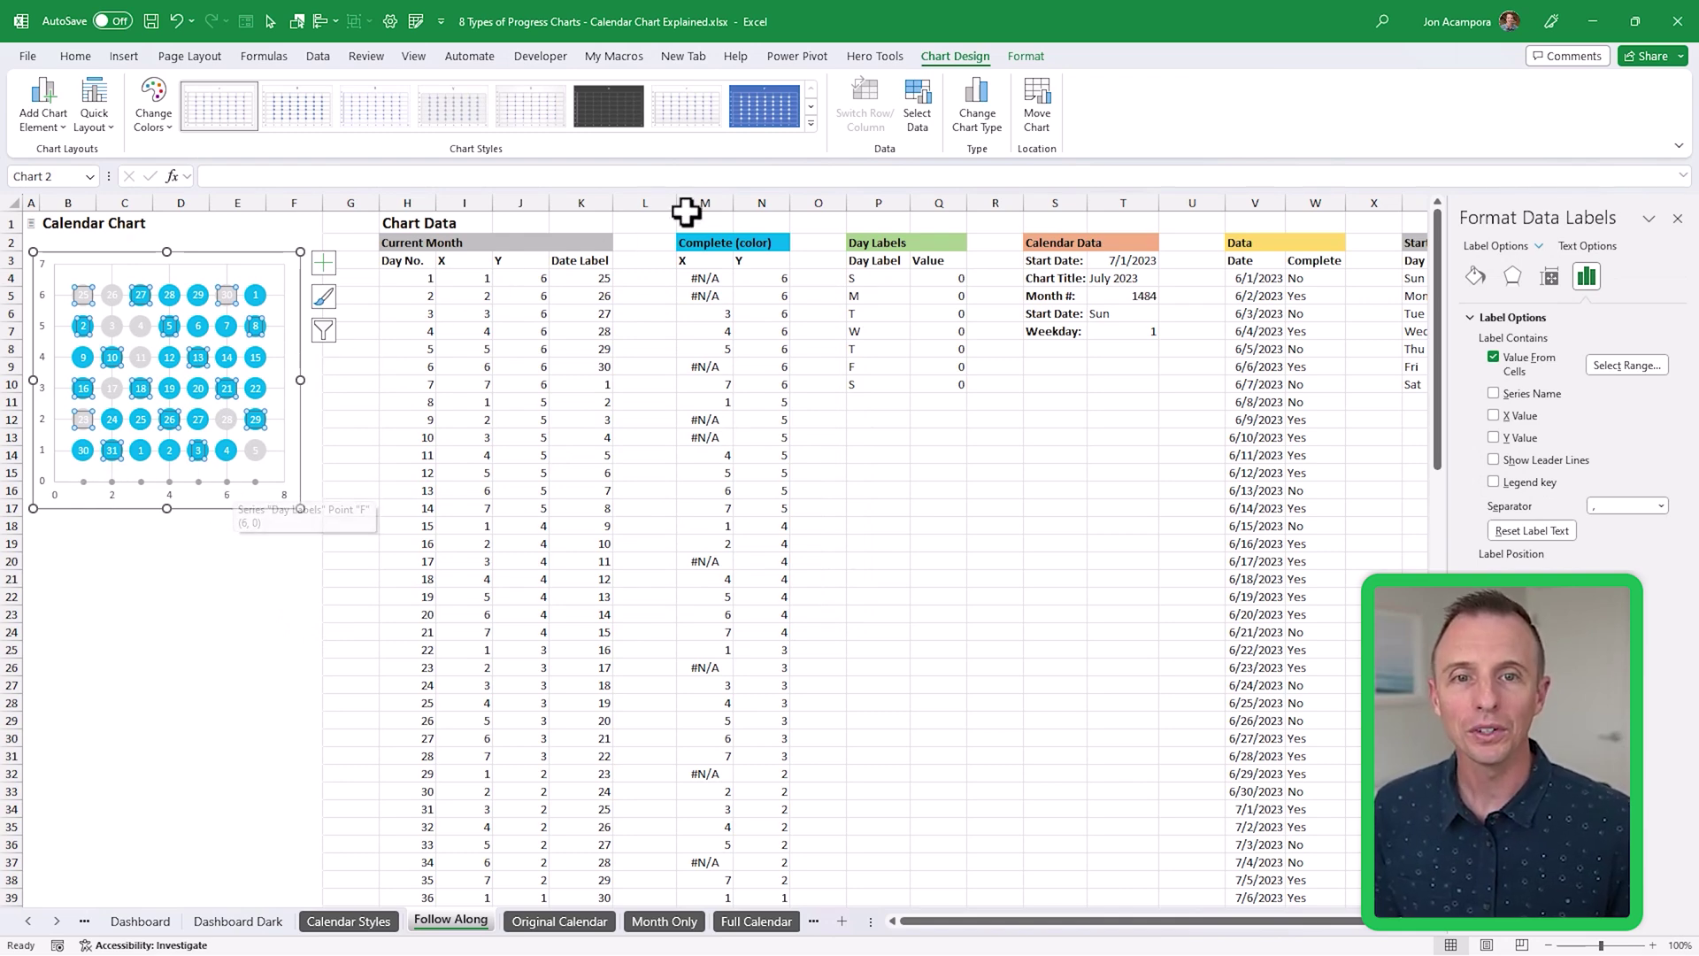
- Switch to a Combo chart with Current Month and Complete (color) as Scatter
{"action": "left_click", "coordinate": [985, 98]}
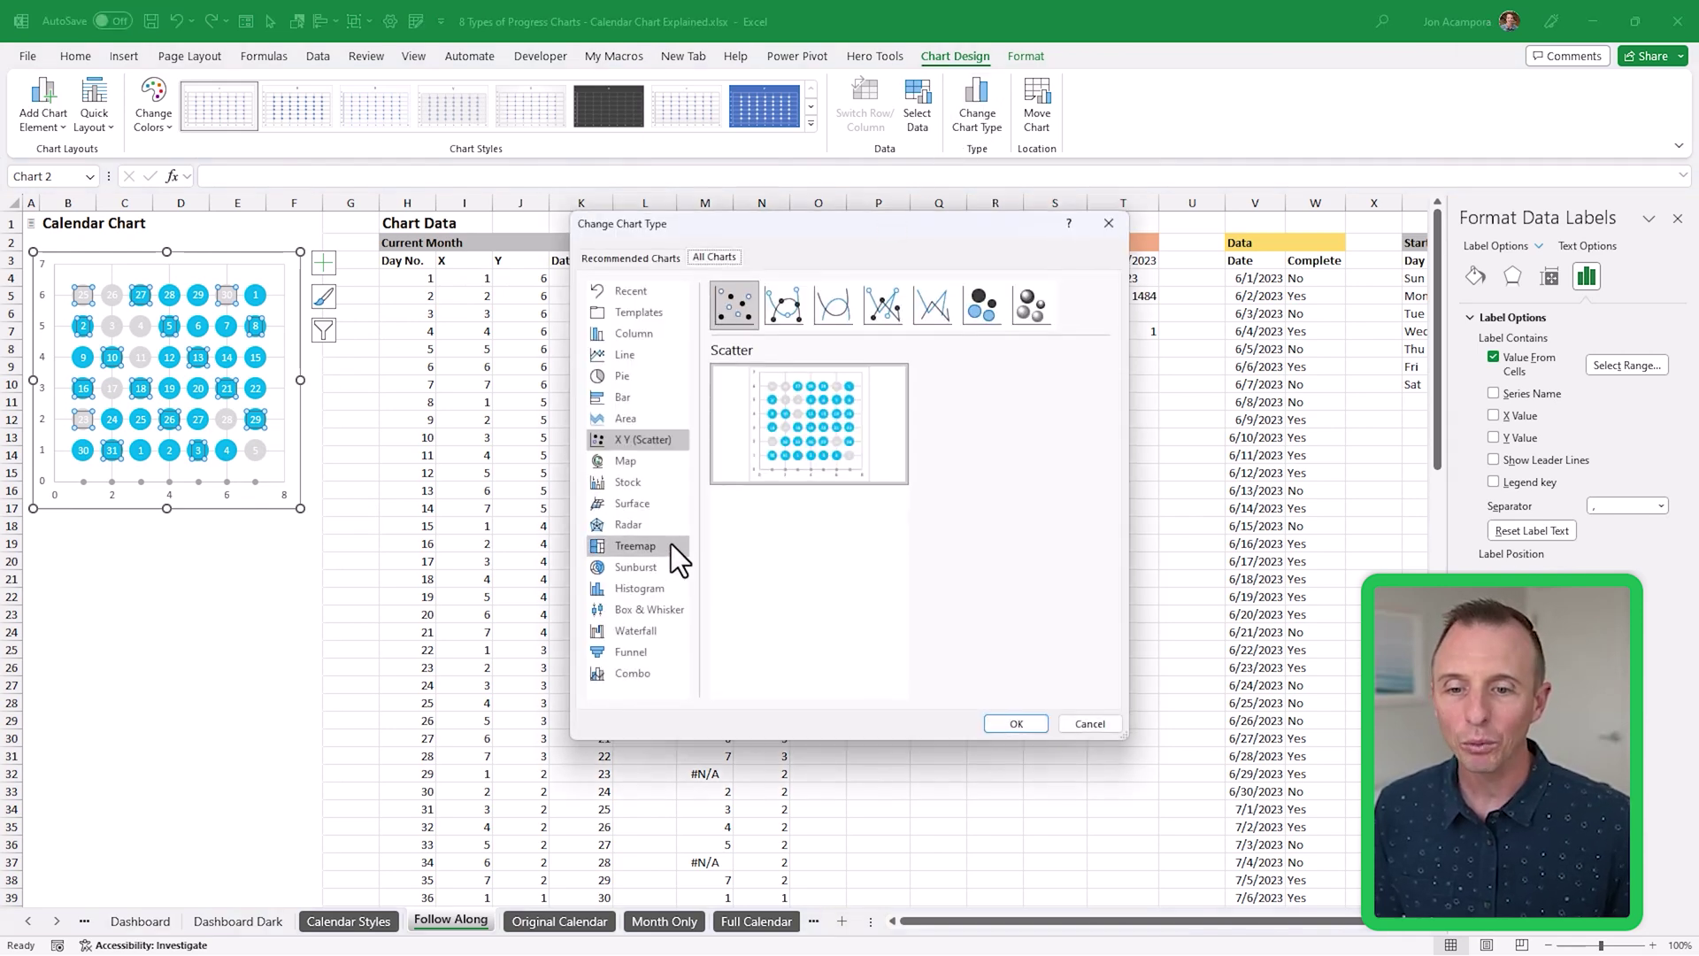
{"action": "left_click", "coordinate": [620, 678]}
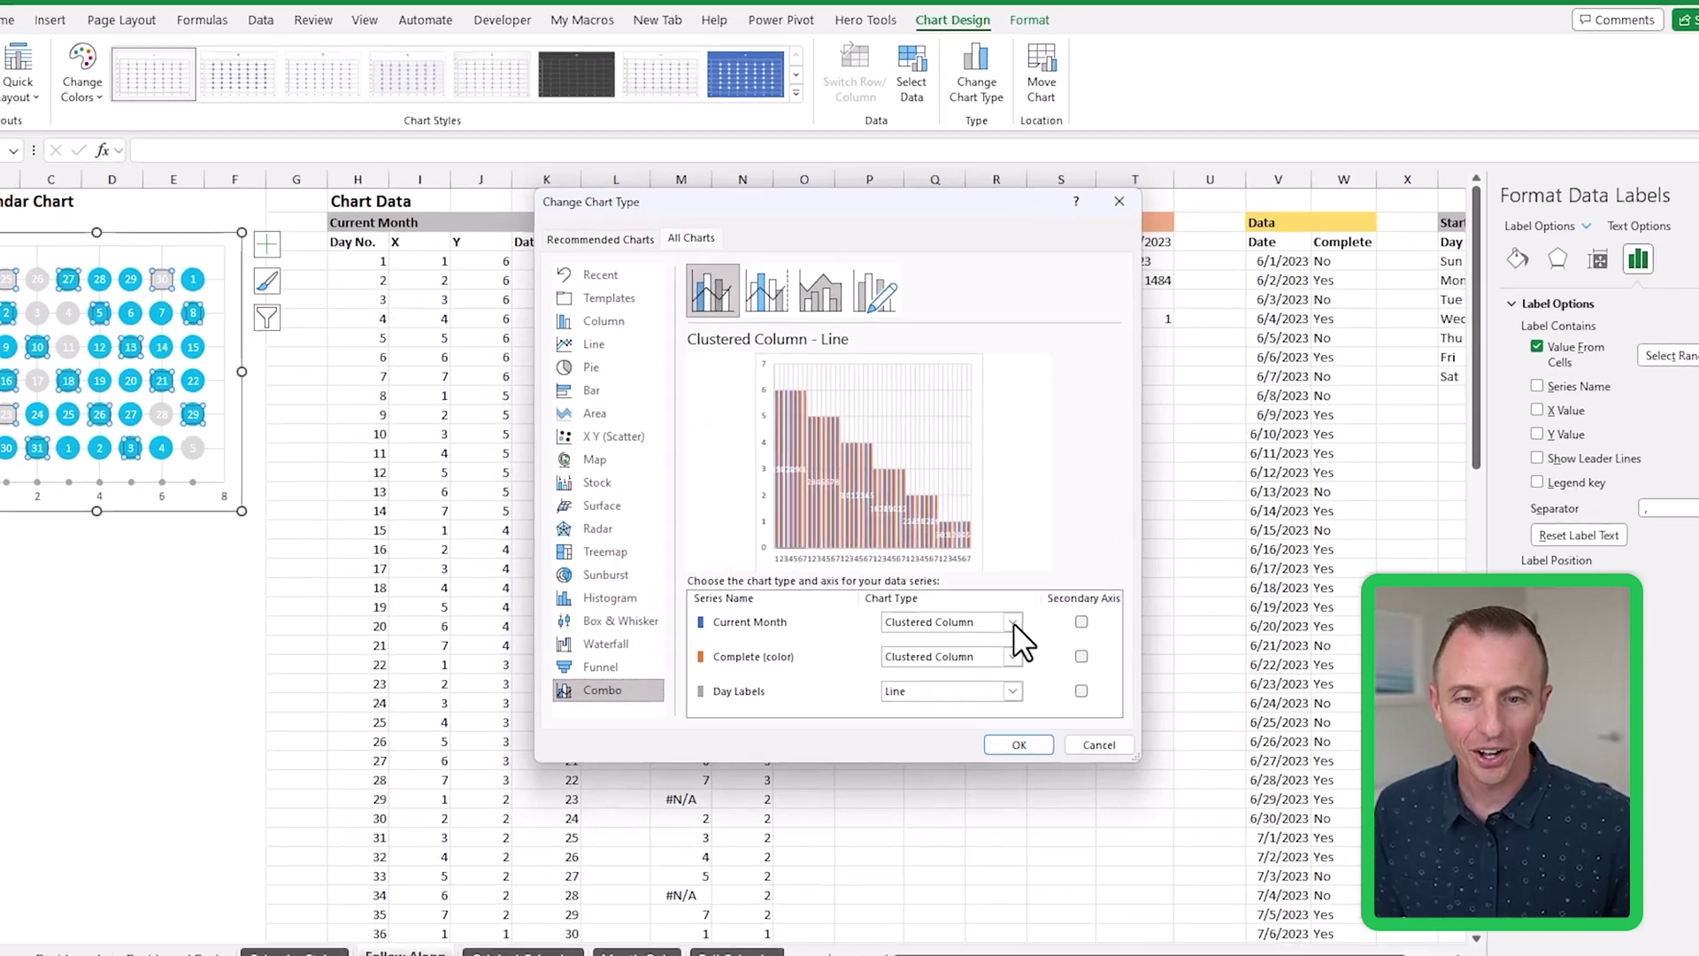
{"action": "left_click", "coordinate": [1010, 610]}
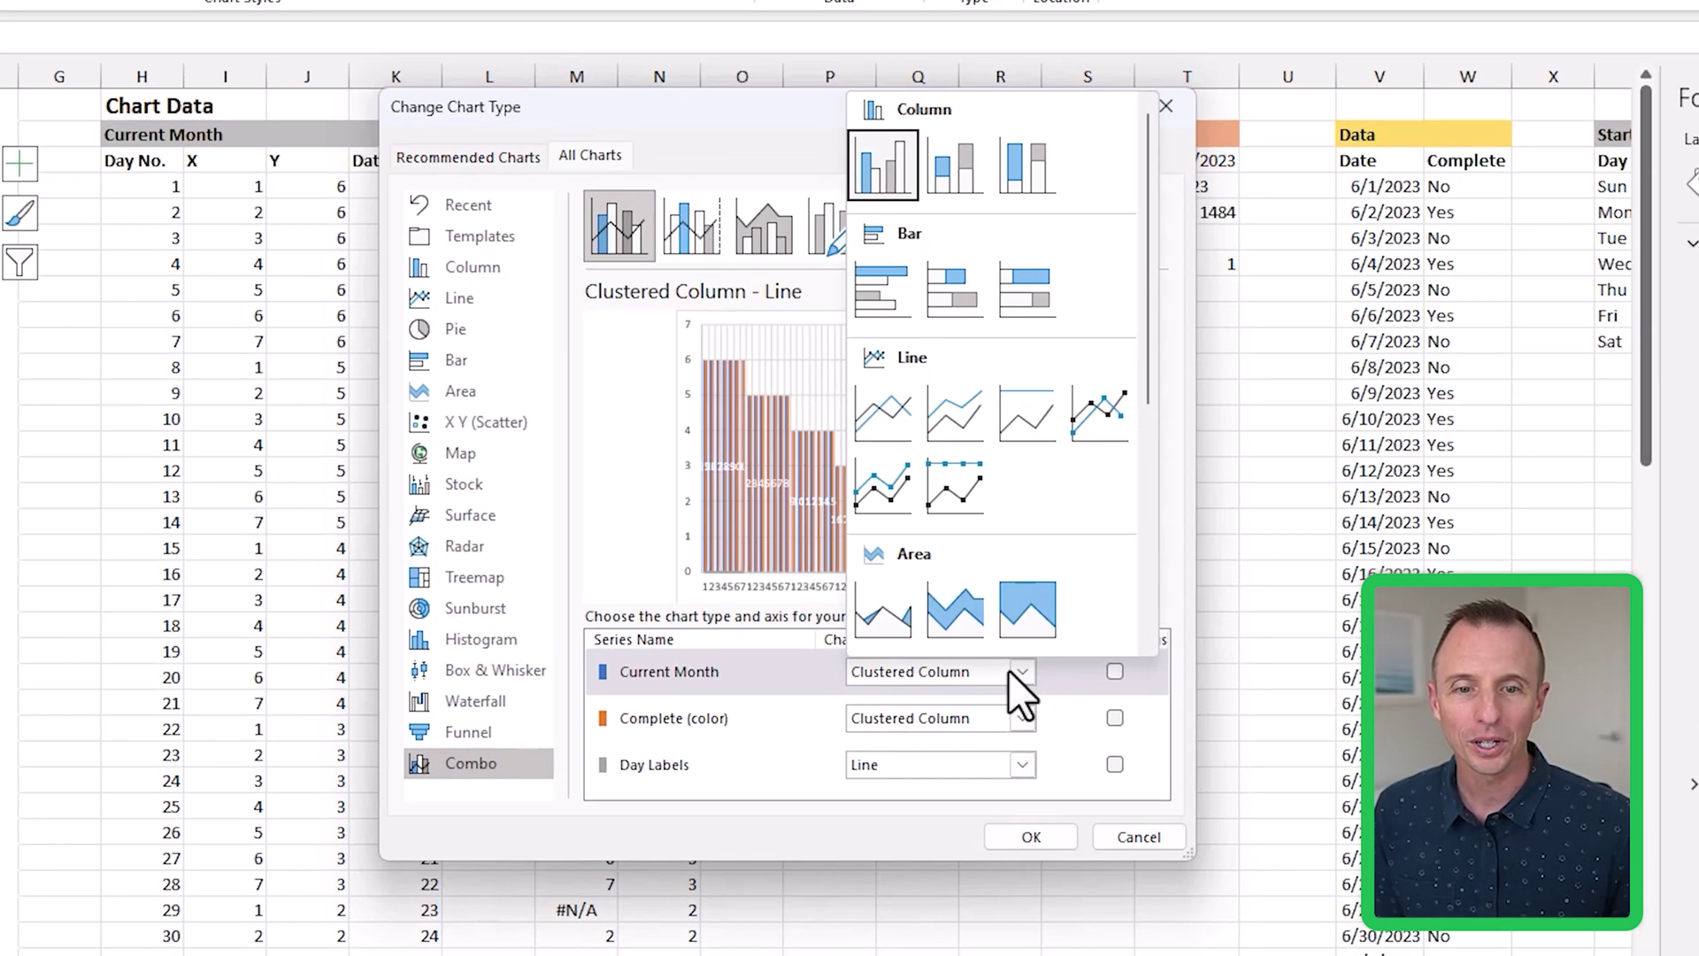
{"action": "scroll", "coordinate": [922, 586], "scroll_direction": "down", "scroll_amount": 5}
{"action": "scroll", "coordinate": [916, 548], "scroll_direction": "up", "scroll_amount": 2}
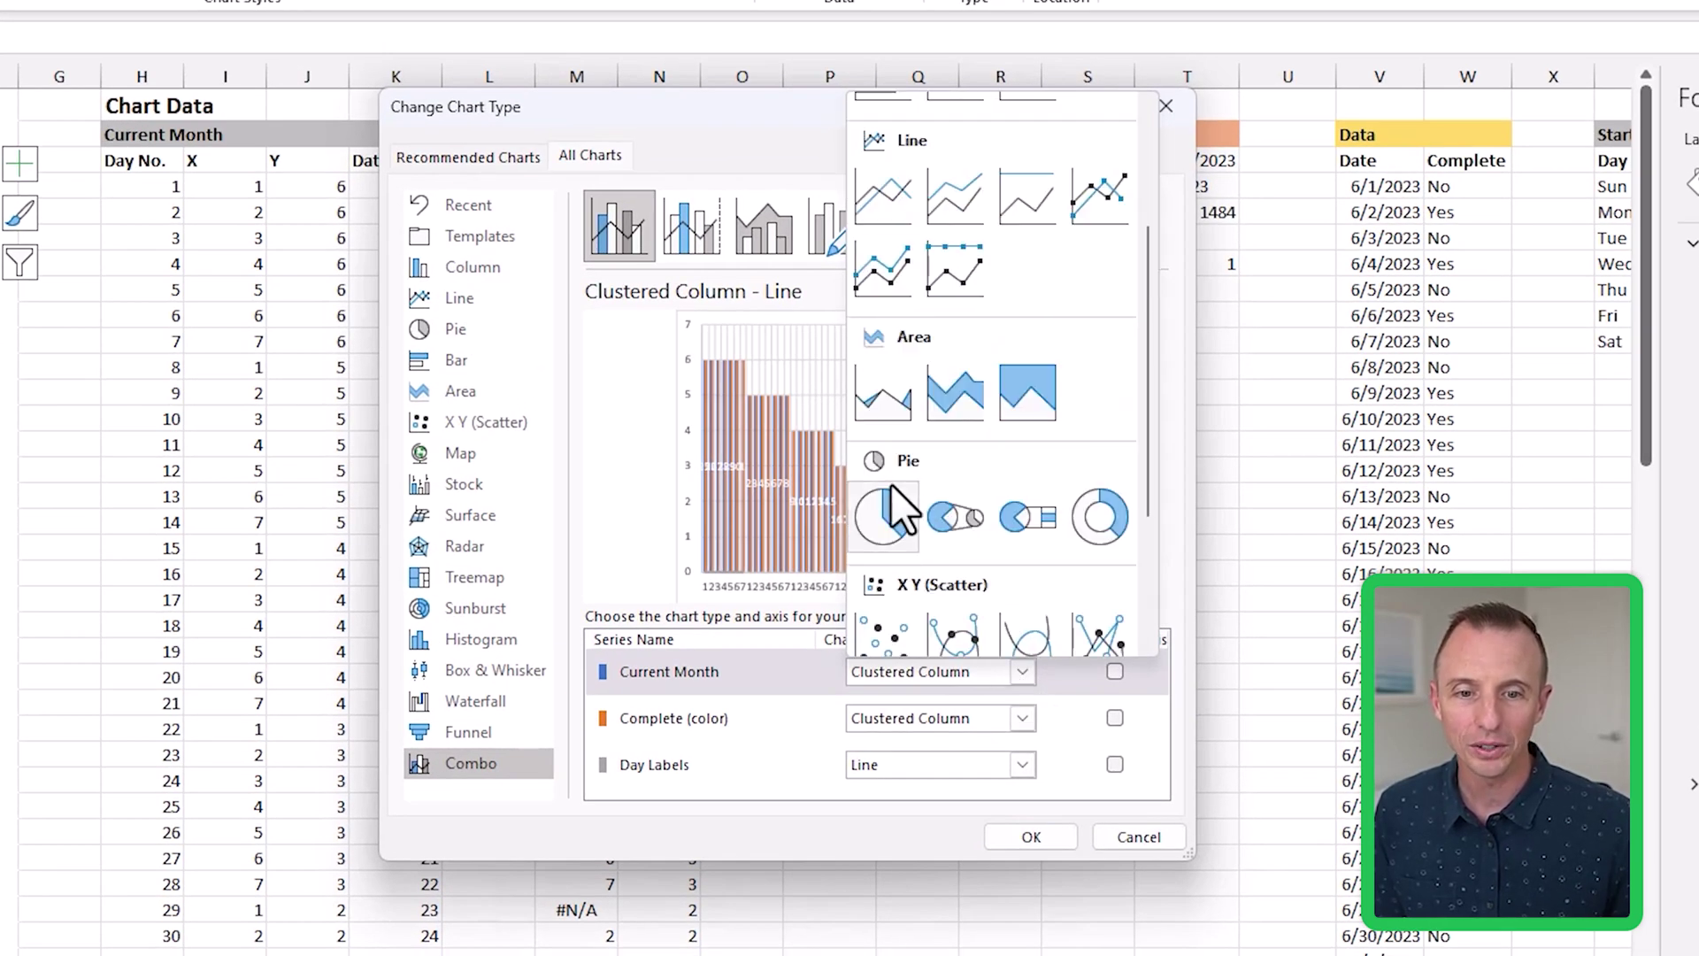
{"action": "left_click", "coordinate": [885, 633]}
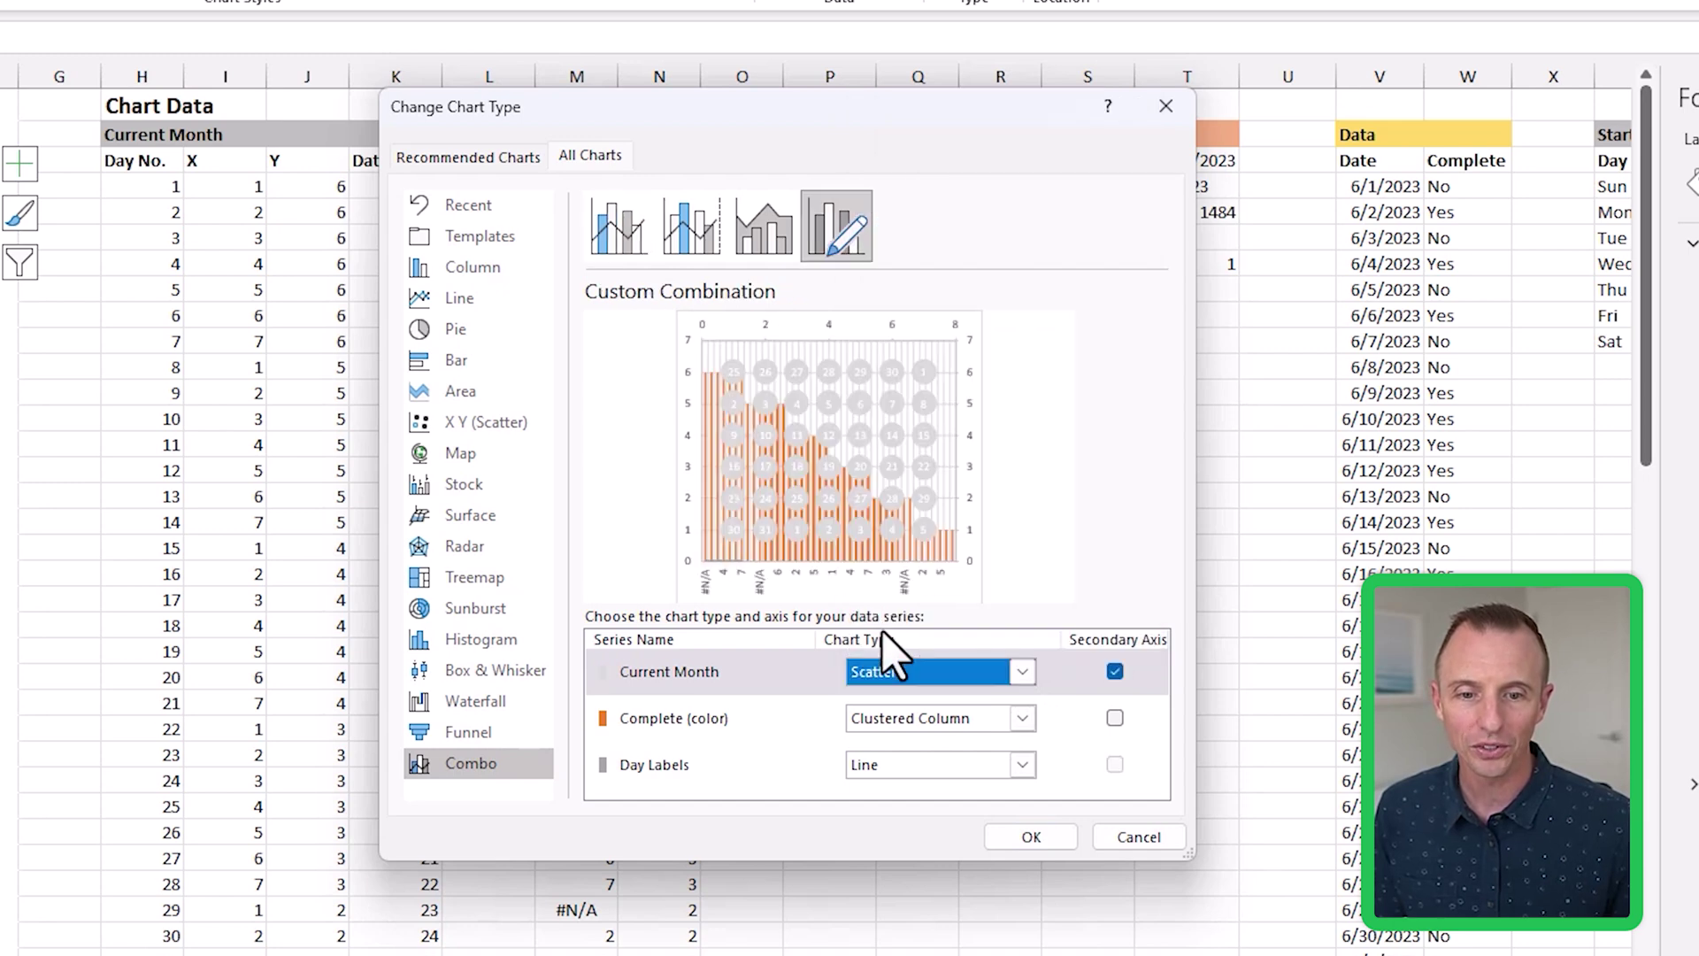
{"action": "left_click", "coordinate": [1022, 719]}
{"action": "scroll", "coordinate": [872, 575], "scroll_direction": "down", "scroll_amount": 3}
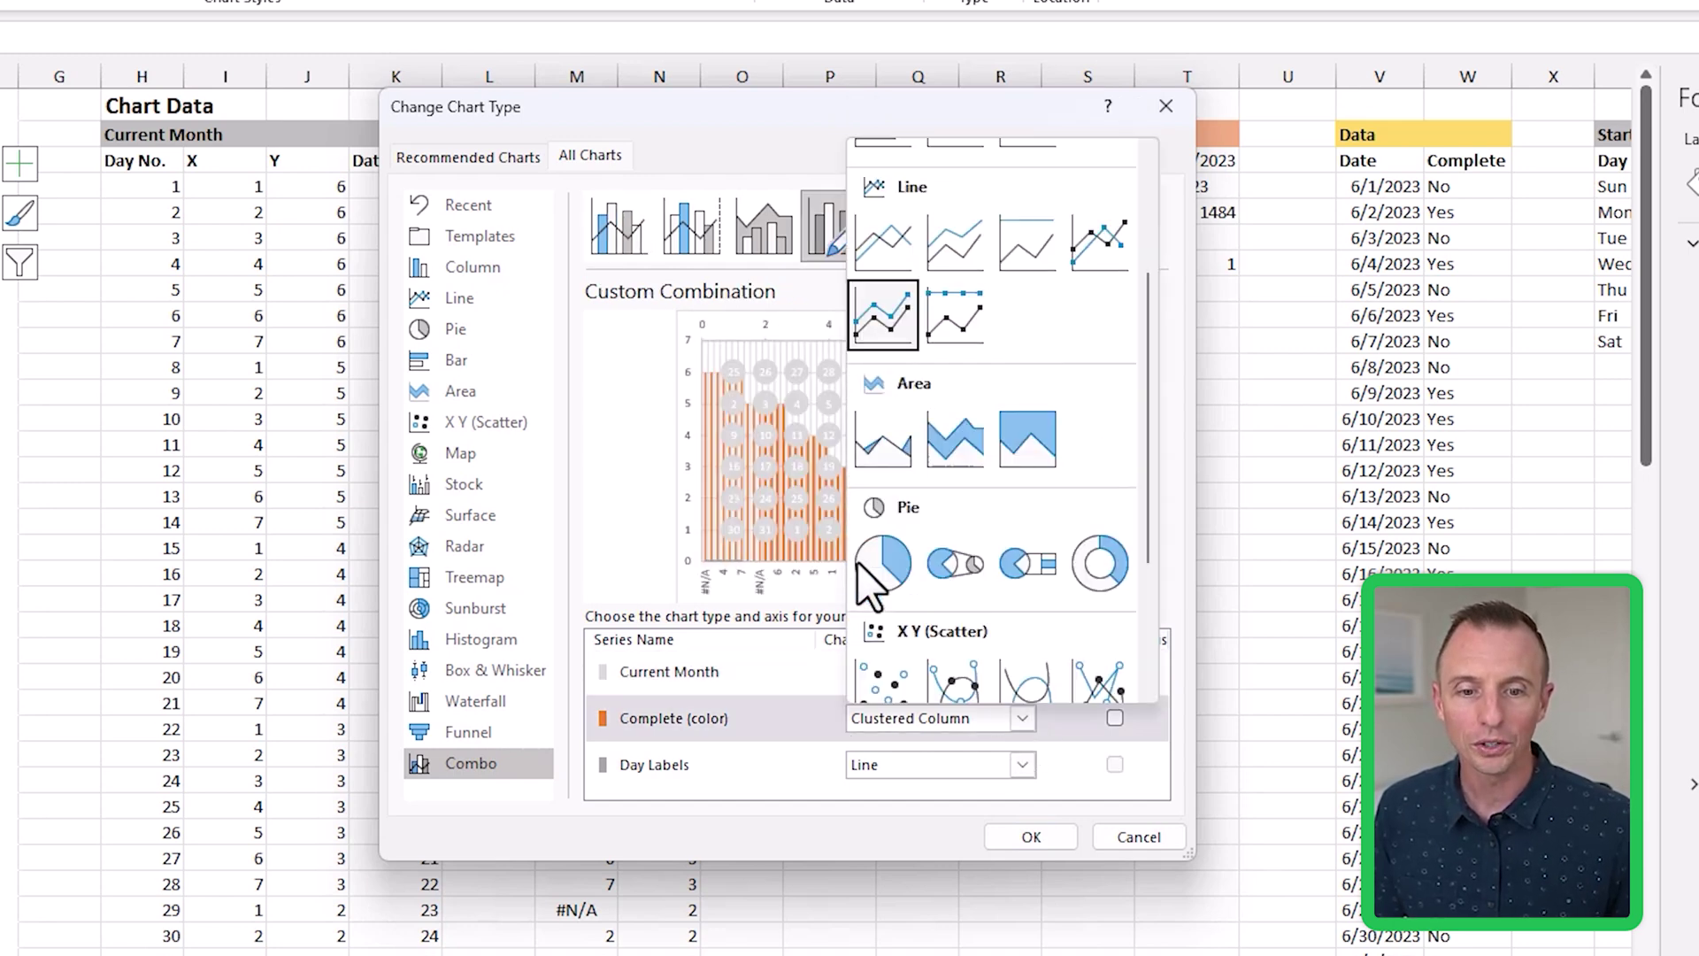
{"action": "left_click", "coordinate": [883, 681]}
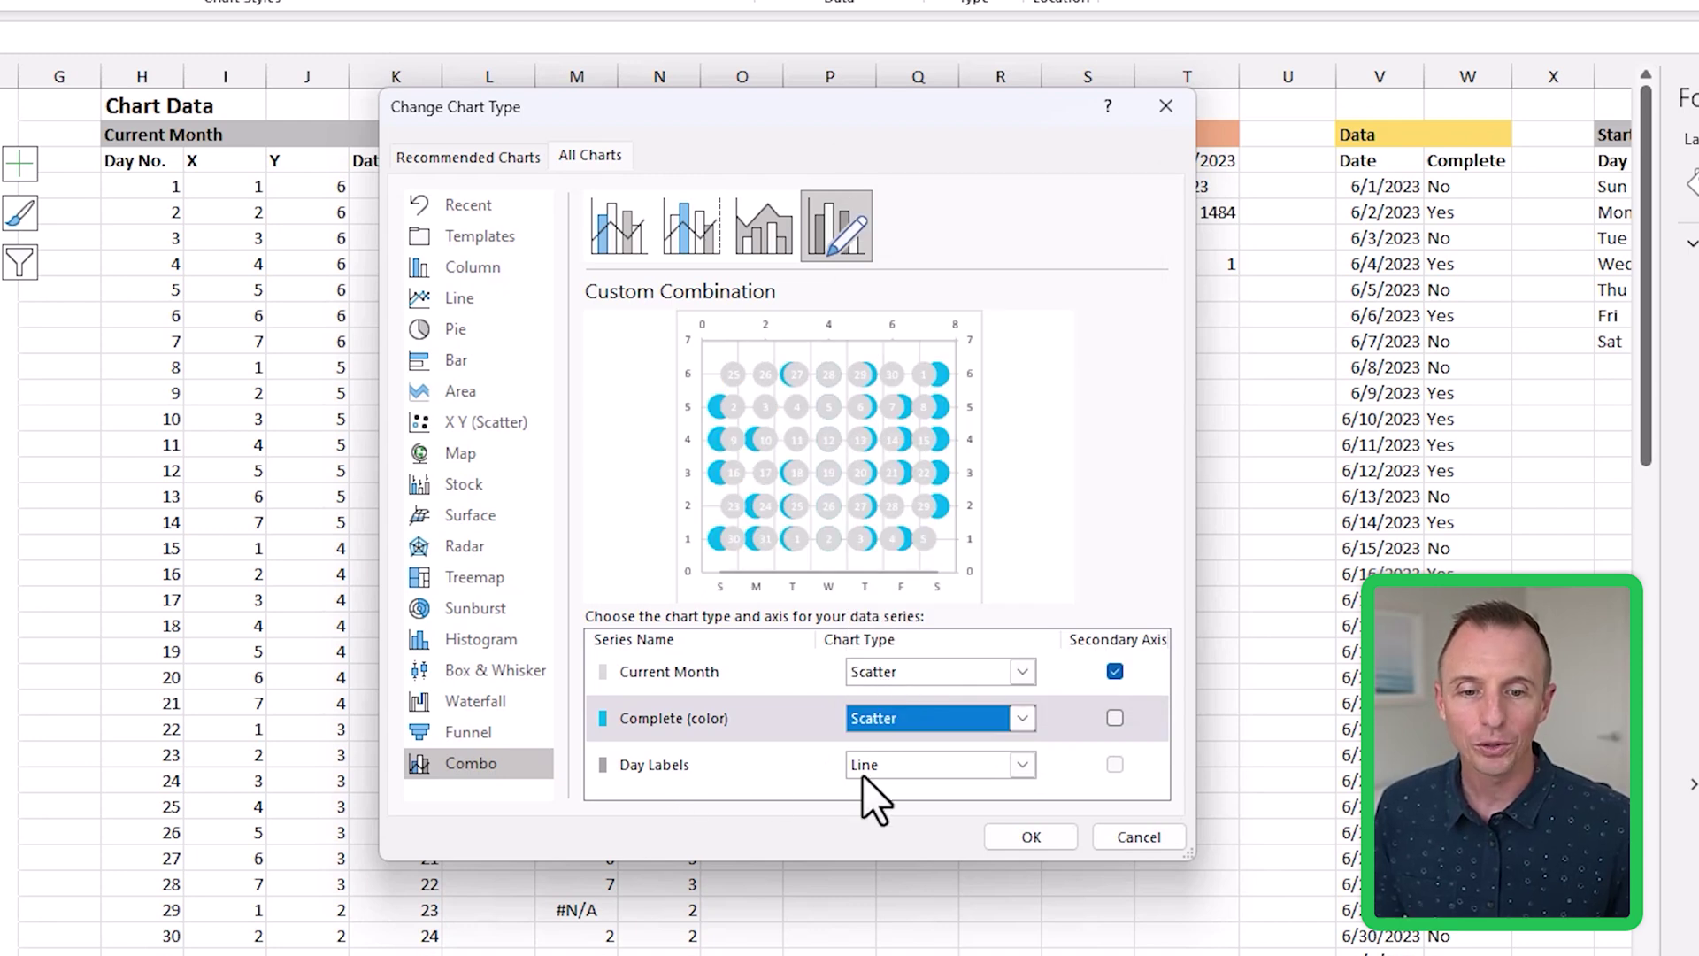
- Make Day Labels a Clustered Column, with all series on the primary axis
{"action": "left_click", "coordinate": [1023, 767]}
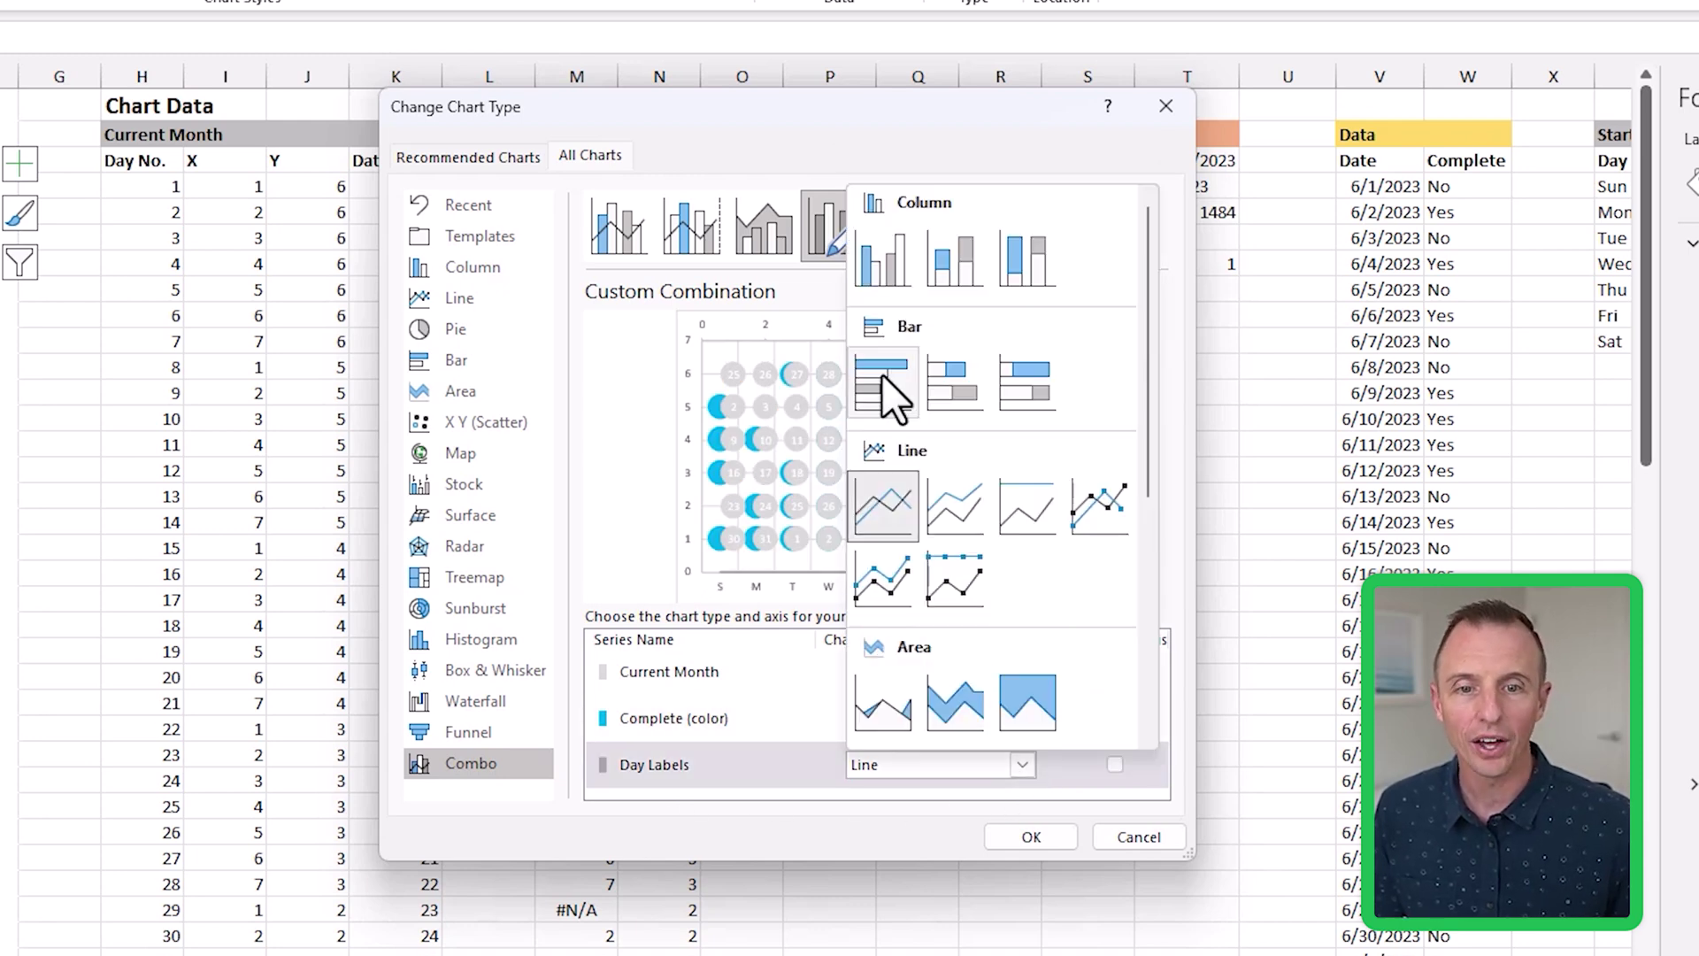
{"action": "left_click", "coordinate": [878, 267]}
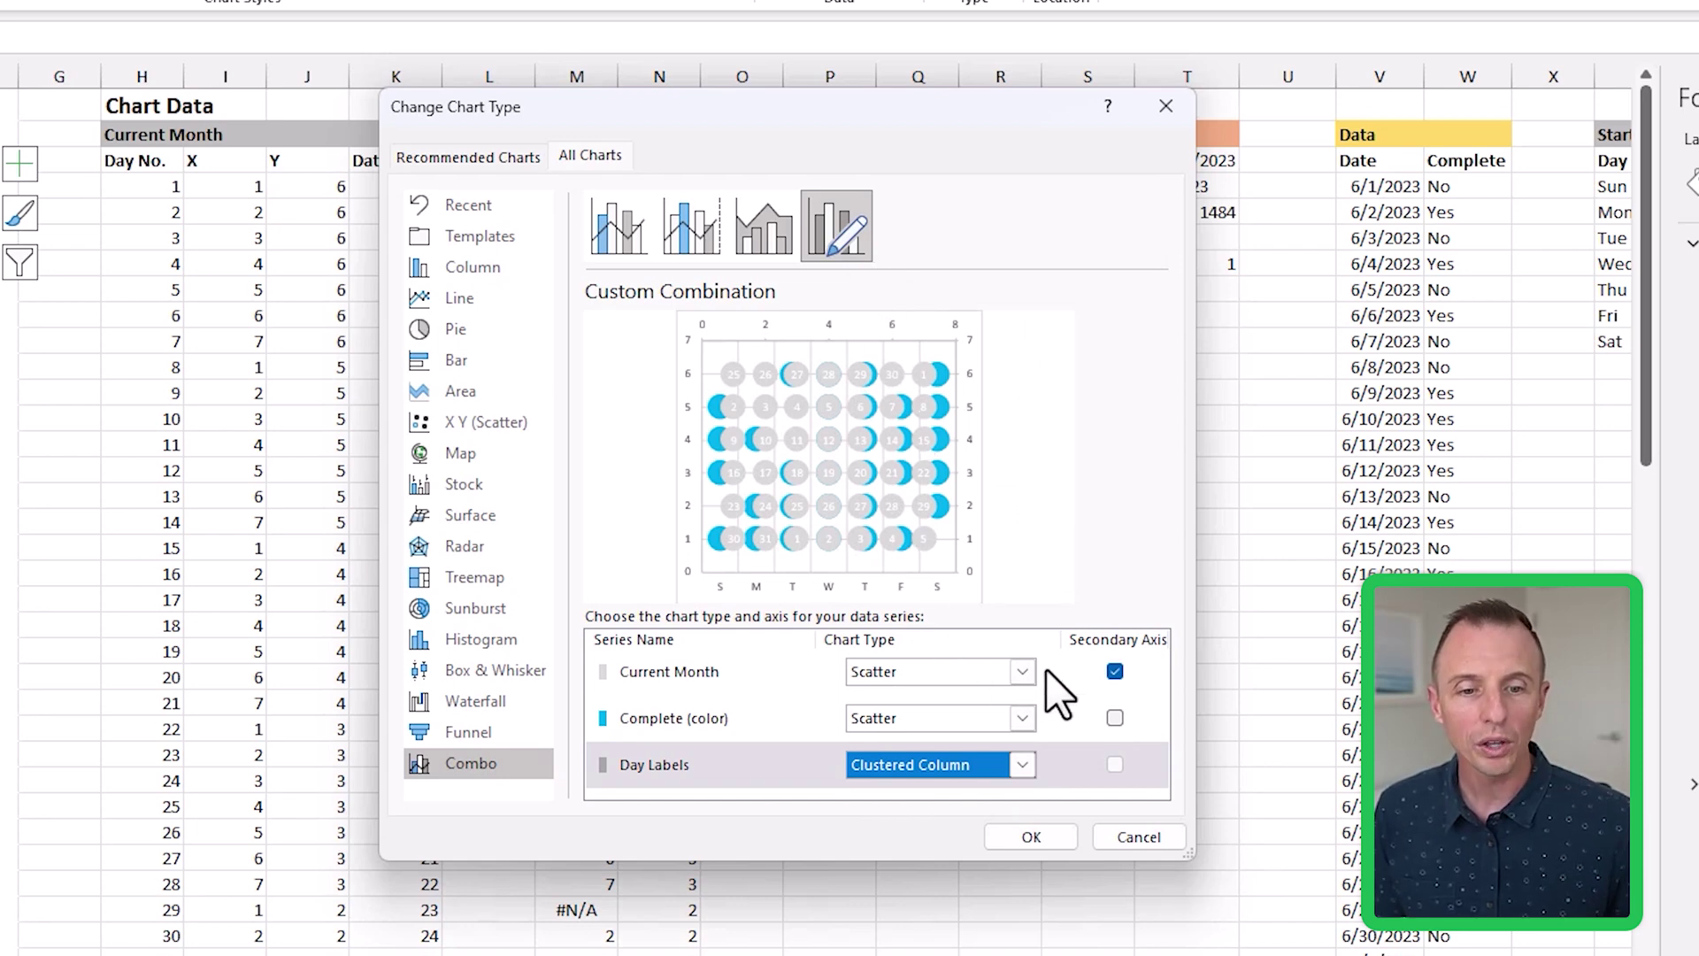
{"action": "left_click", "coordinate": [1114, 672]}
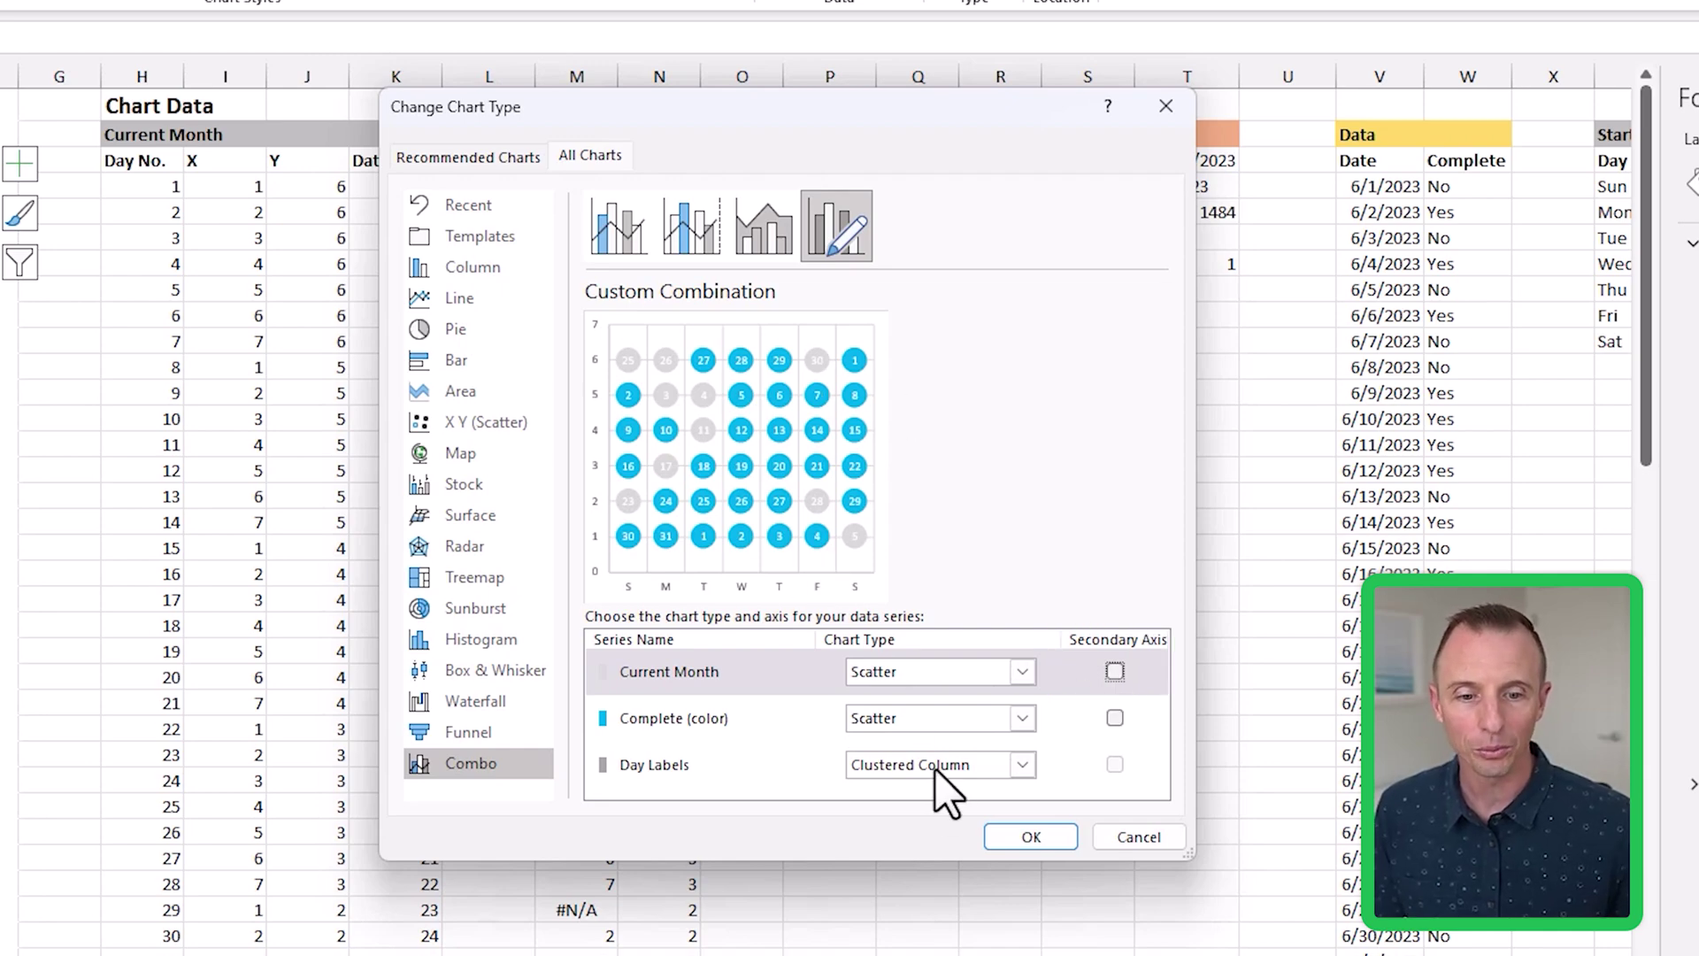
{"action": "left_click", "coordinate": [1008, 838]}
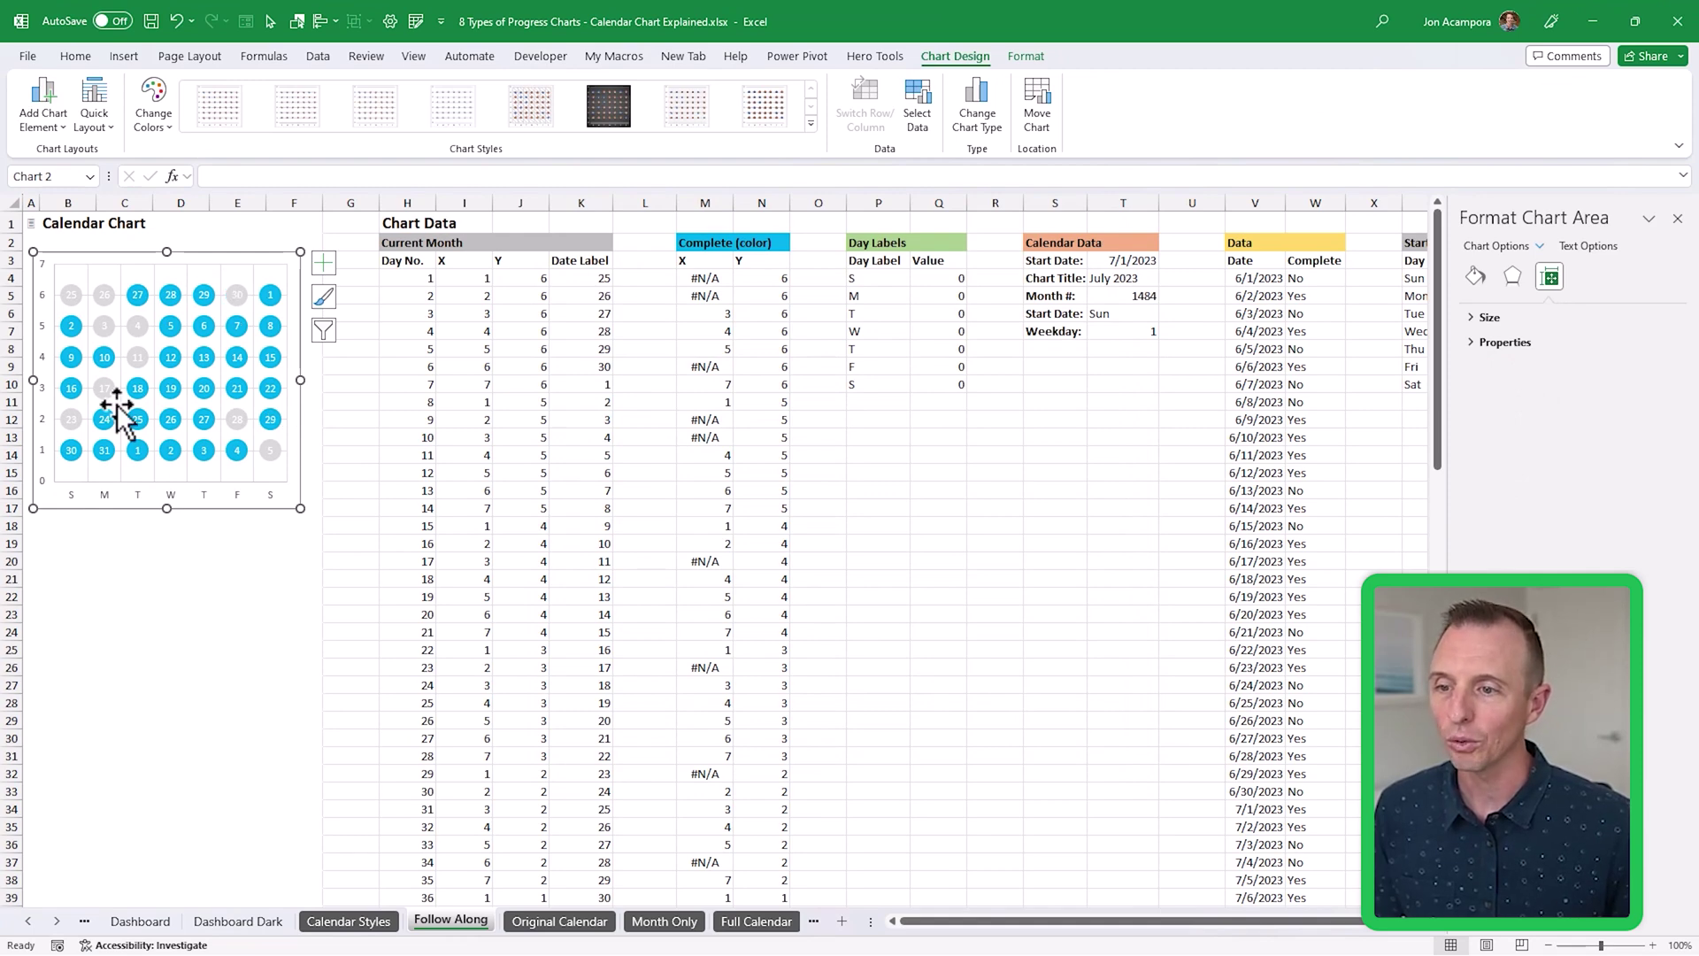
- Set the horizontal axis label position to High, placing the S–S letters above the dots
{"action": "left_click", "coordinate": [71, 496]}
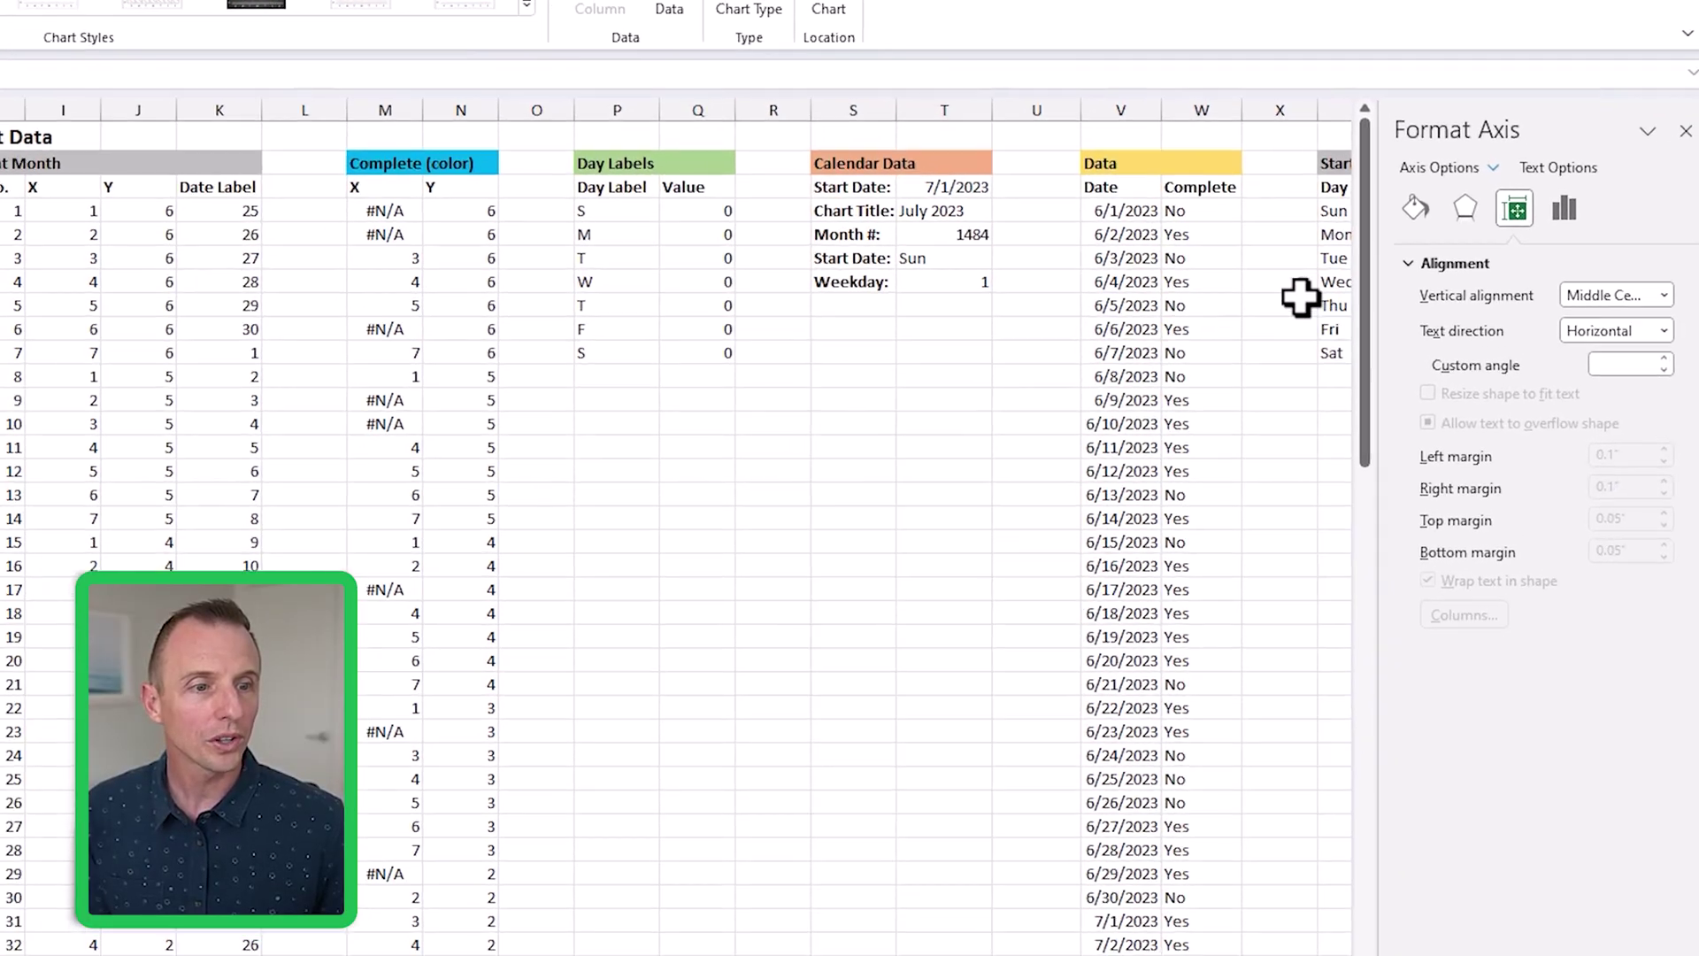
{"action": "left_click", "coordinate": [1565, 208]}
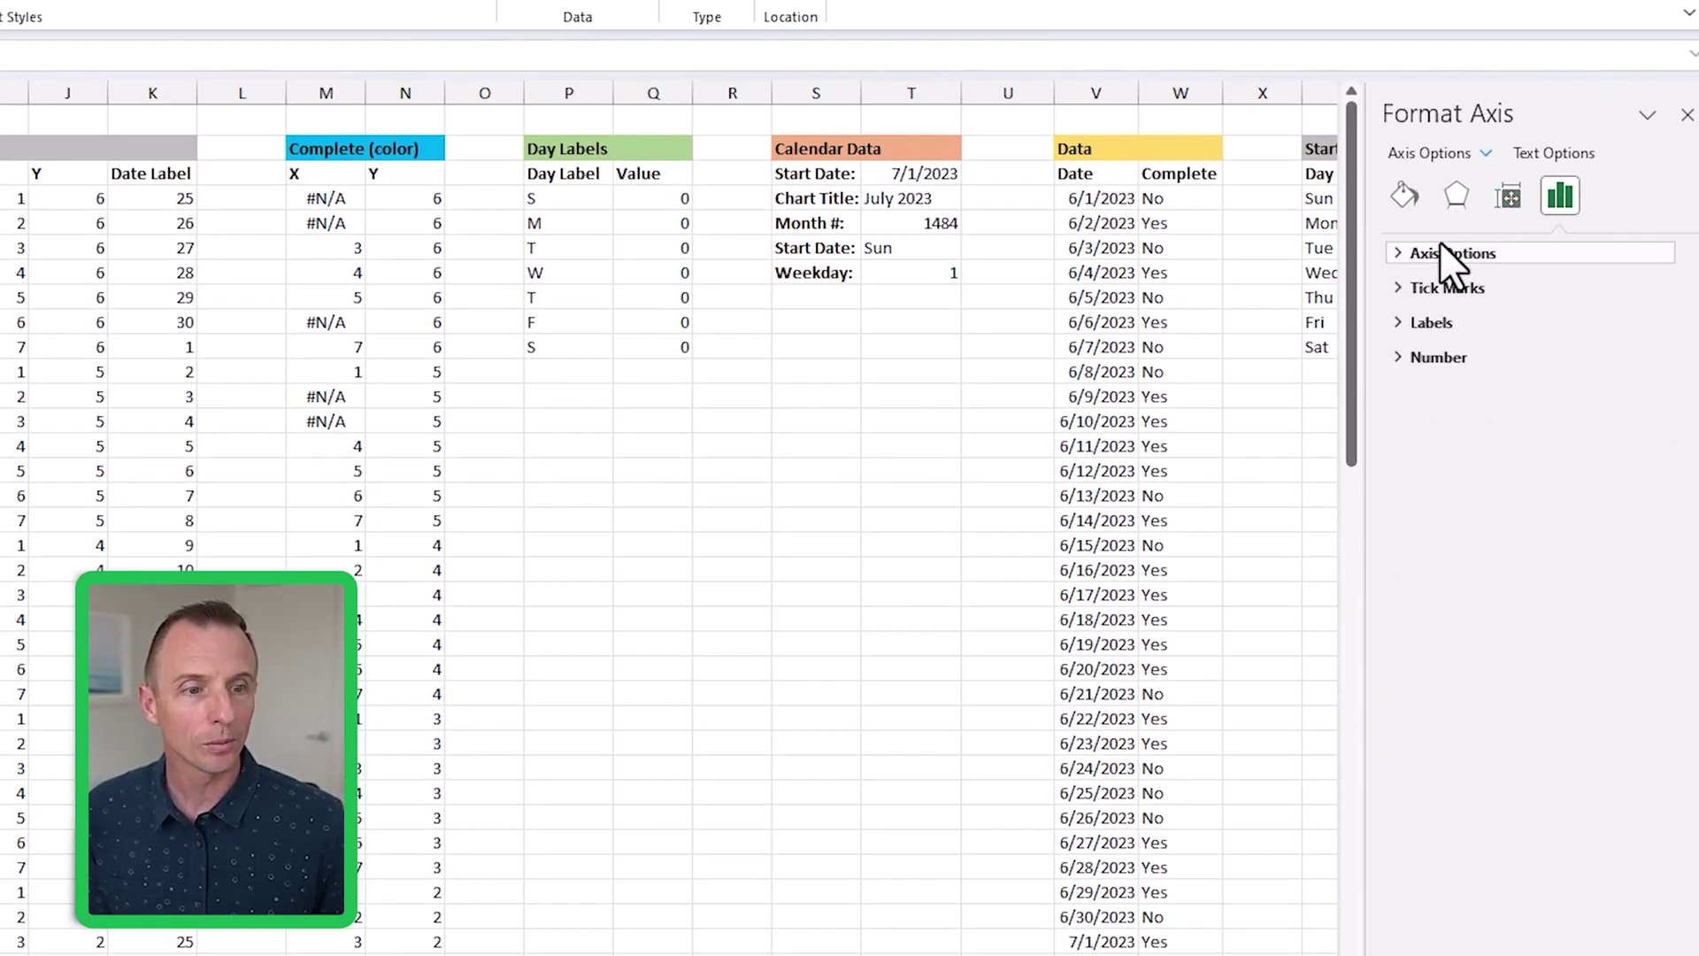
{"action": "left_click", "coordinate": [1396, 253]}
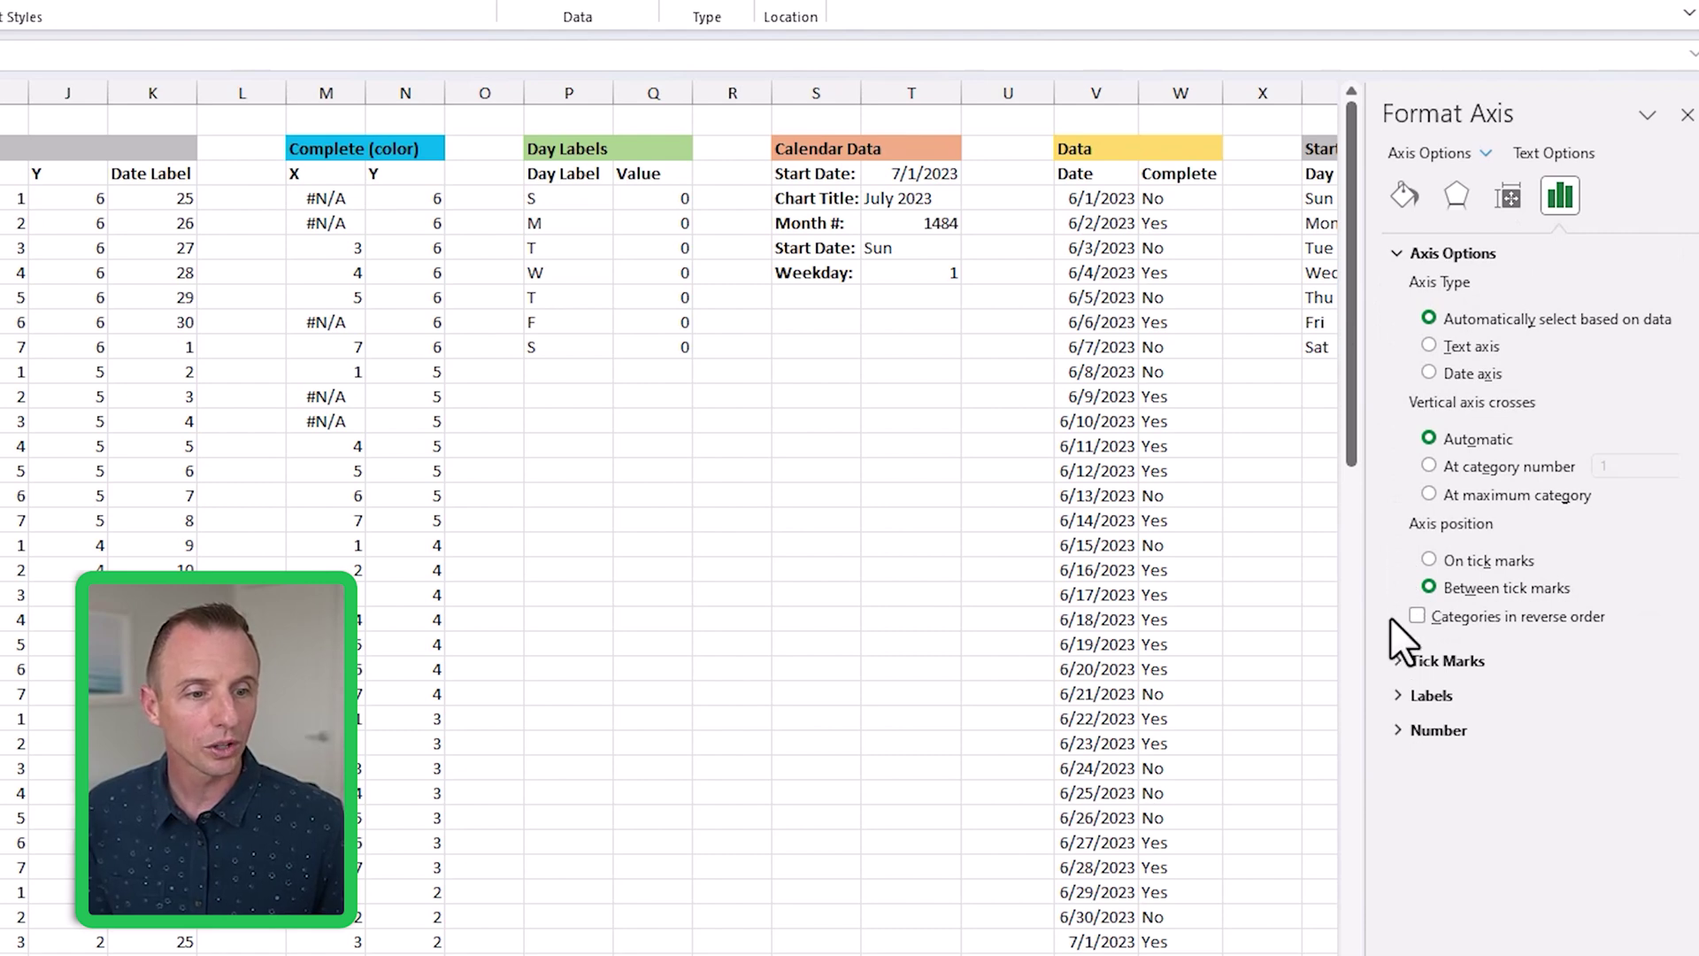
{"action": "left_click", "coordinate": [1395, 696]}
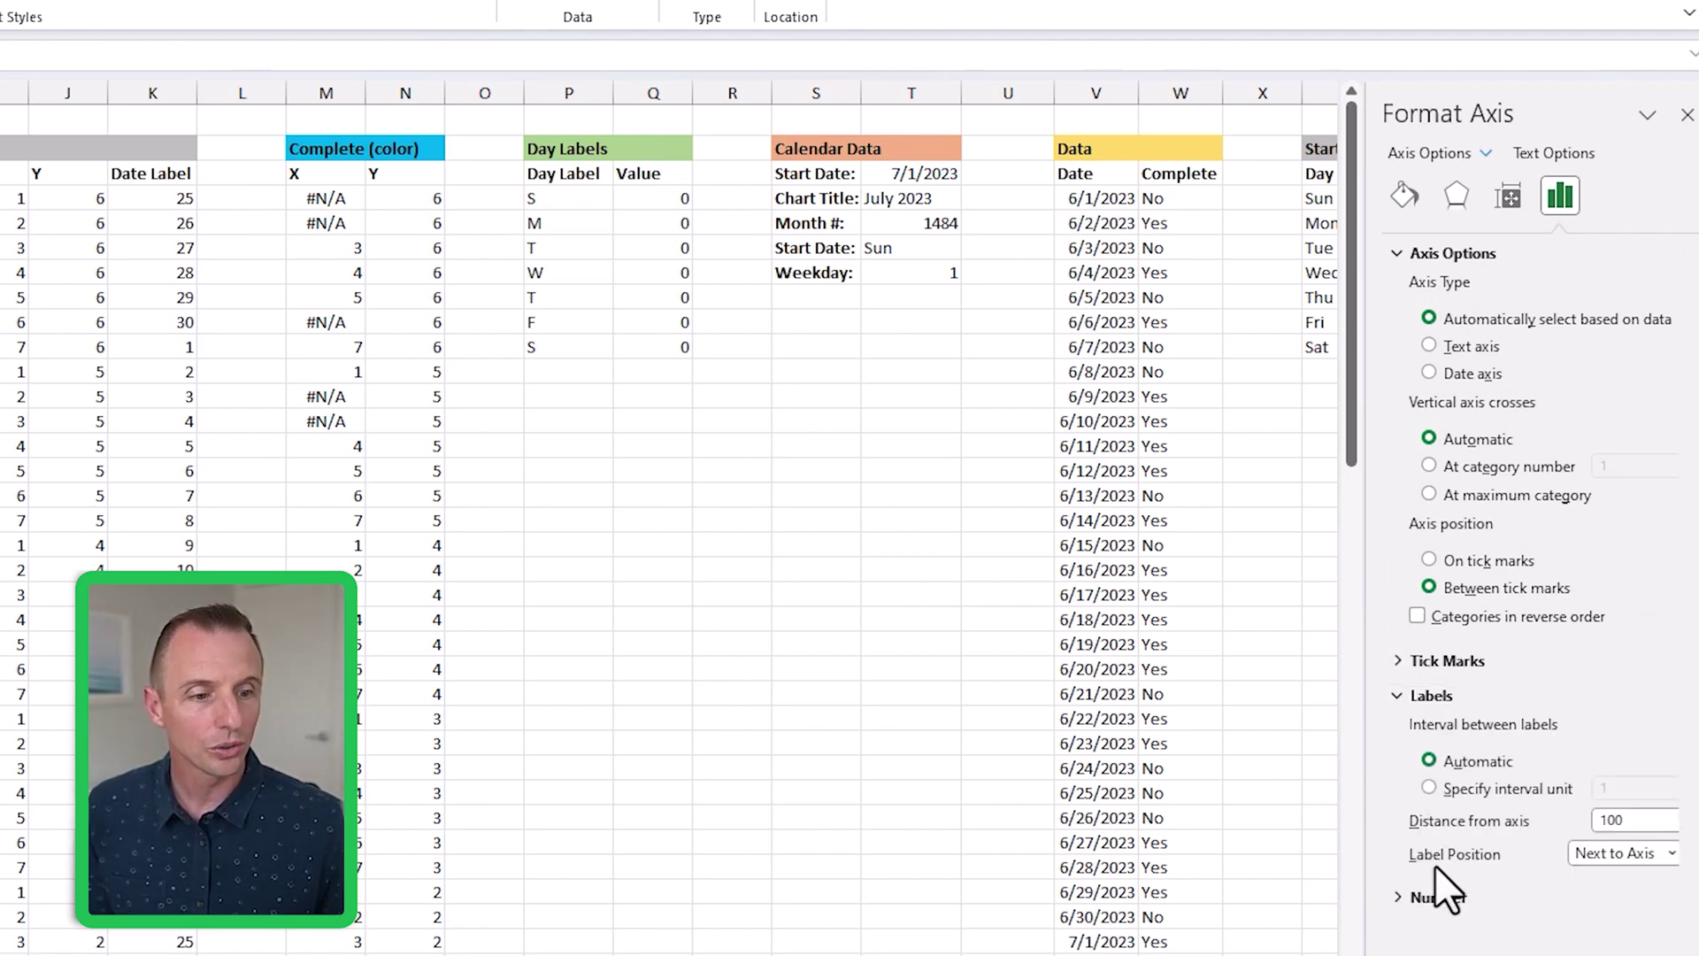
{"action": "left_click", "coordinate": [1597, 853]}
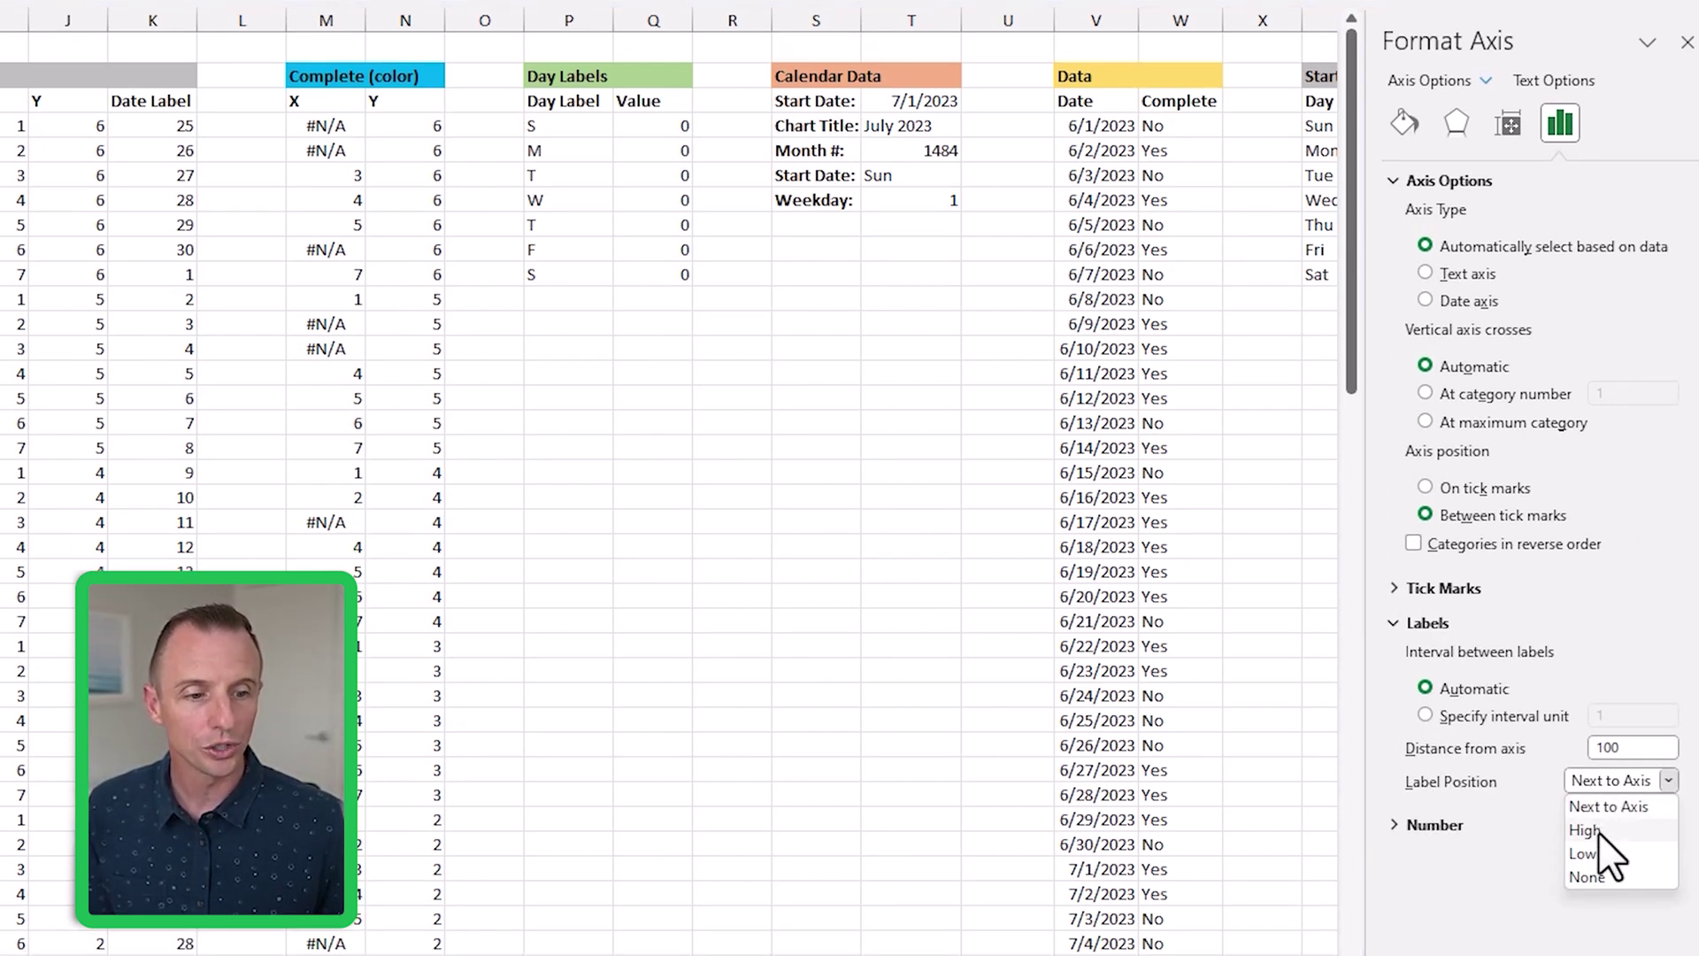
{"action": "left_click", "coordinate": [1584, 830]}
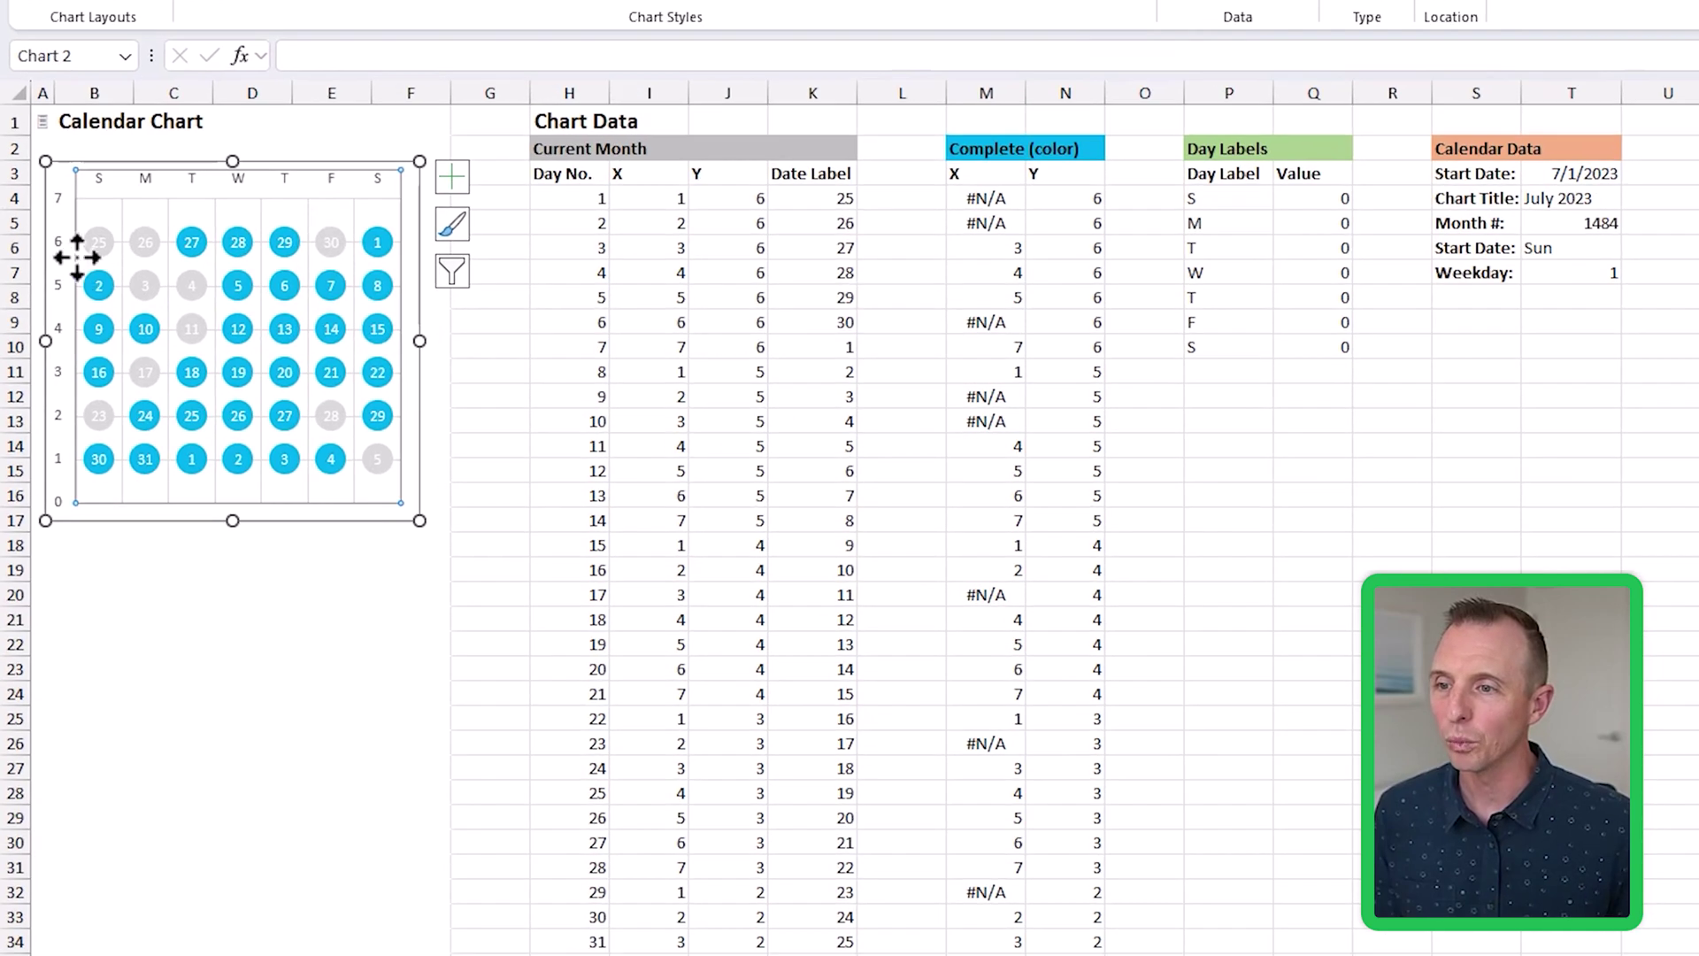
- Set the vertical axis bounds to maximum 6.25 and minimum 0
{"action": "left_click", "coordinate": [55, 241]}
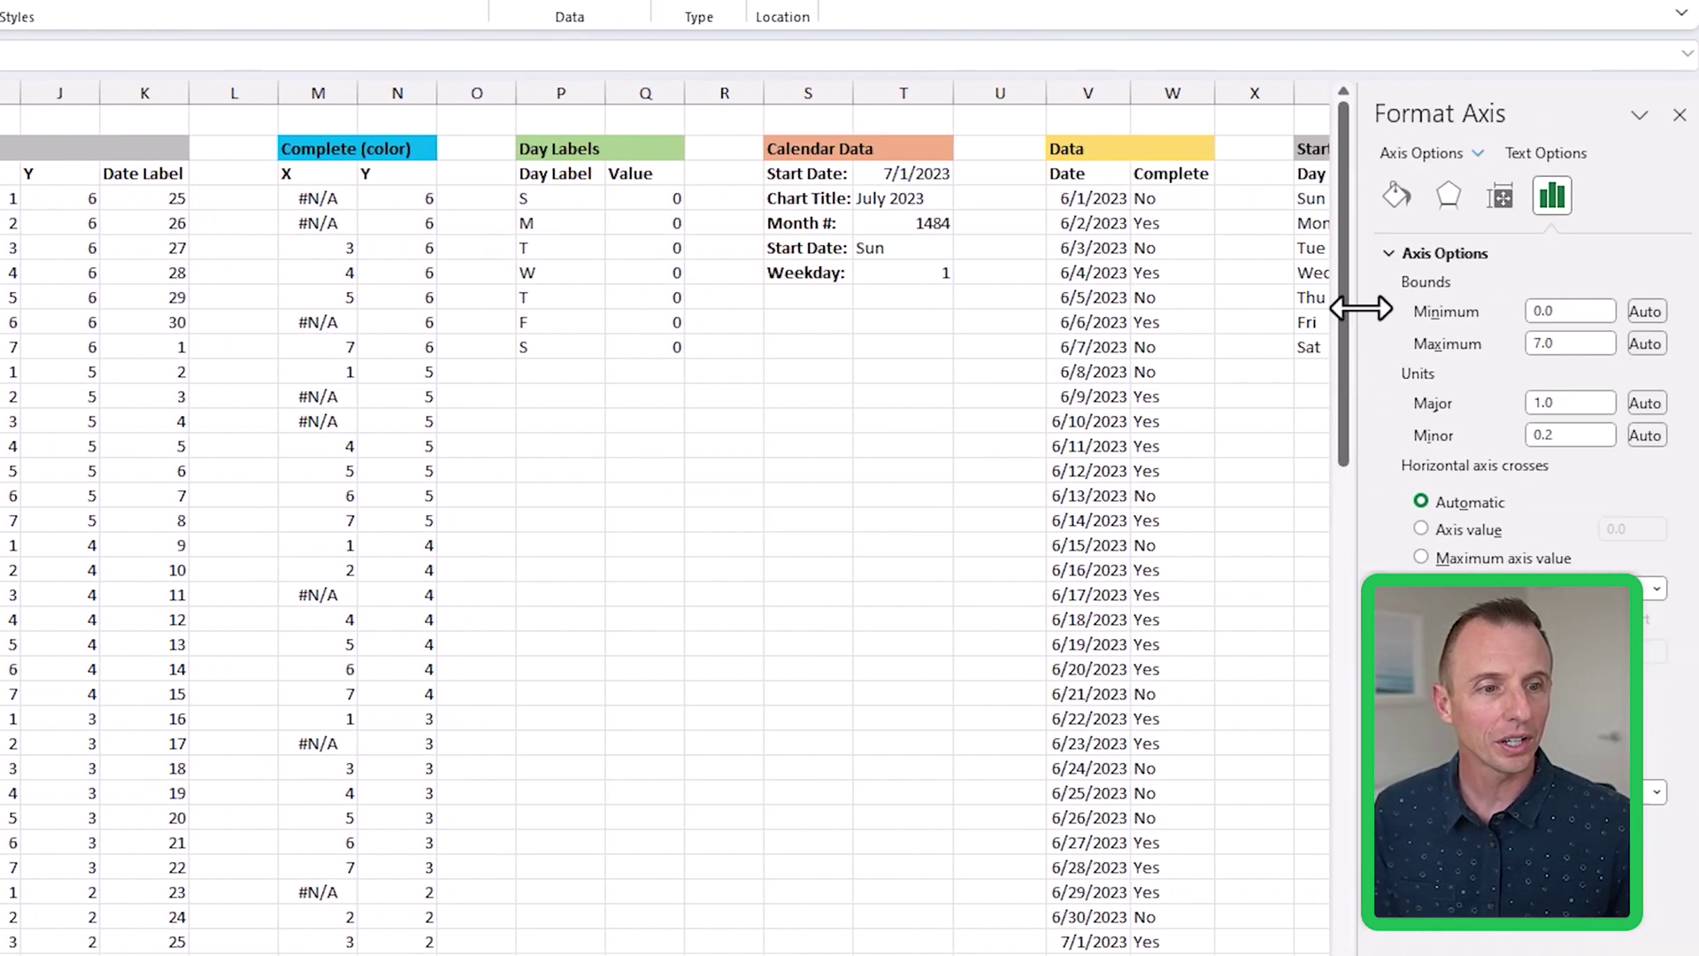
{"action": "double_click", "coordinate": [1540, 343]}
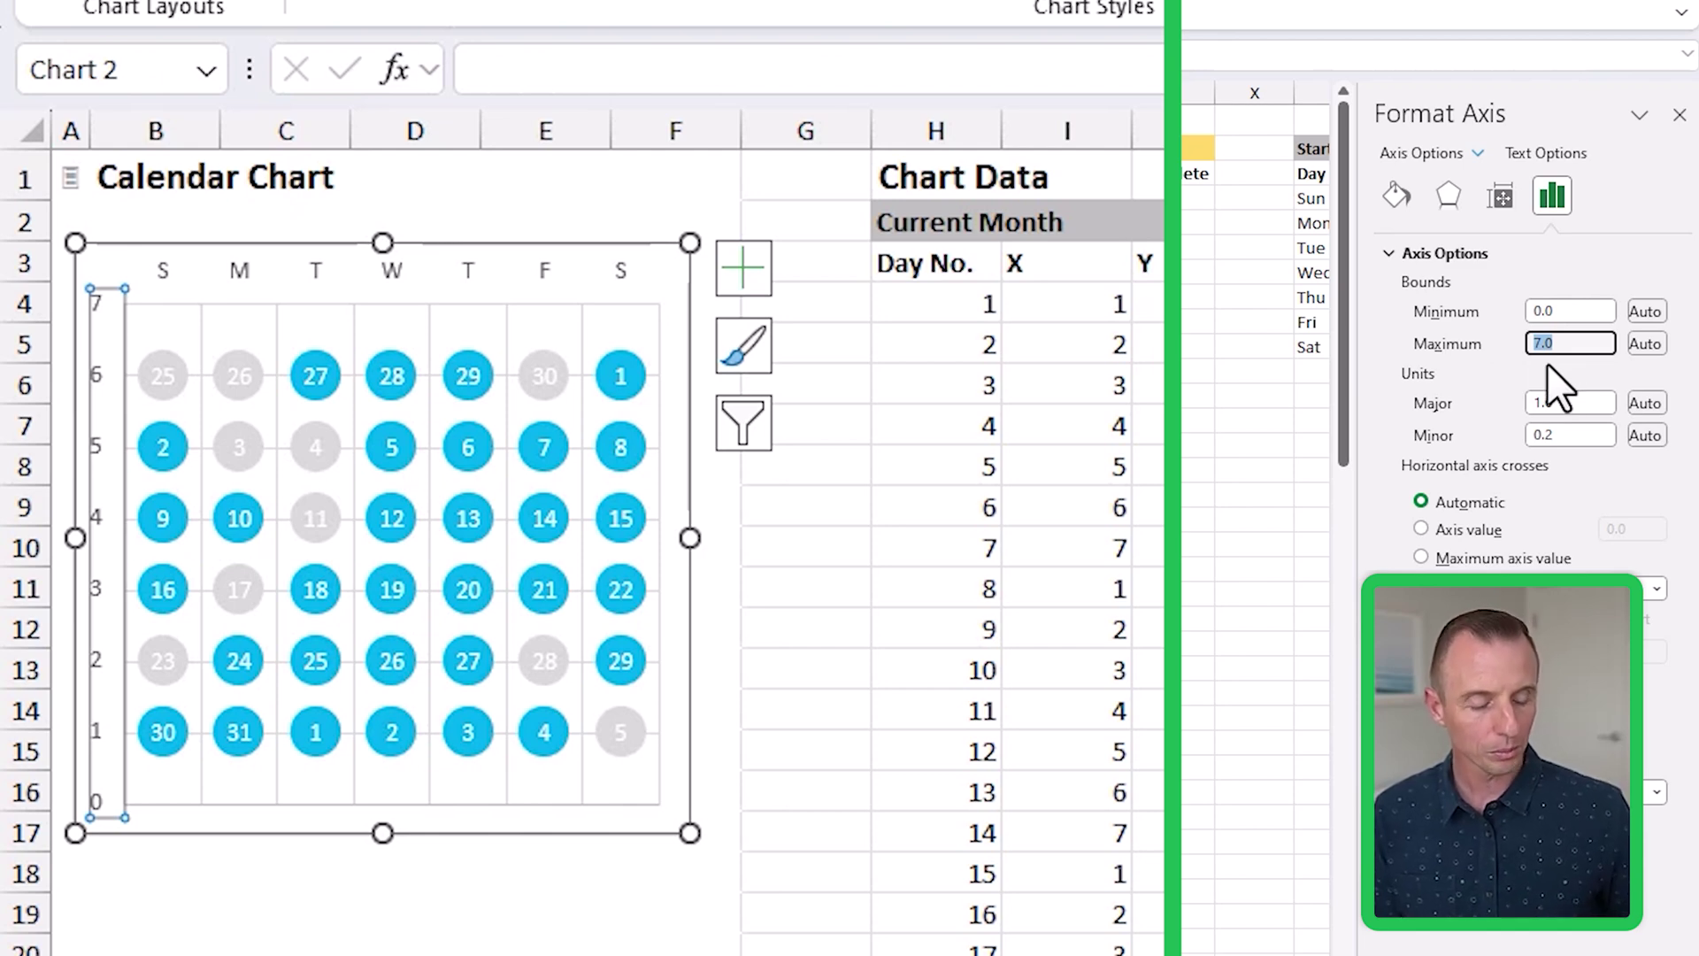
{"action": "type", "text": "6.25"}
{"action": "key", "text": "Return"}
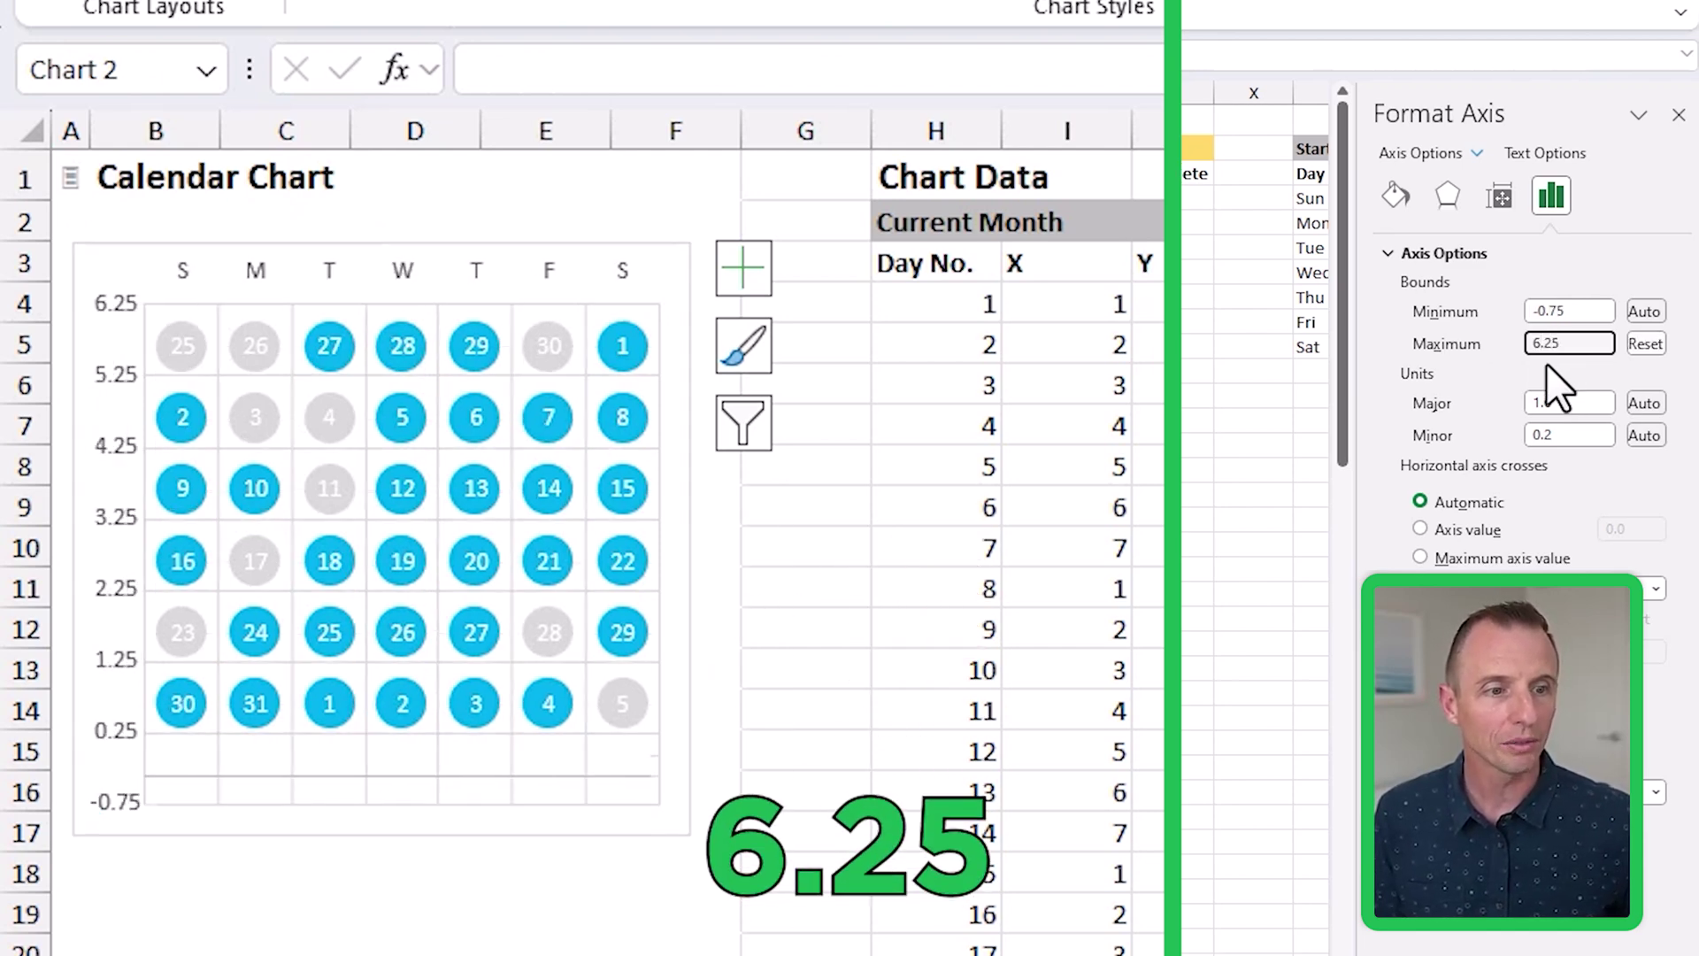
{"action": "double_click", "coordinate": [1554, 311]}
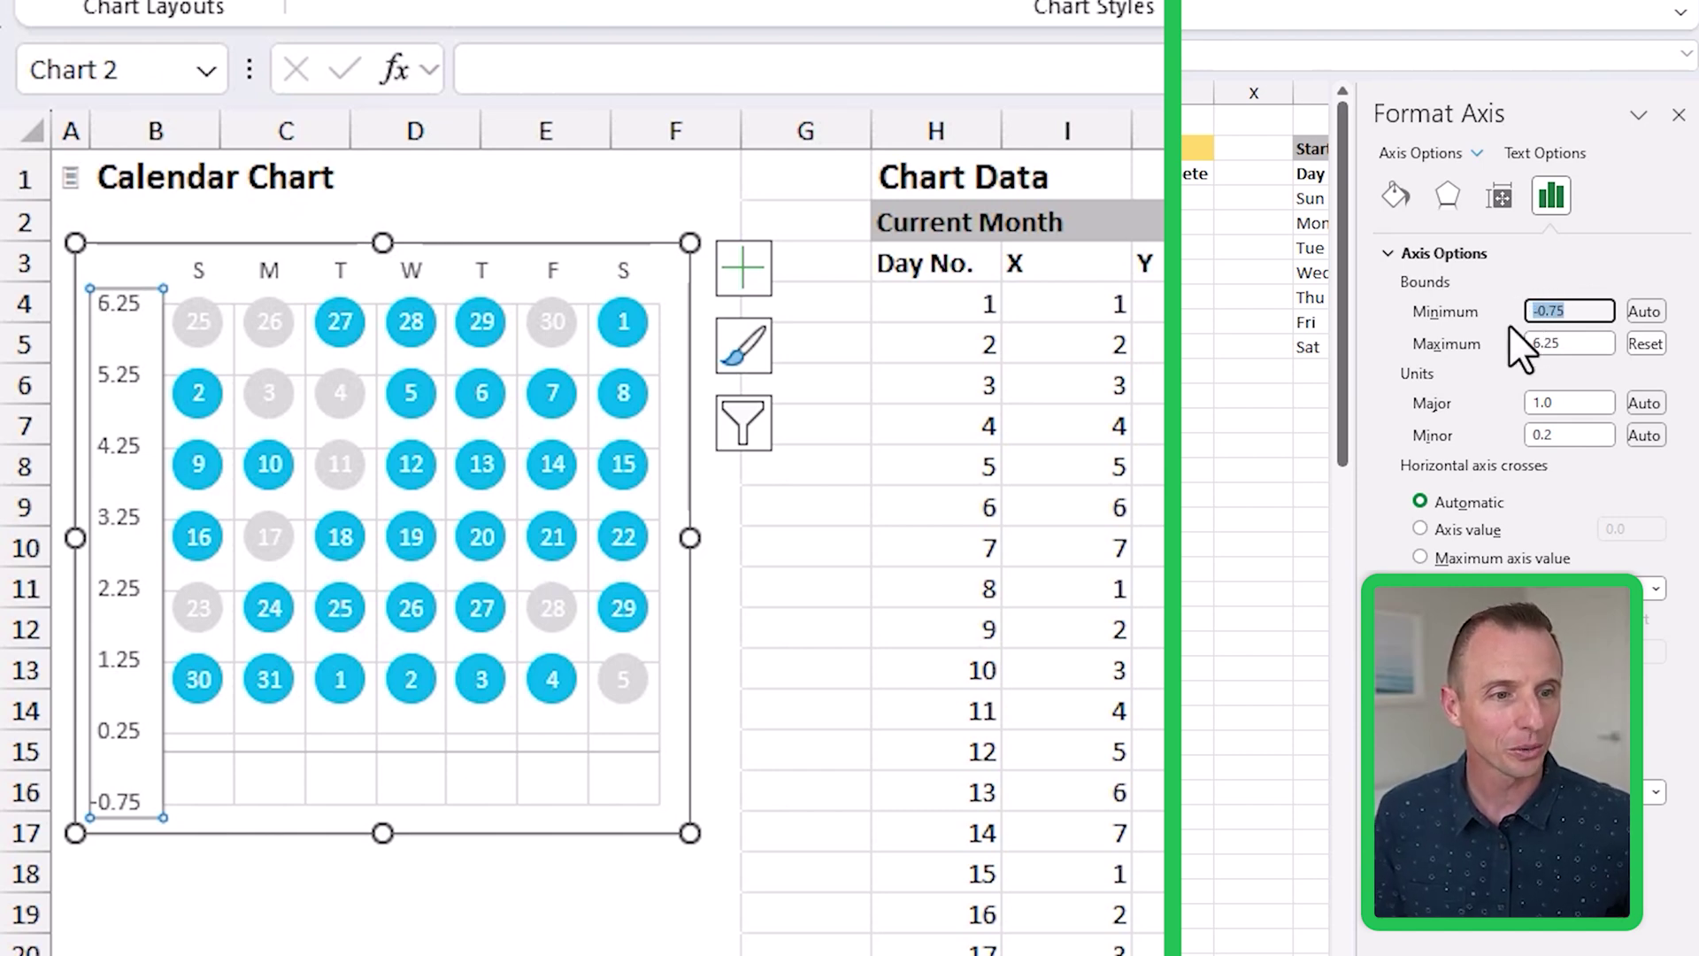
{"action": "key", "text": "Return"}
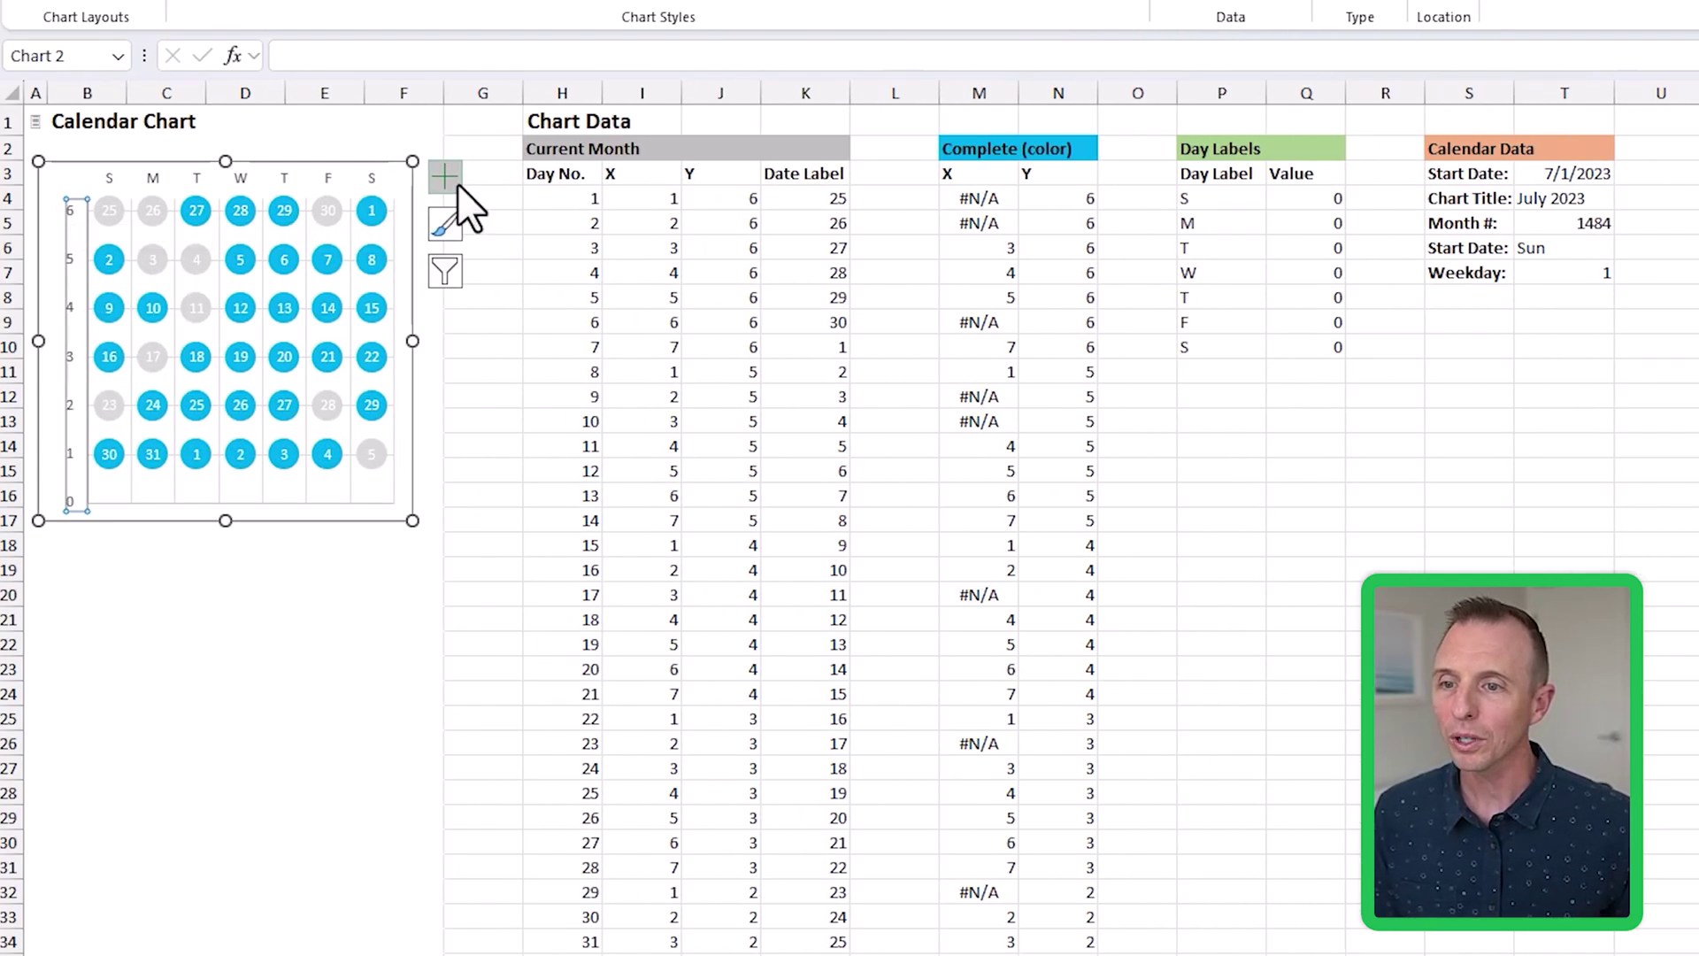
- Hide the primary vertical axis and gridlines, and open Format Axis for the day-label axis
{"action": "left_click", "coordinate": [445, 178]}
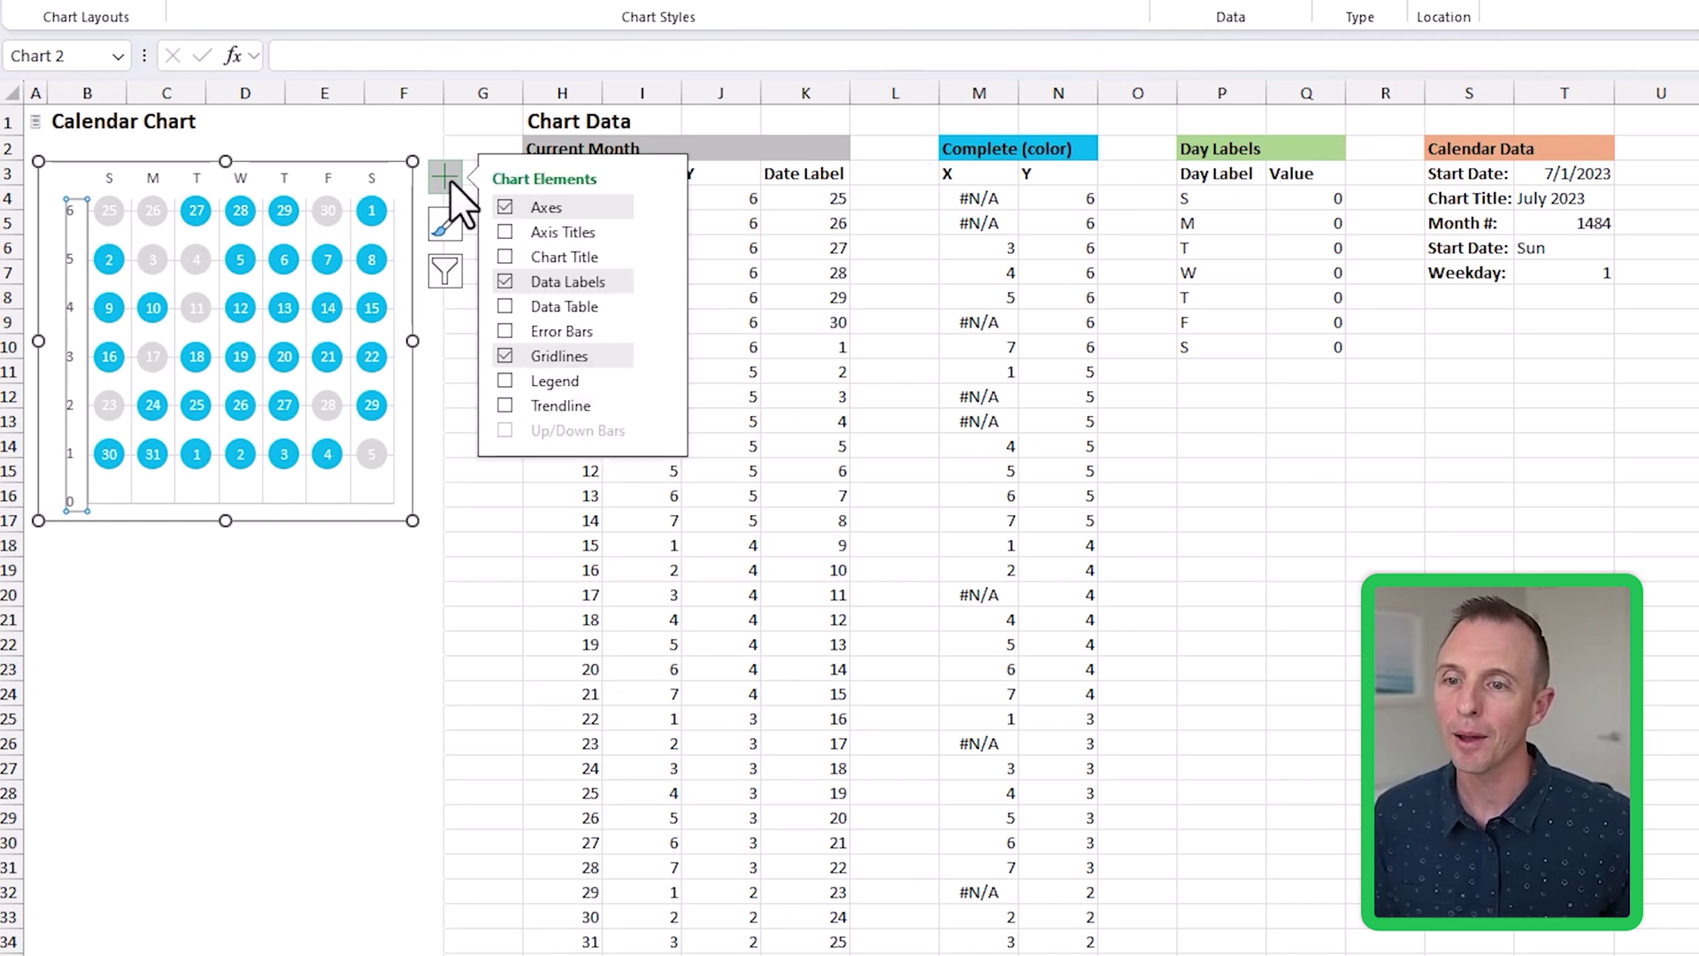
{"action": "left_click", "coordinate": [660, 206]}
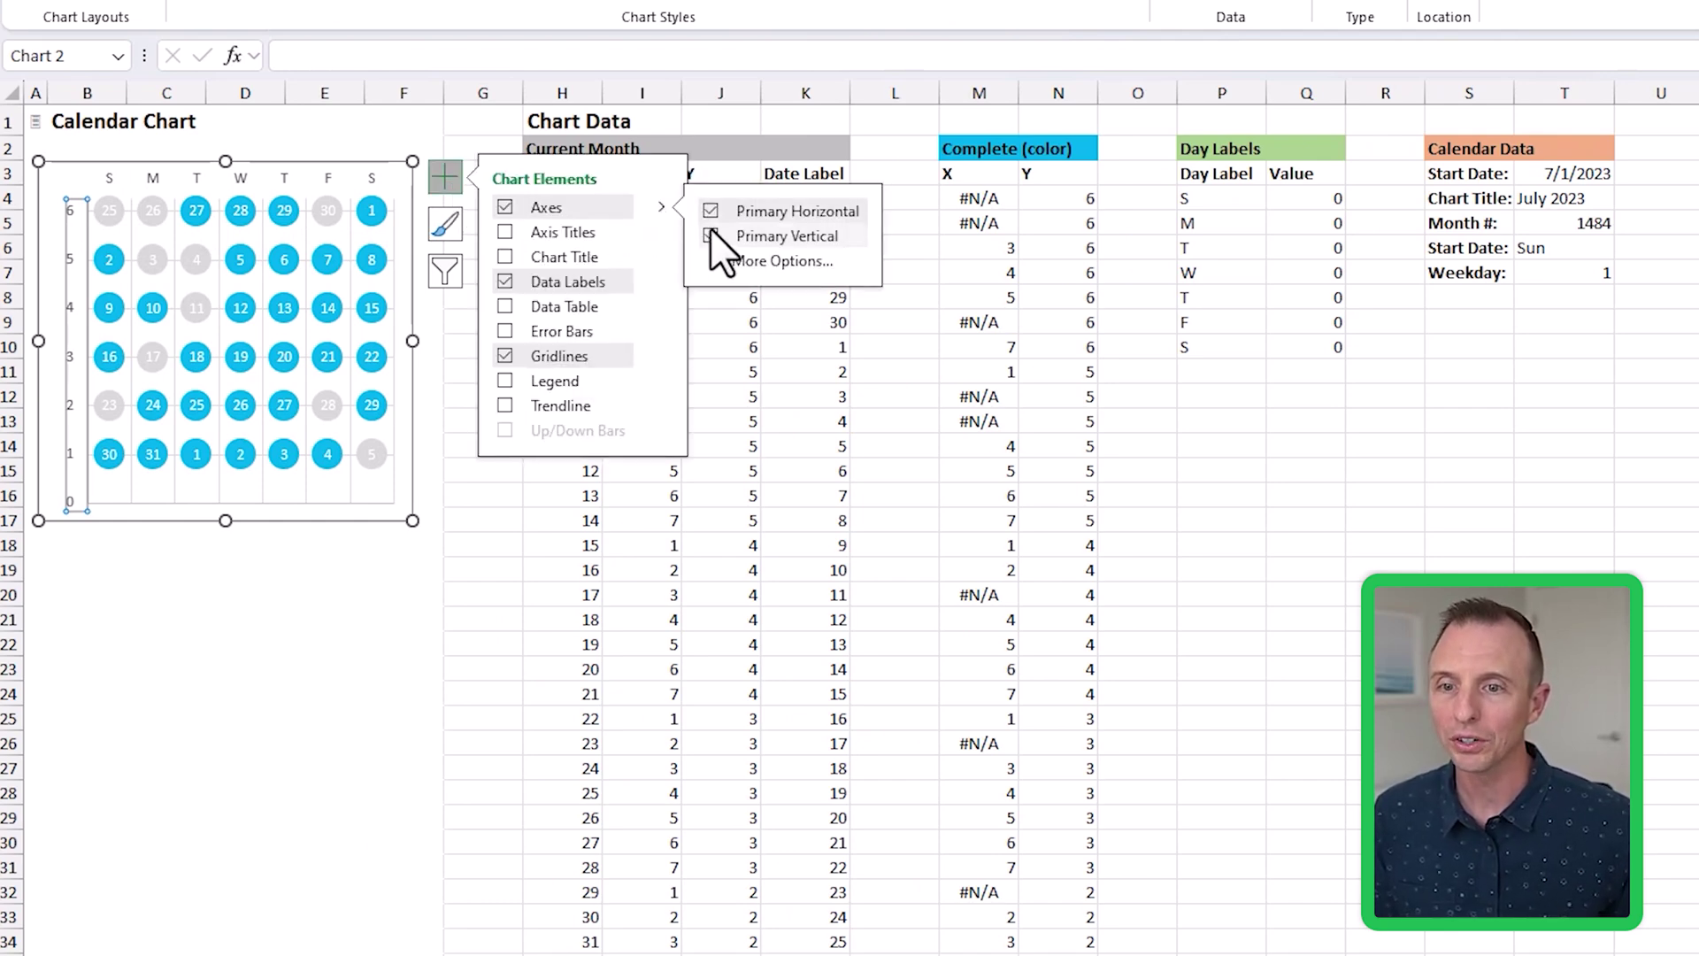
{"action": "left_click", "coordinate": [709, 237]}
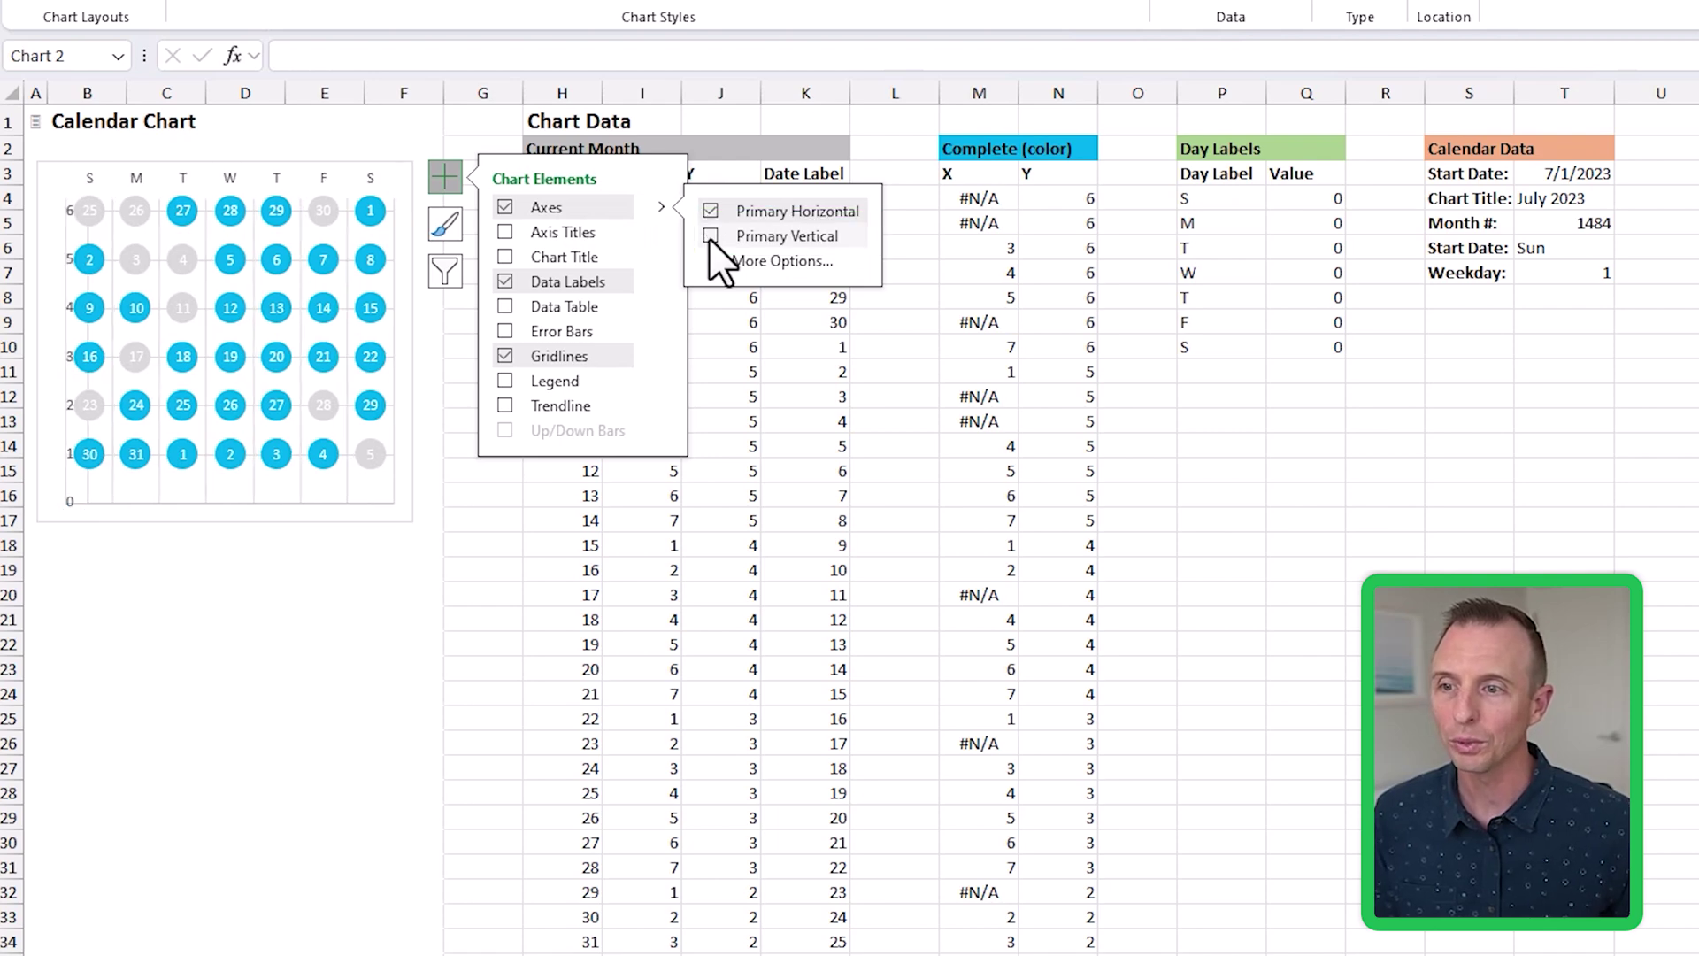
{"action": "left_click", "coordinate": [504, 355]}
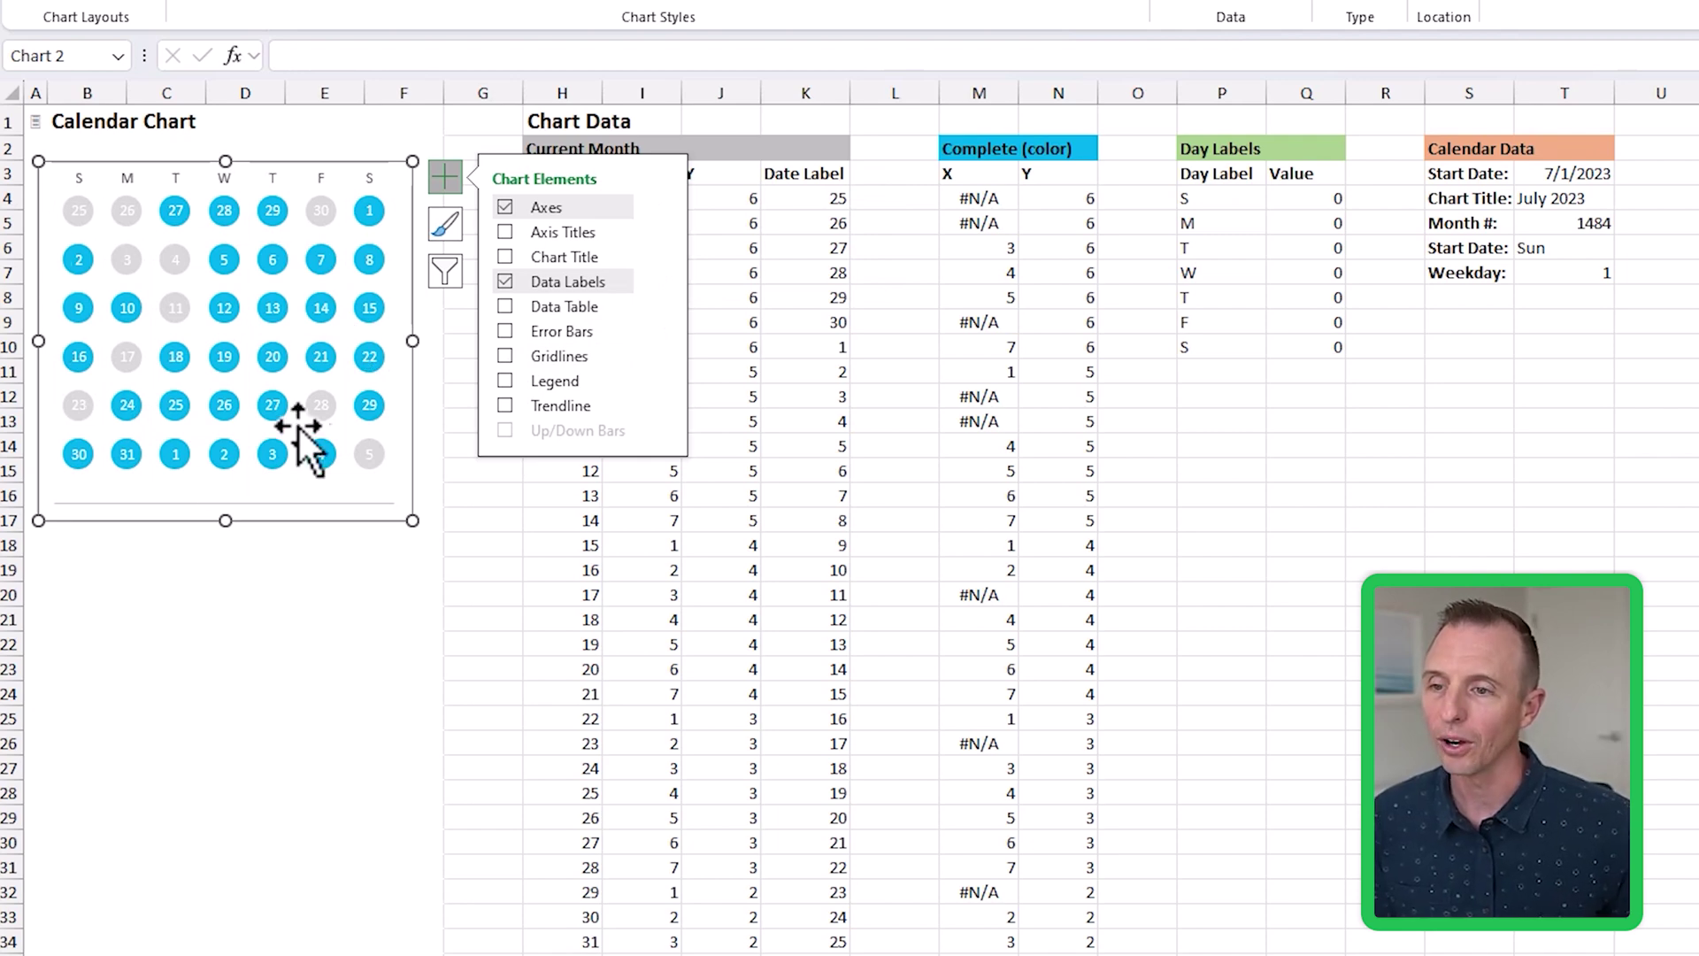
{"action": "left_click", "coordinate": [251, 444]}
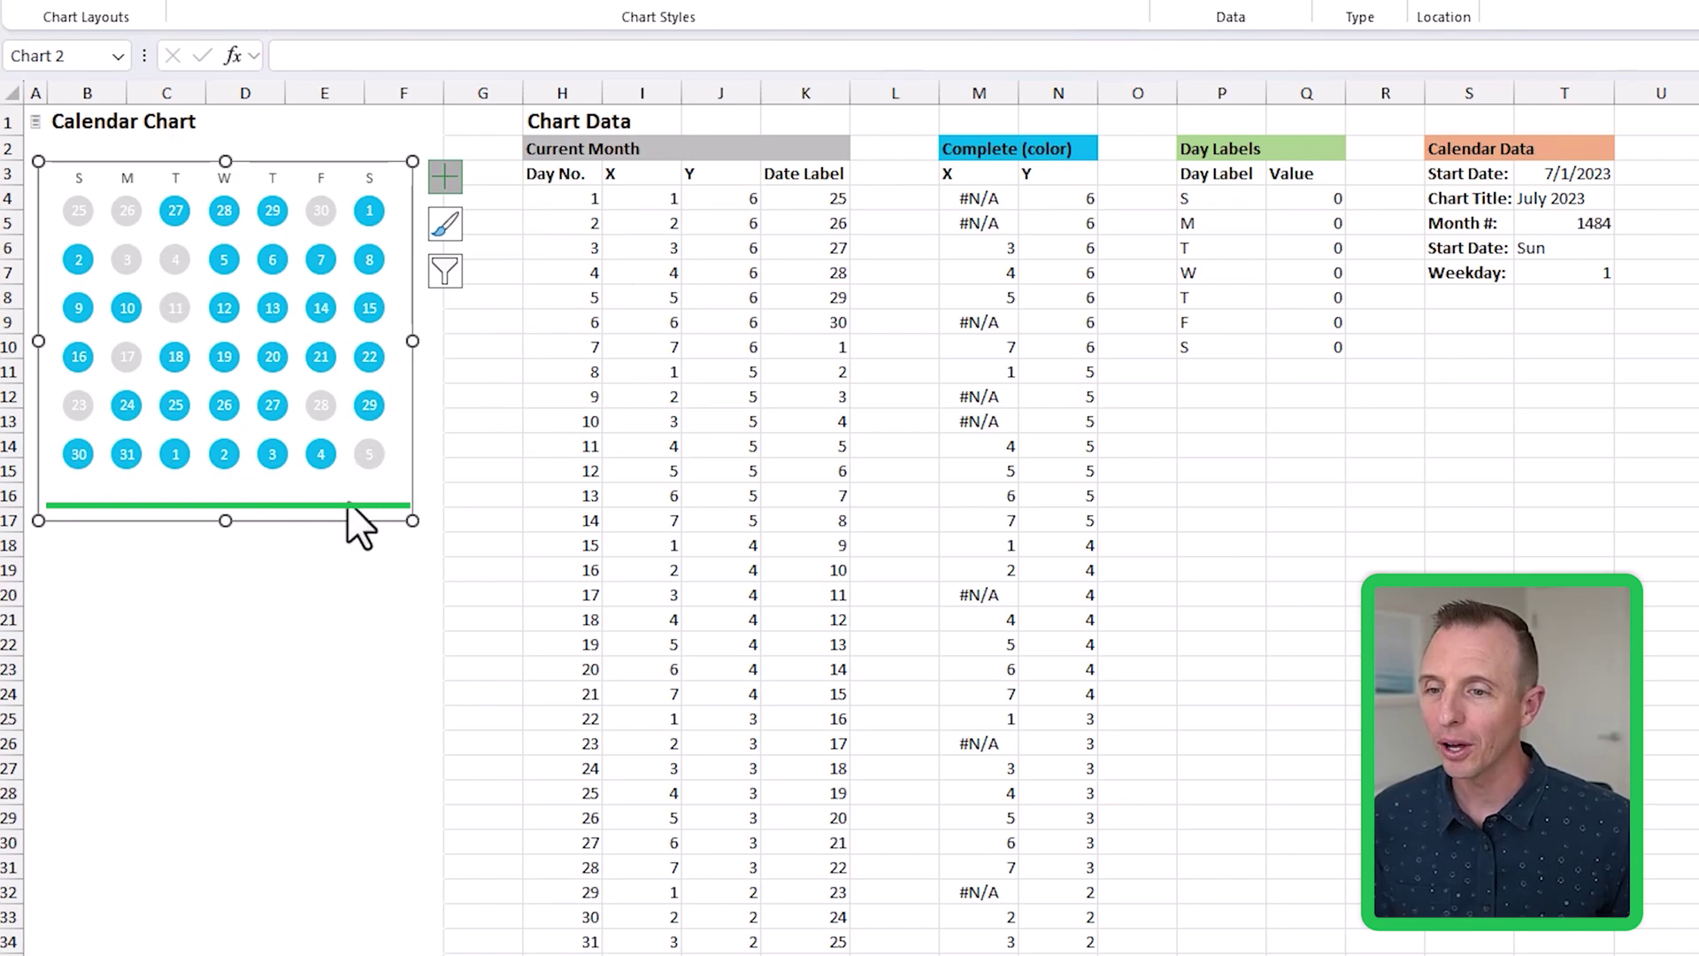
{"action": "left_click", "coordinate": [319, 177]}
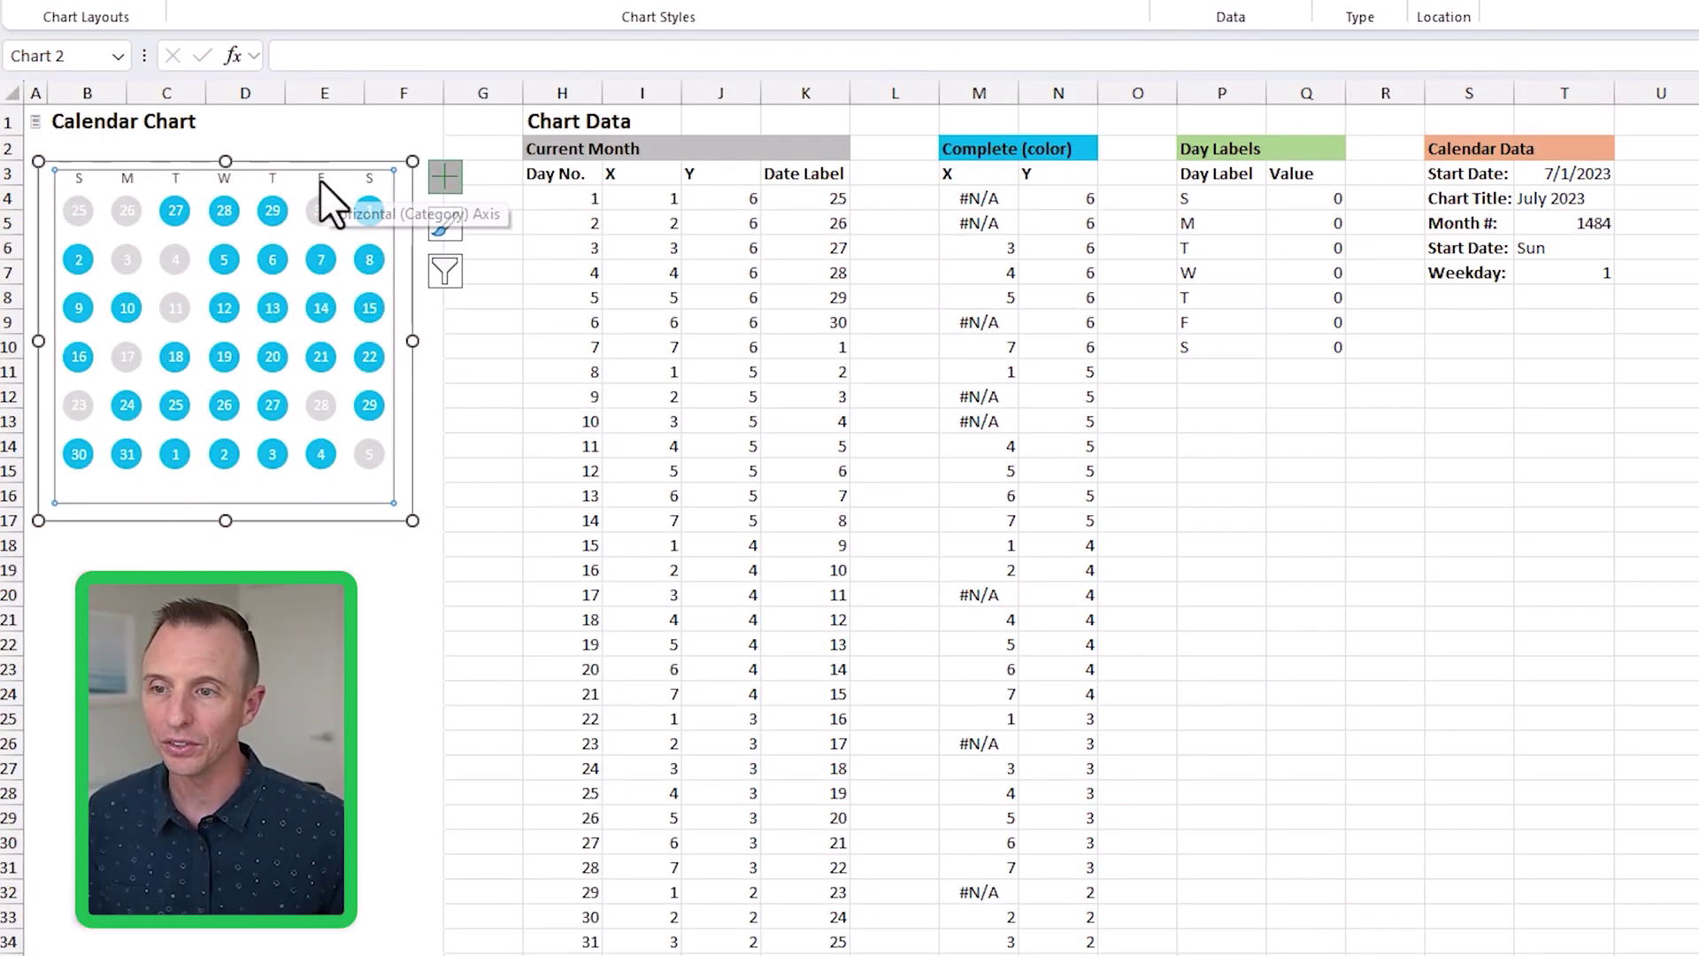
{"action": "double_click", "coordinate": [320, 179]}
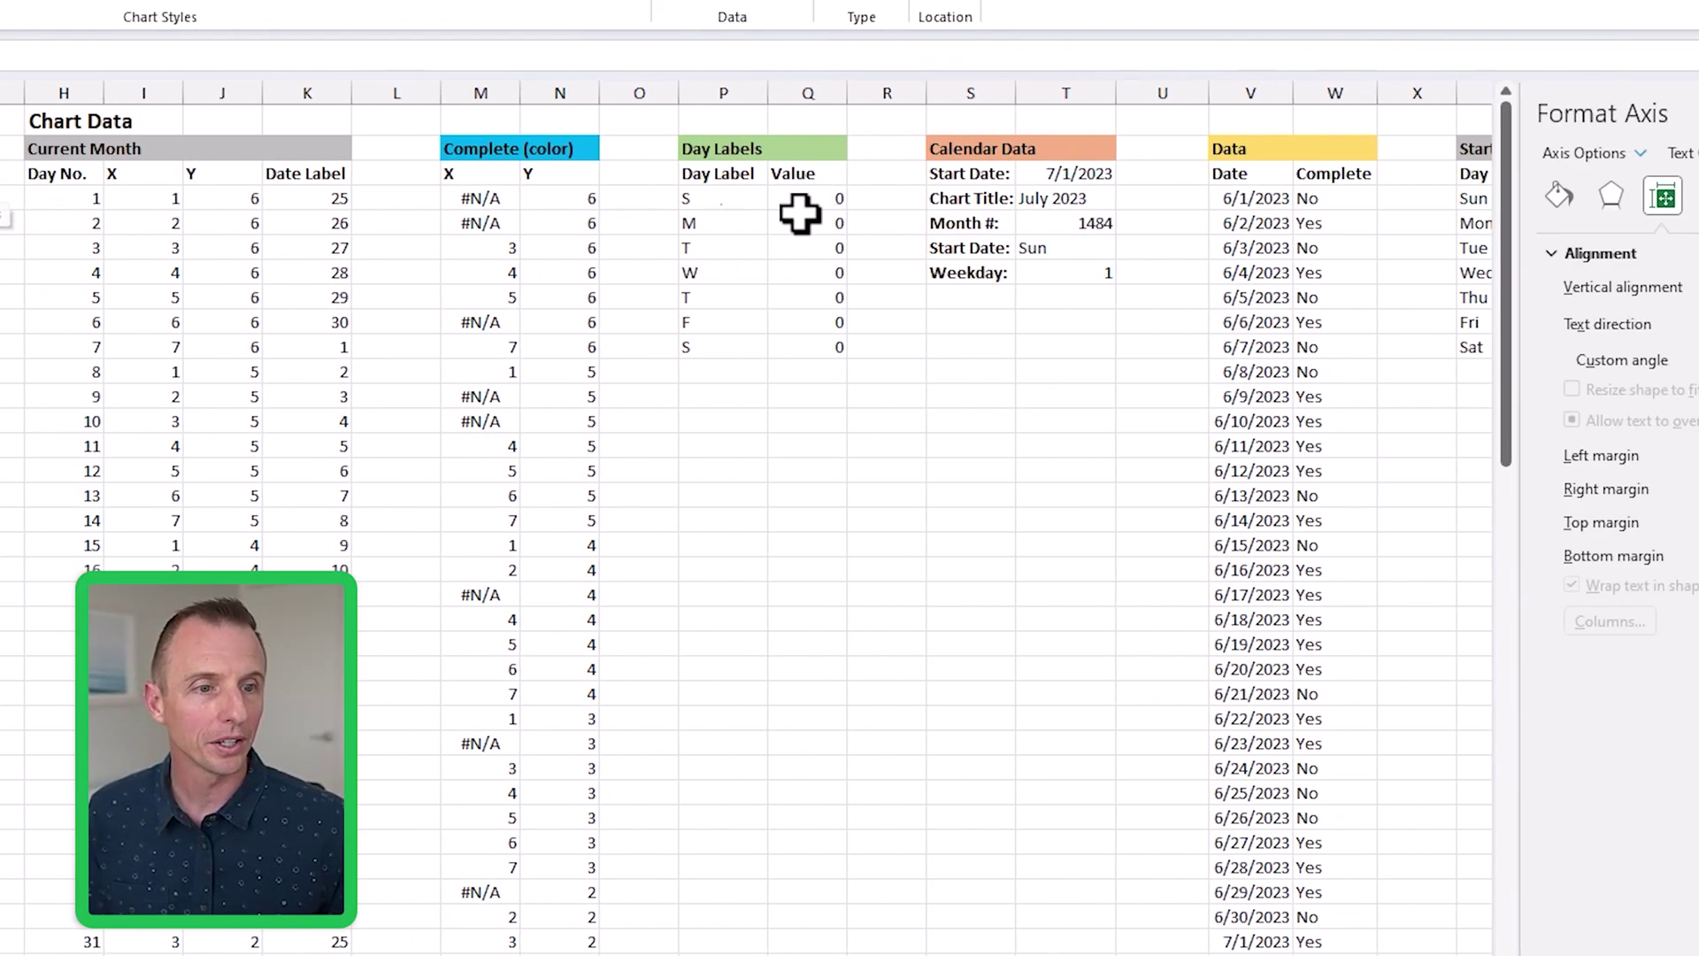
- Set the horizontal axis line to No line
{"action": "left_click", "coordinate": [1391, 197]}
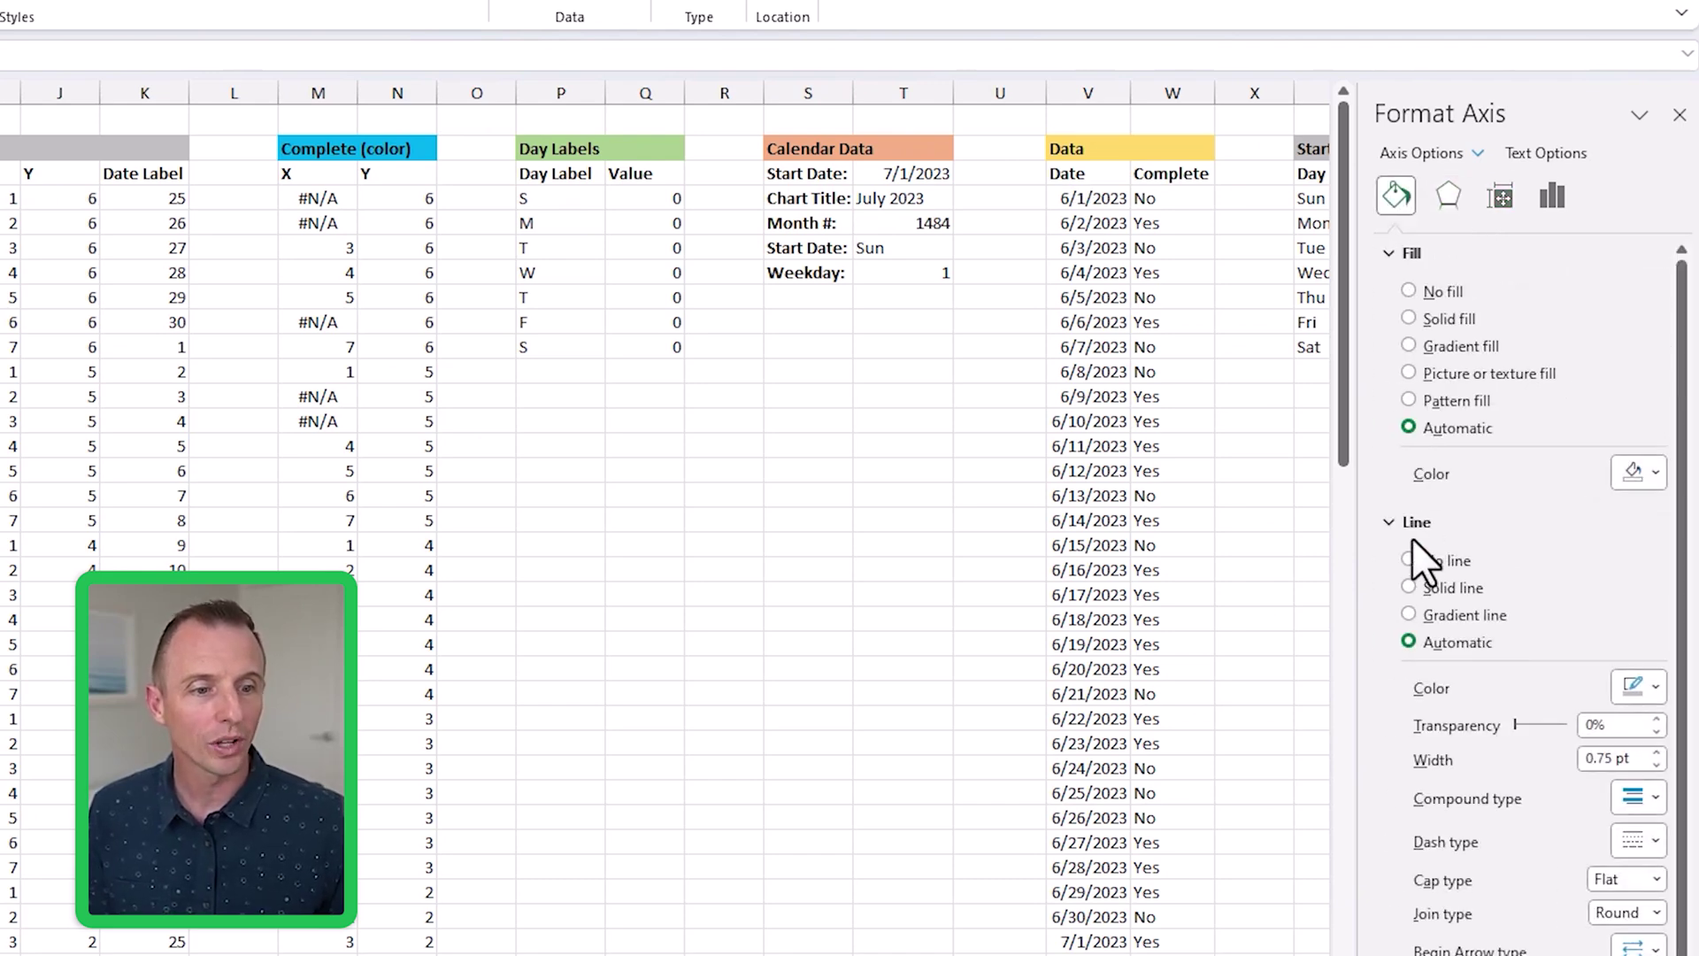
{"action": "left_click", "coordinate": [1408, 560]}
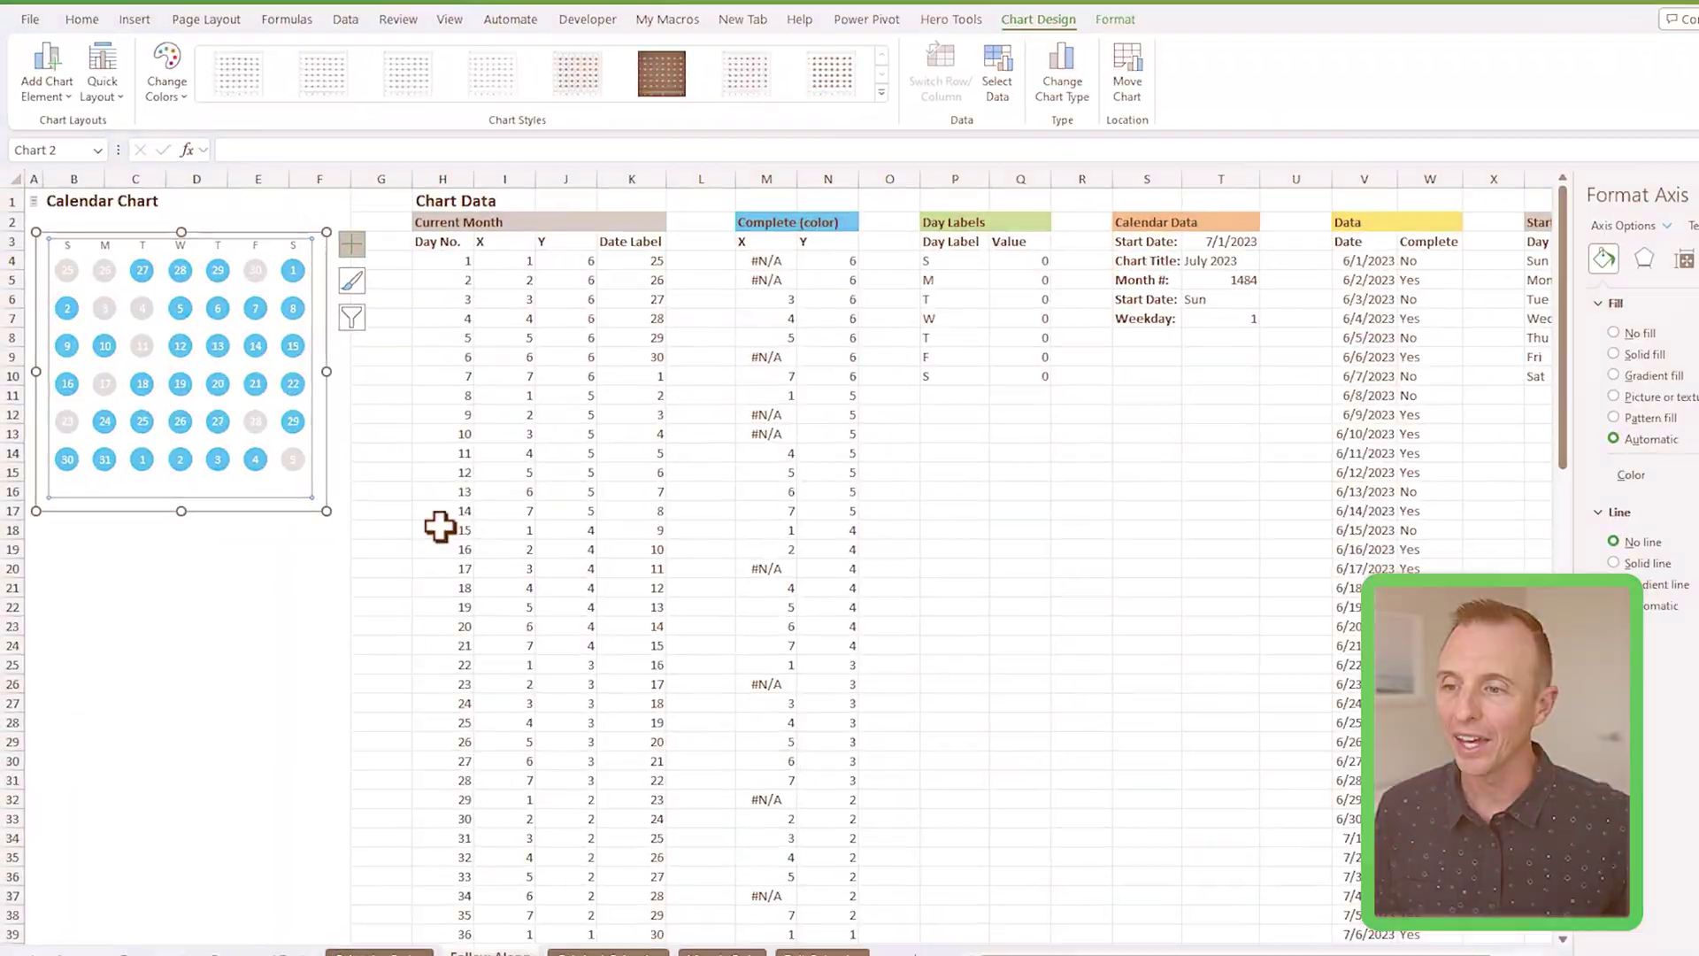
{"action": "left_click", "coordinate": [308, 539]}
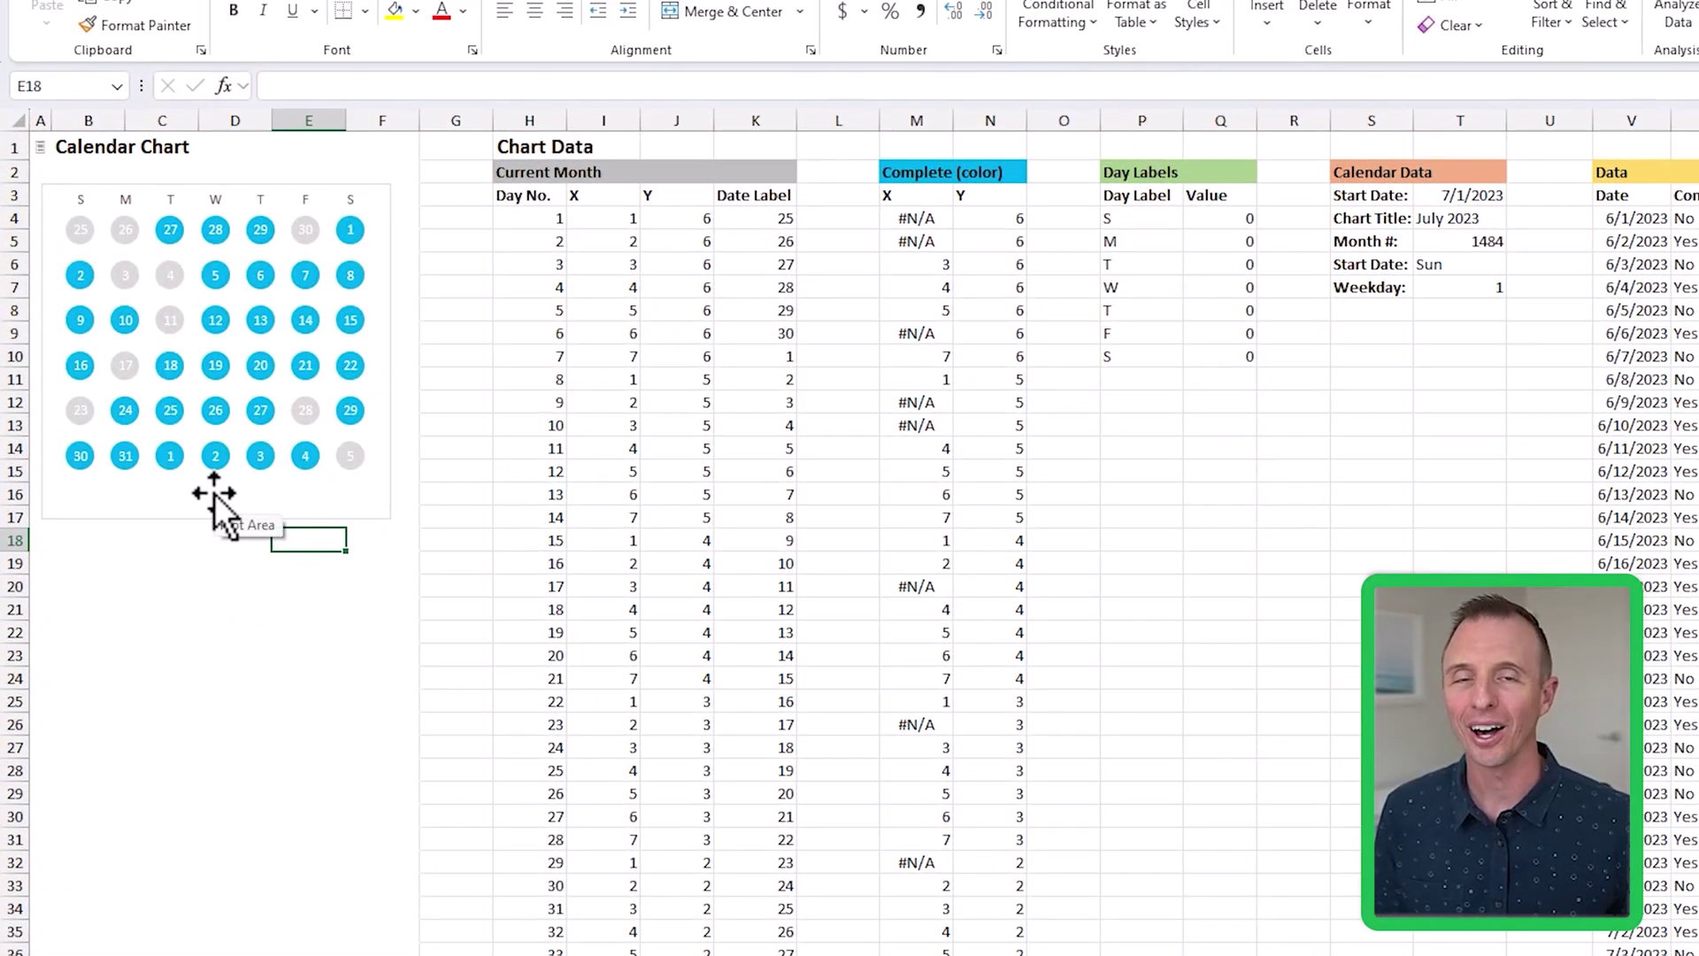
{"action": "left_click", "coordinate": [211, 501]}
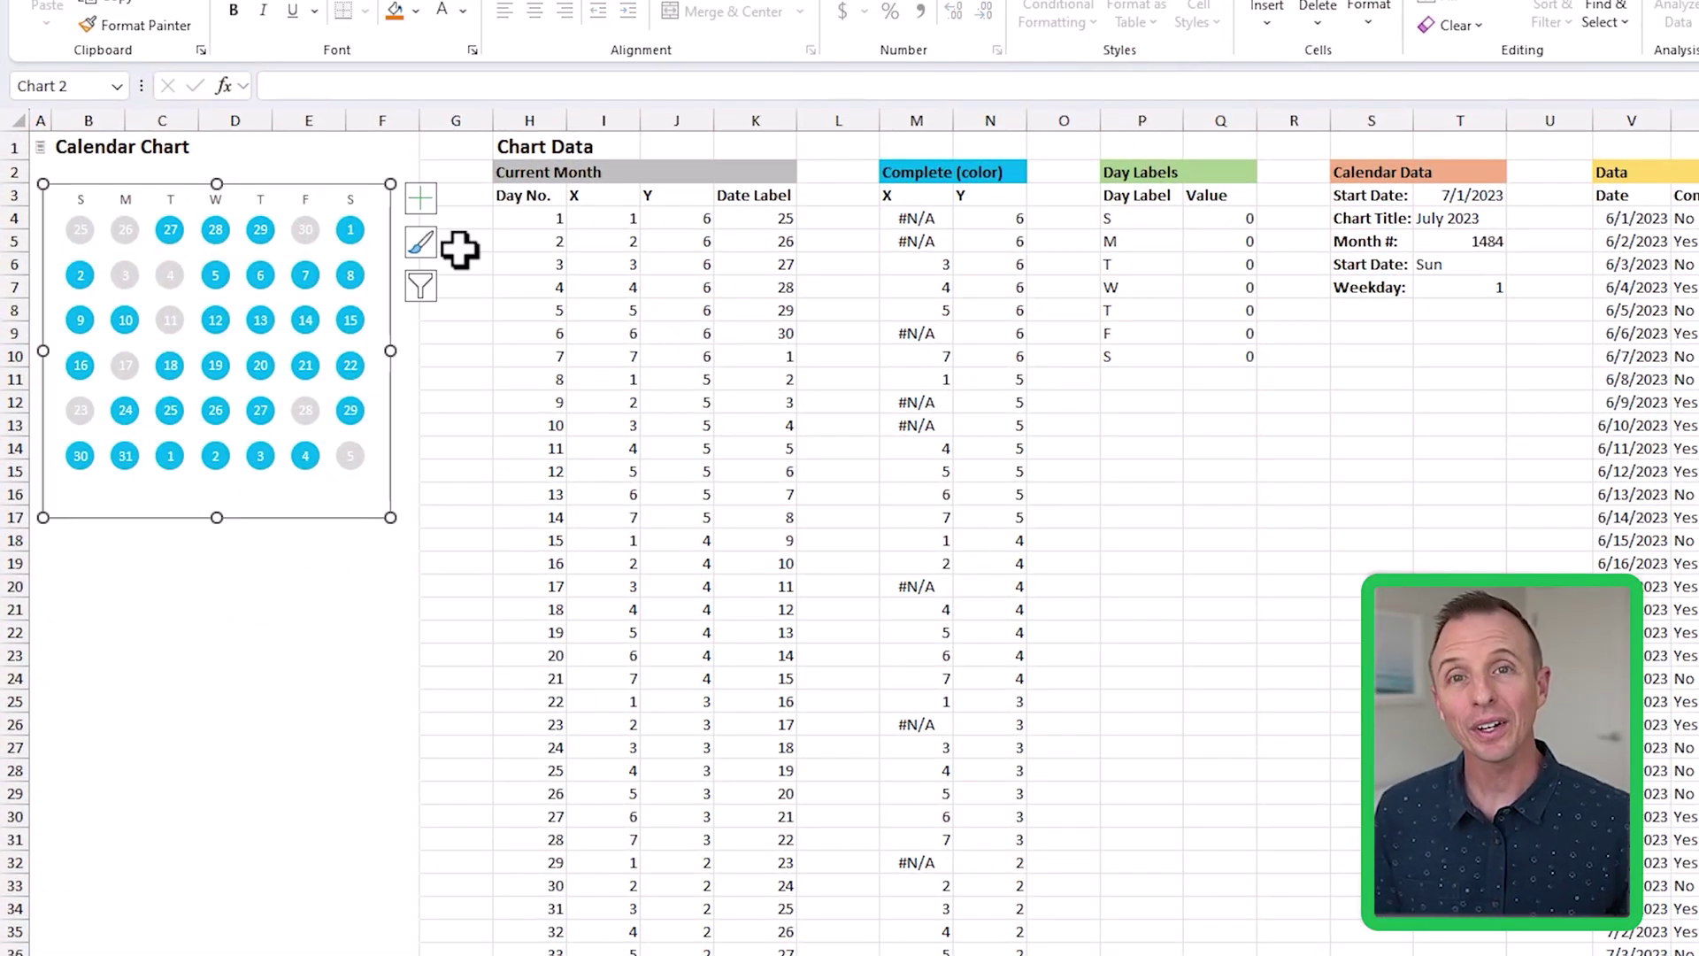
{"action": "left_click", "coordinate": [419, 198]}
- Add a chart title linked to cell T4 so the calendar reads July 2023
{"action": "left_click", "coordinate": [476, 272]}
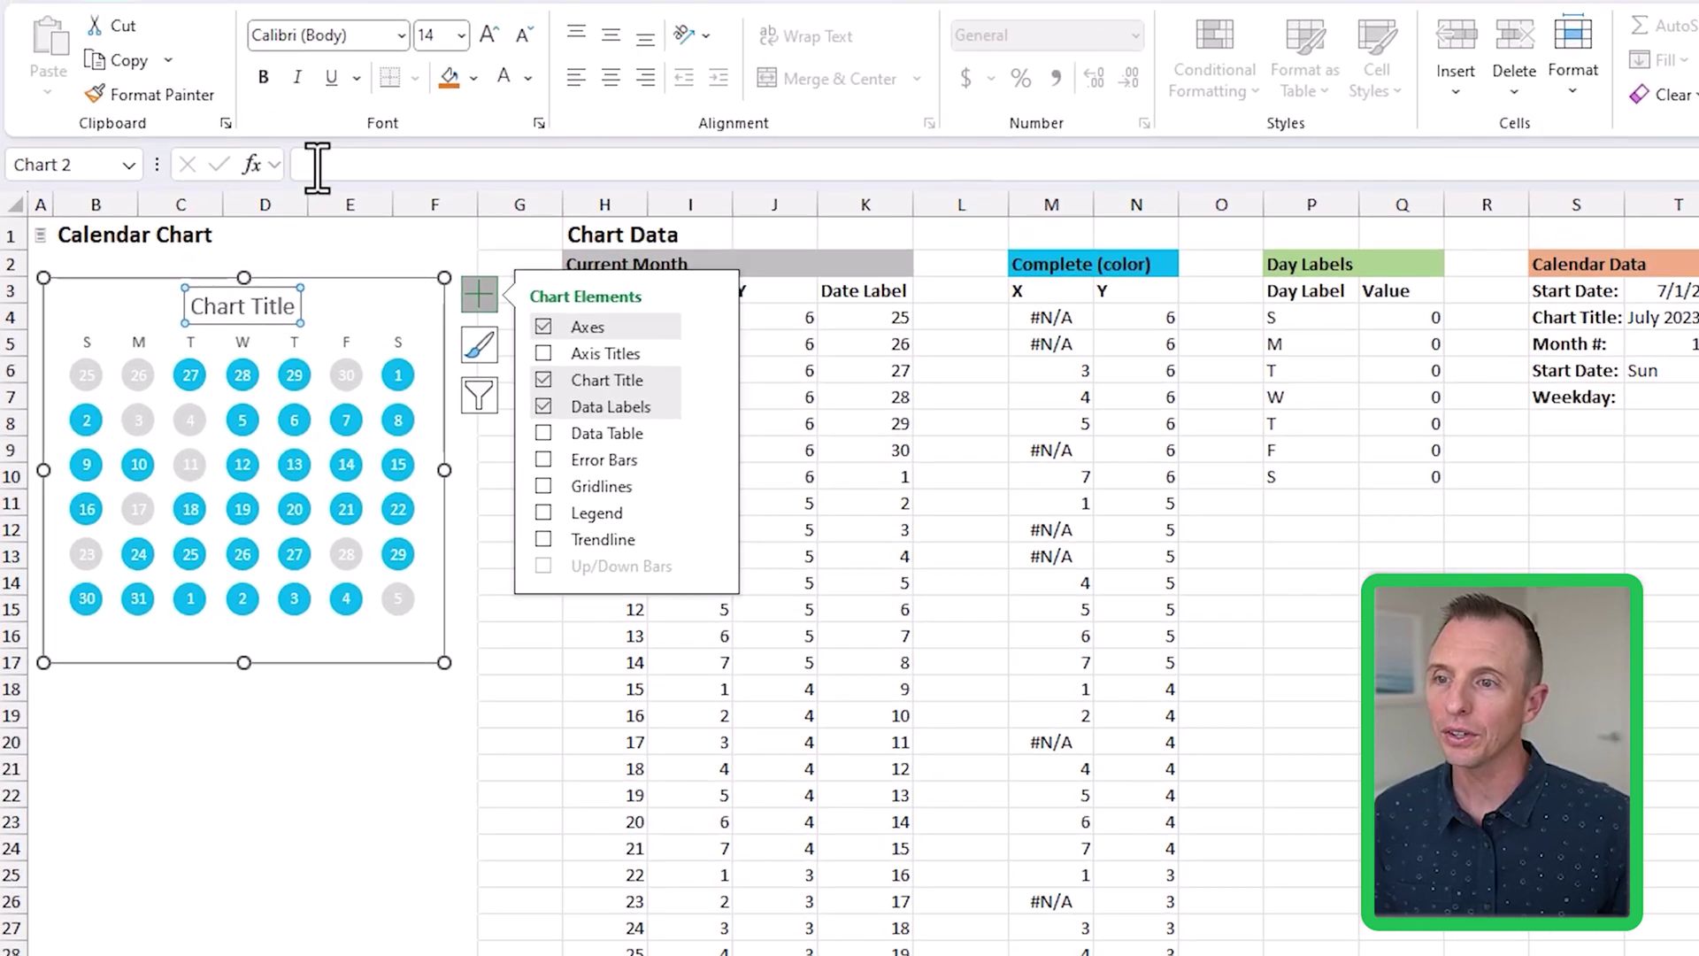
{"action": "left_click", "coordinate": [300, 119]}
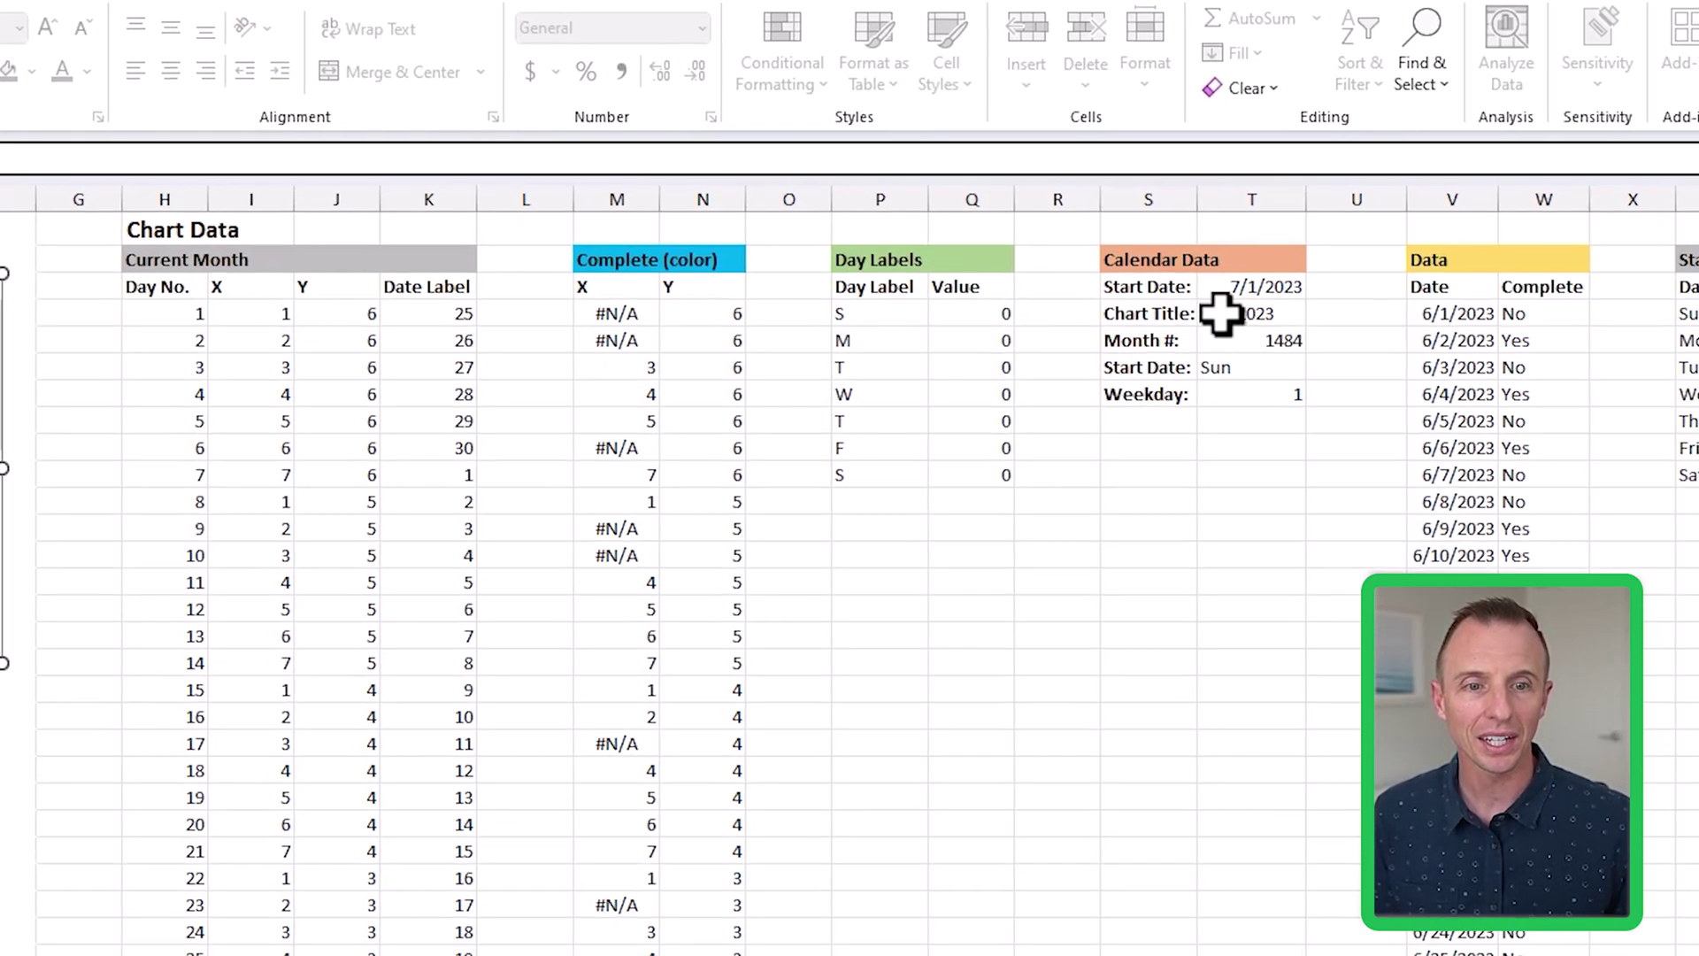
{"action": "left_click", "coordinate": [1243, 314]}
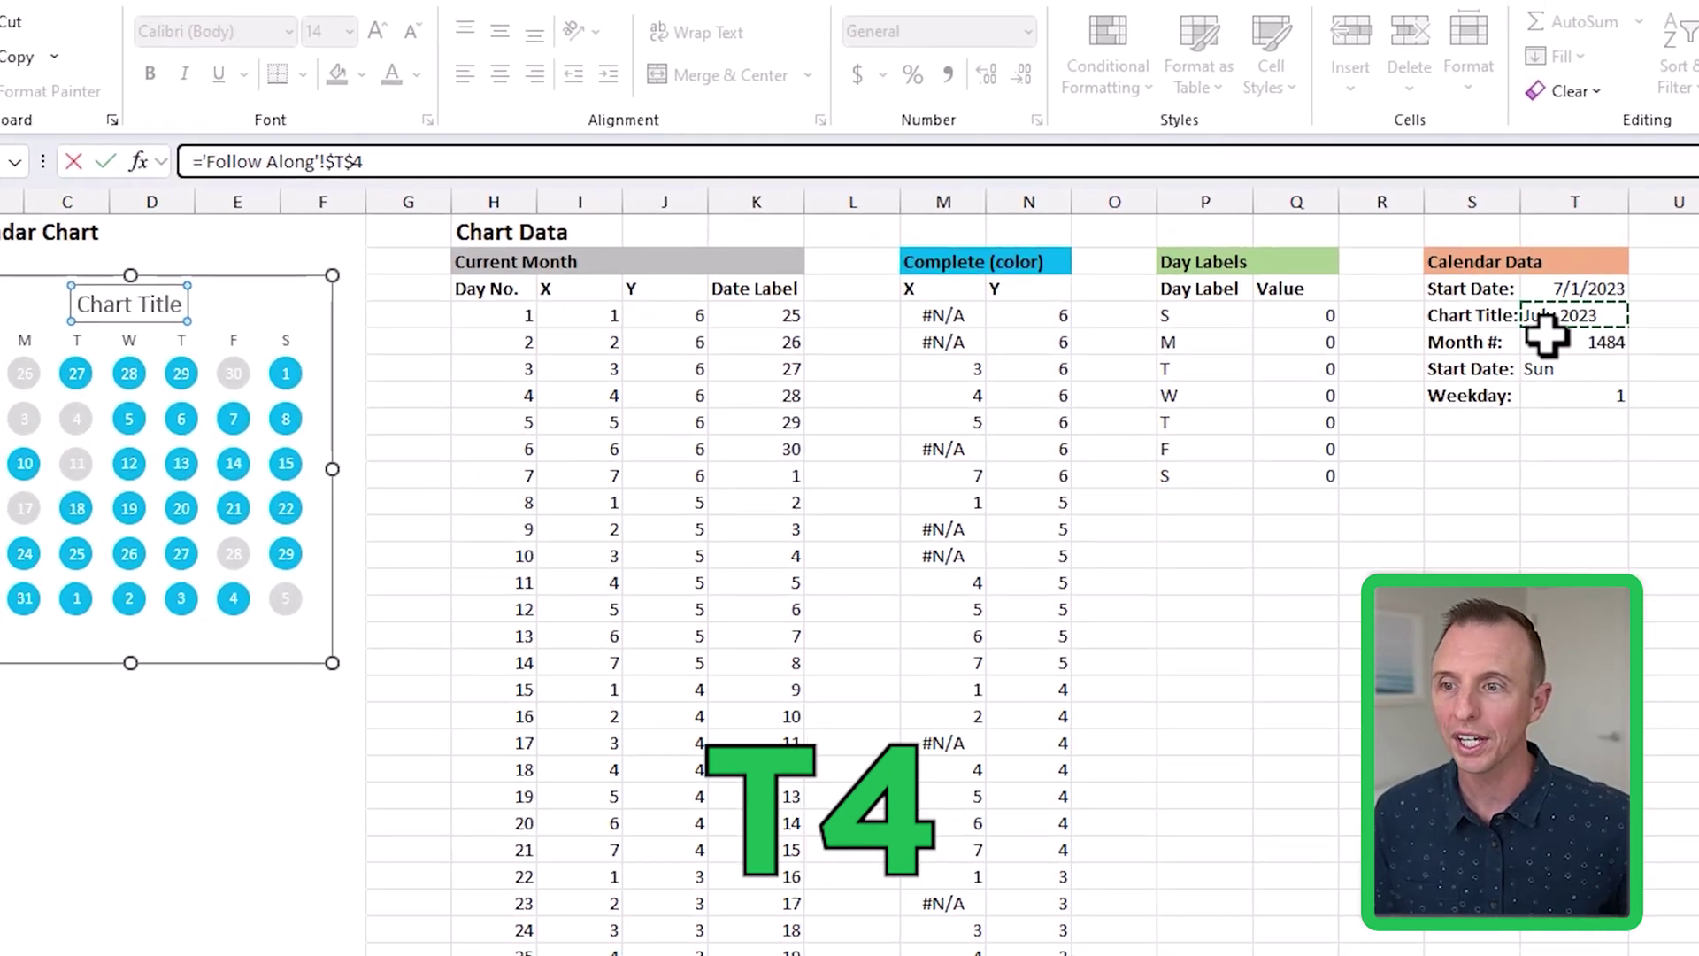
{"action": "key", "text": "Return"}
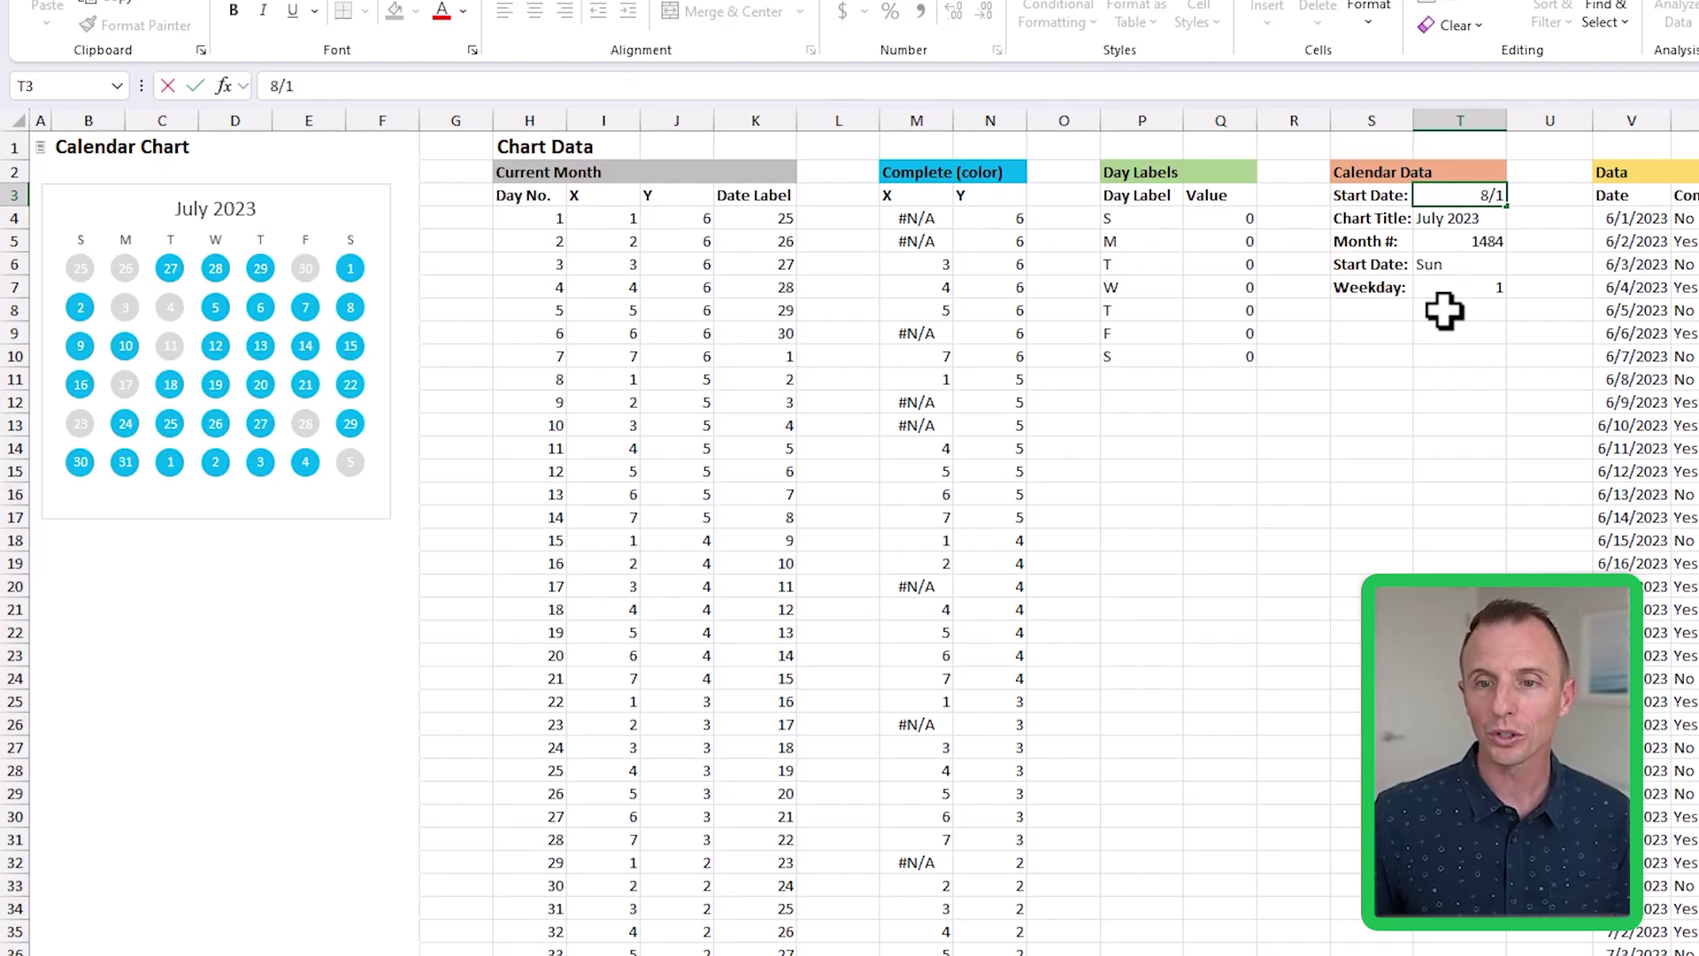
- Set the start date in T3 to 8/1/2023 and check that T4's TEXT formula shows August 2023
{"action": "key", "text": "Return"}
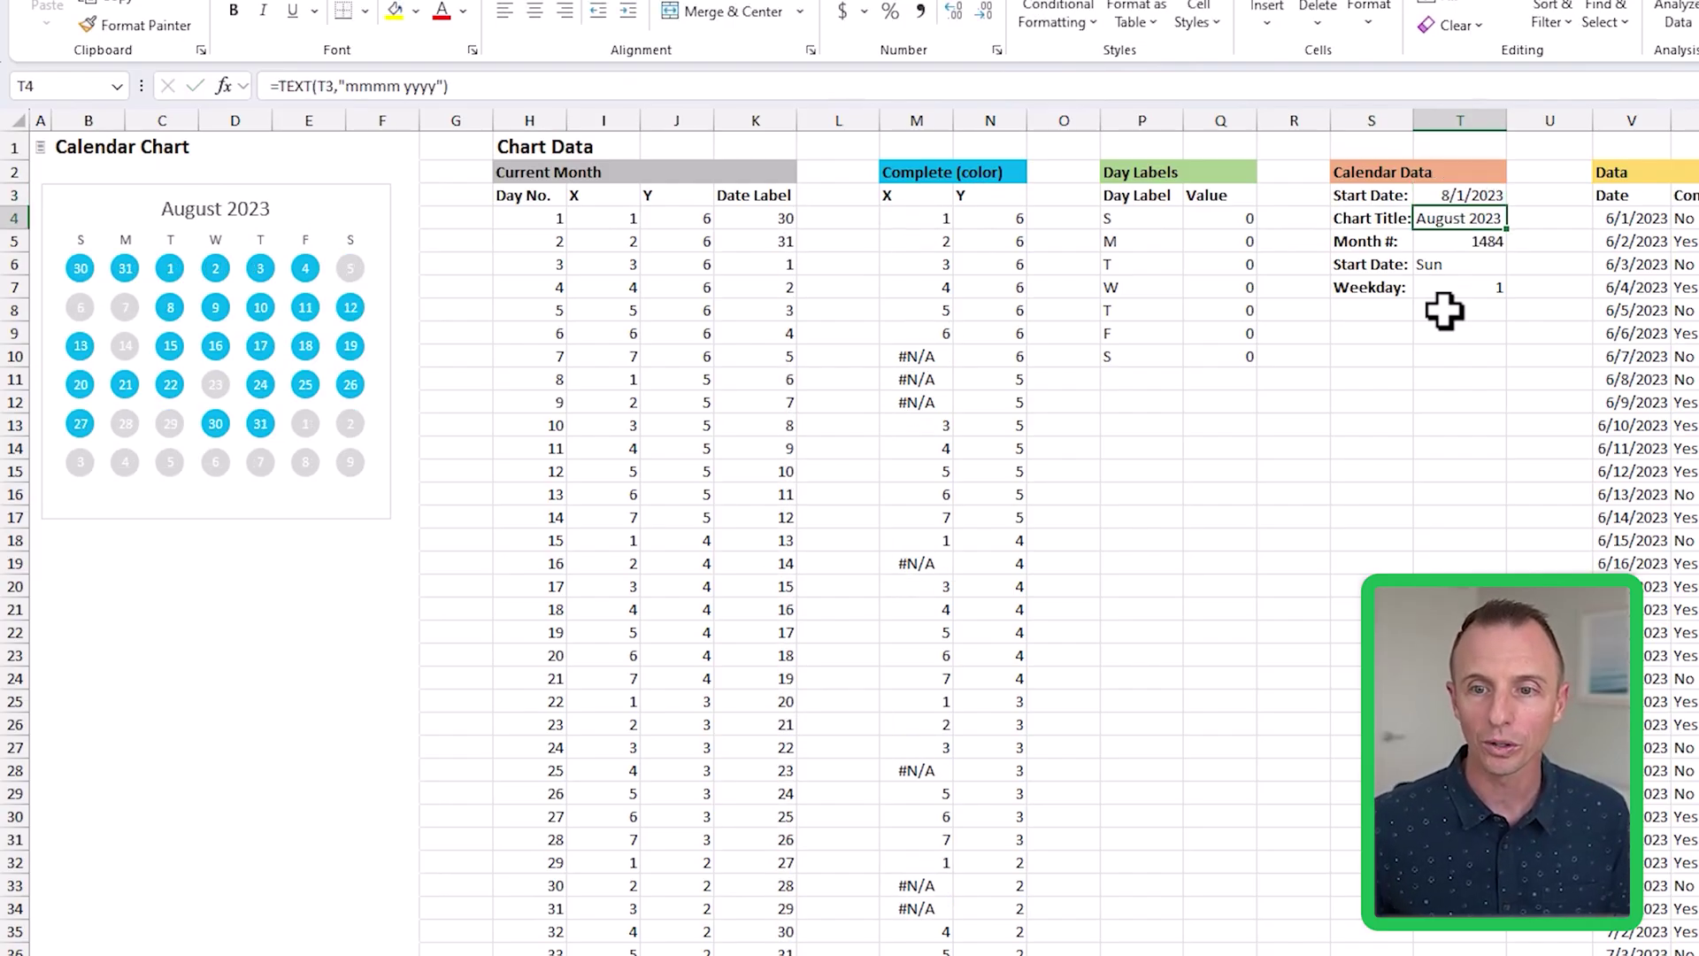
{"action": "double_click", "coordinate": [1433, 226]}
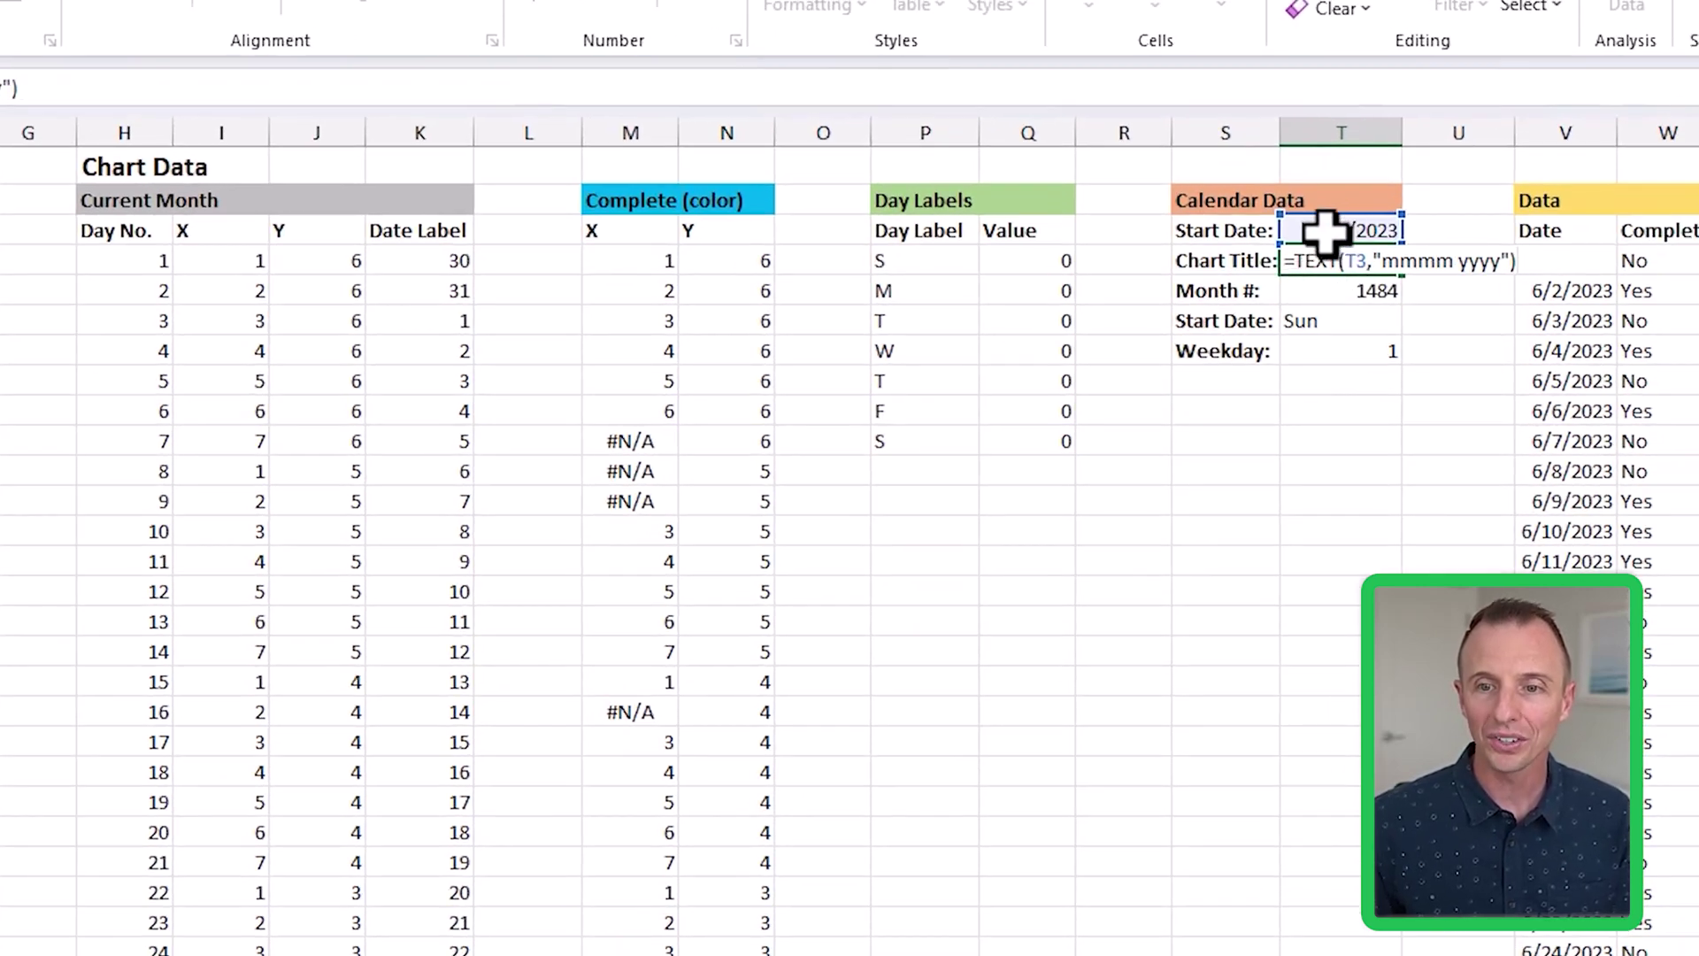
{"action": "key", "text": "ctrl+Return"}
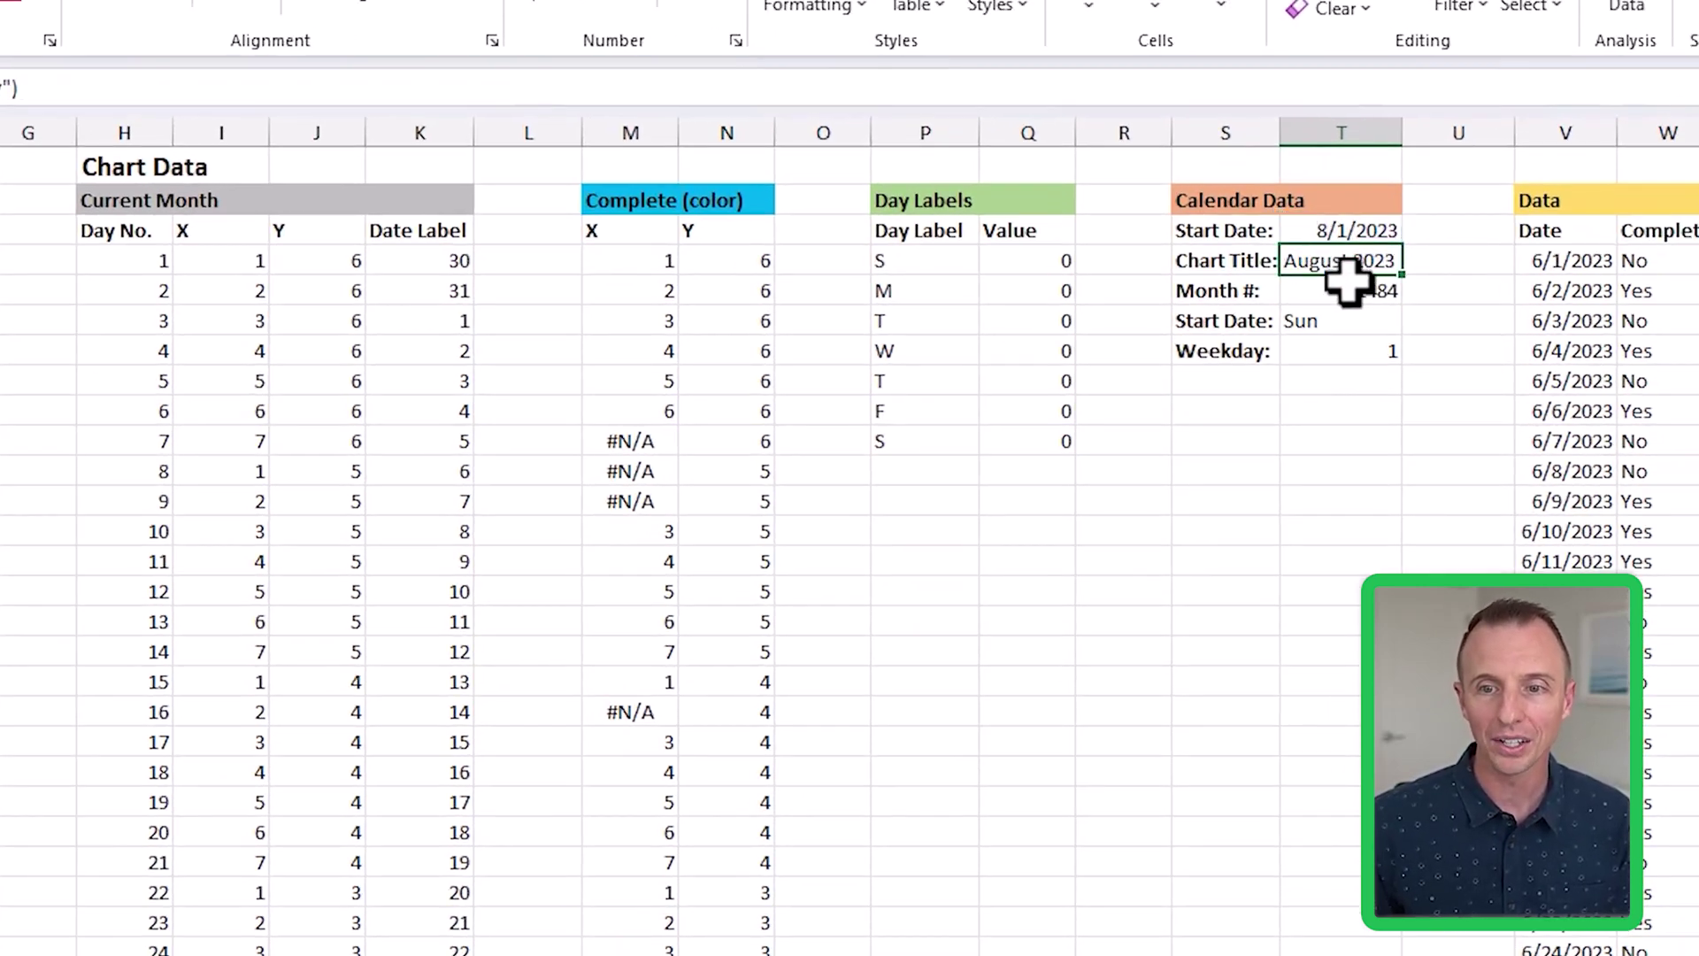